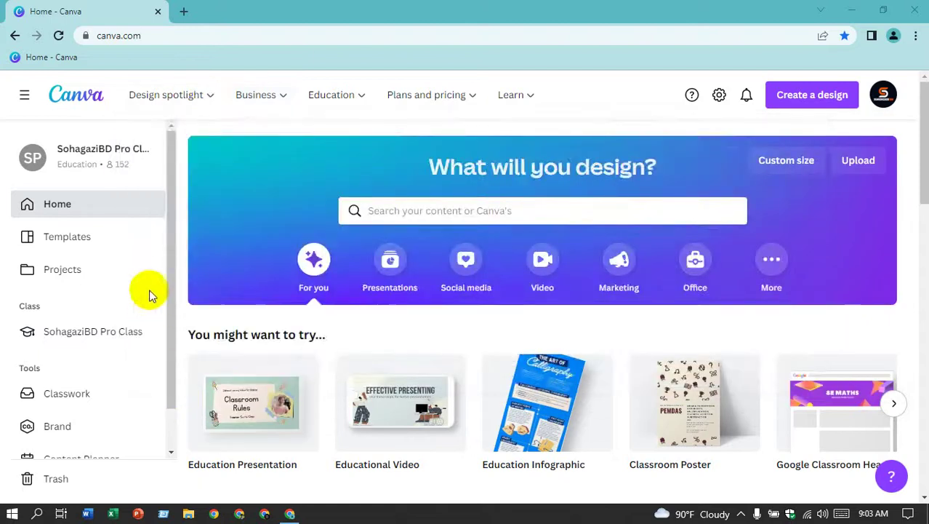
- Scroll through the home page's design suggestions and recent designs
scroll(393, 251, down, 2)
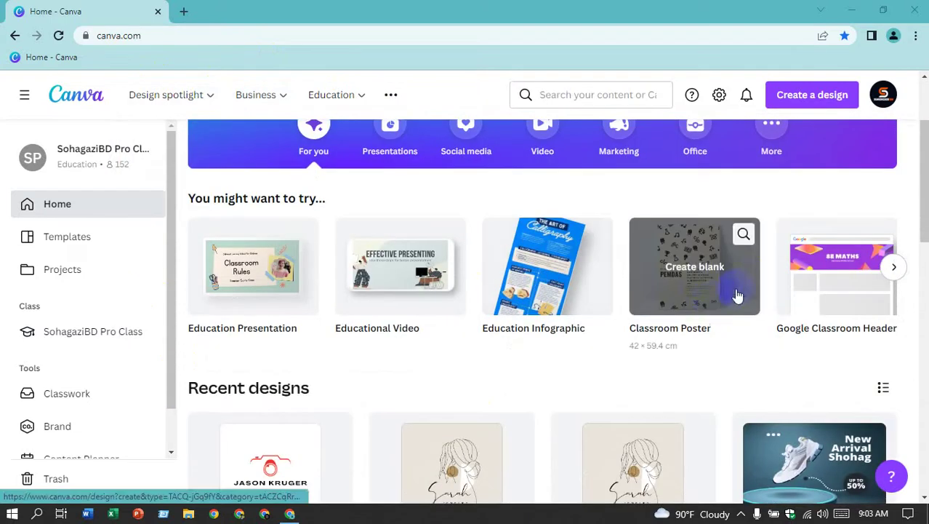
scroll(758, 280, down, 1)
scroll(758, 276, down, 3)
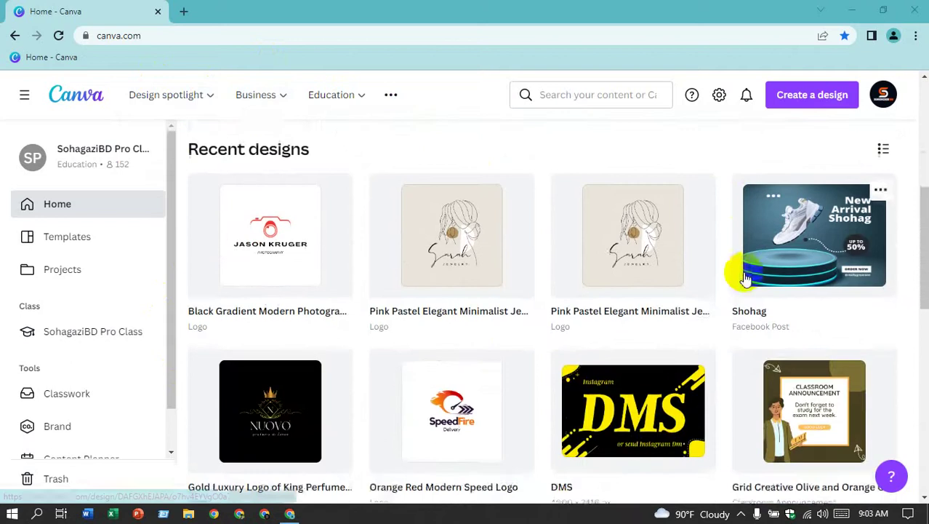
scroll(733, 267, down, 2)
scroll(732, 268, down, 1)
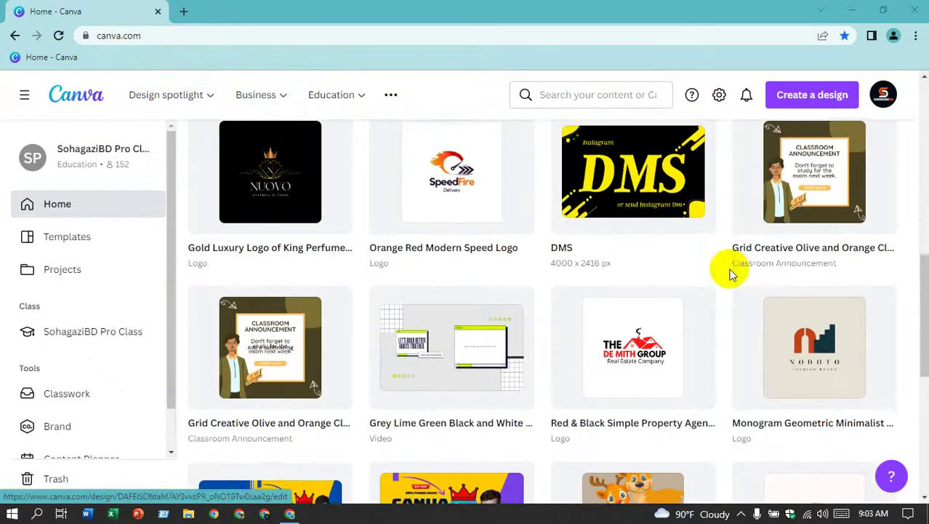
scroll(730, 271, down, 1)
scroll(728, 267, down, 1)
scroll(727, 266, down, 1)
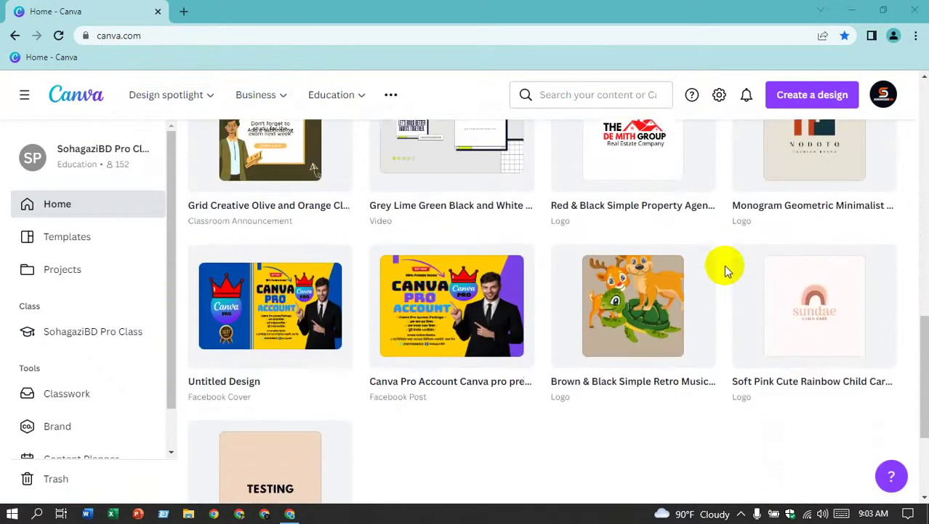
scroll(725, 267, up, 4)
scroll(726, 271, up, 3)
scroll(726, 271, up, 2)
scroll(725, 270, up, 3)
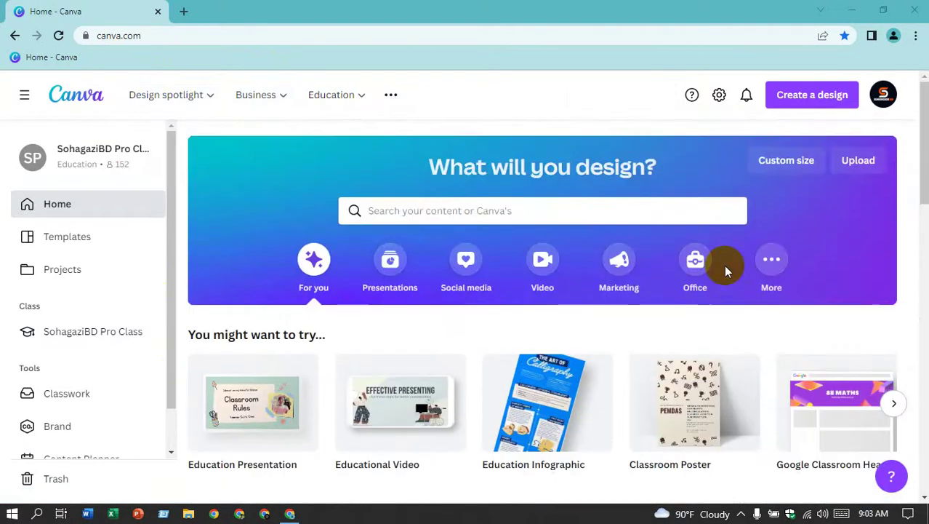
scroll(723, 266, down, 1)
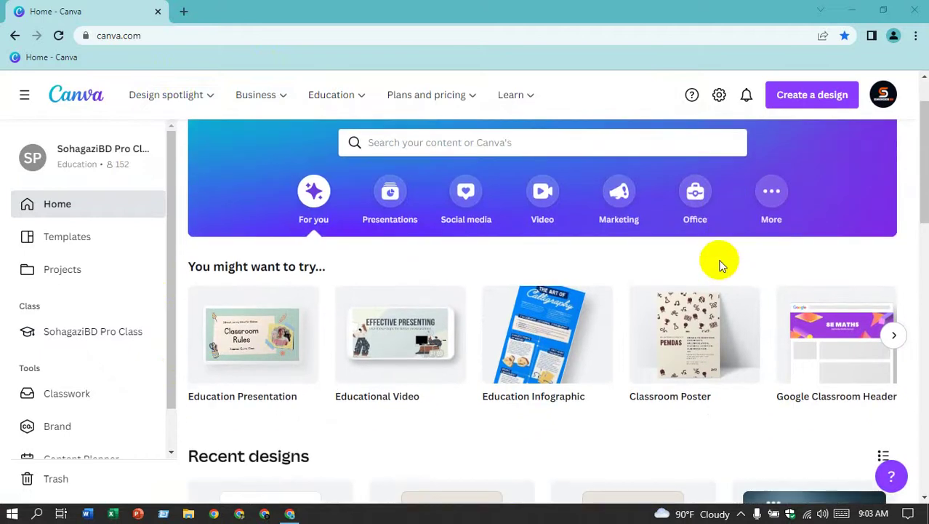
scroll(720, 265, down, 1)
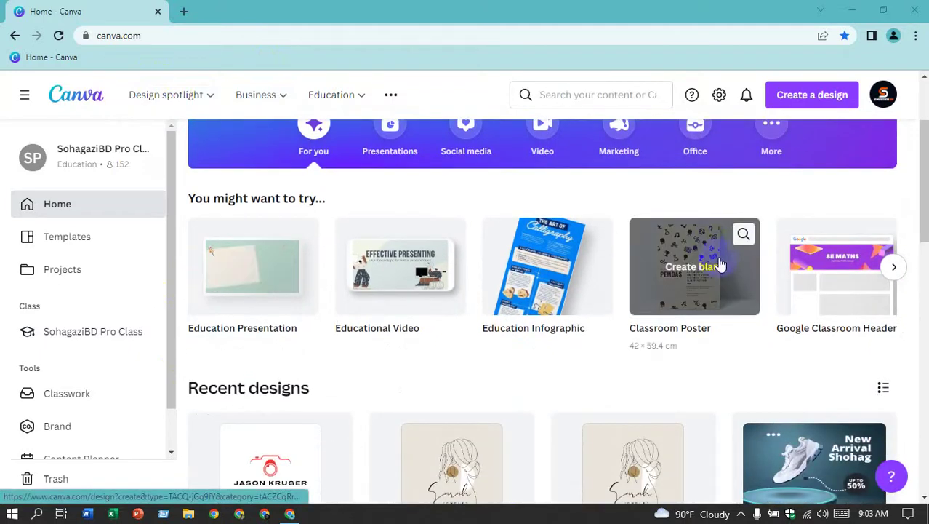
scroll(717, 260, down, 1)
scroll(659, 232, down, 1)
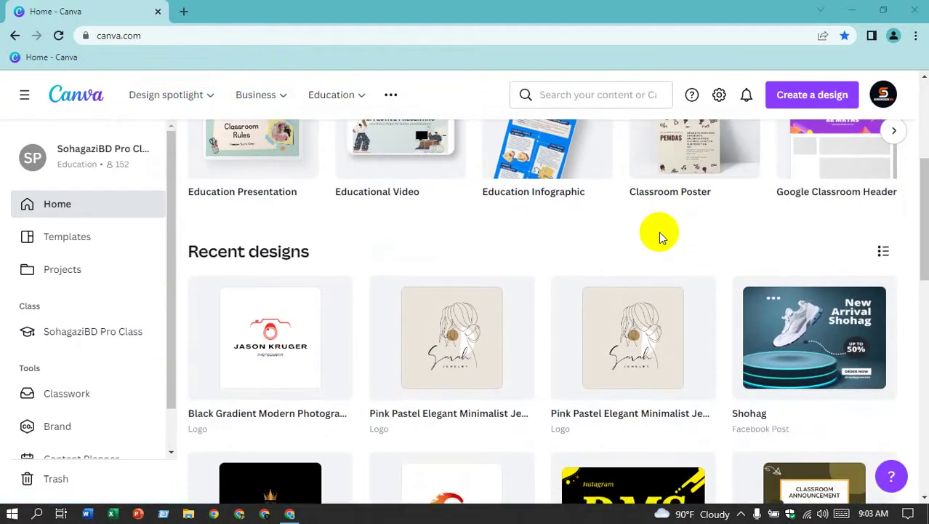
scroll(721, 258, down, 1)
scroll(721, 261, down, 2)
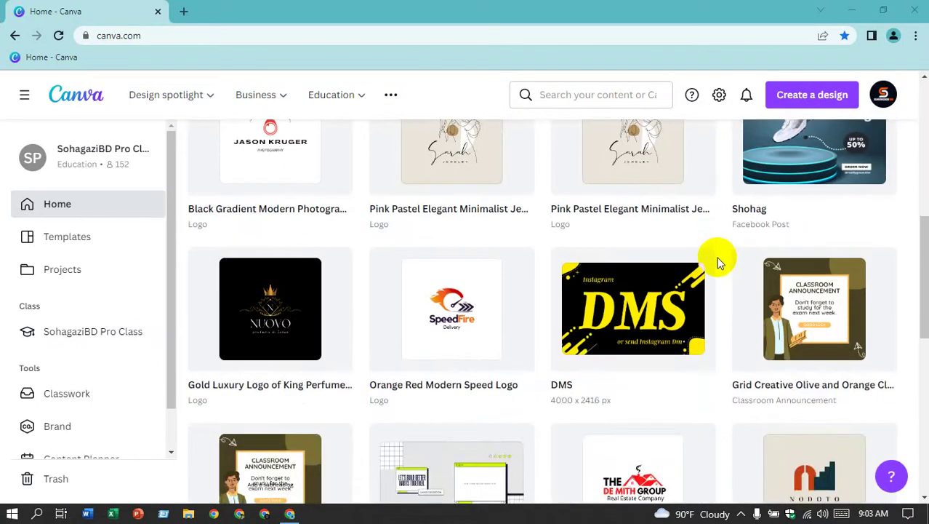
scroll(716, 256, up, 1)
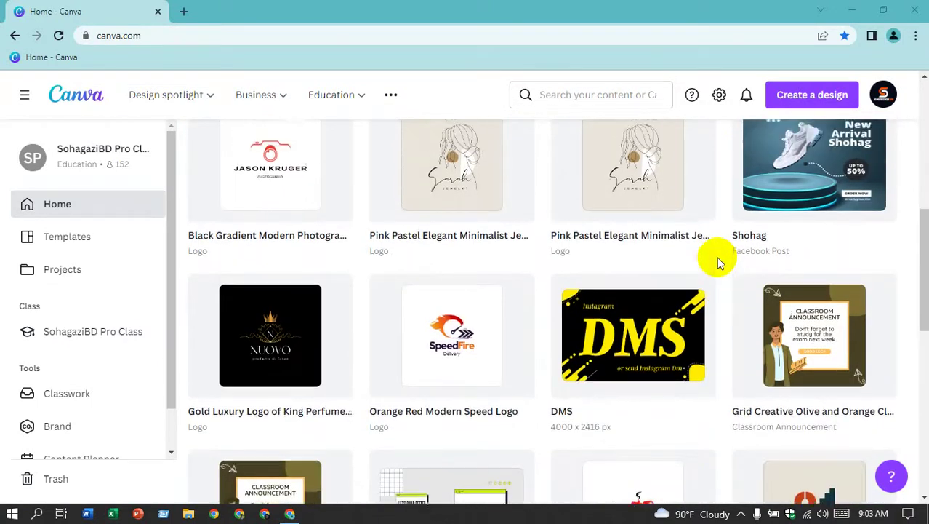
scroll(716, 257, up, 1)
scroll(716, 256, up, 1)
scroll(717, 257, up, 3)
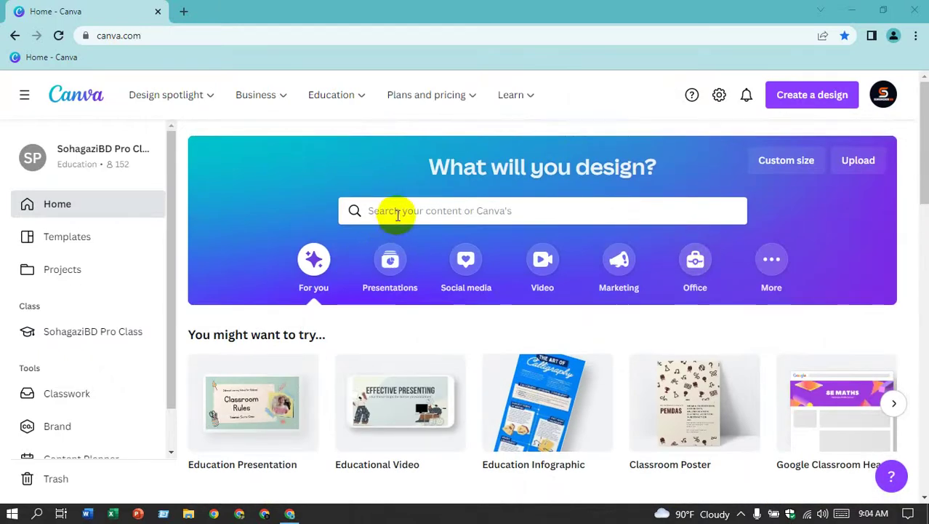
scroll(749, 226, down, 1)
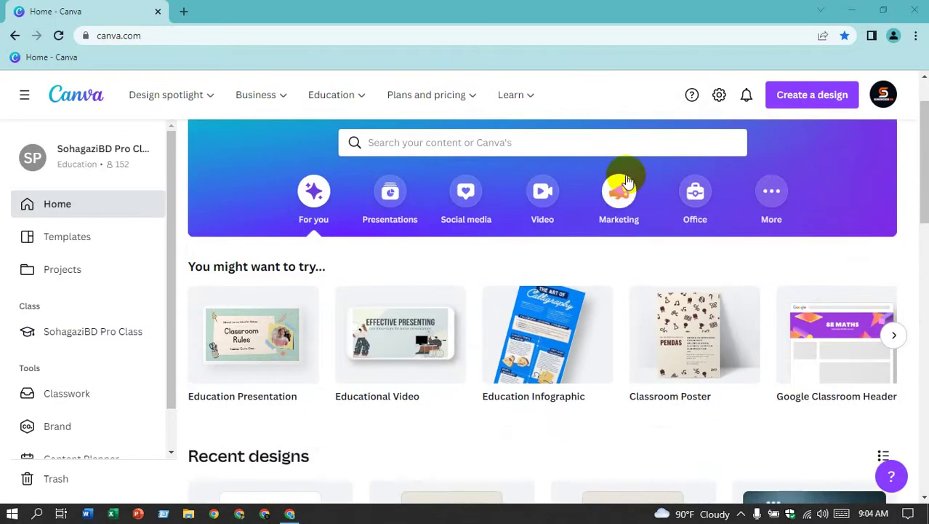
scroll(622, 144, up, 1)
scroll(705, 165, down, 1)
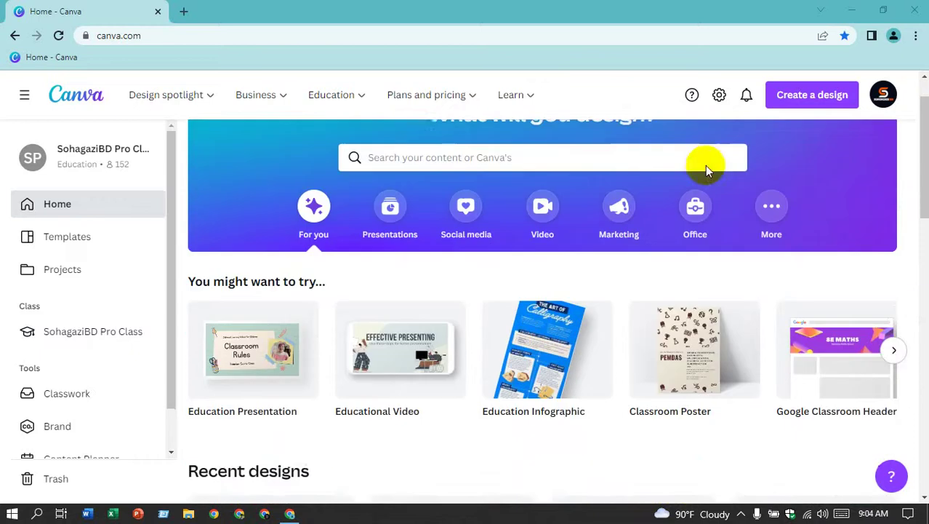
scroll(705, 165, down, 1)
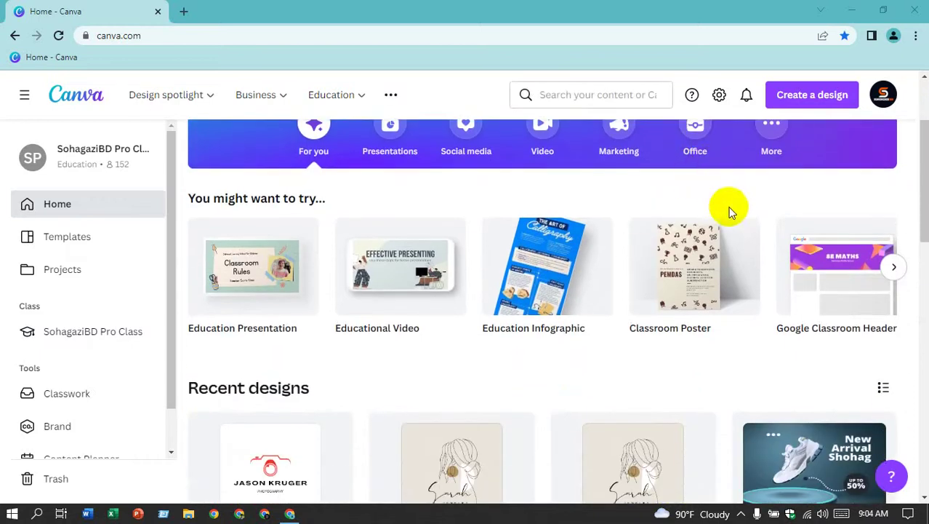
scroll(734, 210, down, 1)
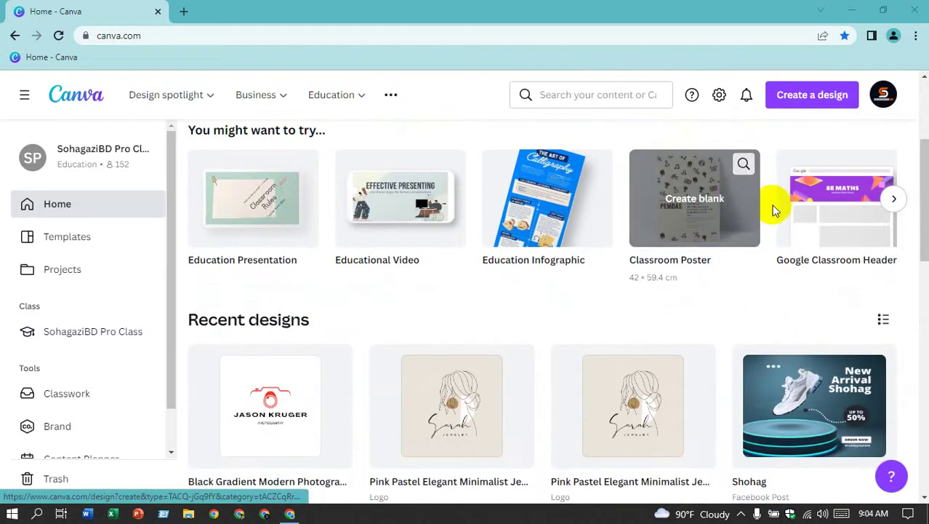
scroll(771, 207, down, 1)
scroll(770, 203, down, 3)
scroll(740, 203, down, 1)
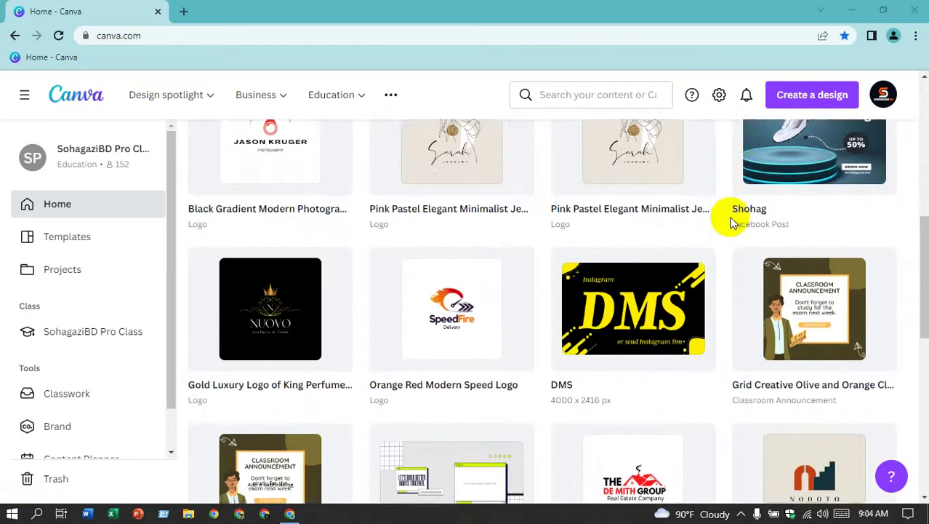
scroll(727, 222, down, 1)
scroll(727, 222, down, 2)
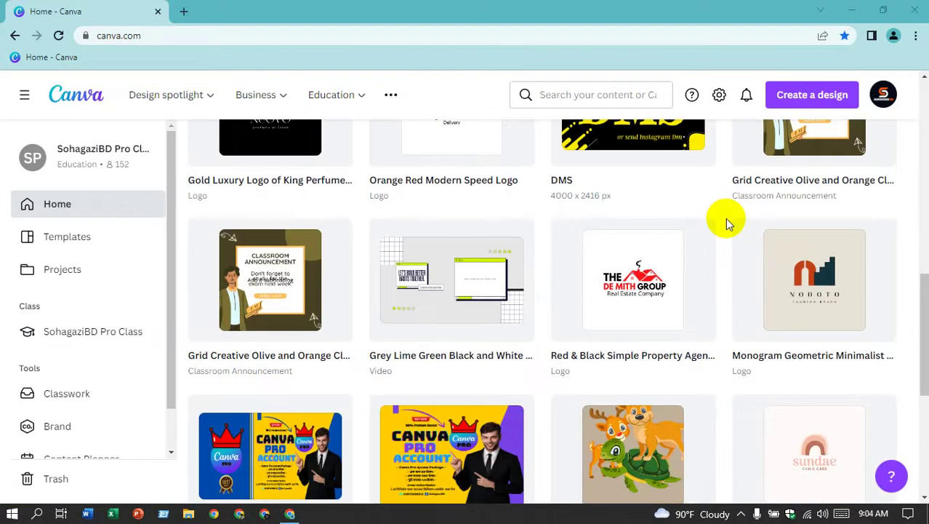
scroll(727, 222, down, 2)
scroll(727, 222, down, 1)
scroll(722, 218, up, 4)
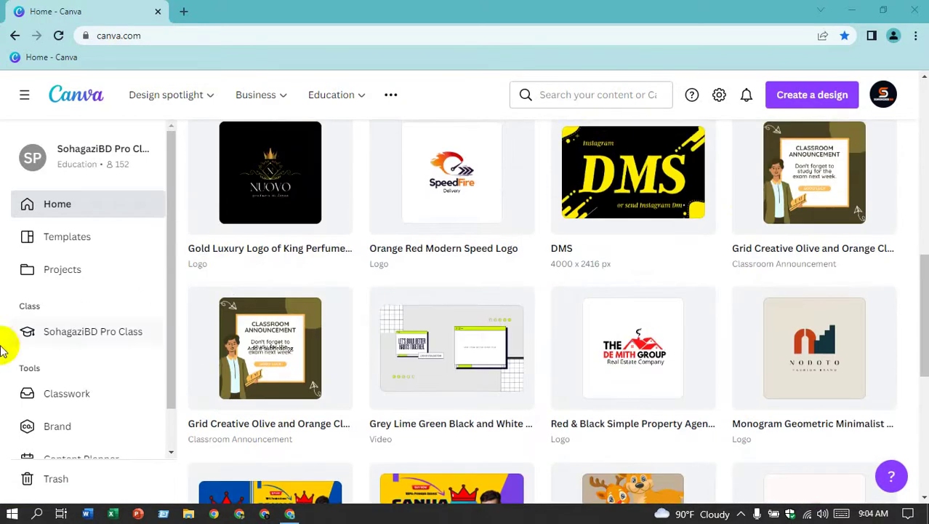
scroll(549, 286, down, 1)
scroll(543, 280, down, 1)
scroll(543, 280, up, 4)
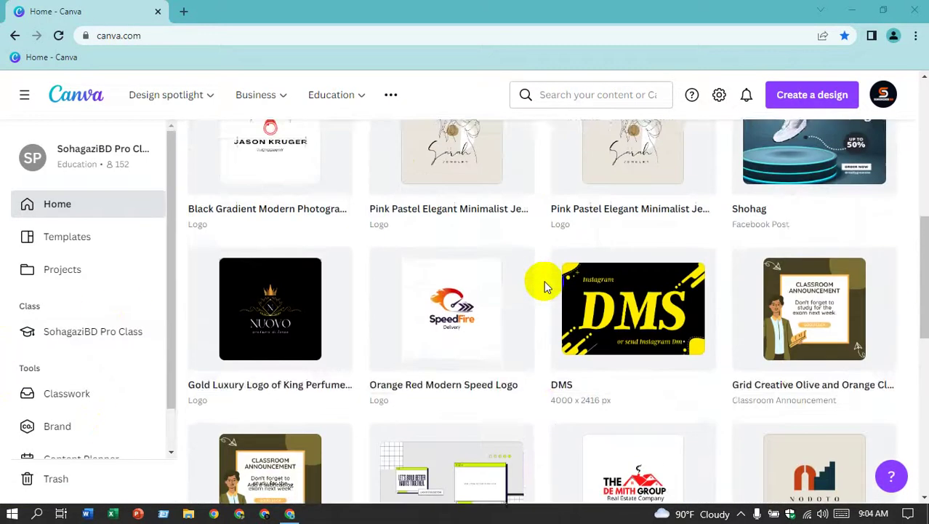
scroll(547, 286, up, 1)
scroll(547, 286, up, 10)
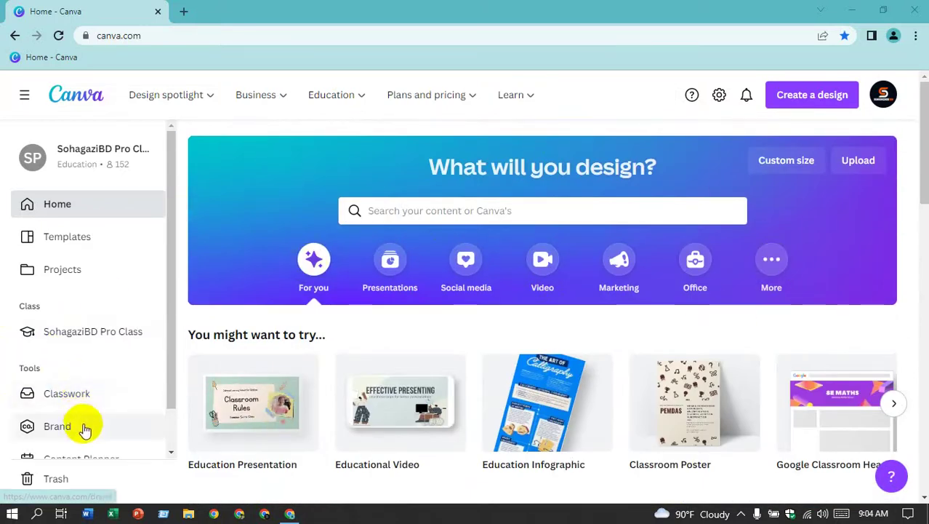
scroll(69, 404, down, 1)
scroll(69, 396, down, 1)
scroll(68, 349, up, 1)
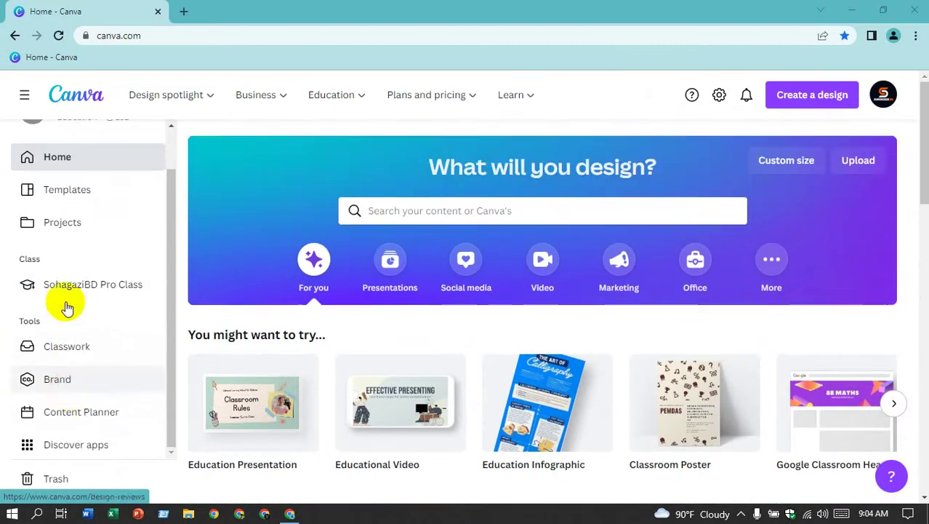
scroll(80, 261, up, 1)
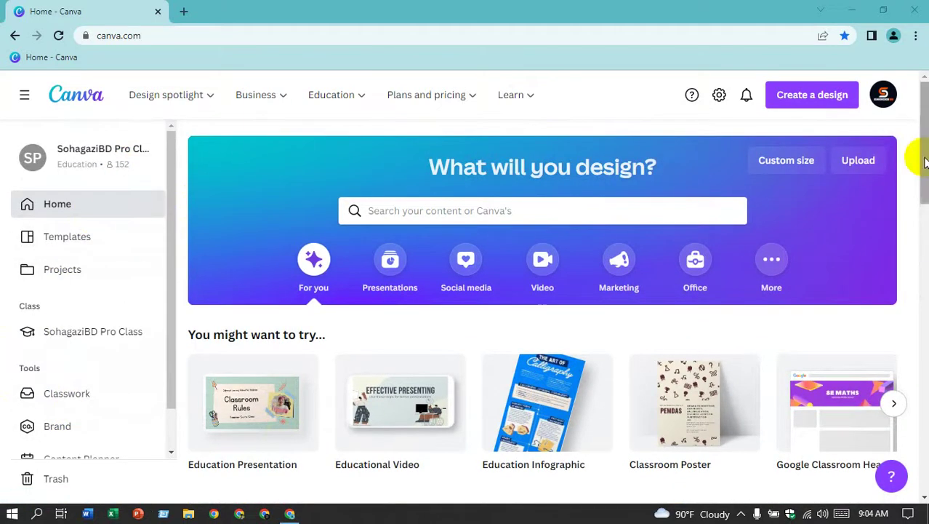
- Check the account options menu twice while browsing the home page
click(882, 95)
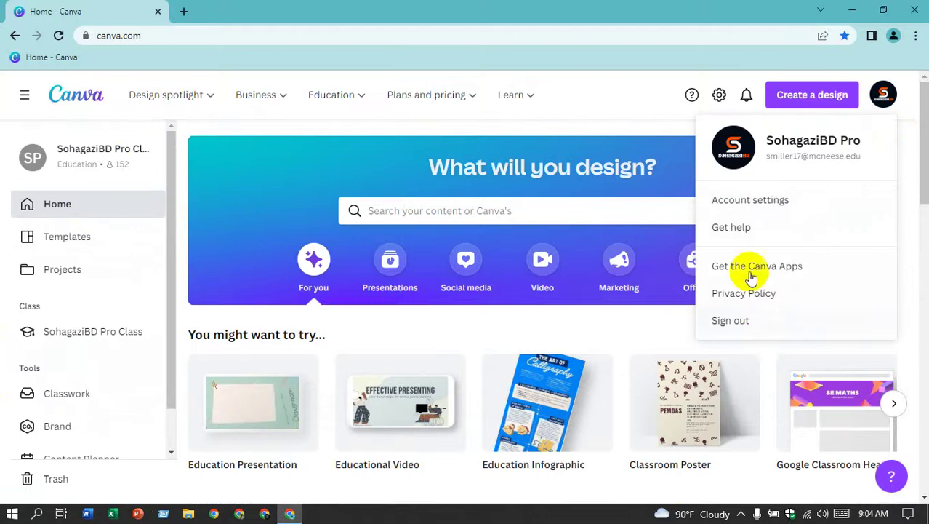
click(607, 91)
mouse_move(515, 94)
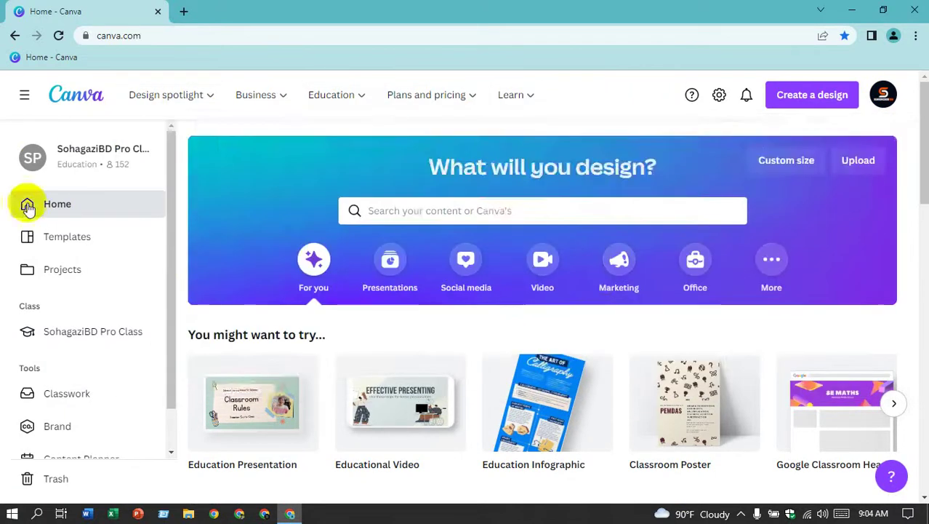
scroll(602, 247, down, 2)
scroll(603, 246, down, 2)
scroll(613, 244, down, 2)
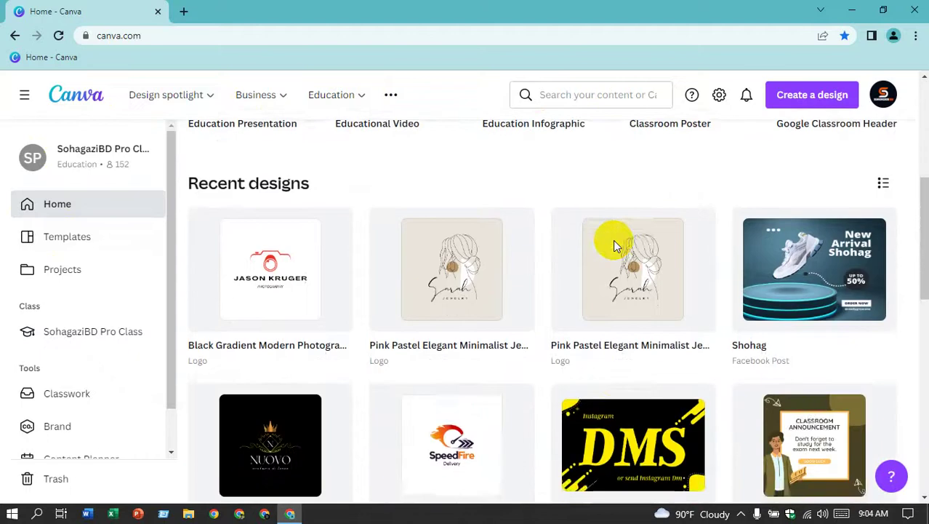
scroll(613, 244, down, 2)
scroll(613, 245, down, 2)
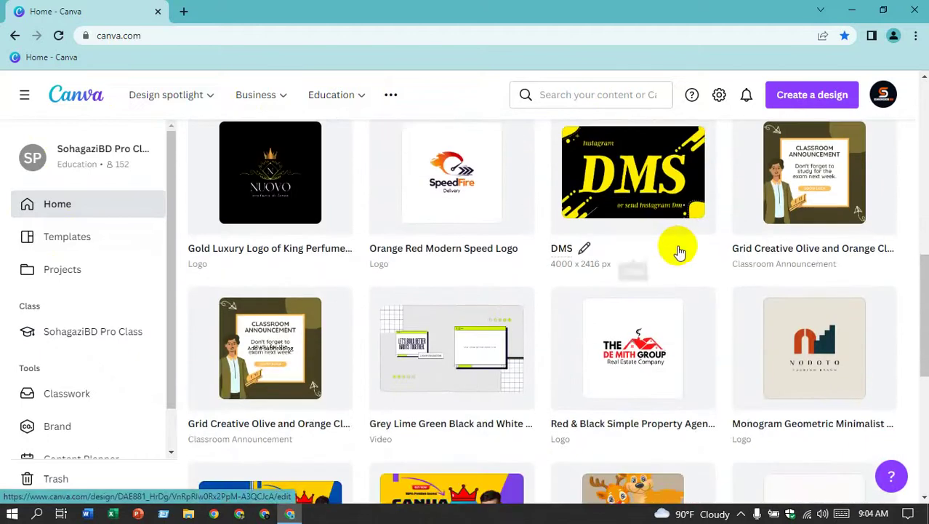
scroll(677, 250, down, 1)
scroll(677, 250, up, 2)
scroll(678, 246, up, 1)
scroll(678, 244, up, 4)
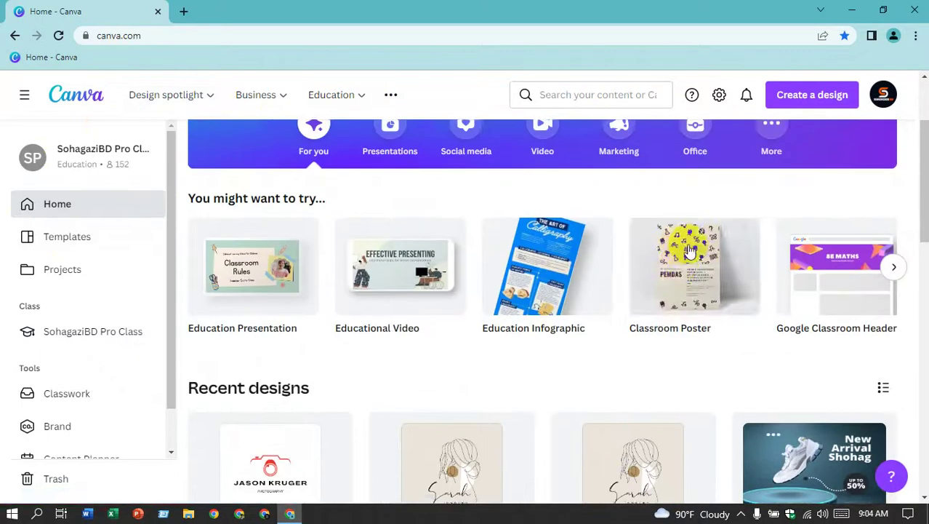
scroll(727, 233, up, 2)
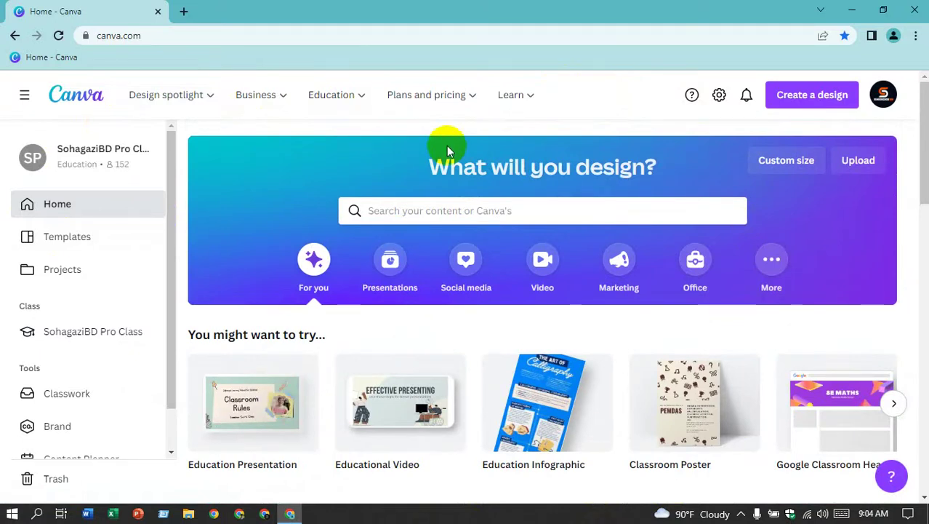
click(886, 101)
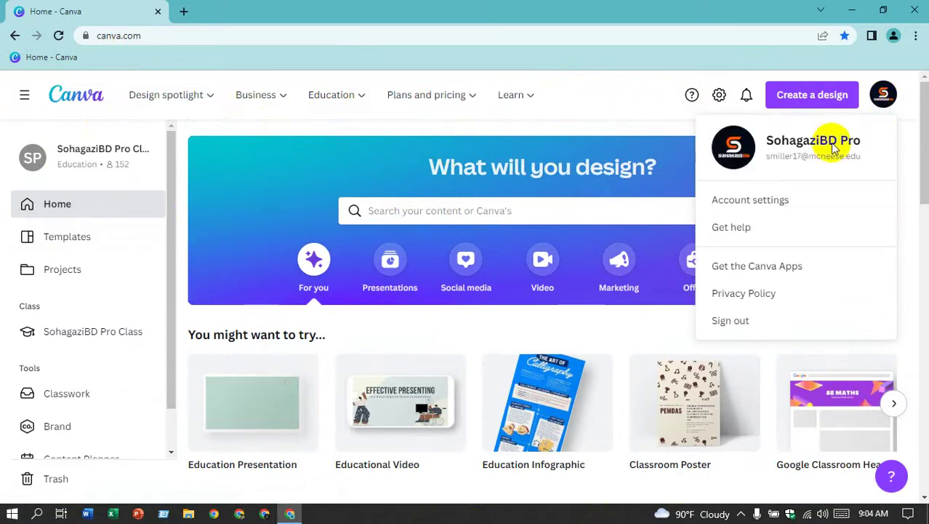
click(618, 104)
- Browse the home page again, then bring up the Create a design type choices
scroll(390, 141, down, 1)
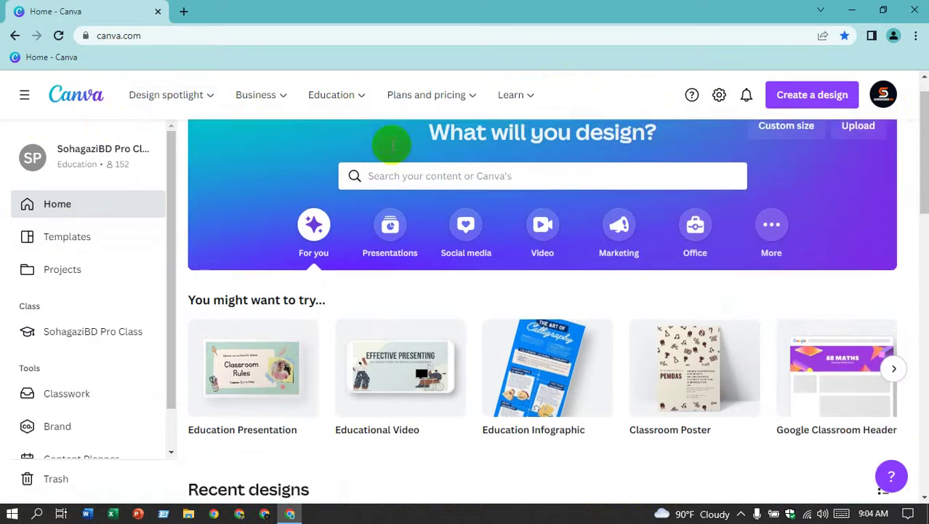
scroll(390, 145, down, 3)
scroll(388, 146, down, 2)
scroll(385, 141, down, 3)
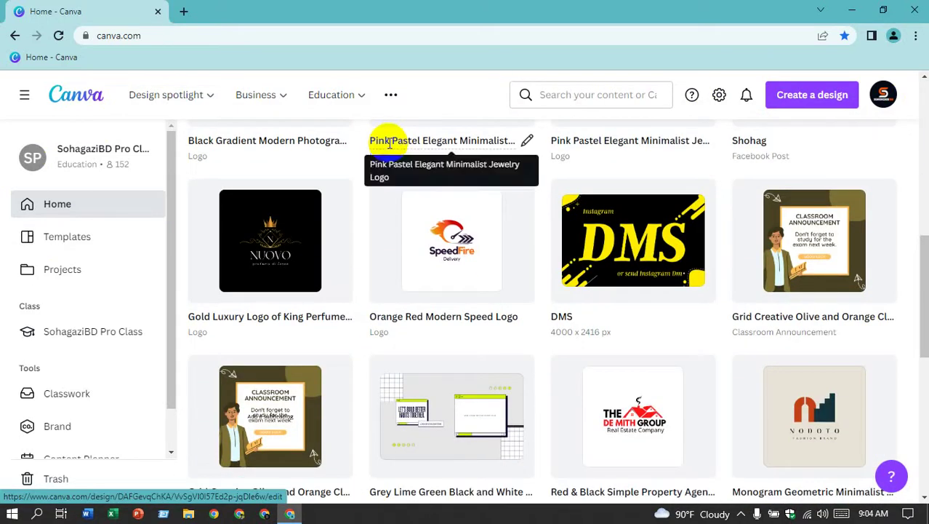
scroll(836, 155, up, 2)
scroll(829, 156, up, 3)
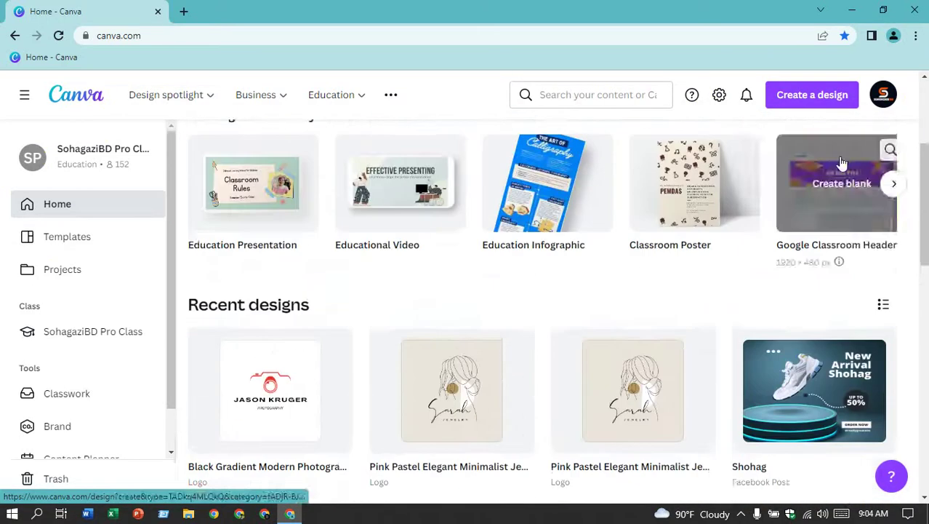
scroll(813, 156, up, 2)
scroll(808, 156, up, 1)
scroll(102, 253, down, 1)
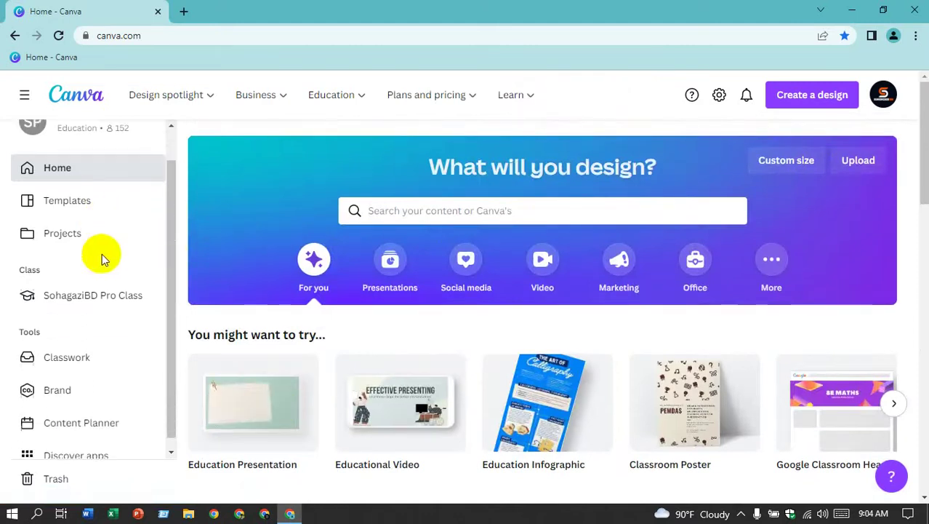
scroll(291, 247, down, 2)
scroll(695, 243, up, 2)
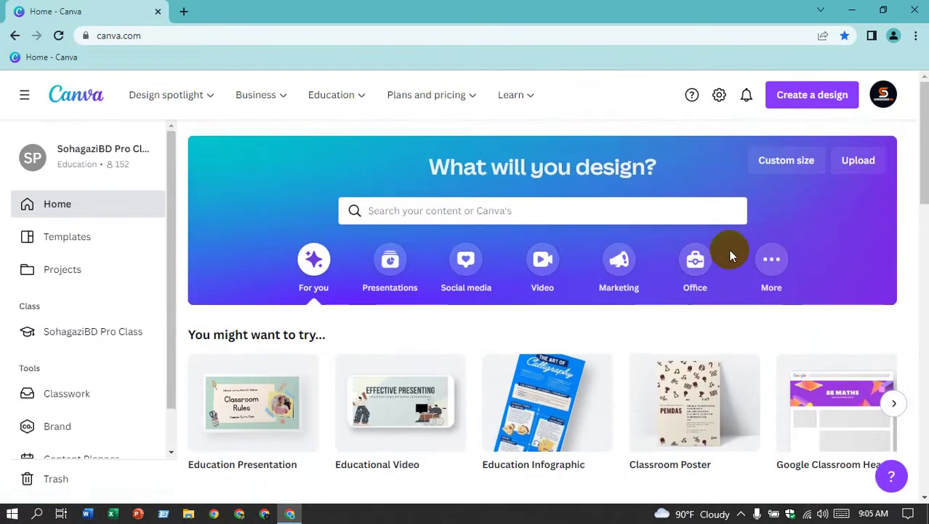
scroll(730, 255, down, 3)
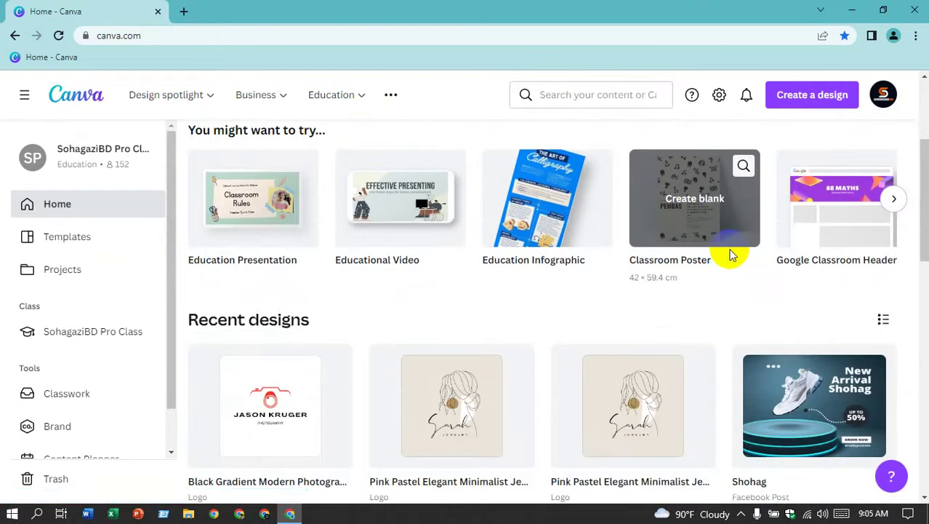
scroll(730, 254, down, 1)
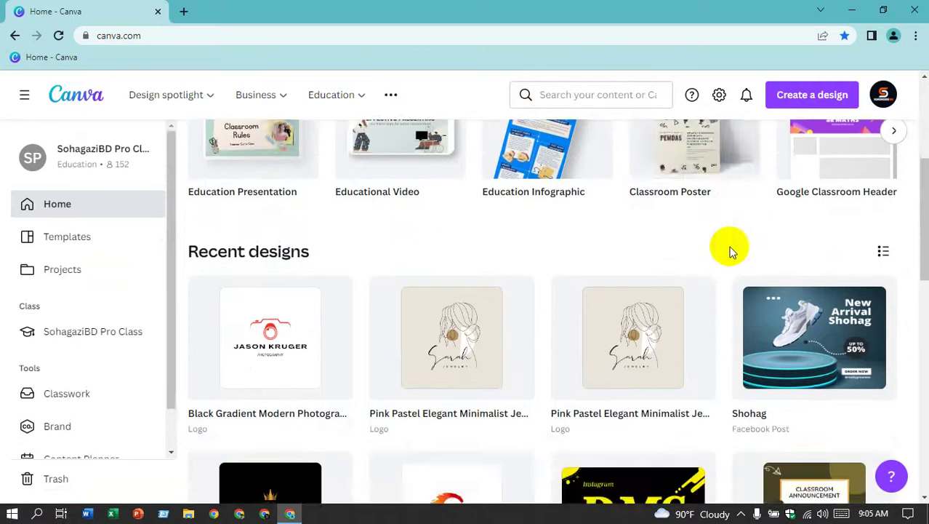
scroll(731, 252, down, 2)
scroll(731, 252, down, 2)
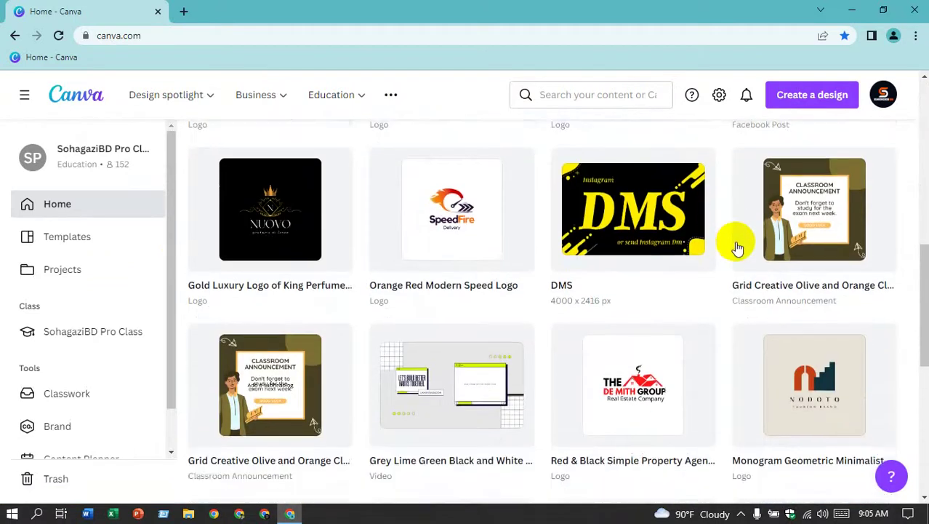
scroll(734, 250, down, 2)
scroll(726, 227, up, 1)
scroll(725, 224, up, 3)
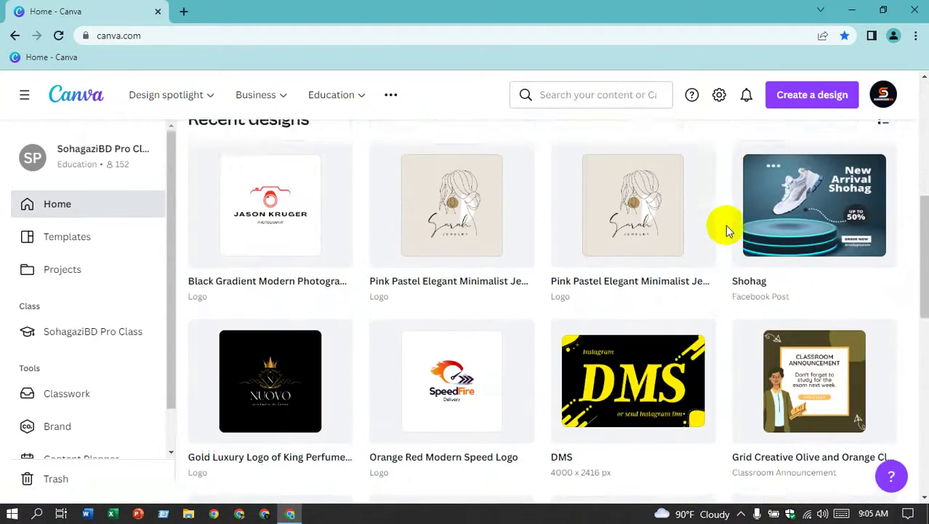
scroll(723, 224, up, 1)
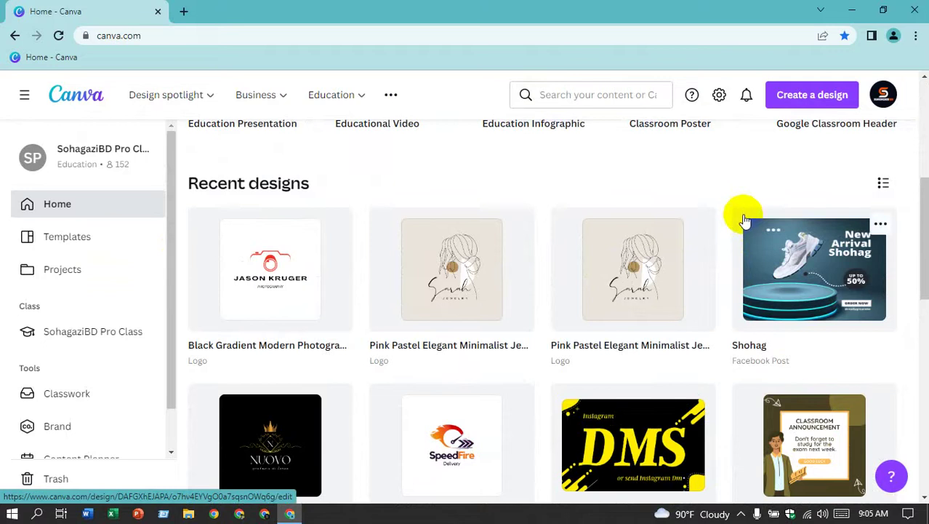
scroll(690, 204, down, 2)
scroll(509, 211, down, 3)
scroll(743, 182, up, 2)
scroll(722, 185, up, 4)
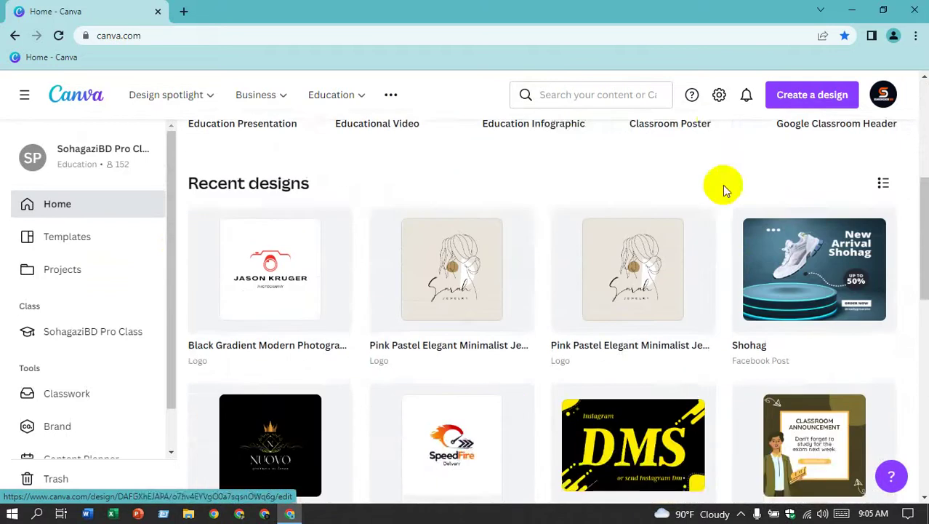
scroll(716, 180, up, 1)
scroll(713, 173, up, 3)
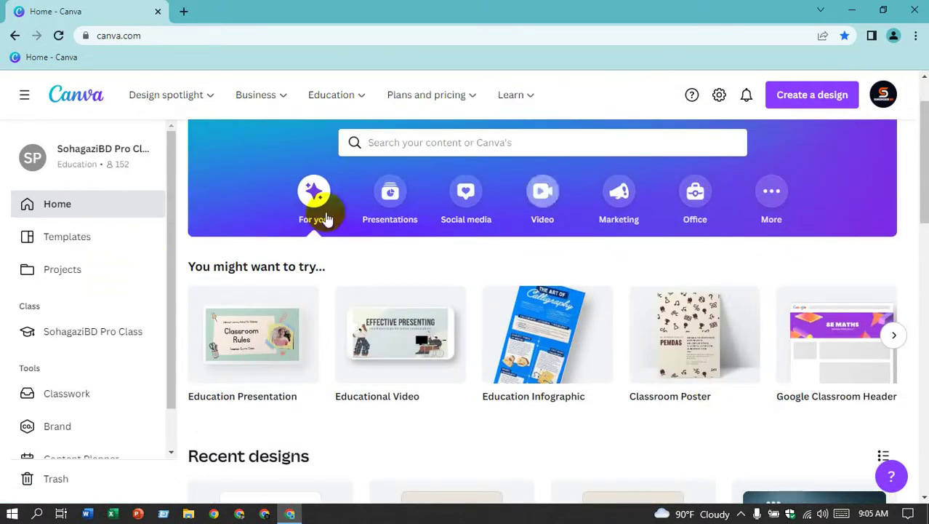
scroll(322, 218, up, 1)
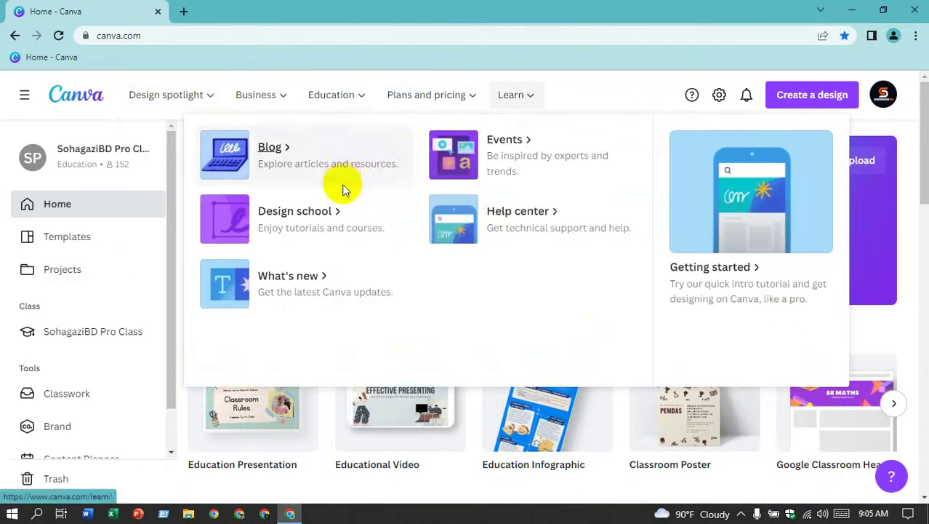
scroll(382, 349, down, 1)
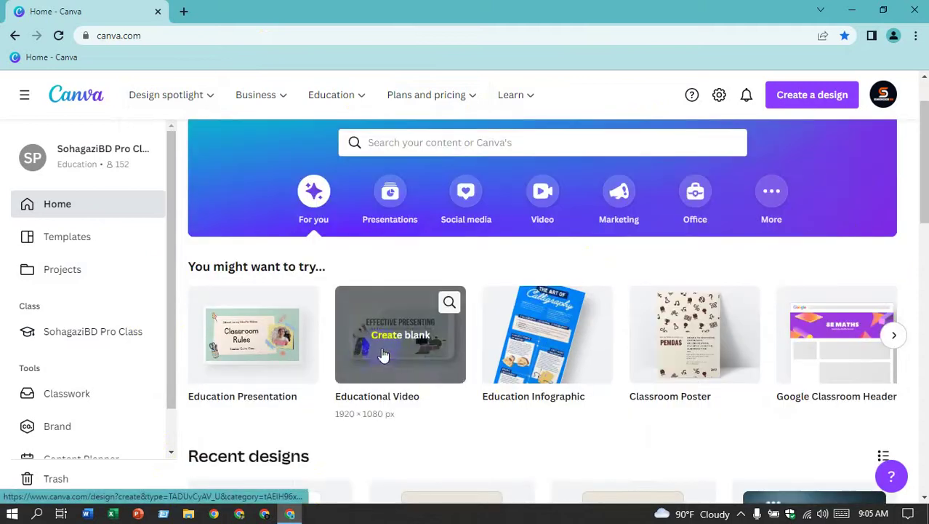
scroll(571, 352, down, 1)
scroll(774, 234, up, 2)
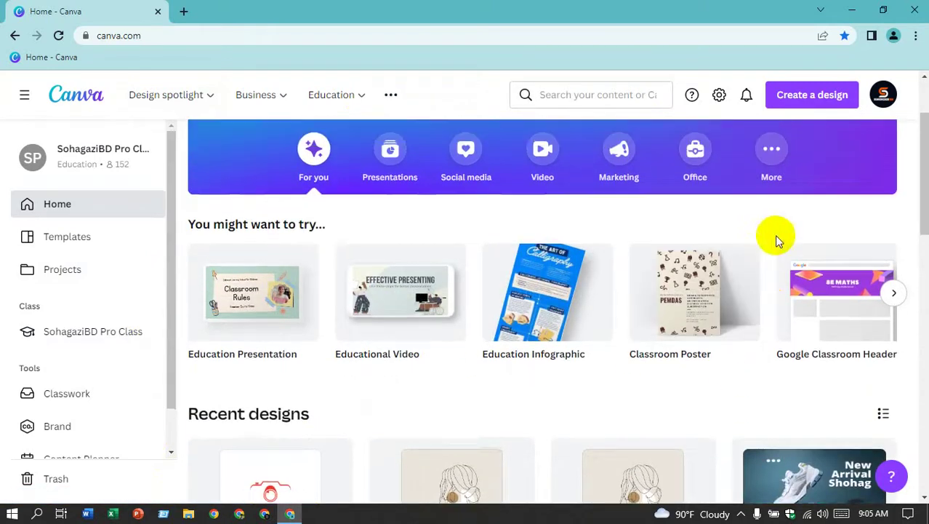
click(808, 106)
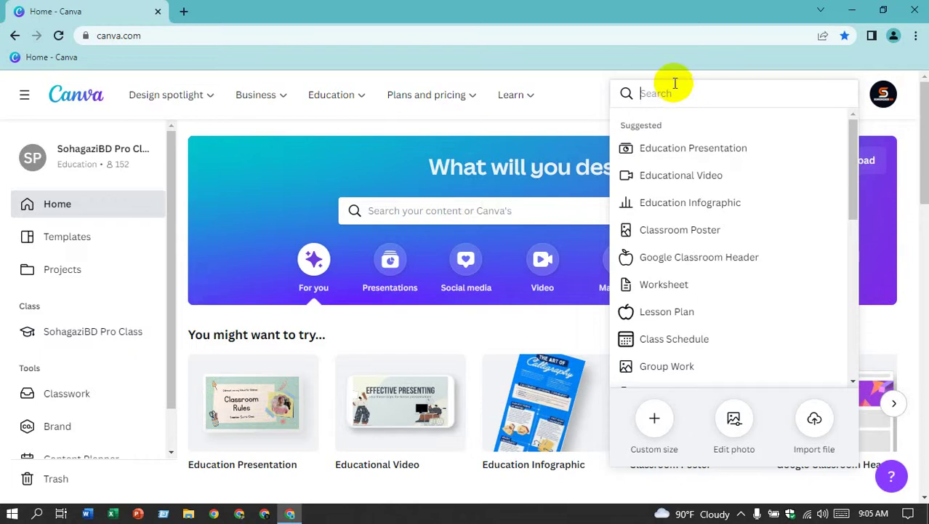
- Search design types for 'facebook' and start a blank 1640 × 924 px Facebook Cover
click(597, 93)
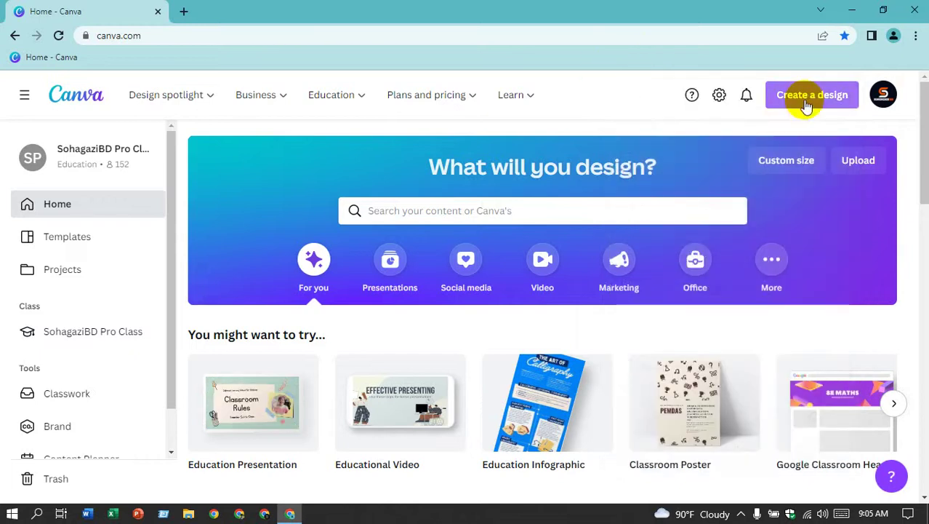
click(807, 105)
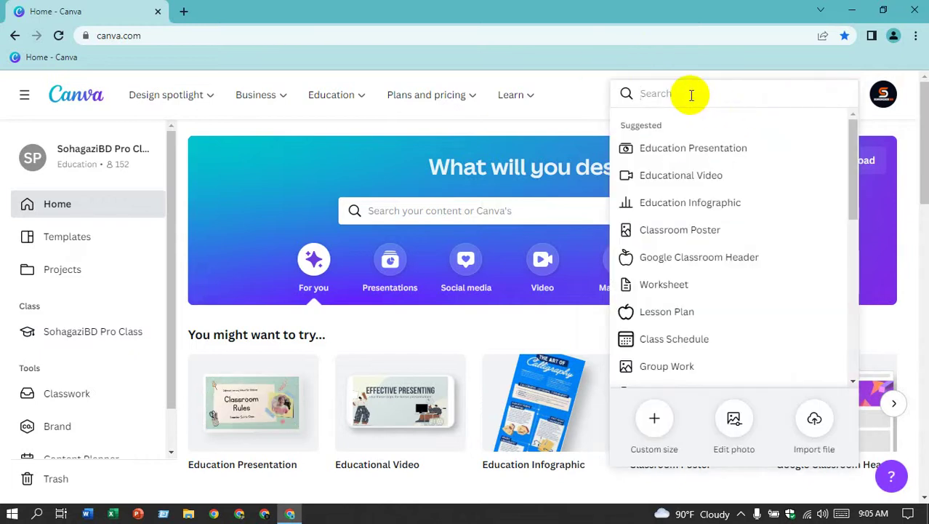
text(f)
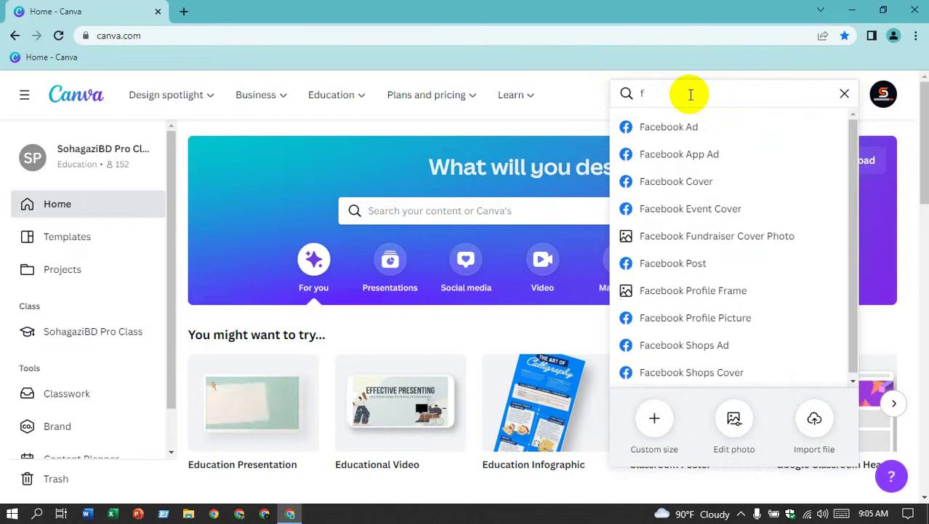
text(acebook)
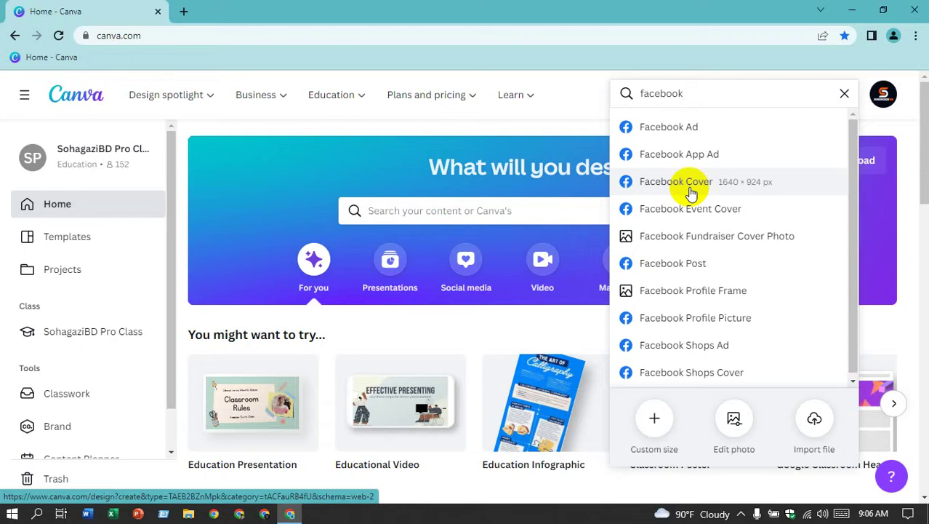
click(690, 190)
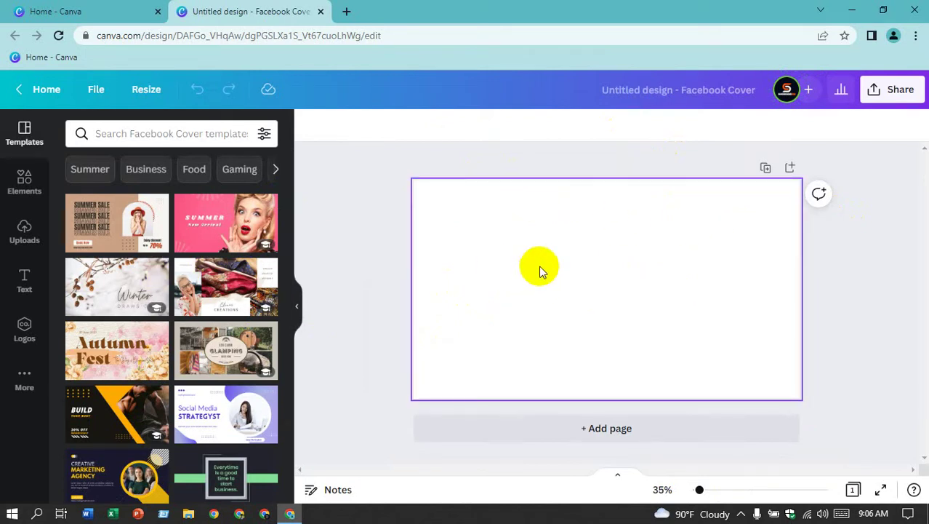
- Deselect the blank cover and browse the Elements and More side panels
click(140, 216)
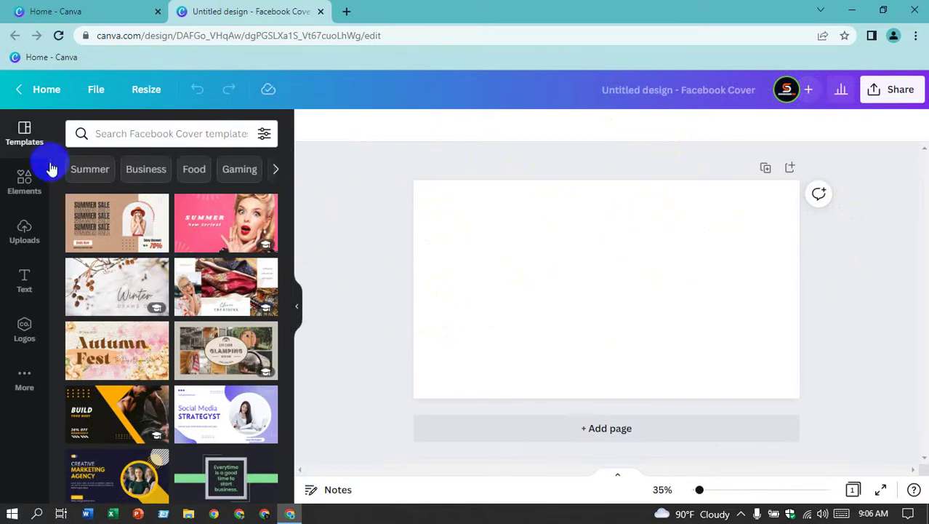
click(26, 200)
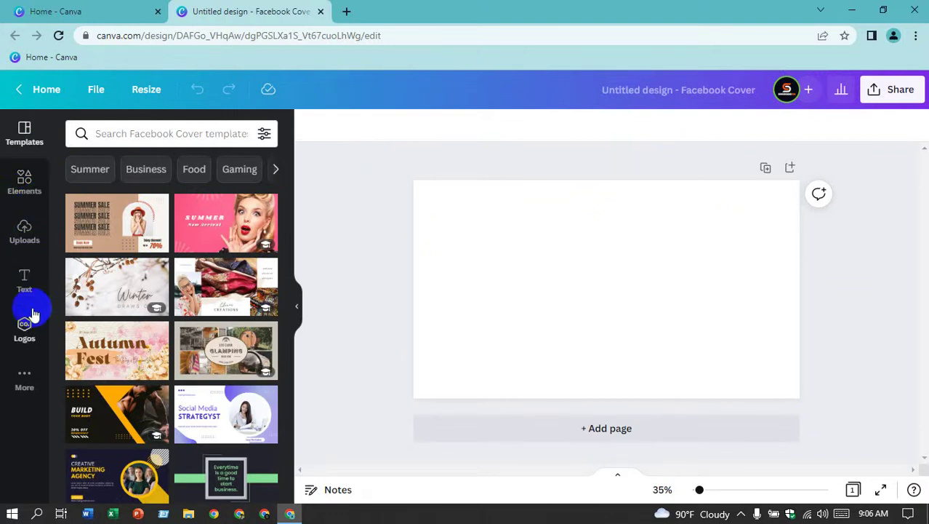
click(24, 379)
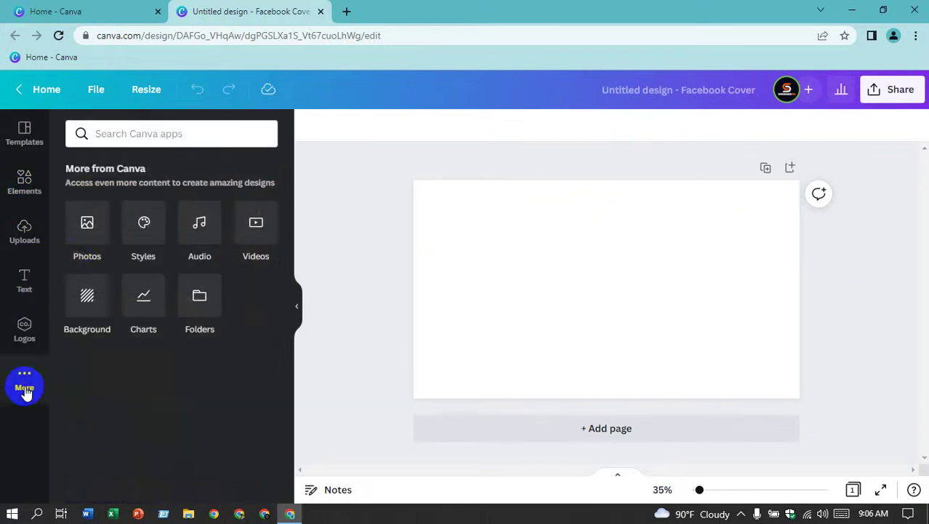
scroll(196, 320, down, 1)
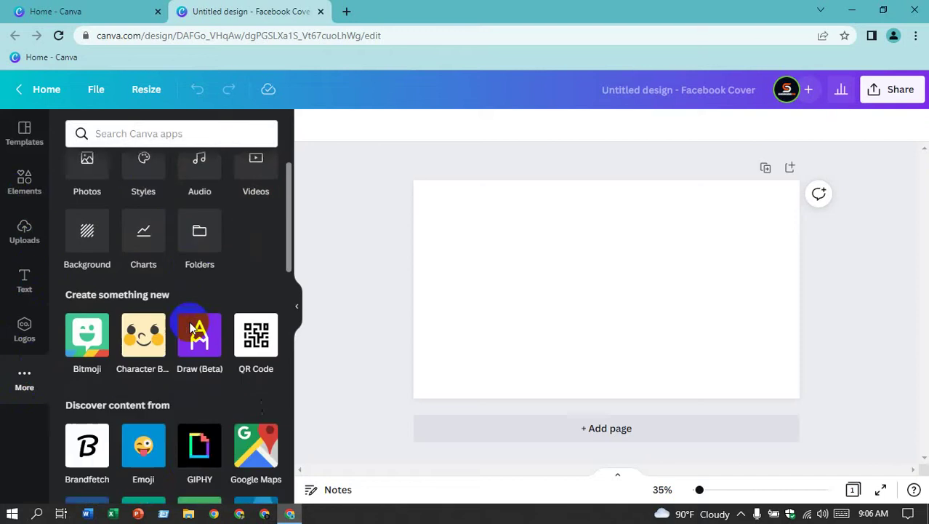
scroll(192, 324, down, 2)
scroll(190, 327, down, 2)
scroll(189, 326, down, 3)
scroll(189, 323, down, 1)
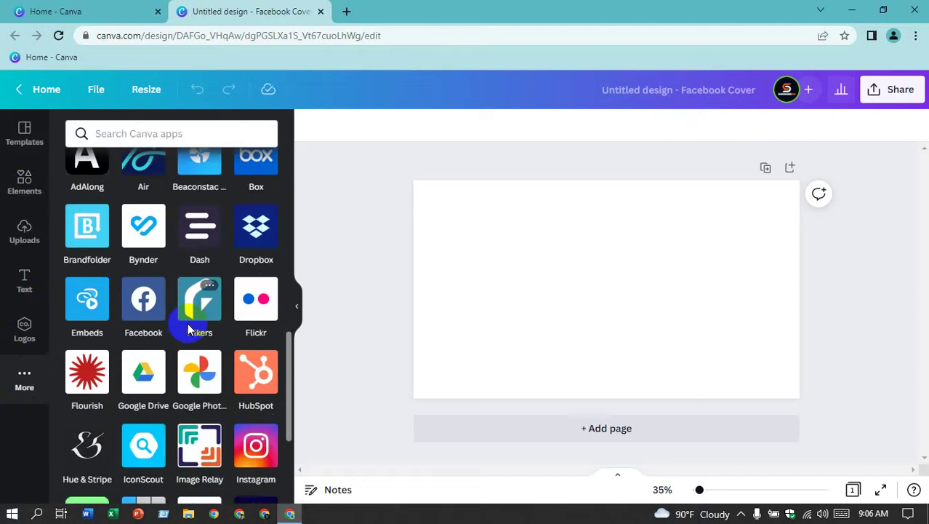
scroll(188, 324, down, 3)
scroll(178, 327, up, 10)
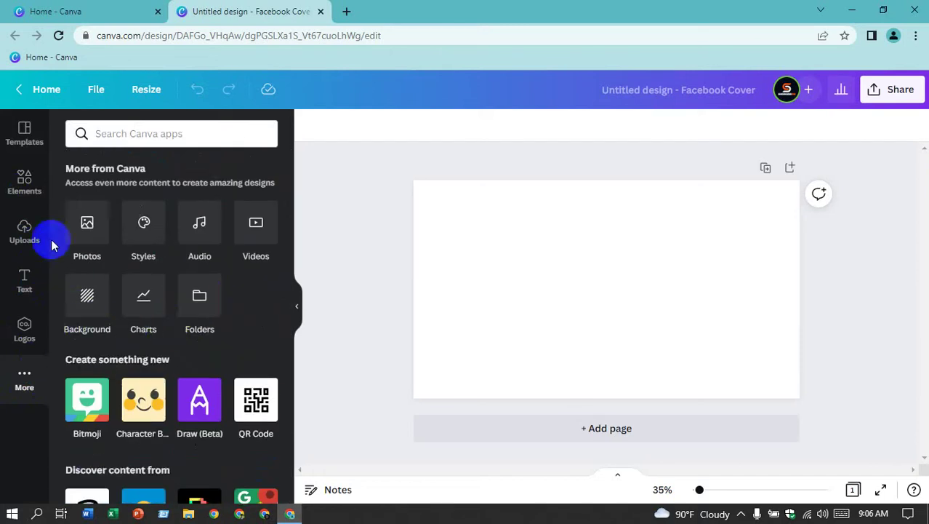
- Go back through Elements to the Facebook Cover templates list
click(23, 190)
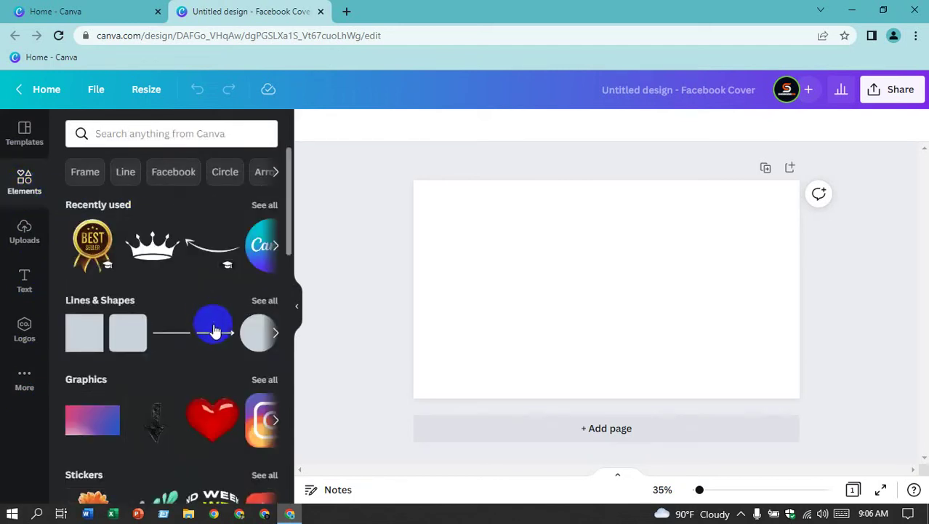
click(25, 134)
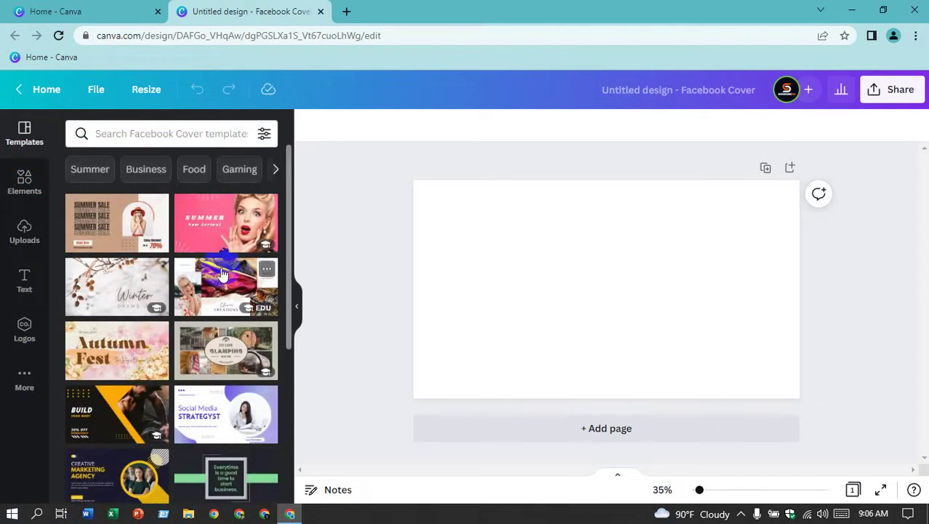
scroll(284, 285, down, 3)
scroll(283, 285, up, 3)
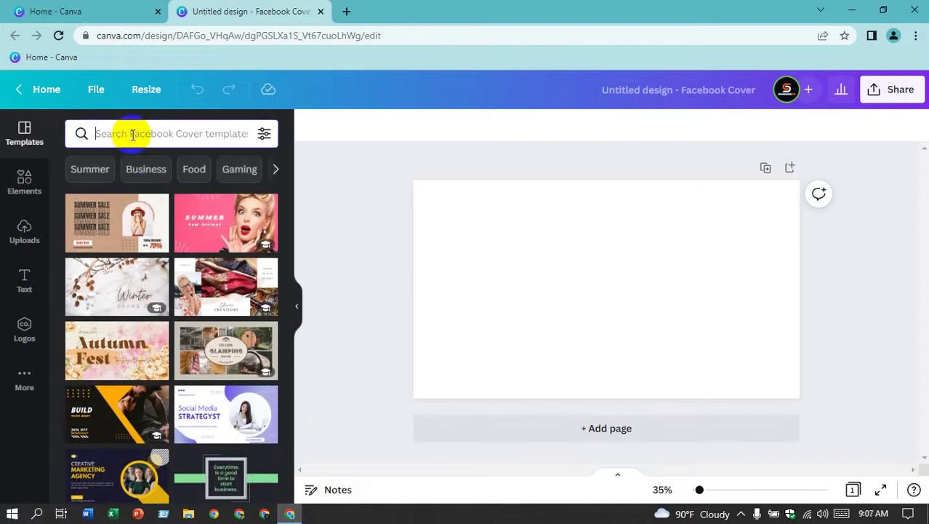
- Search templates for 'page' and apply the dark navy KETUT SUSILO barbershop template
text(page)
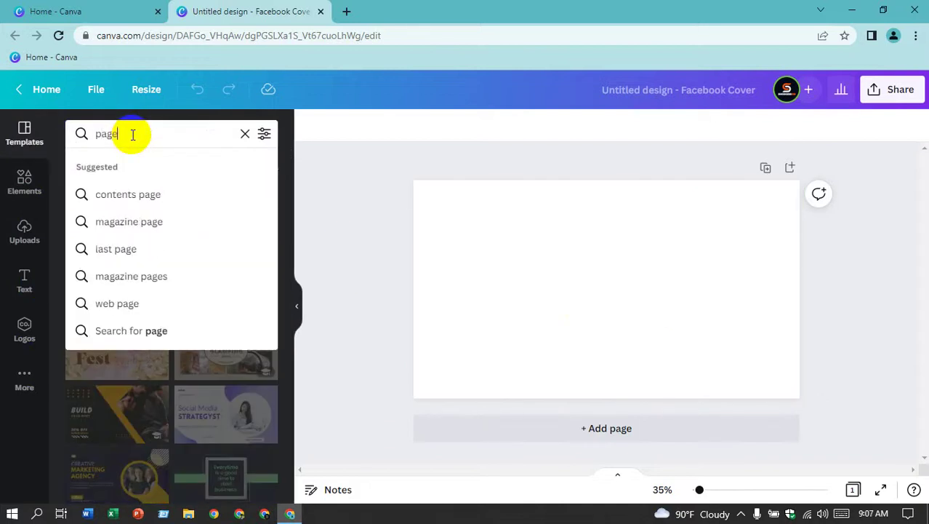
key(Return)
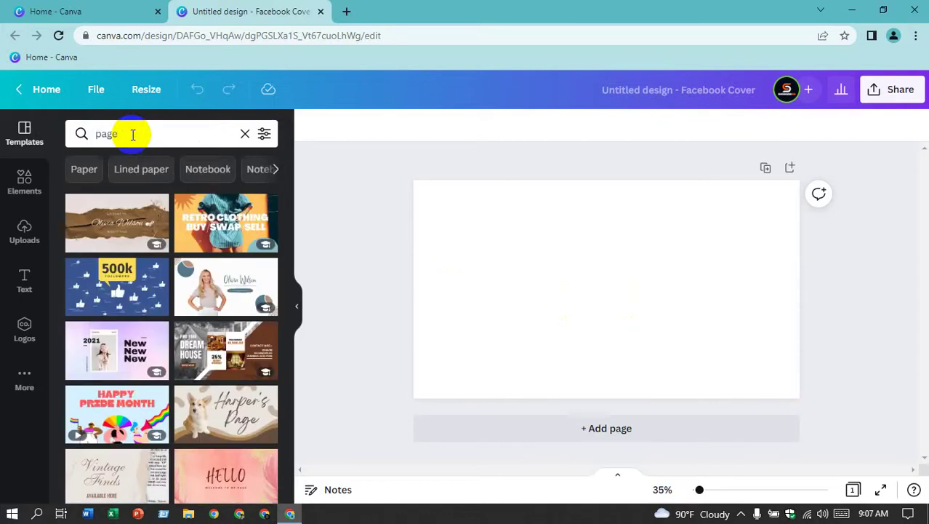
scroll(189, 305, down, 1)
scroll(186, 327, down, 2)
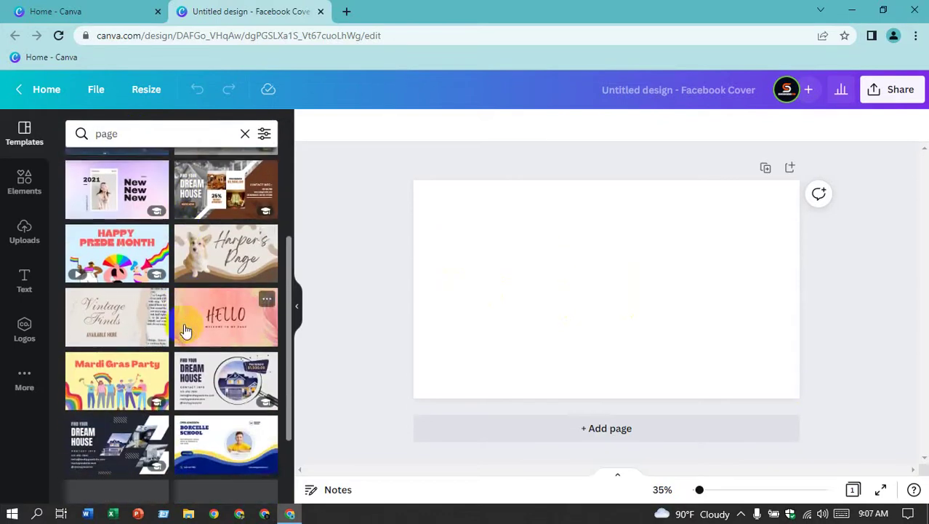
scroll(186, 329, down, 3)
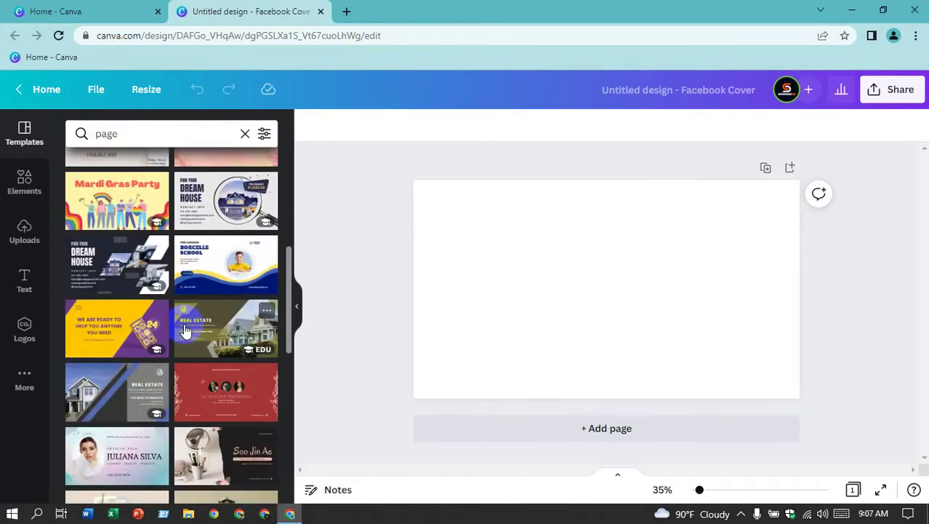
scroll(184, 329, down, 2)
scroll(184, 329, down, 2)
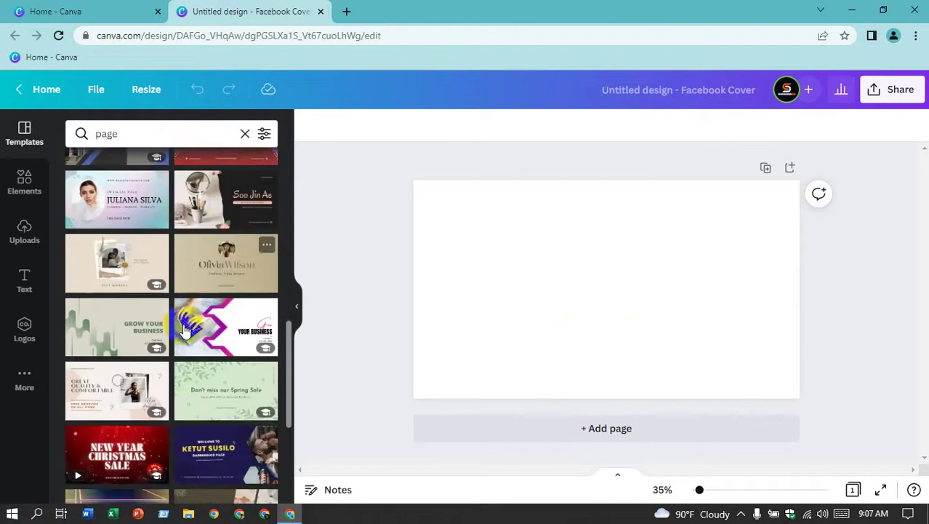
scroll(187, 326, down, 1)
scroll(218, 356, down, 1)
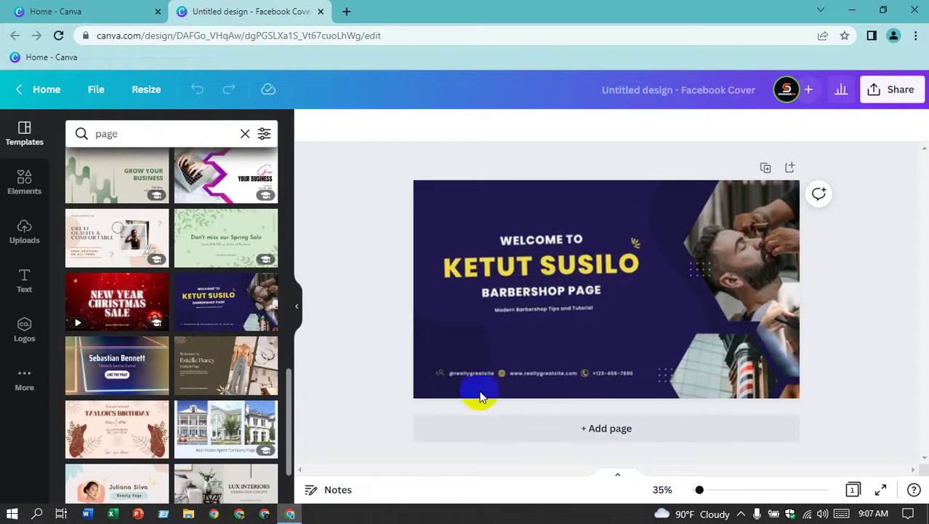
click(765, 254)
- Retype the KETUT SUSILO headline as SOHAGAZIBD, then select the contact line and barber photo
click(433, 224)
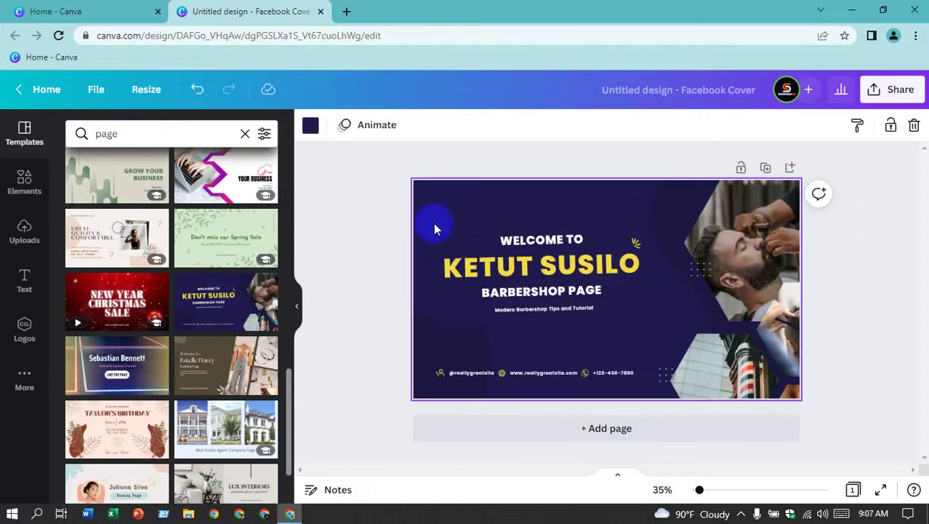
click(373, 213)
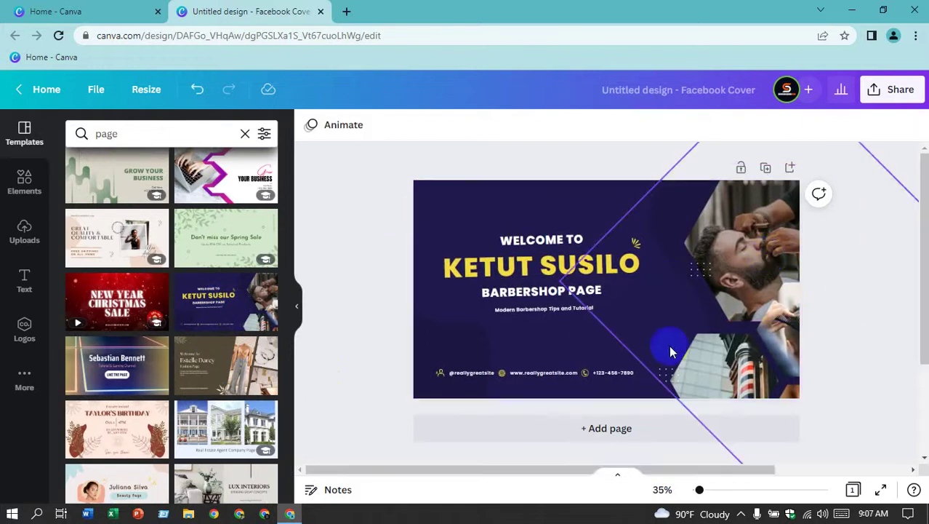
click(491, 270)
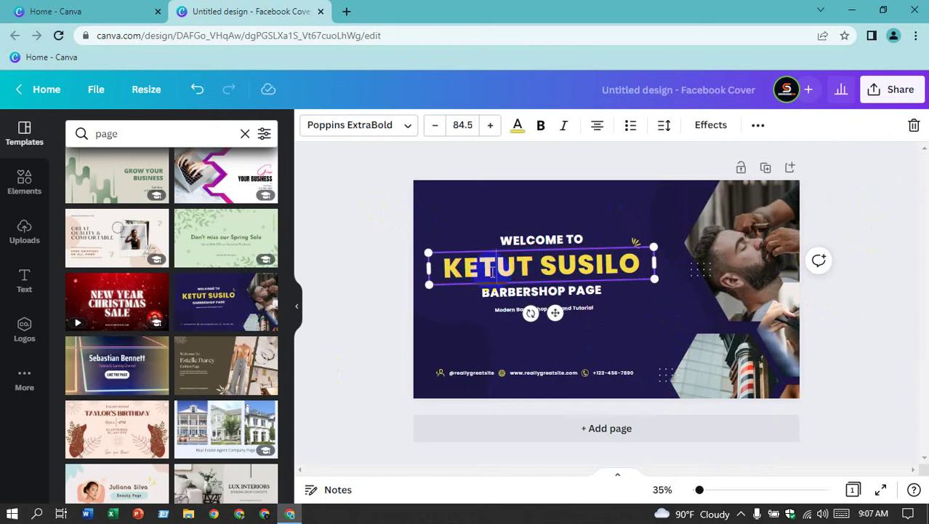
double_click(491, 270)
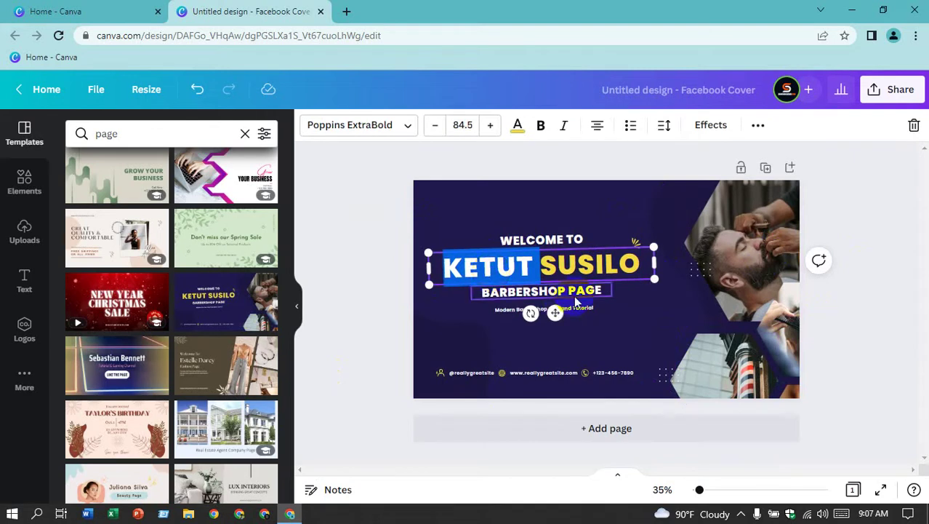
triple_click(574, 267)
text(SOHAG)
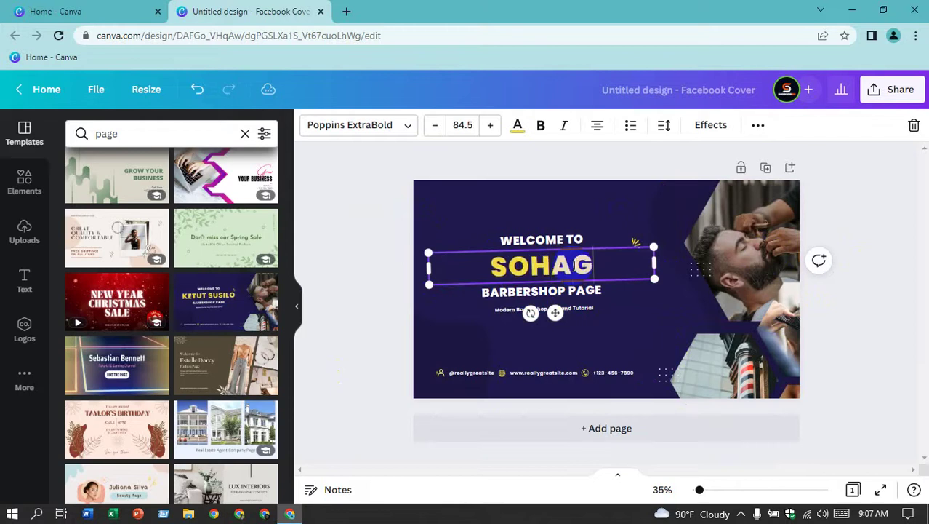
text(AZ)
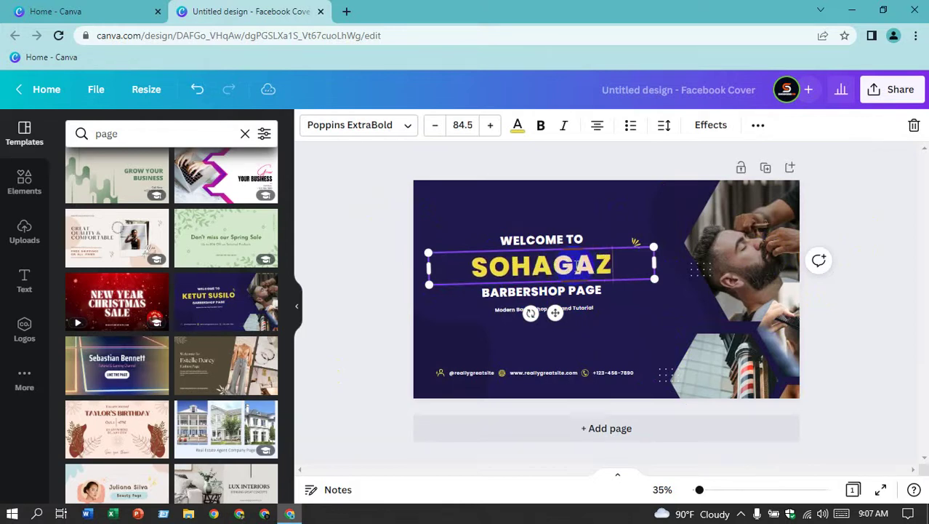
text(IBD)
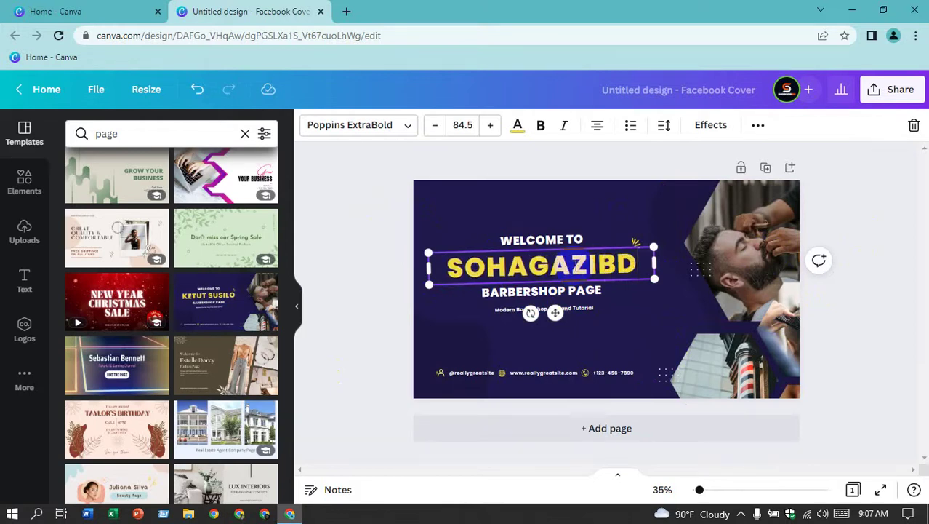
click(846, 222)
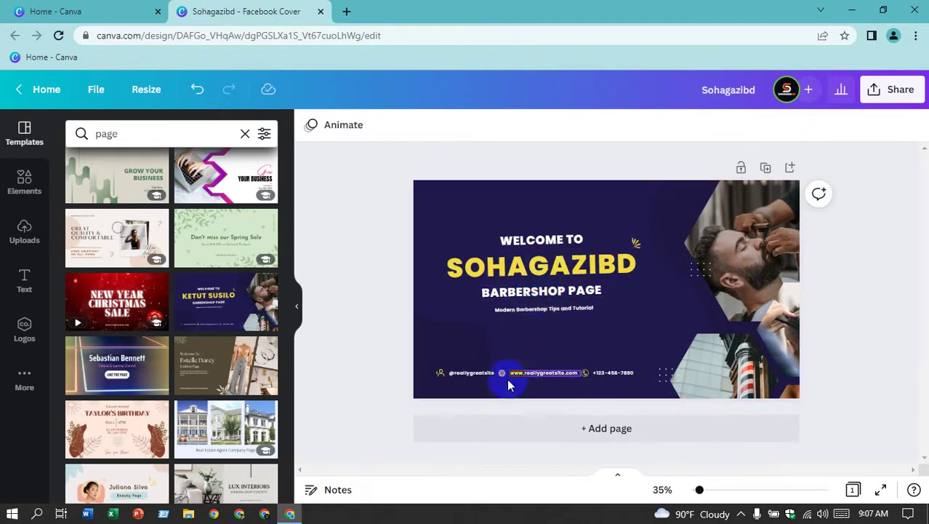
click(457, 386)
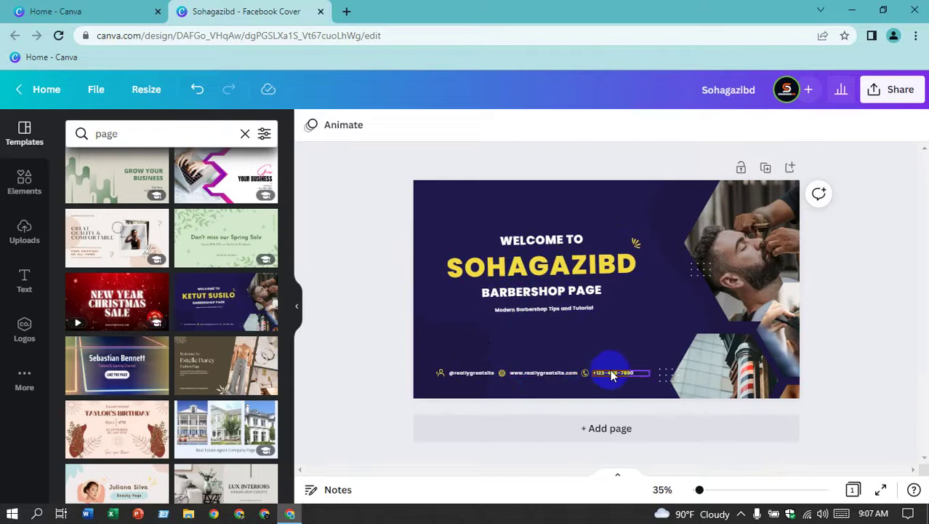
click(746, 267)
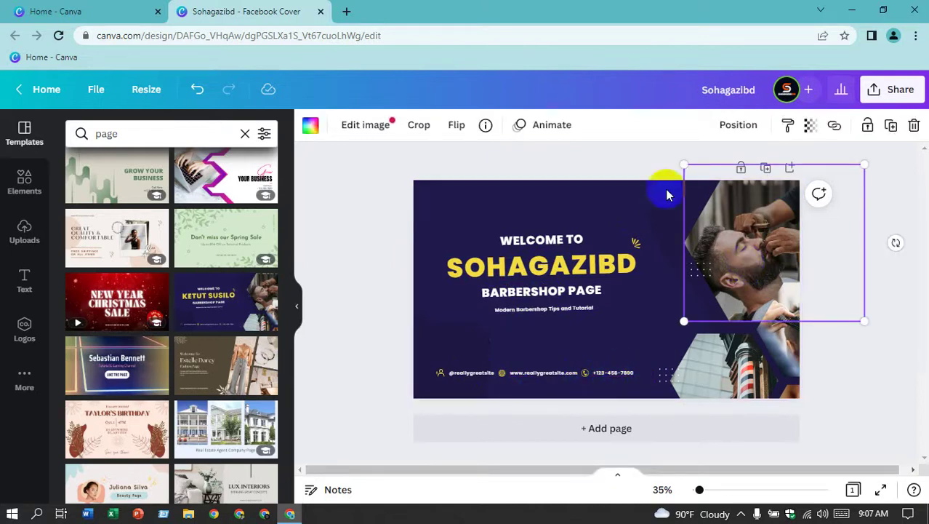
- Try Upload media, cancel the file dialog, and show the More from Canva options
click(25, 231)
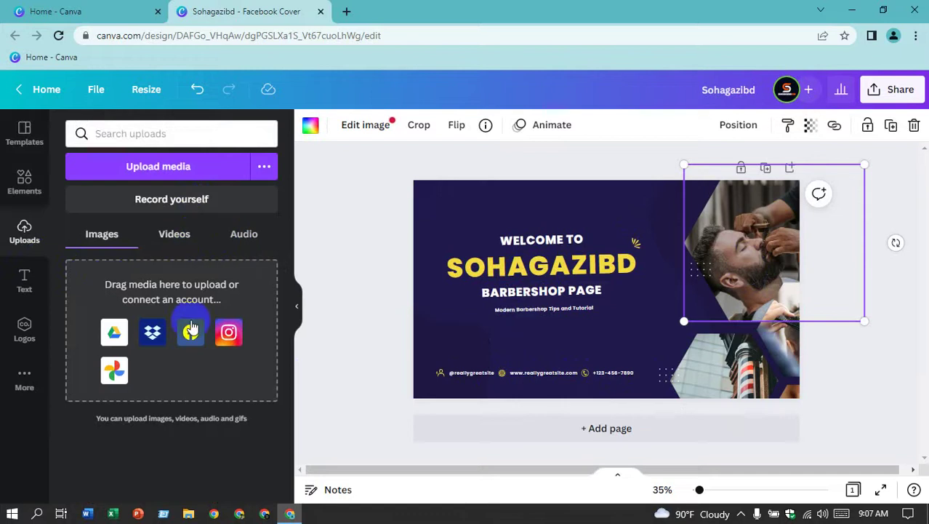
click(169, 173)
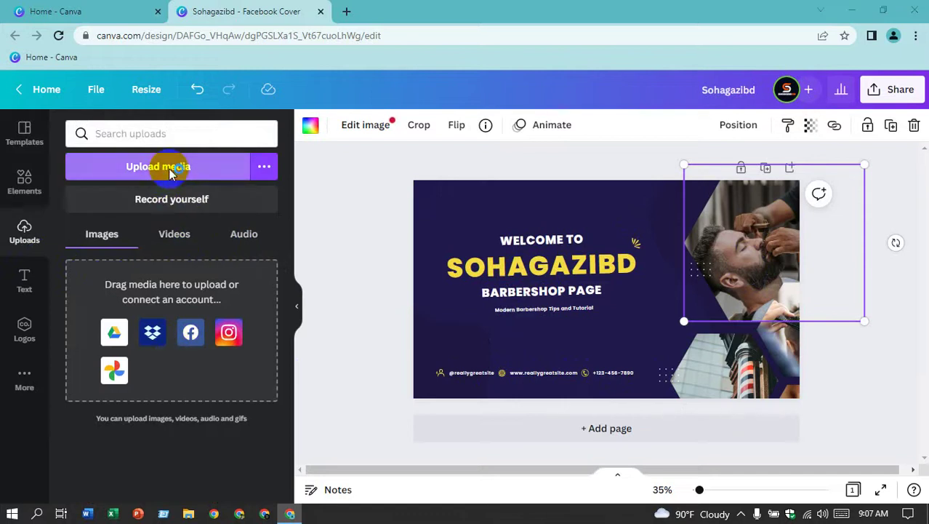
key(Escape)
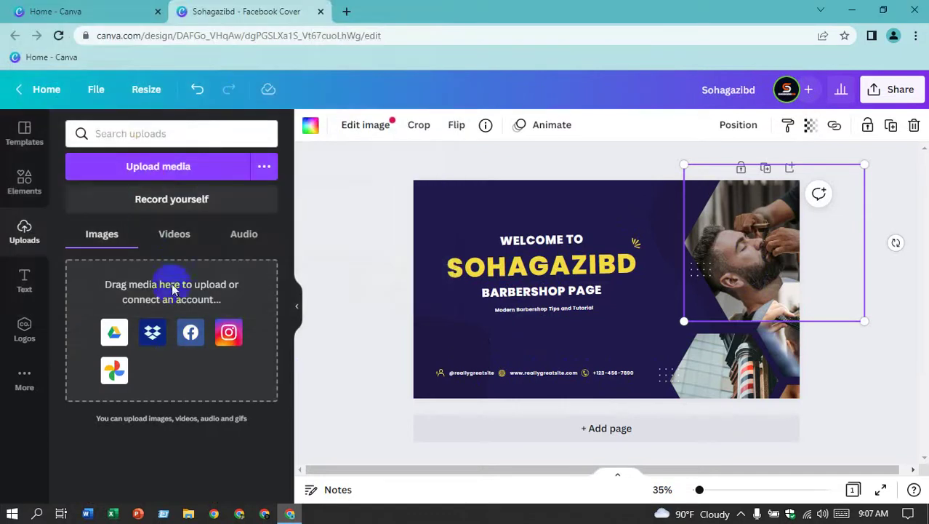
click(363, 228)
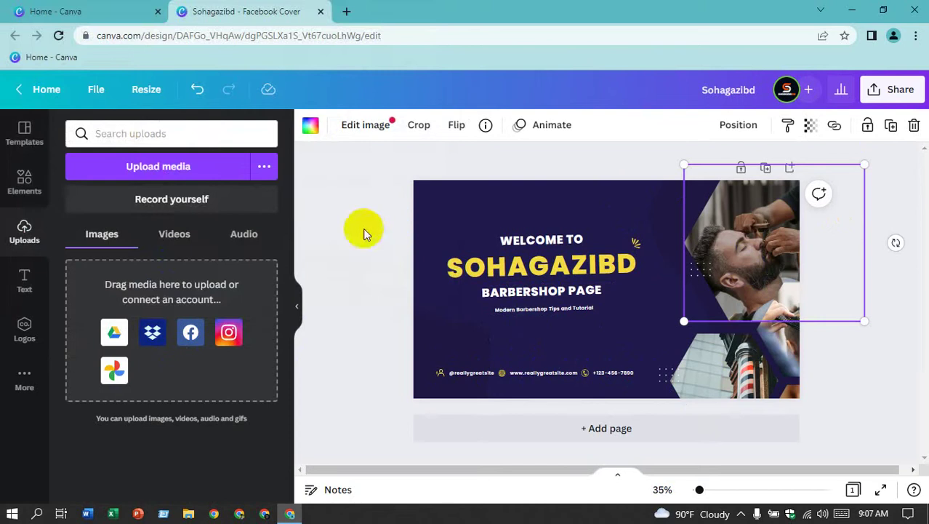
click(29, 402)
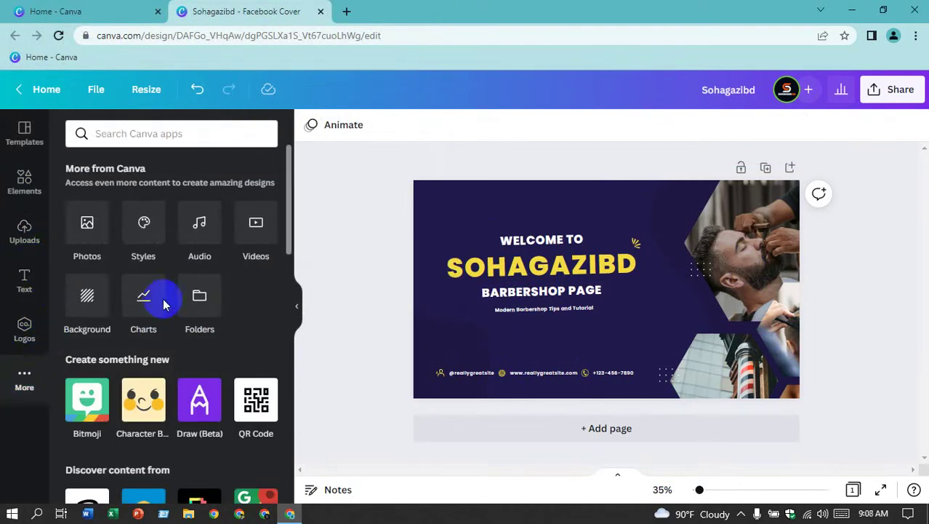
- Search stock photos for 'boy' and drop a smiling boy photo into the top-right hexagon
click(97, 236)
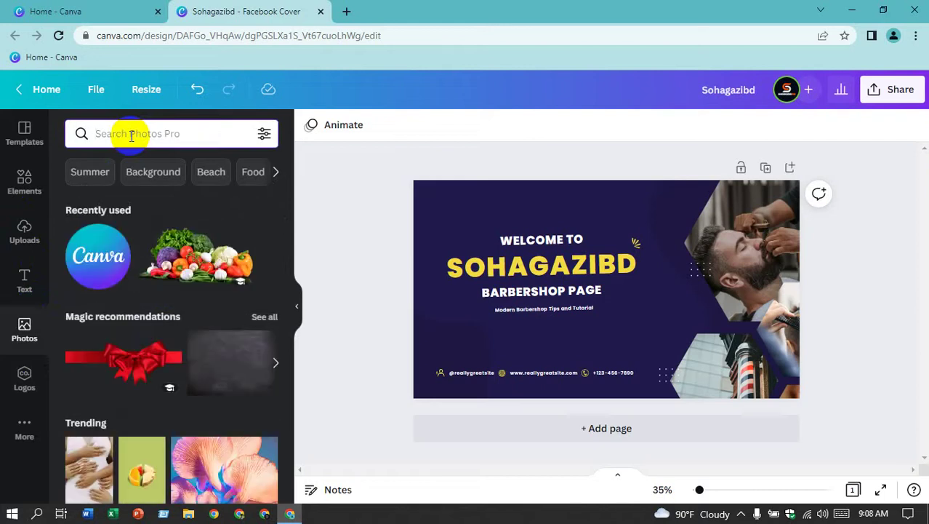
text(boy)
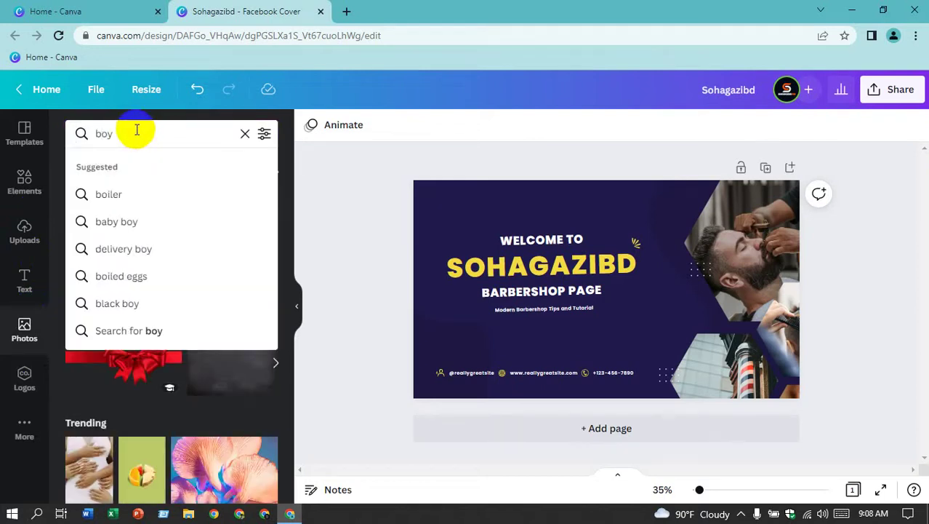
key(Return)
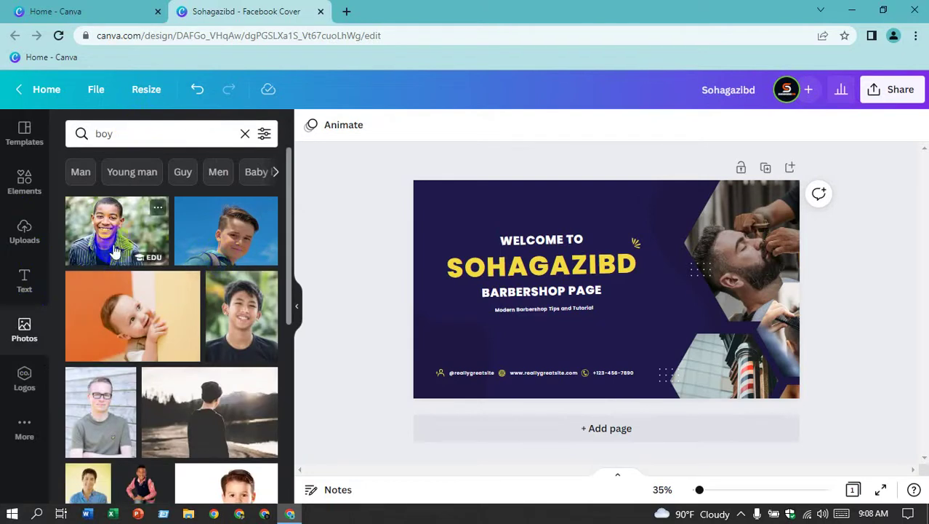
mouse_move(116, 230)
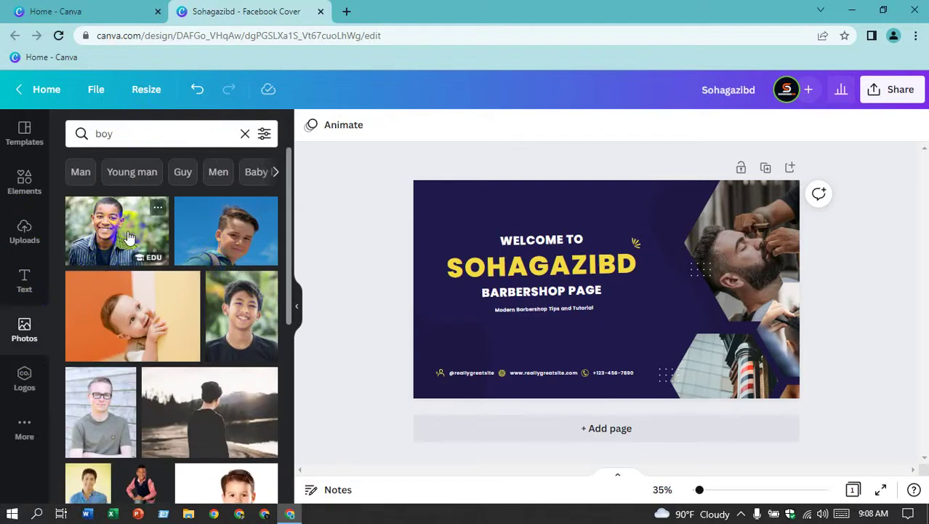
click(242, 342)
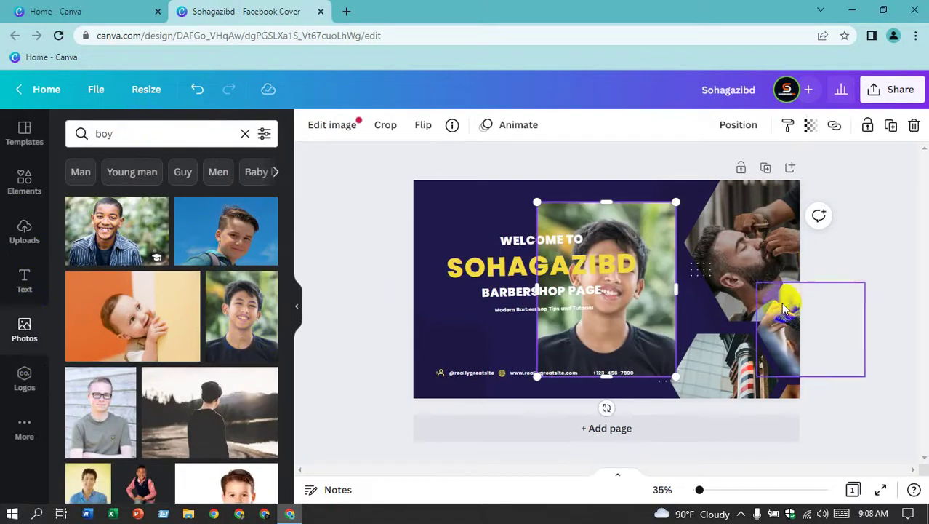
drag(601, 341, 760, 274)
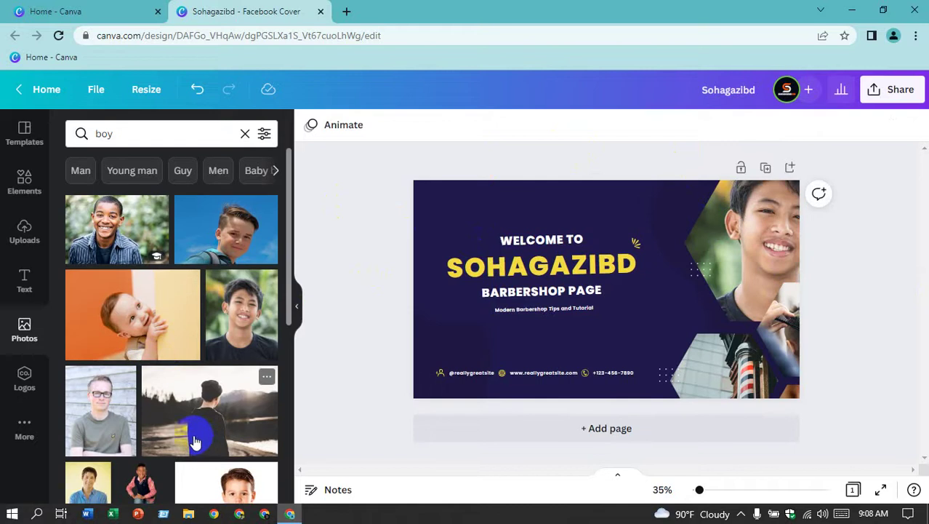
- Swap in the man-by-the-lake photo in the top-right hexagon frame
scroll(192, 431, down, 1)
click(214, 344)
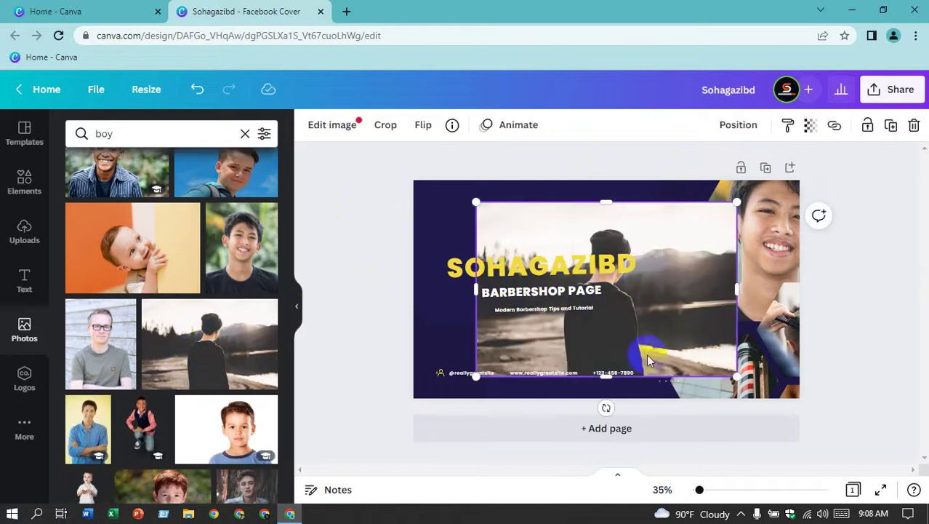
mouse_move(647, 355)
mouse_down()
mouse_move(771, 425)
mouse_move(914, 428)
mouse_move(793, 432)
mouse_move(784, 266)
mouse_up()
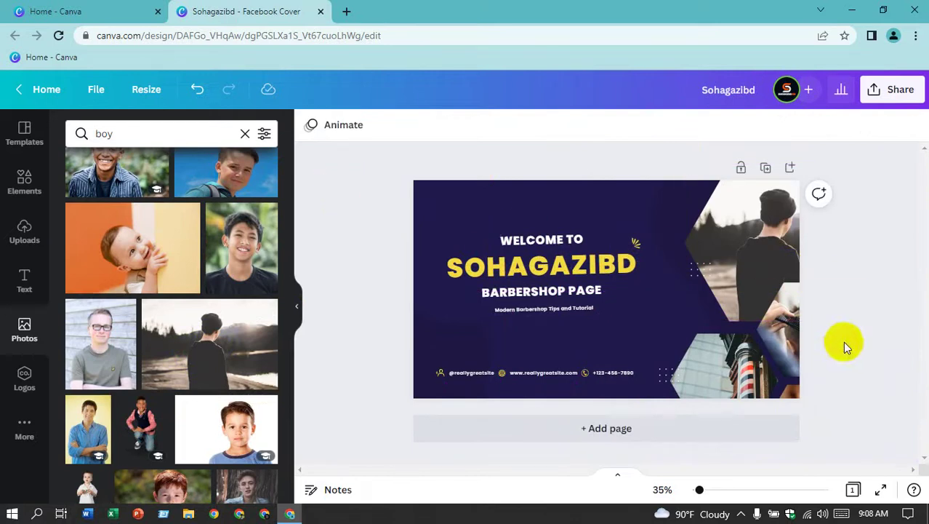
drag(781, 302, 779, 305)
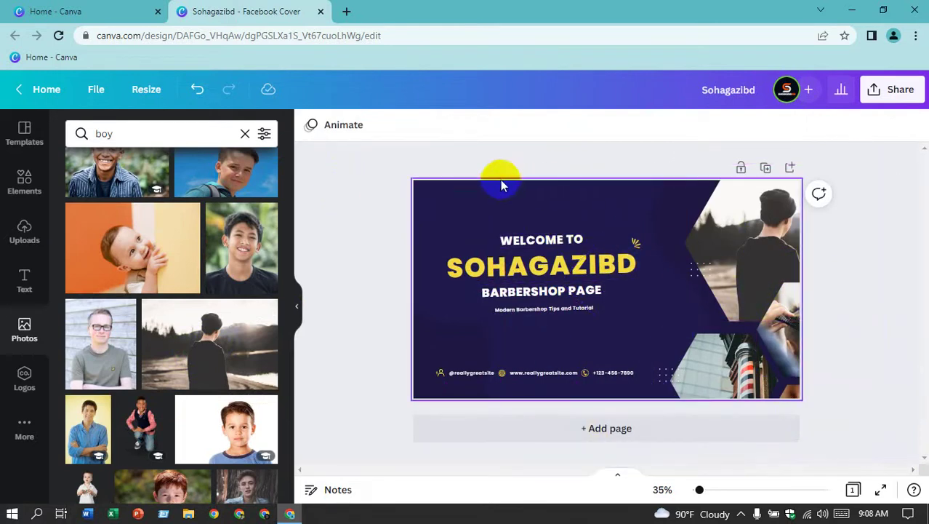
- Reopen the 'page' template results and scroll down to the Digital Marketing and HELLO designs
click(26, 142)
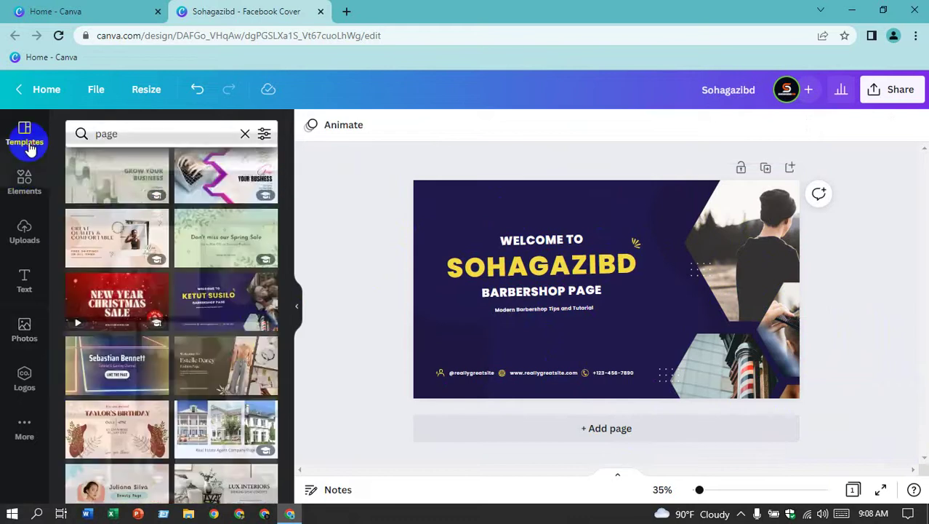
scroll(226, 262, down, 2)
scroll(236, 295, down, 10)
scroll(237, 295, down, 1)
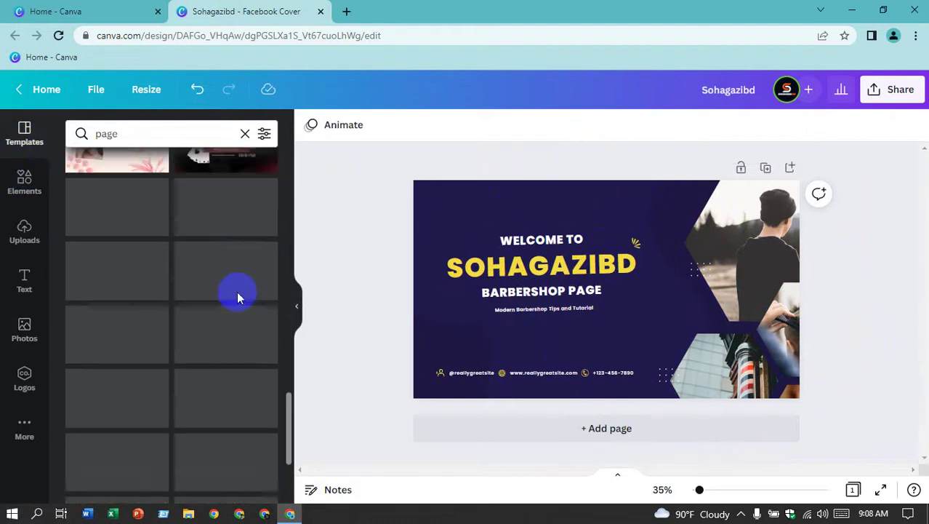
scroll(237, 294, down, 1)
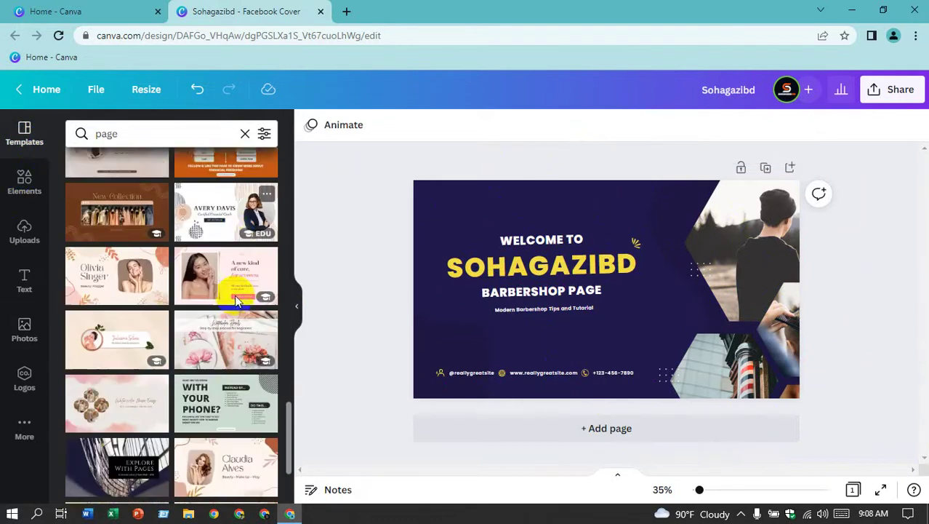
scroll(237, 294, down, 1)
scroll(237, 295, down, 1)
scroll(236, 299, down, 1)
scroll(236, 302, down, 1)
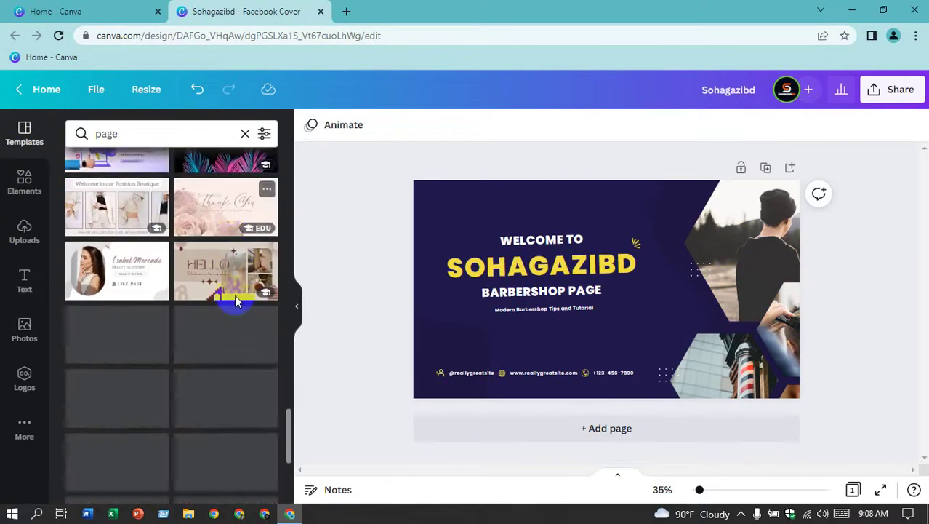
- Add a second page to the cover and fill its background with the yellow document colour
click(585, 435)
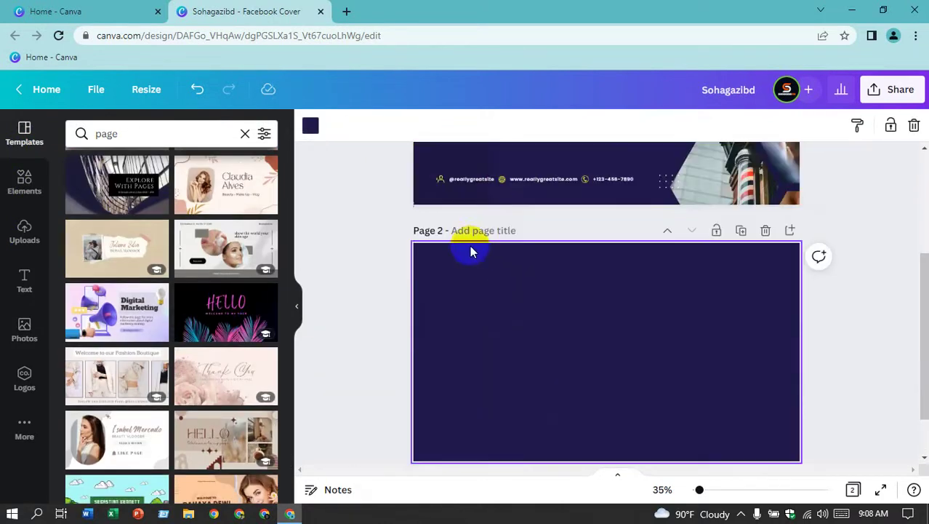
click(312, 129)
click(195, 206)
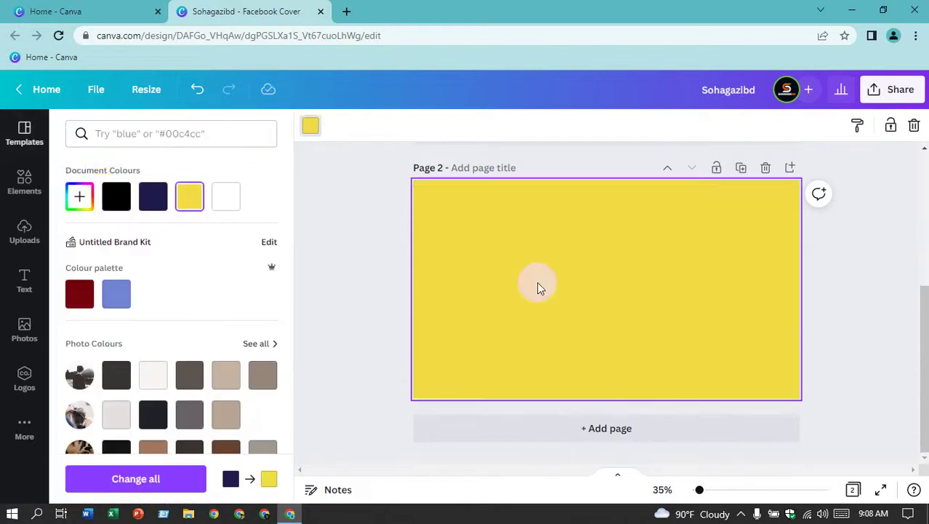
click(829, 287)
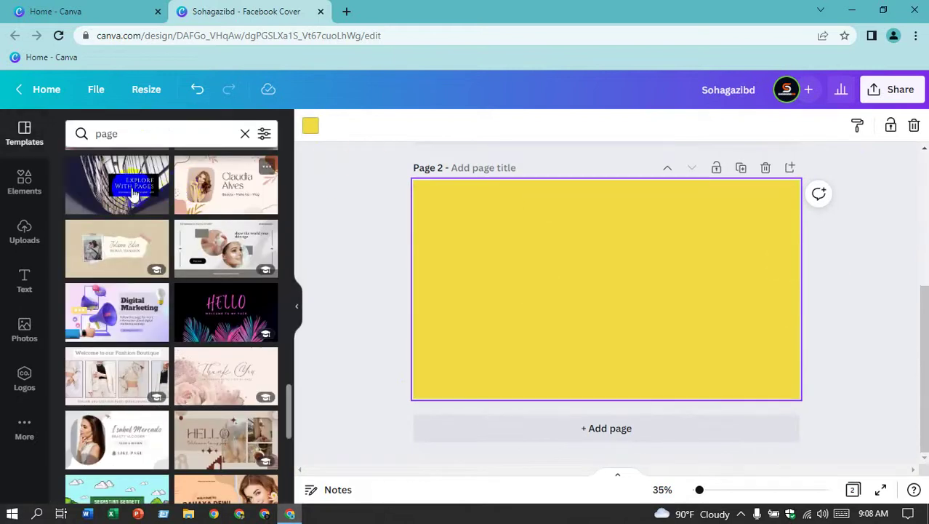
click(25, 182)
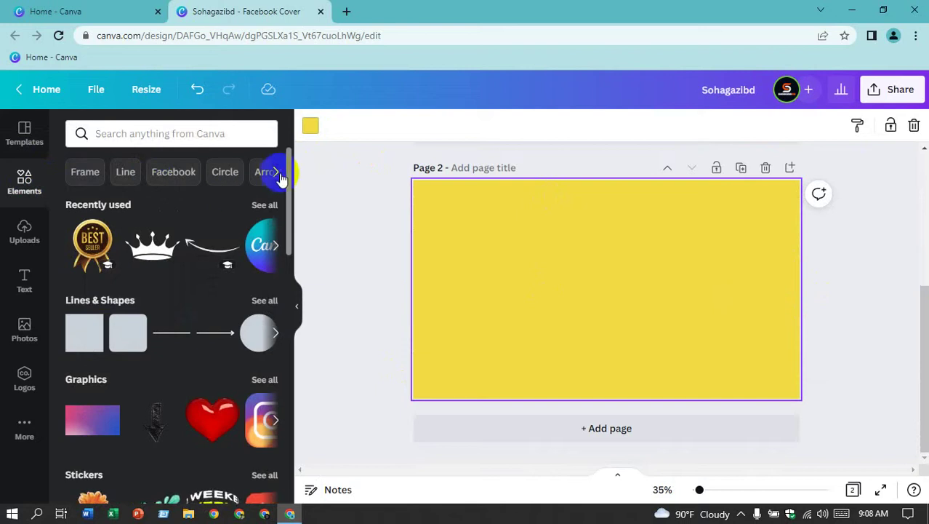
- Browse the Gradient elements category and scroll through its results
click(277, 173)
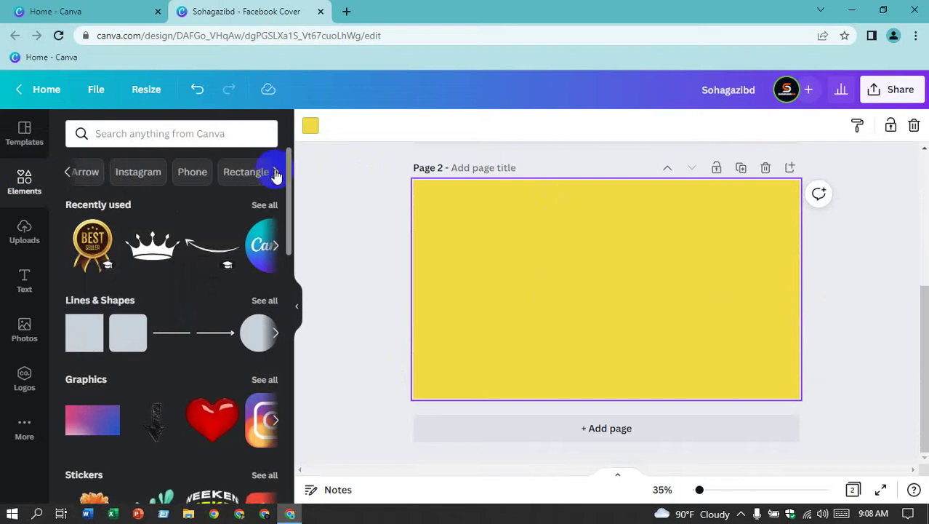
click(275, 175)
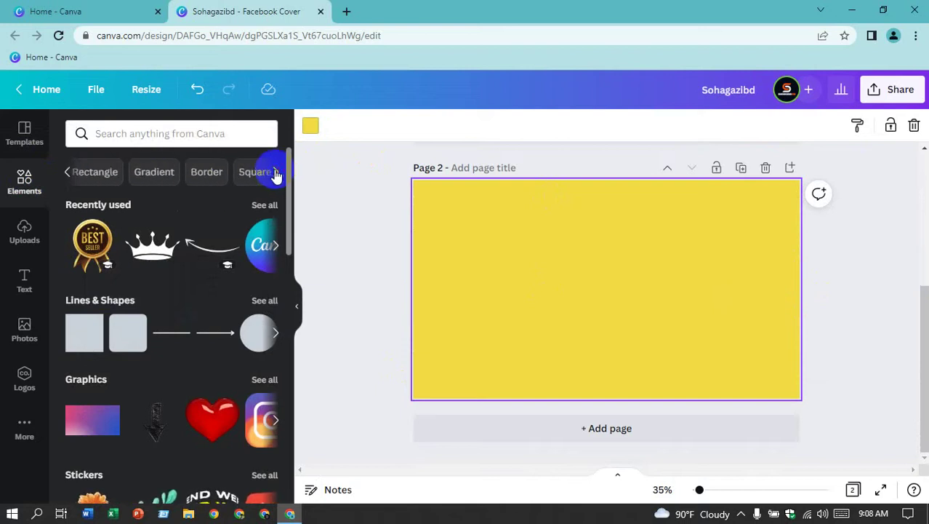
click(154, 175)
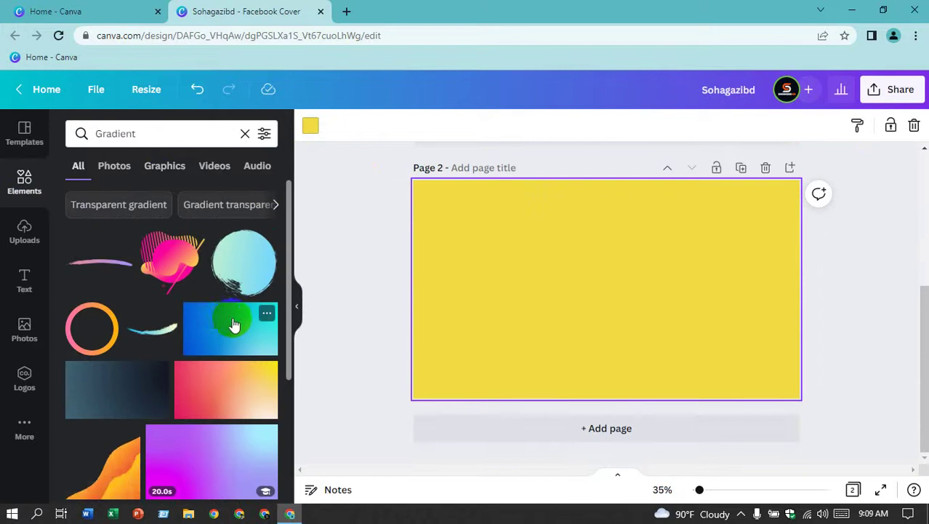
scroll(232, 323, down, 2)
scroll(248, 306, down, 2)
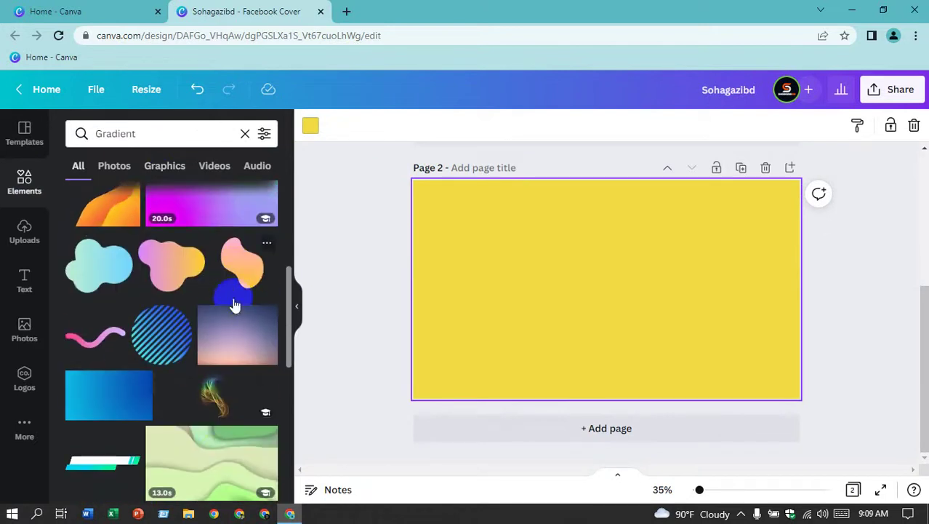
scroll(229, 312, down, 2)
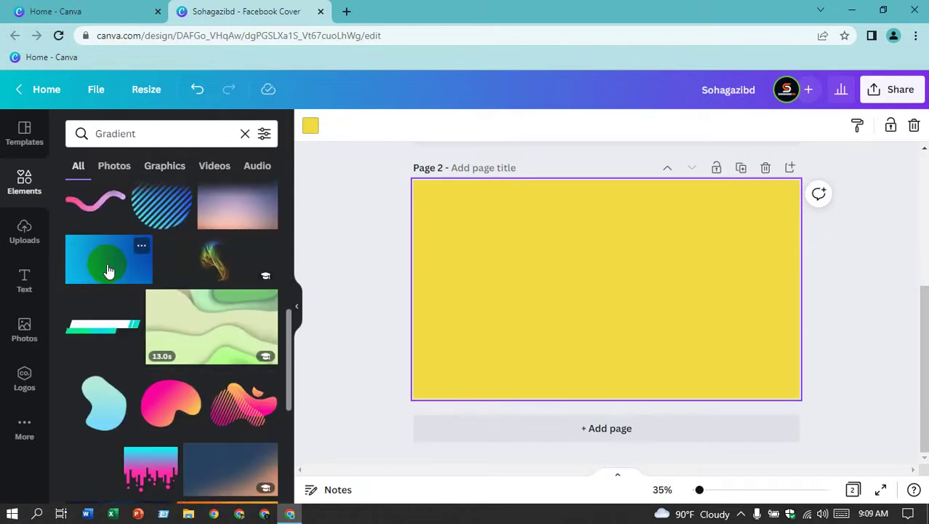
scroll(109, 271, down, 3)
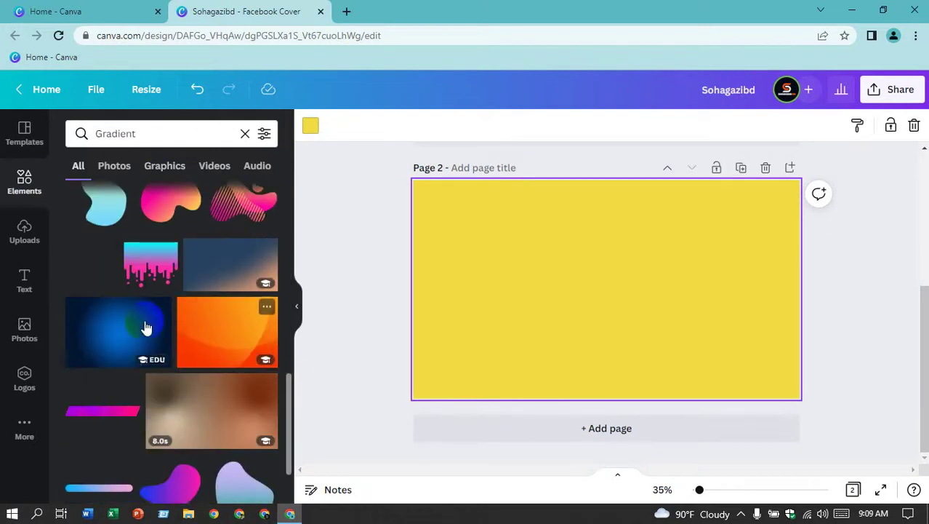
- Stretch the orange gradient image over page 2 and set it as the page background
click(227, 342)
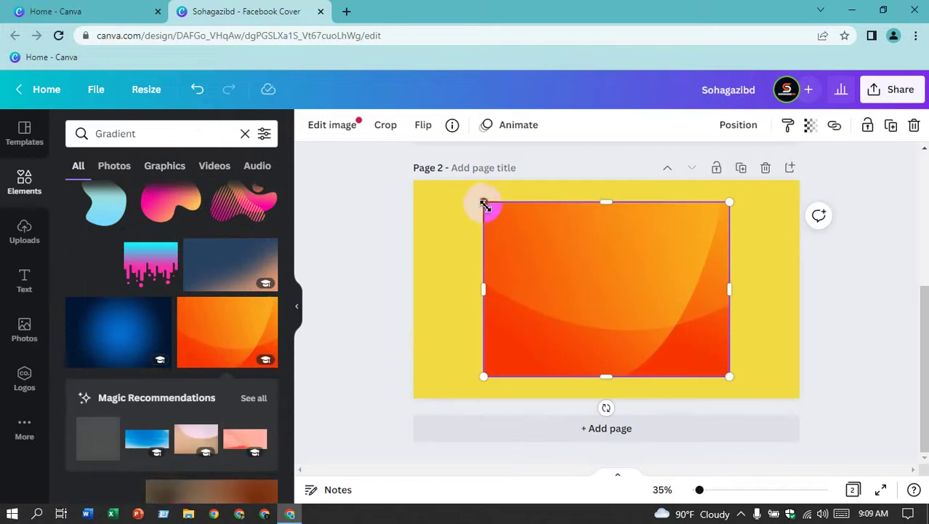
drag(483, 201, 405, 190)
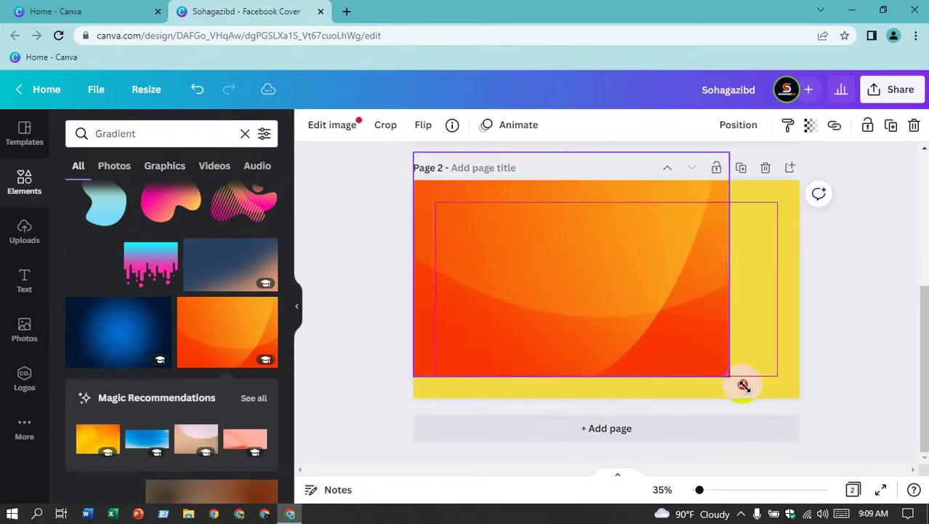
drag(731, 380, 829, 447)
click(675, 256)
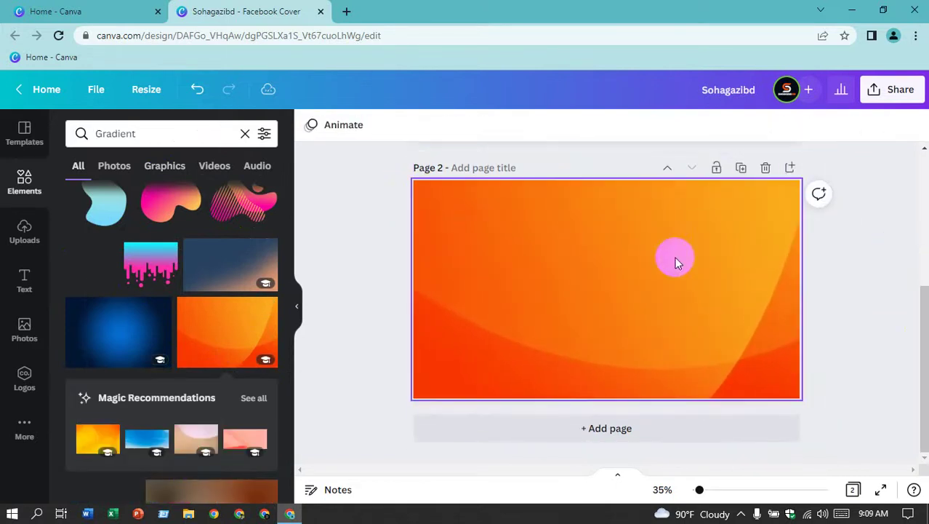
scroll(714, 283, up, 2)
scroll(740, 322, down, 2)
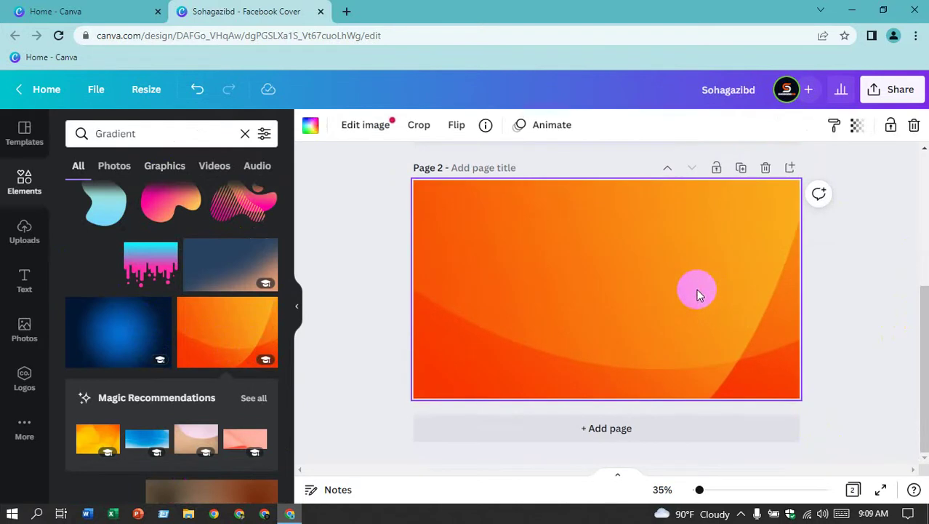
click(375, 233)
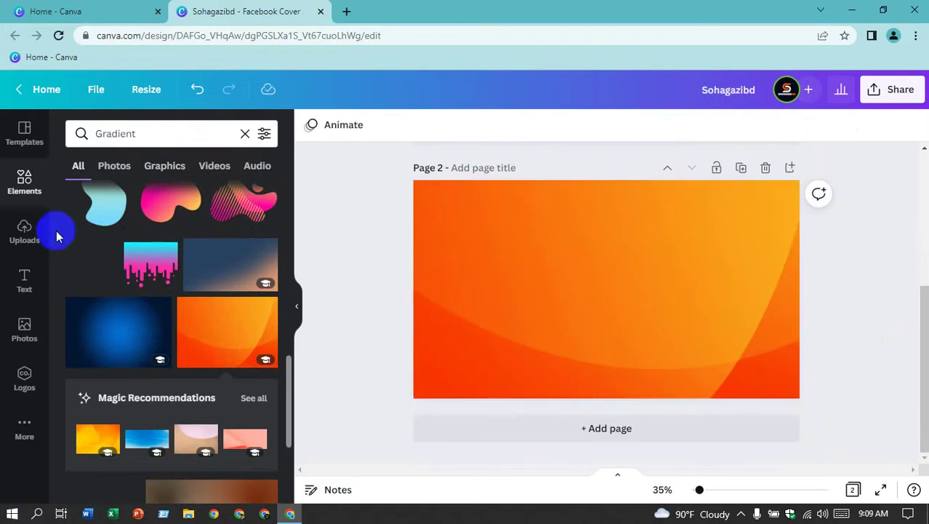
- Add a 'welcome to' heading on page 2 and move it near the top centre
click(25, 284)
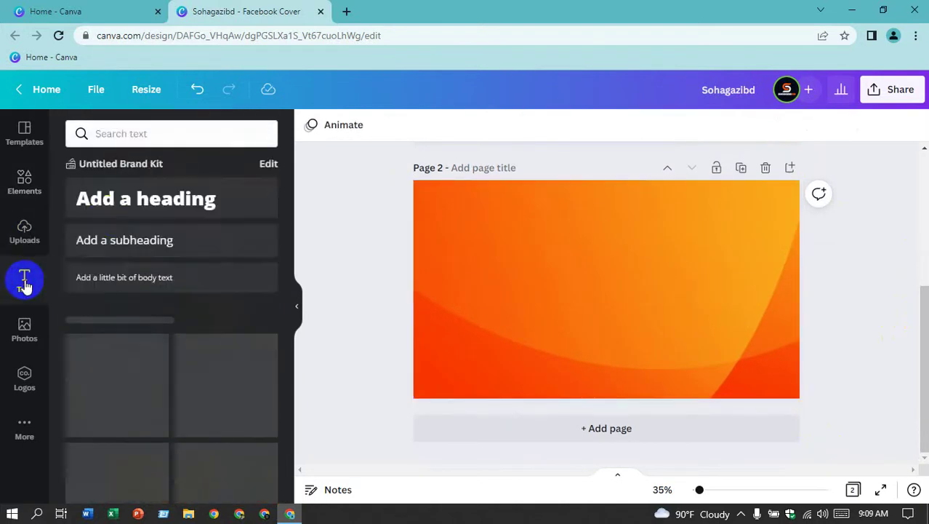
click(121, 207)
scroll(675, 271, up, 5)
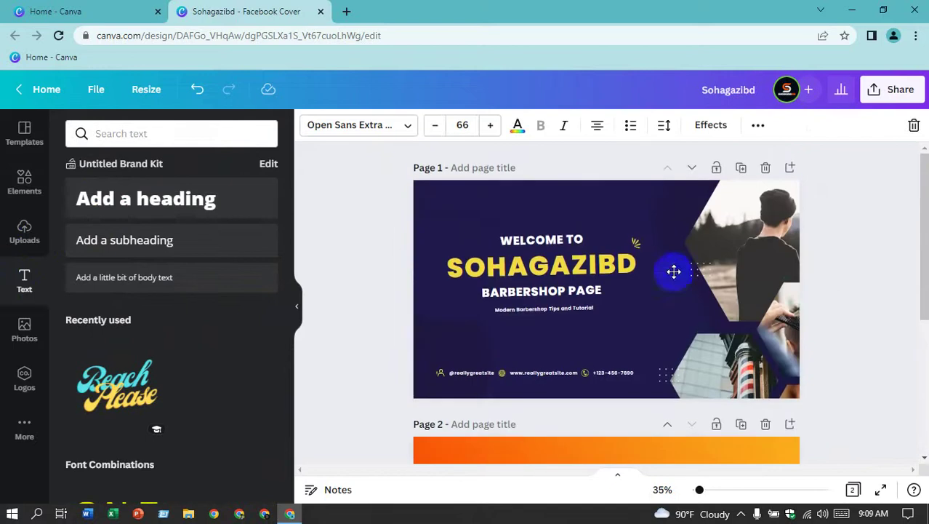
click(551, 244)
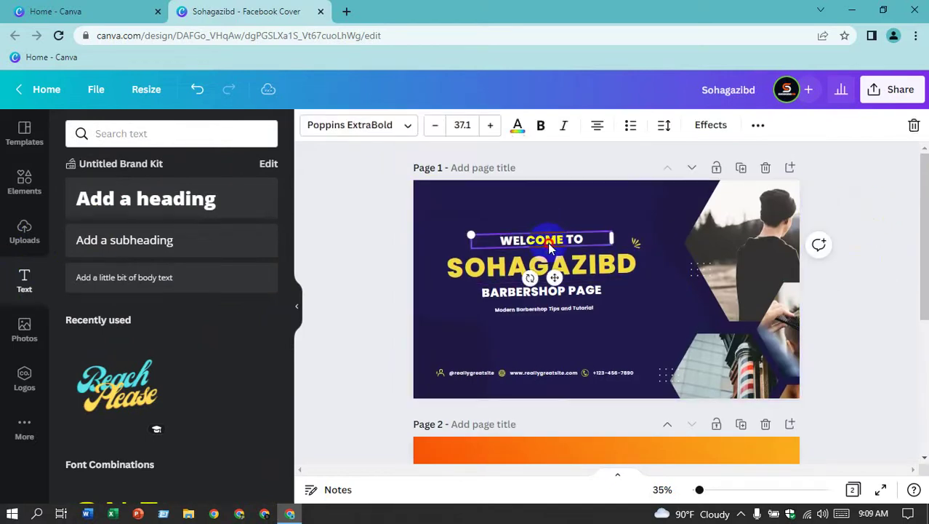
scroll(550, 244, down, 5)
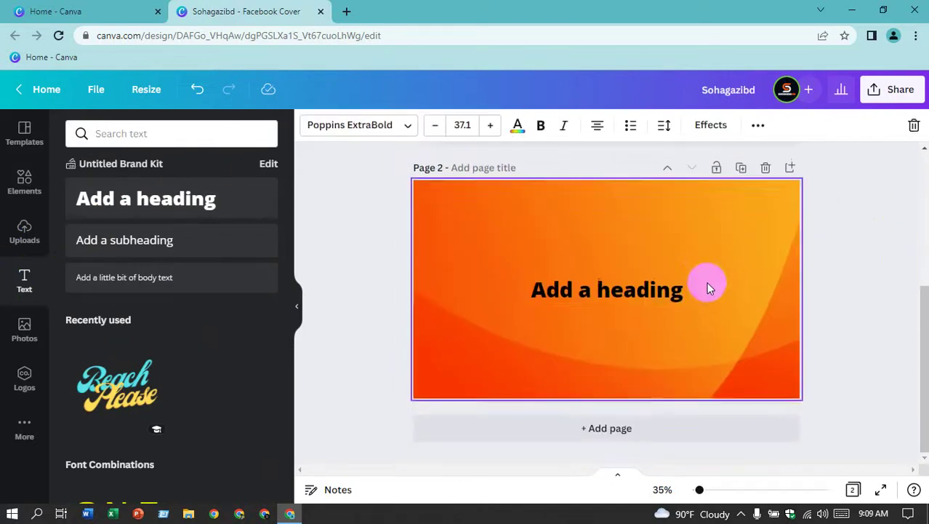
double_click(635, 292)
text(welcome to)
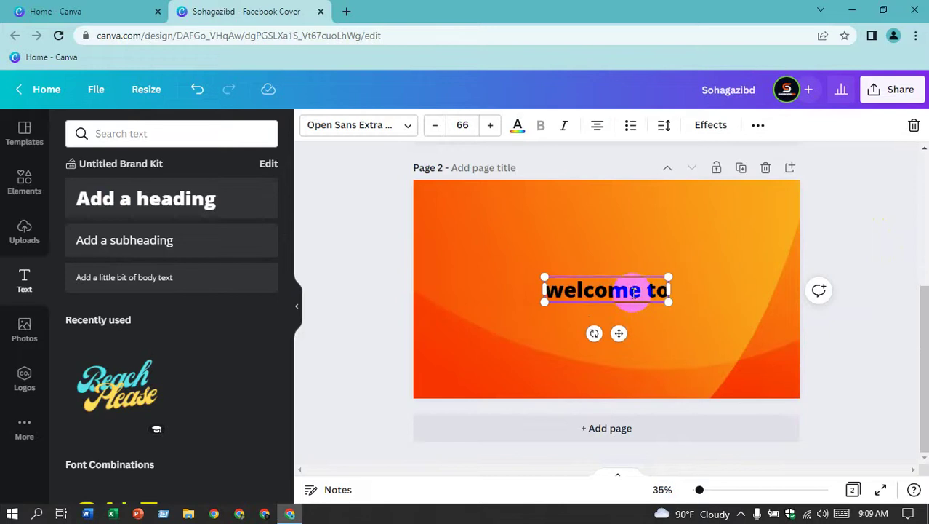
click(836, 213)
drag(599, 296, 600, 240)
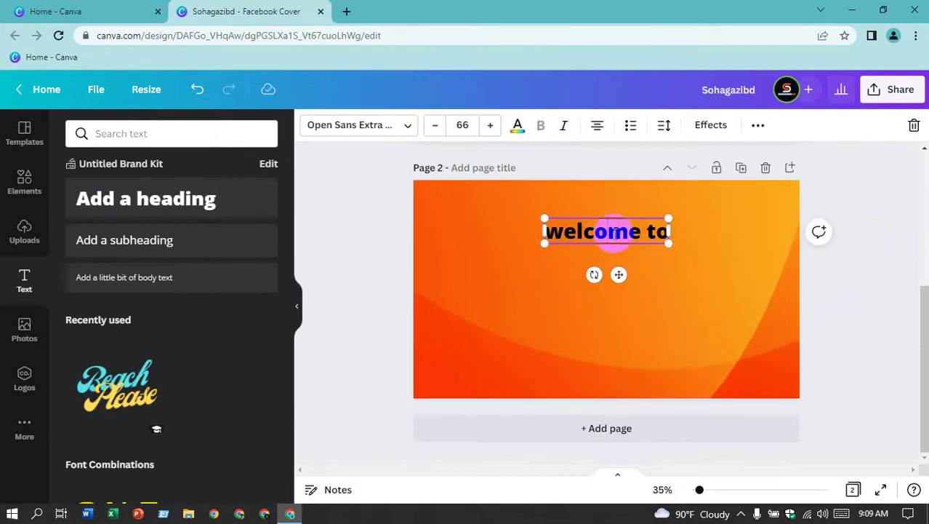
click(857, 251)
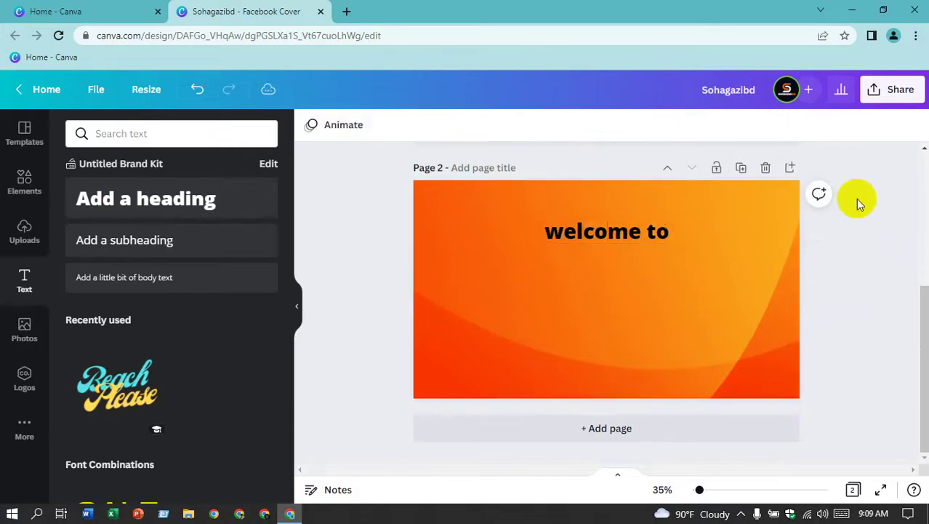
click(580, 235)
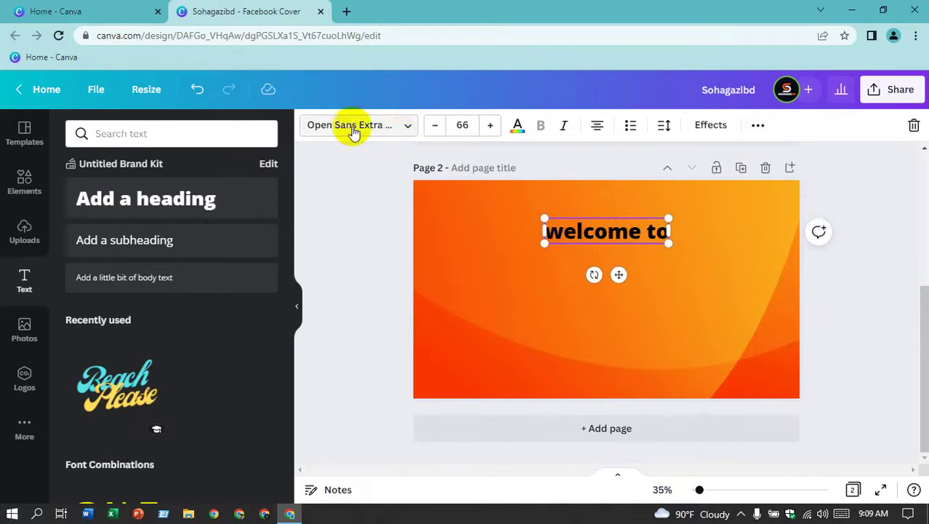
- Scroll through the font list and try Abril Fatface on the 'welcome to' heading
click(408, 129)
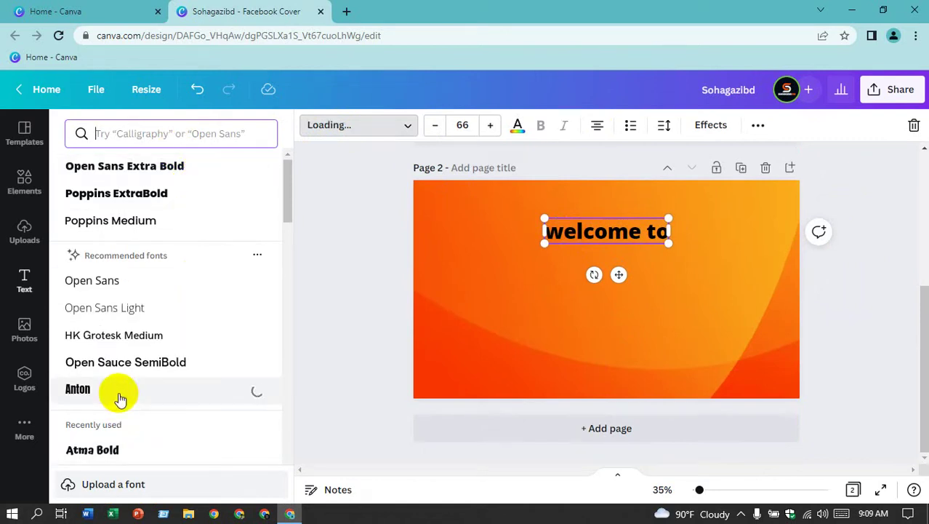
scroll(119, 392, down, 1)
scroll(112, 378, down, 1)
scroll(109, 360, down, 1)
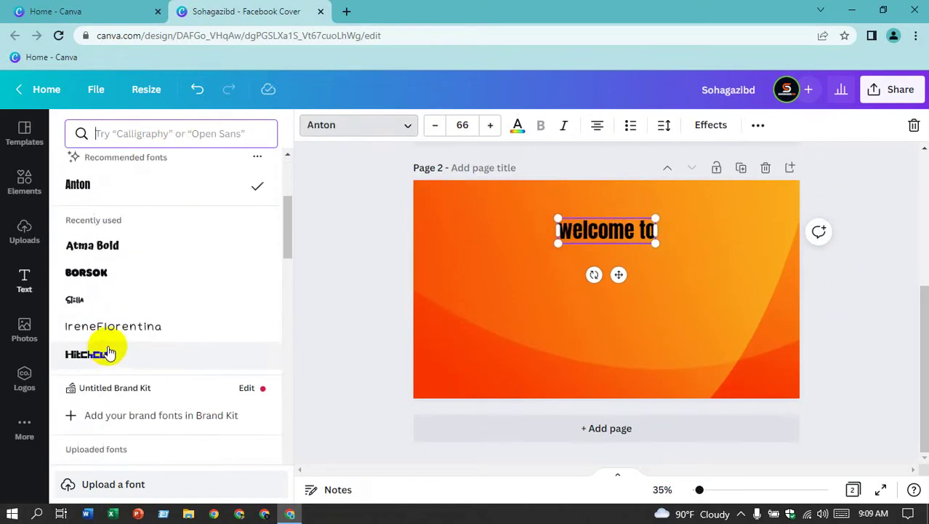
scroll(109, 353, down, 2)
scroll(107, 349, down, 1)
scroll(104, 341, down, 1)
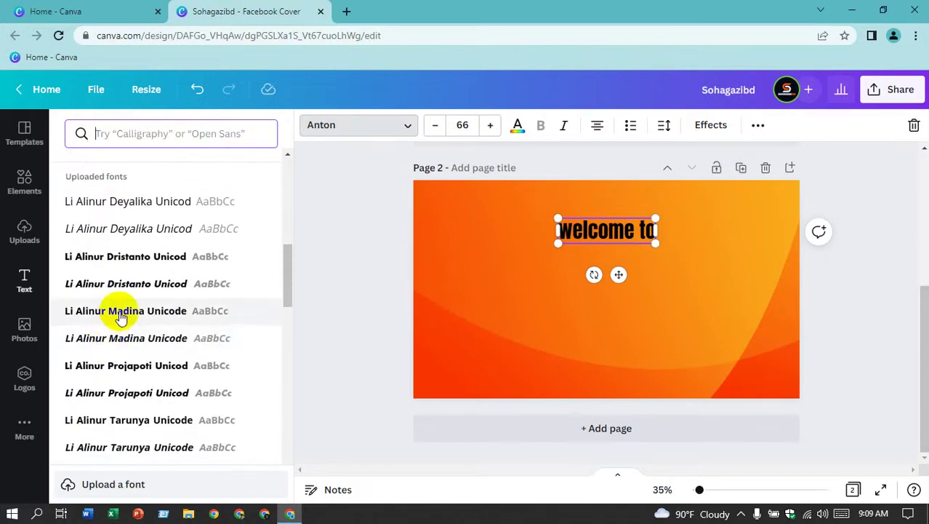
scroll(118, 313, down, 2)
scroll(120, 315, down, 2)
scroll(125, 309, down, 1)
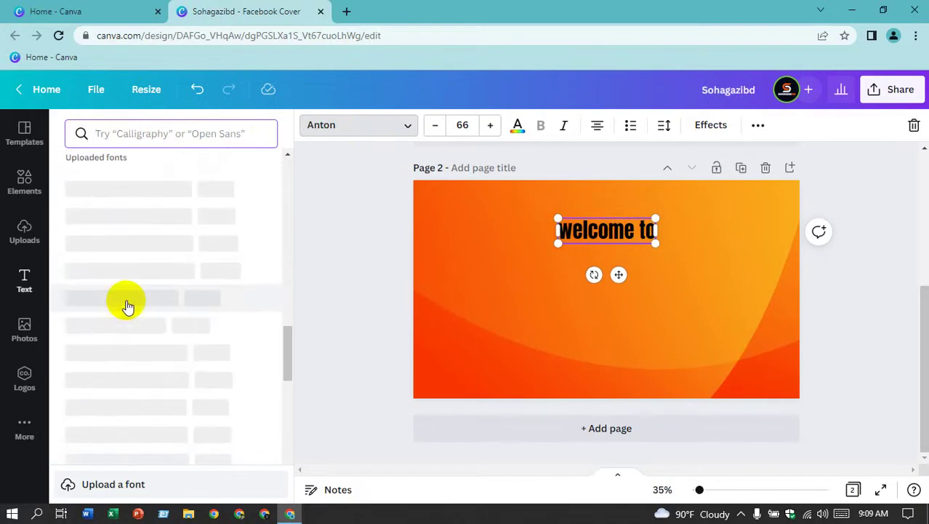
scroll(153, 255, down, 2)
scroll(157, 258, down, 1)
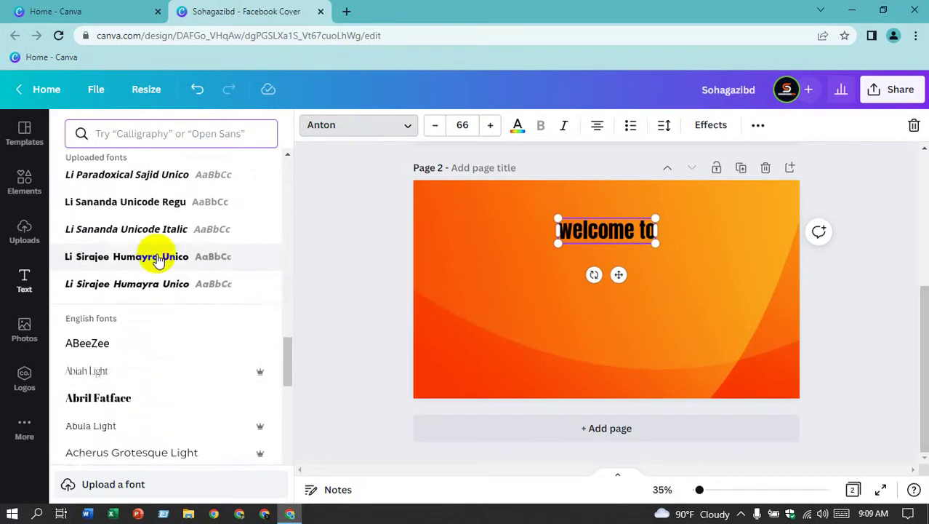
scroll(158, 257, down, 2)
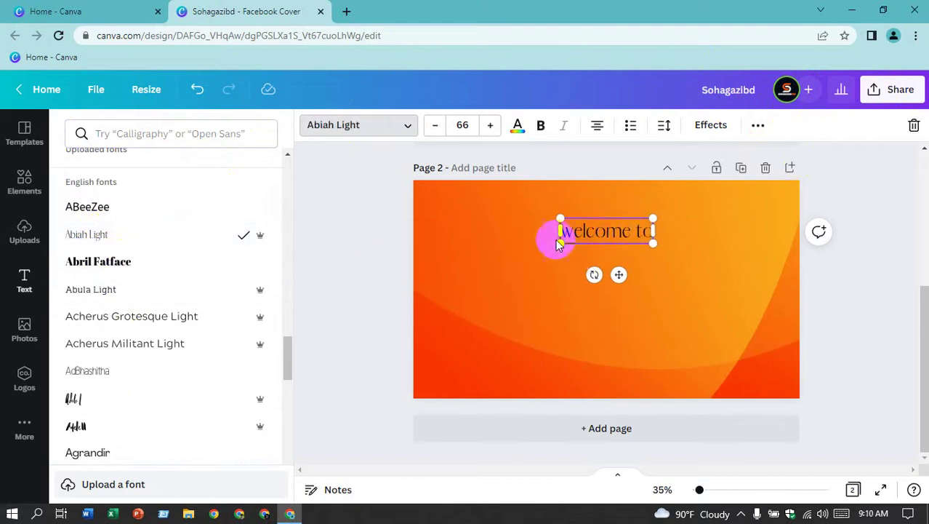
scroll(144, 322, down, 1)
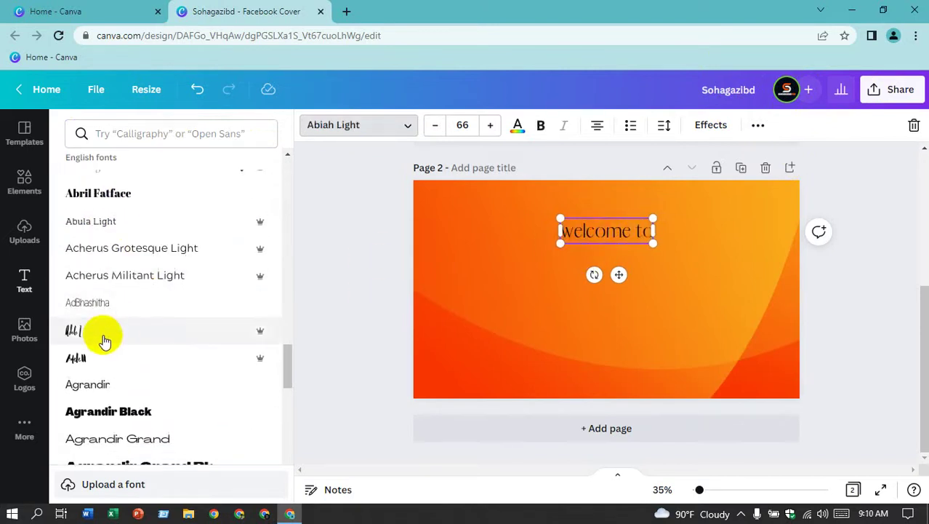
scroll(115, 354, down, 2)
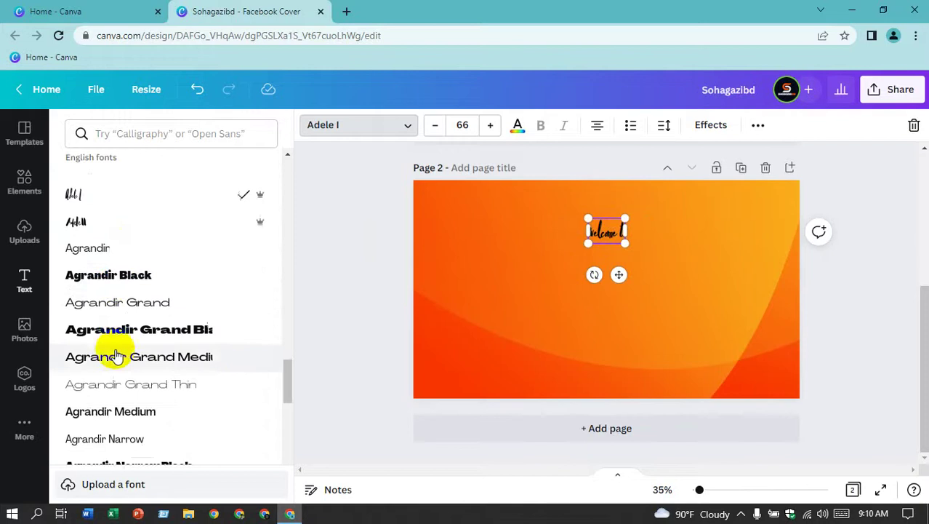
scroll(217, 336, down, 3)
scroll(197, 336, down, 1)
scroll(198, 331, down, 1)
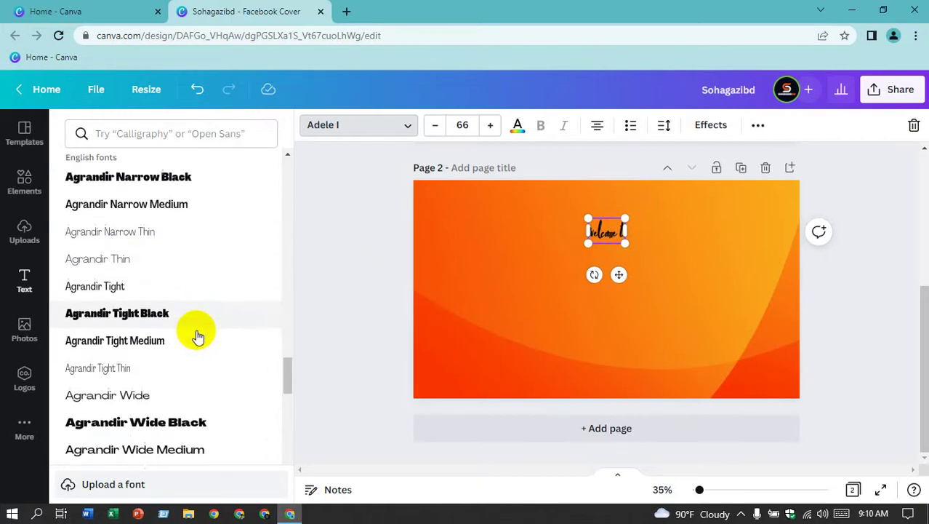
scroll(189, 336, down, 2)
scroll(182, 336, down, 2)
scroll(179, 336, down, 1)
scroll(179, 336, down, 3)
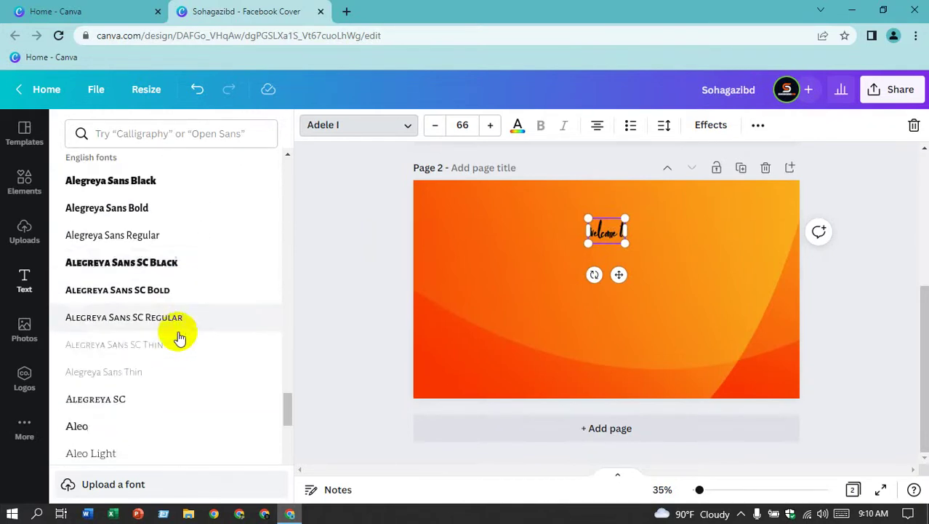
scroll(178, 337, down, 1)
scroll(178, 335, down, 2)
scroll(177, 333, up, 8)
scroll(177, 333, up, 5)
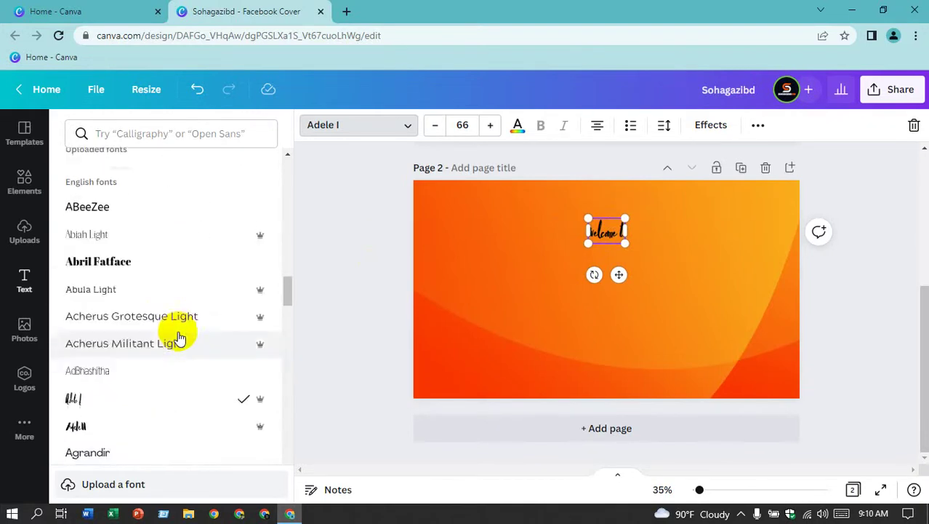
scroll(175, 335, up, 4)
scroll(181, 320, down, 5)
scroll(186, 304, up, 5)
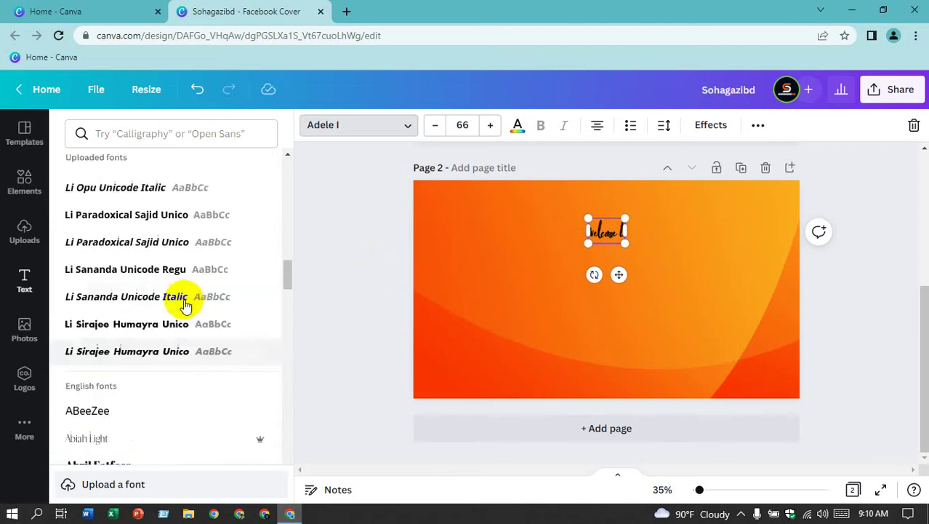
scroll(191, 301, down, 4)
click(128, 263)
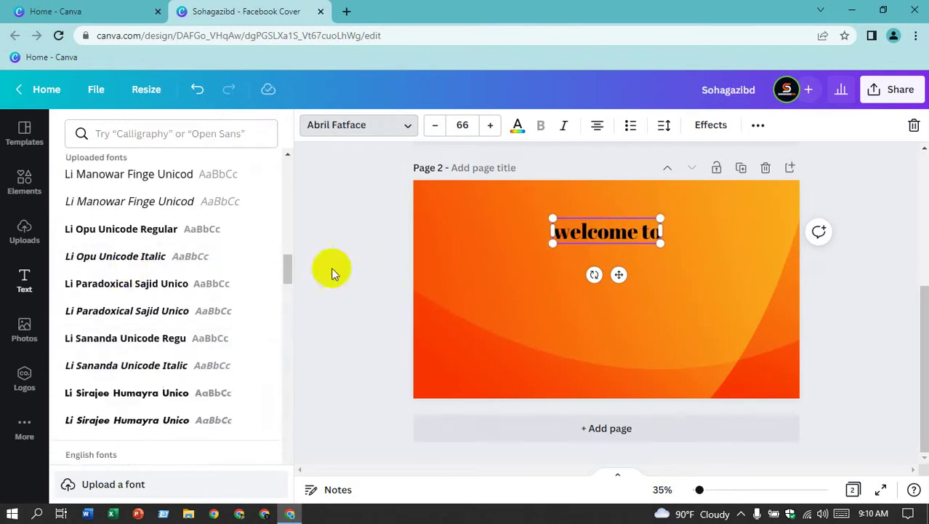
- Switch the heading to the Borsok font so it reads WELCOME TO at size 66
scroll(208, 285, up, 5)
scroll(190, 290, up, 5)
scroll(180, 293, up, 2)
scroll(179, 290, up, 1)
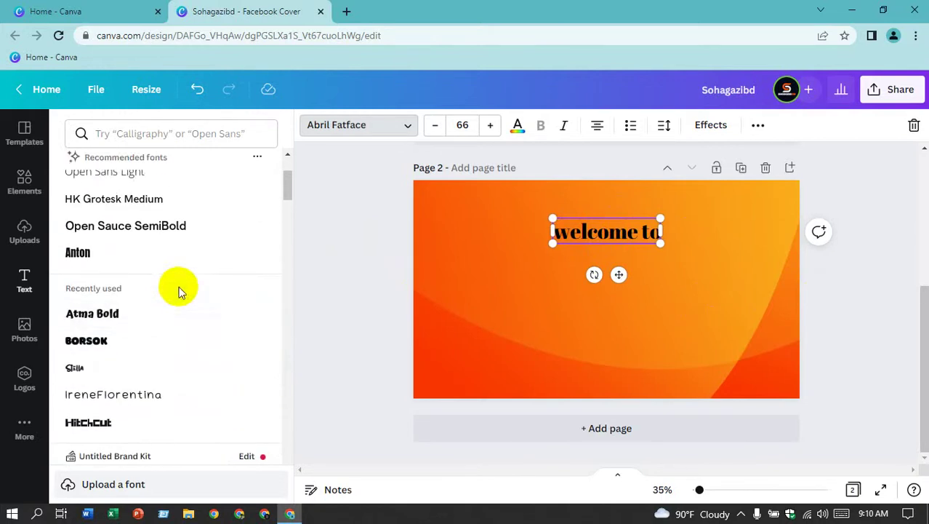
click(95, 423)
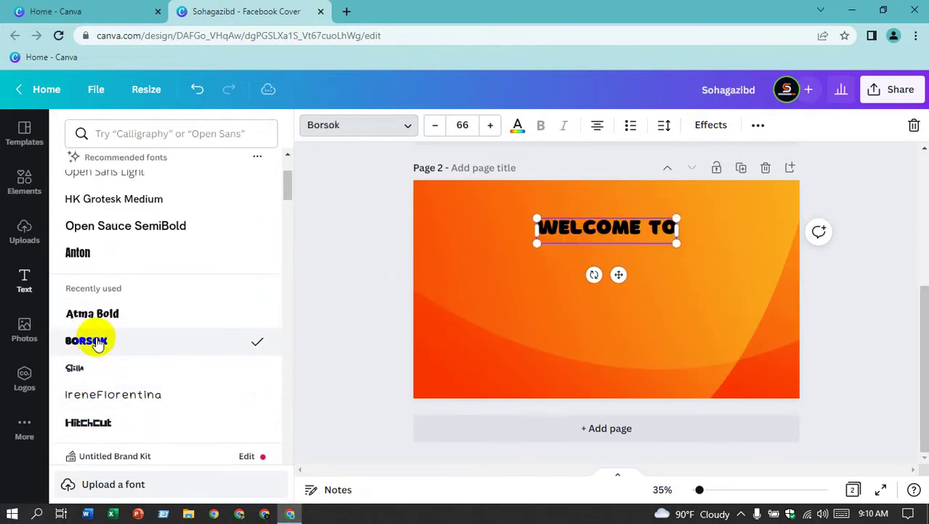
click(871, 268)
- Add a subheading on page 2 containing Sohagazibd, copied from page 1's text
click(871, 268)
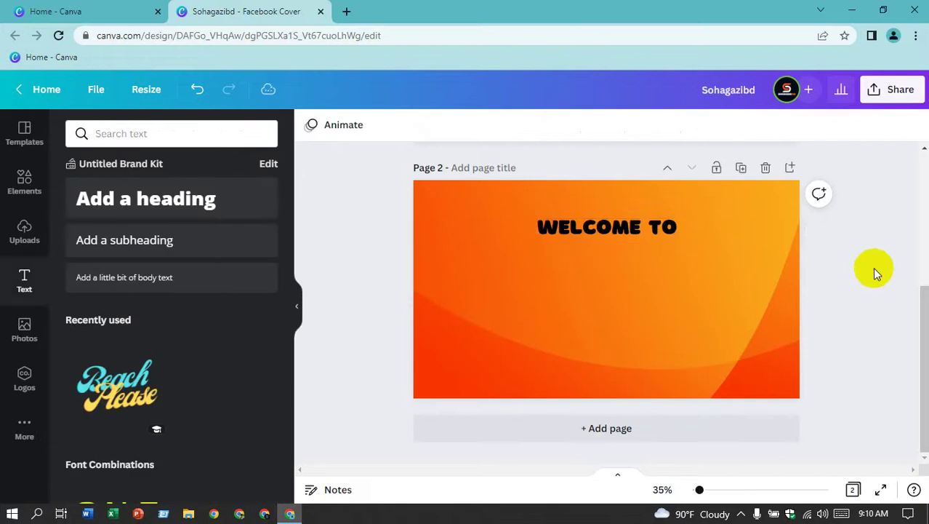
scroll(550, 269, up, 3)
click(550, 268)
click(543, 267)
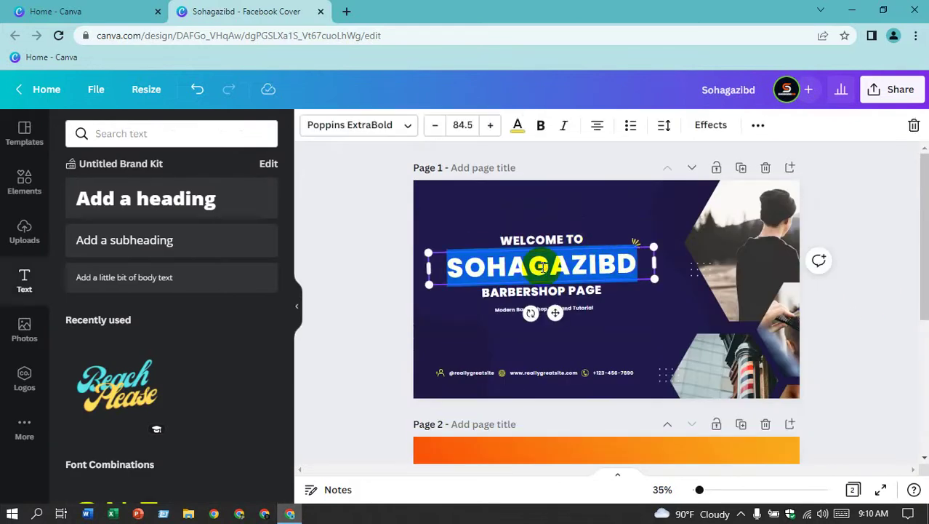
scroll(823, 270, down, 5)
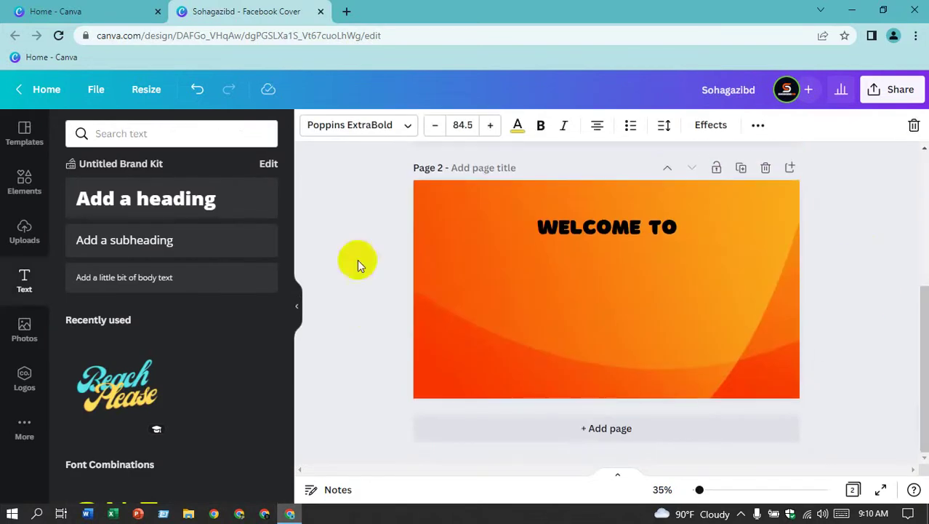
click(121, 263)
text(Sohagazibd)
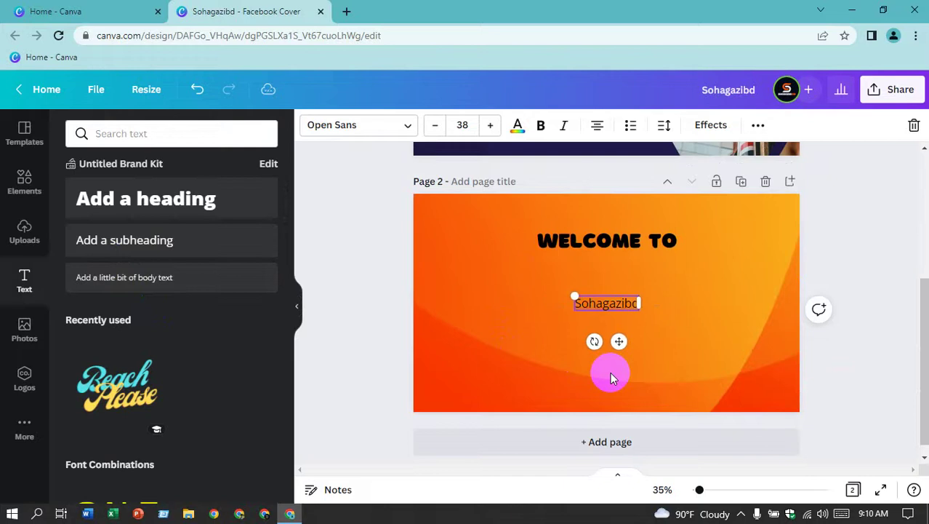
- Enlarge the Sohagazibd text to size 117 and centre it just below WELCOME TO
double_click(576, 302)
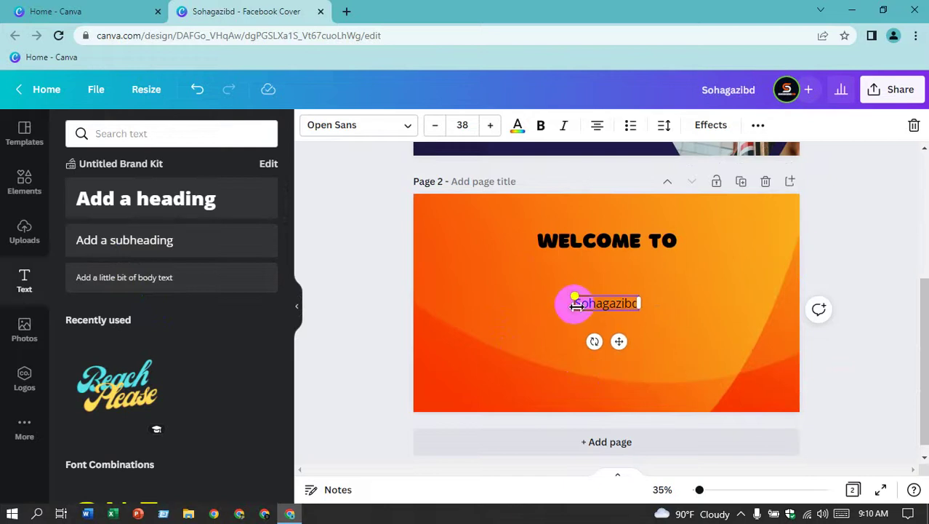
drag(569, 290, 450, 234)
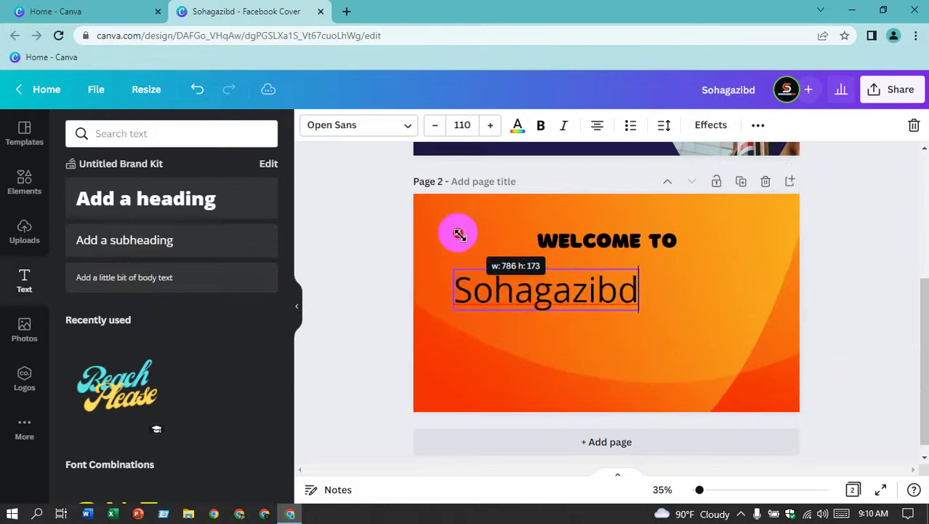
click(855, 243)
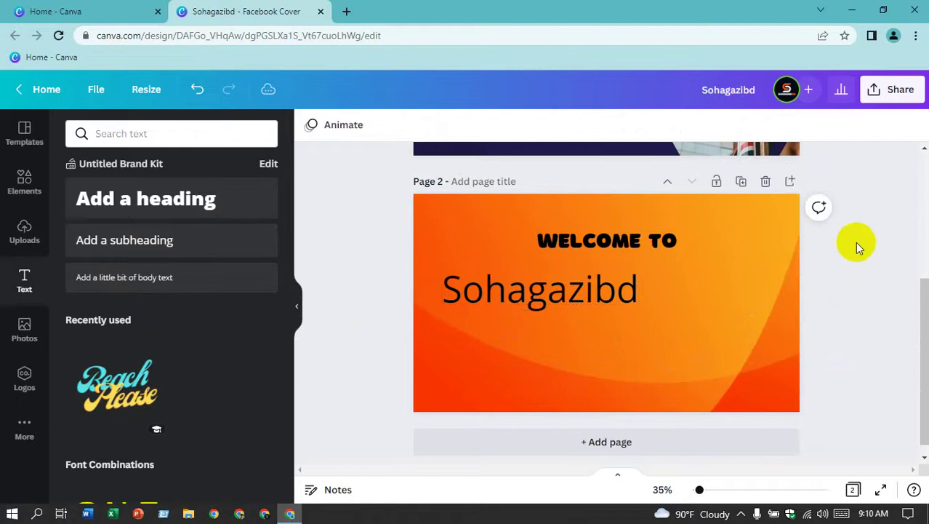
drag(601, 290, 661, 288)
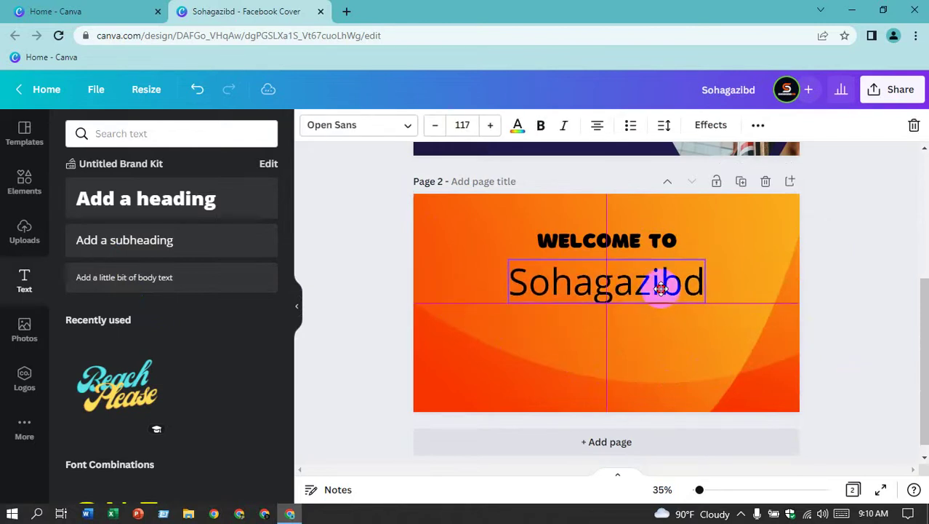
click(851, 218)
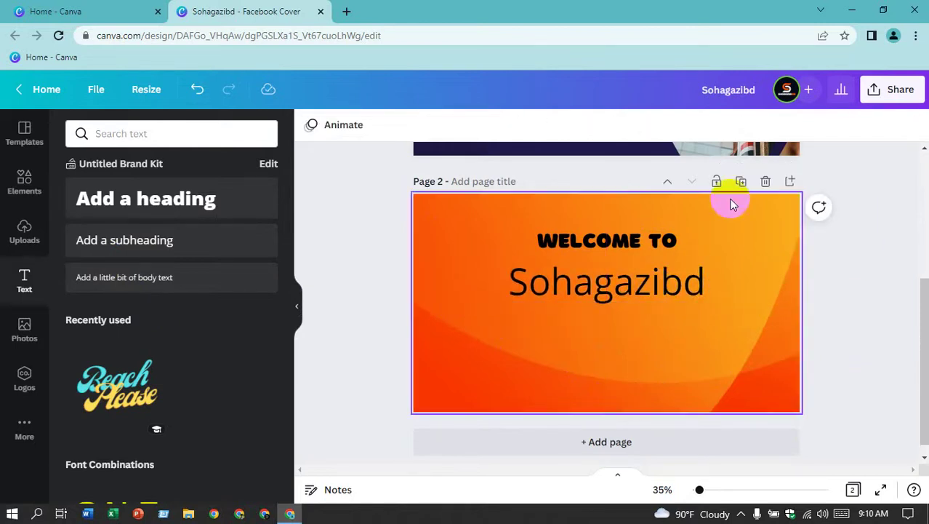
click(671, 279)
drag(655, 282, 655, 279)
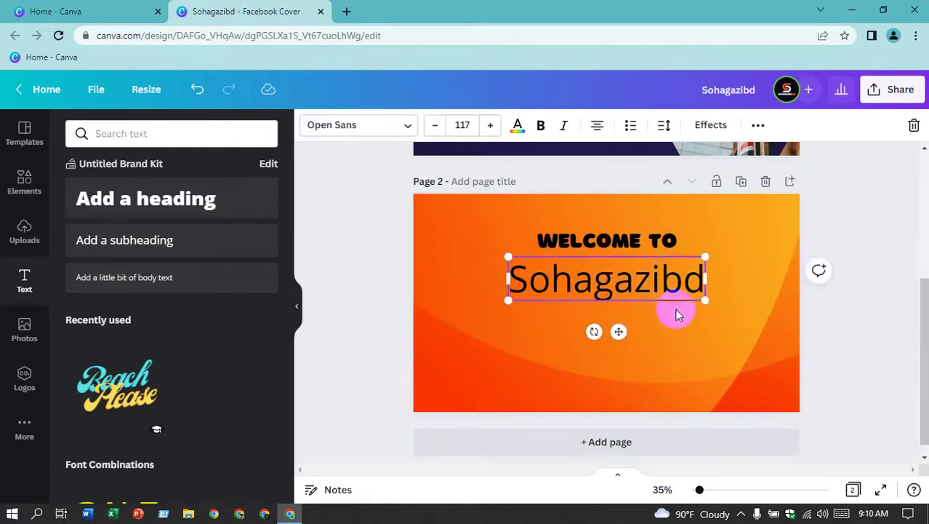
click(873, 237)
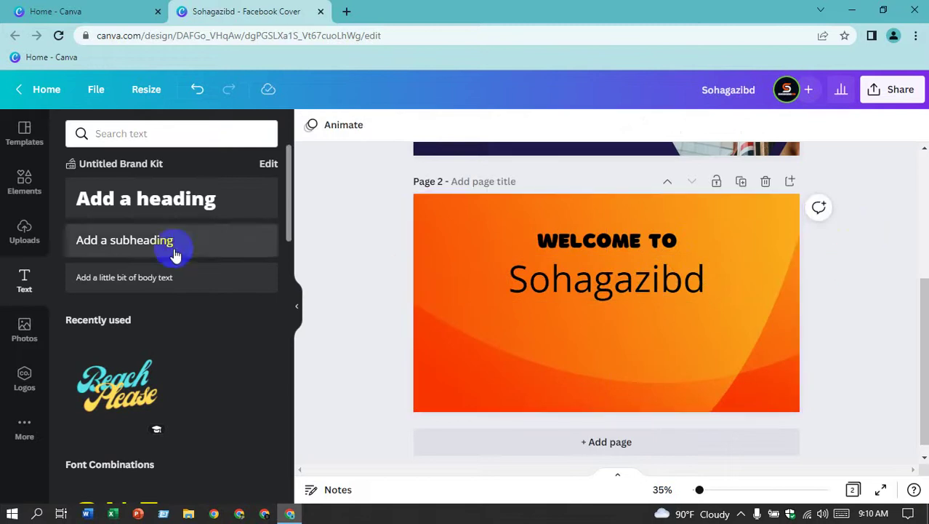
- Add the purple Bungee PLAY font-combination text and place it below the Sohagazibd line
scroll(183, 313, down, 1)
scroll(182, 313, down, 2)
scroll(183, 320, down, 1)
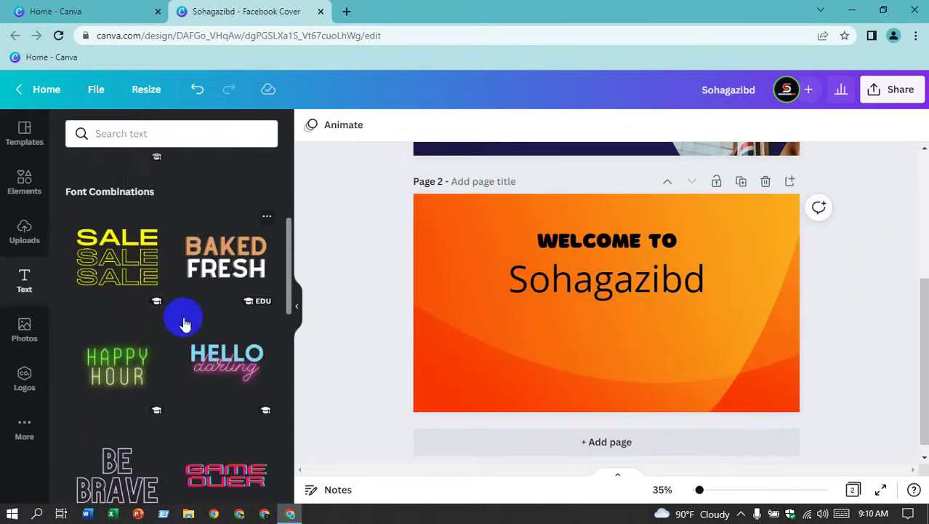
click(650, 280)
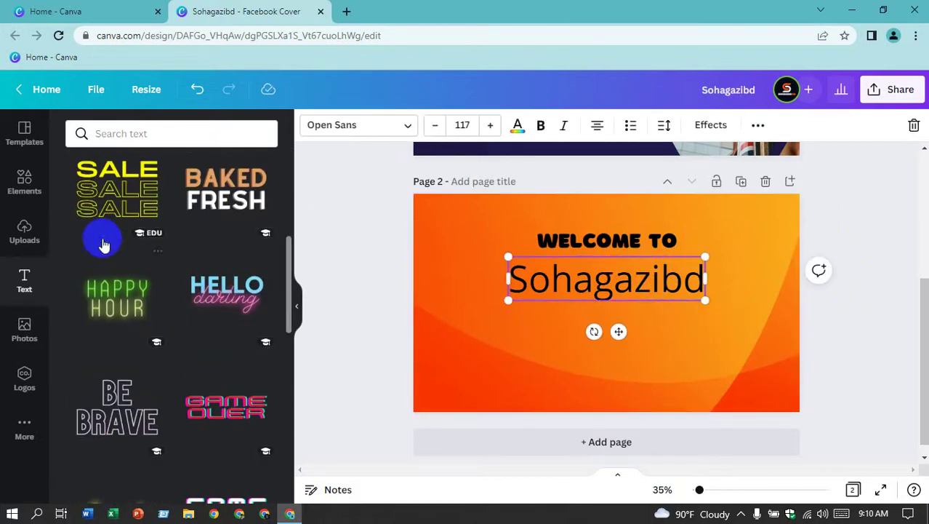
scroll(104, 244, up, 2)
scroll(120, 291, down, 3)
scroll(131, 313, down, 3)
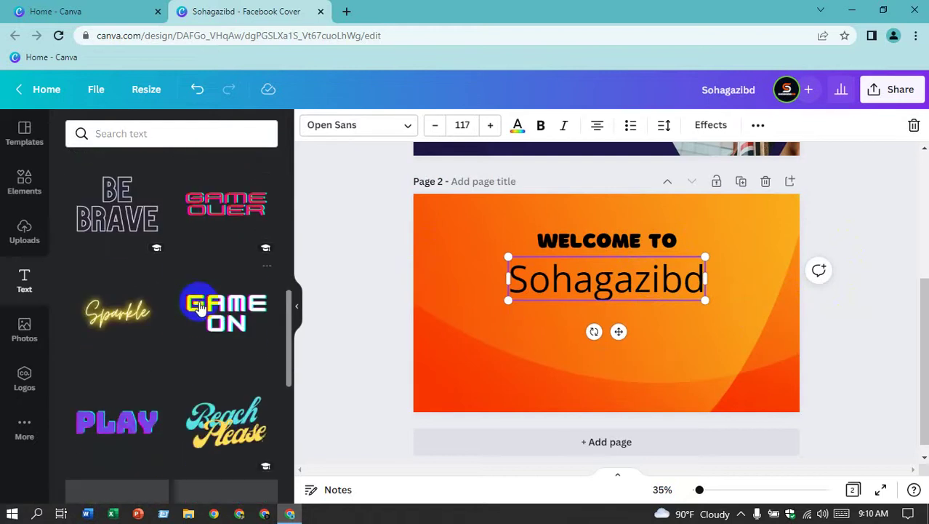
scroll(137, 329, down, 1)
click(121, 357)
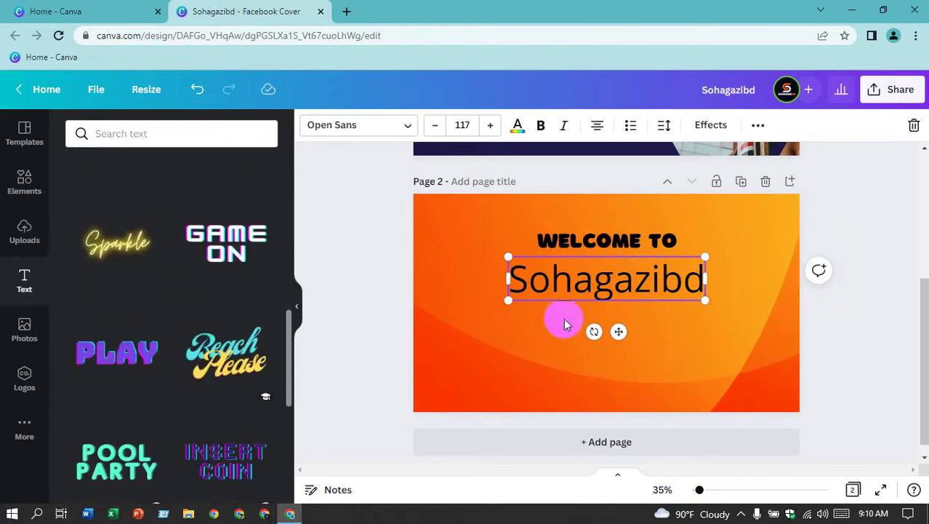
drag(608, 264, 611, 308)
- Replace PLAY with SOHAGAZIBD and move the headline lower on page 2
double_click(611, 308)
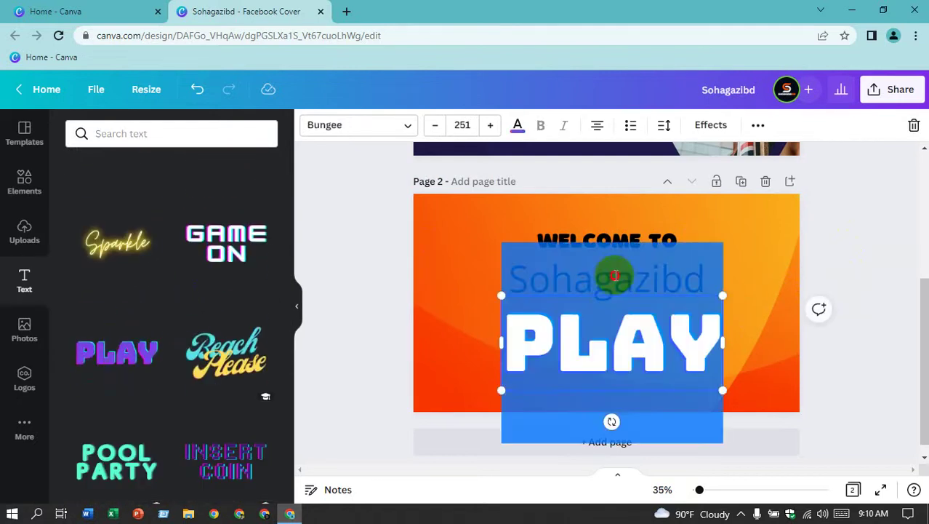
click(873, 251)
click(592, 348)
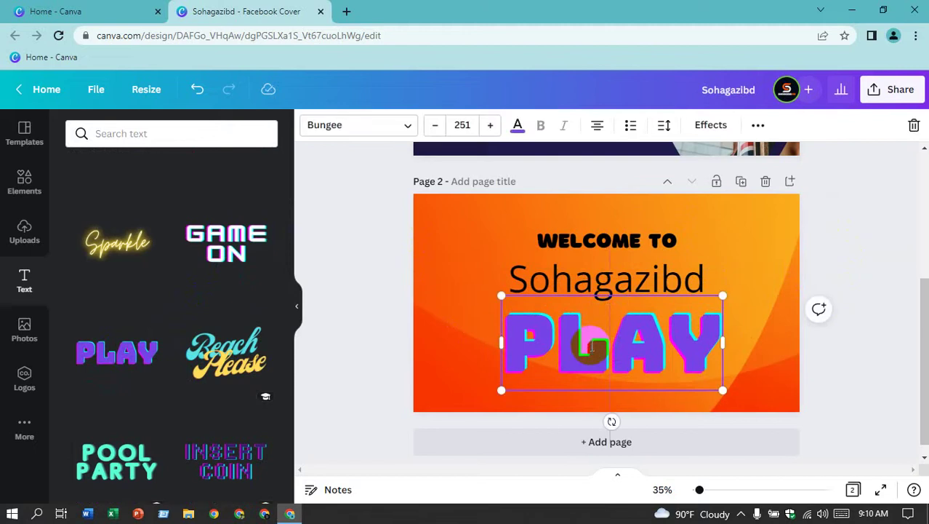
double_click(592, 348)
text(SOHAGAZIBD)
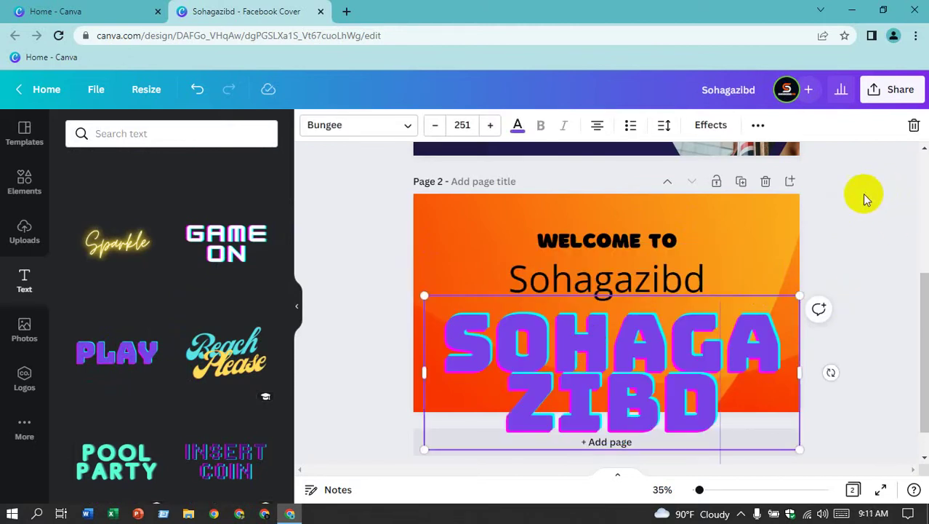
click(674, 242)
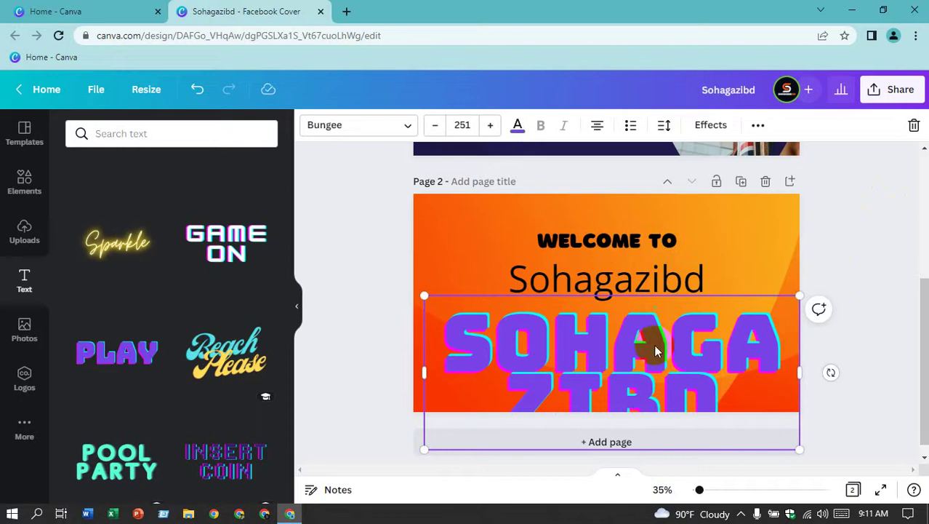
drag(655, 349, 666, 388)
click(793, 234)
click(598, 298)
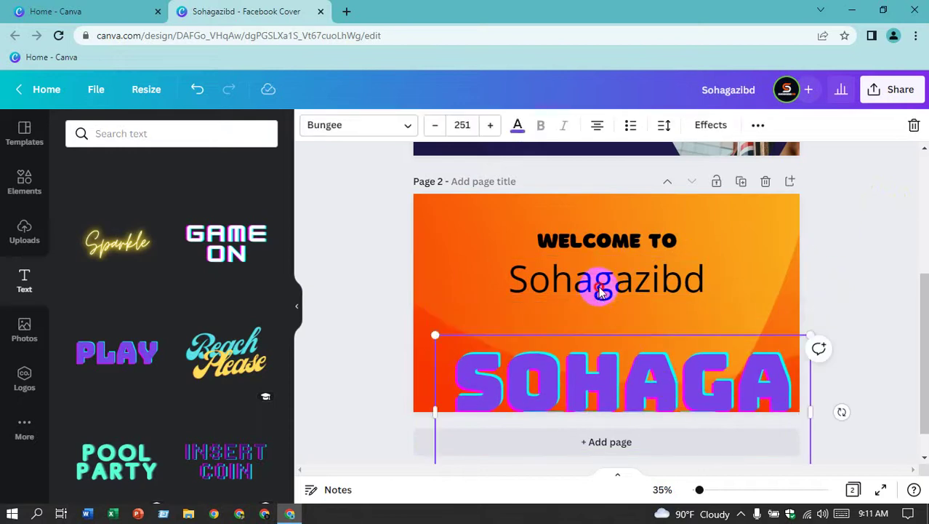
scroll(596, 280, down, 1)
click(898, 197)
click(656, 268)
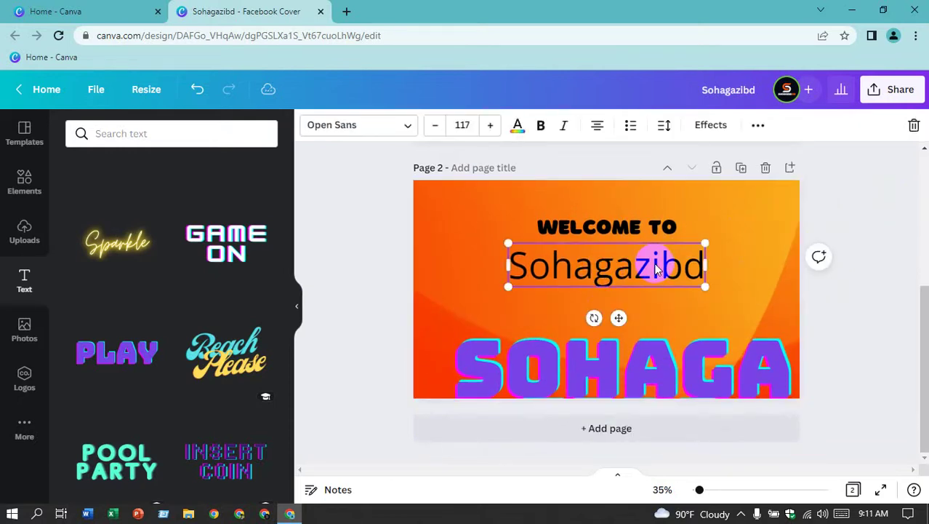
- Delete the smaller Sohagazibd line and move the big headline up, resized to one line
key(Delete)
click(649, 345)
drag(650, 344, 659, 266)
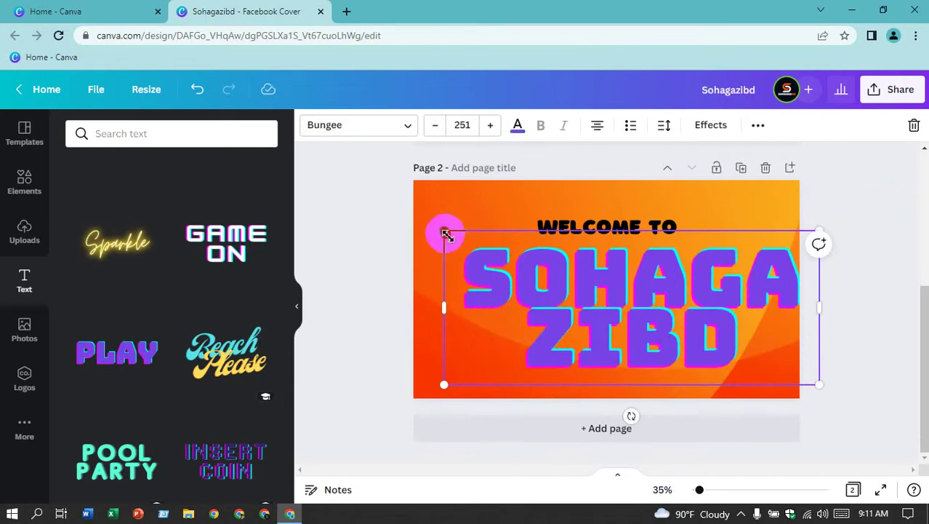
drag(445, 233, 561, 279)
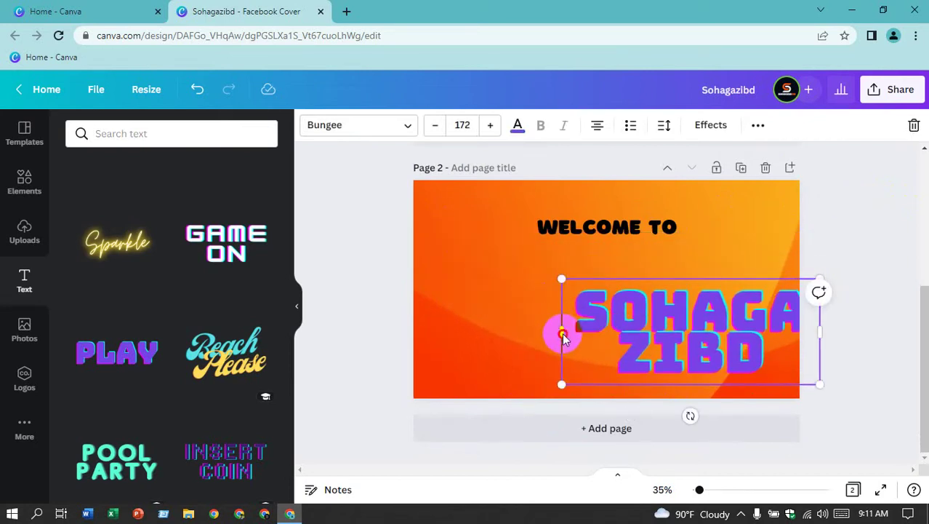
drag(562, 336, 426, 331)
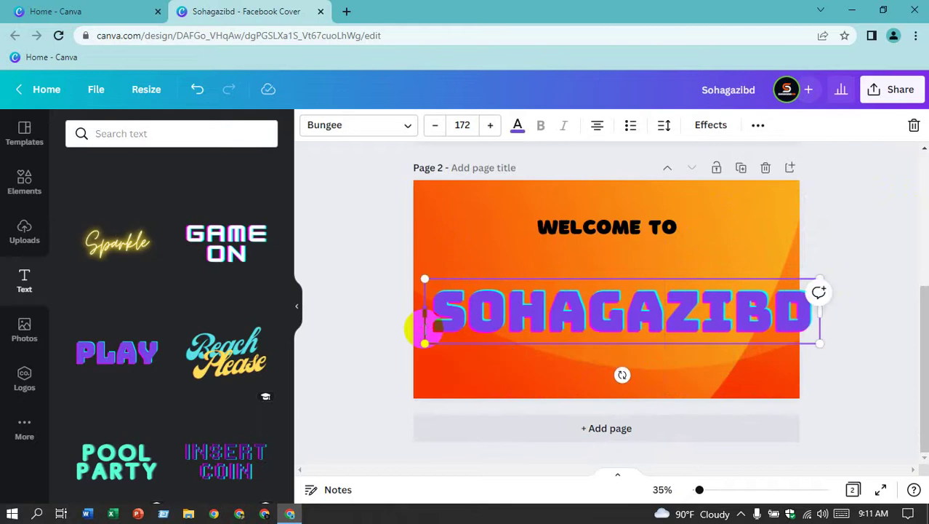
click(840, 198)
- Shrink the SOHAGAZIBD headline to size 142 and centre it below WELCOME TO
click(487, 295)
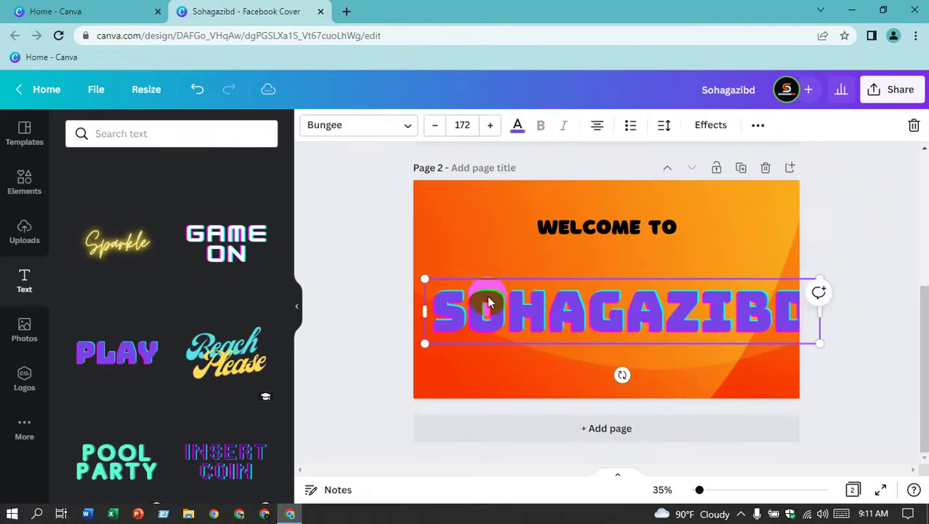
drag(426, 279, 495, 291)
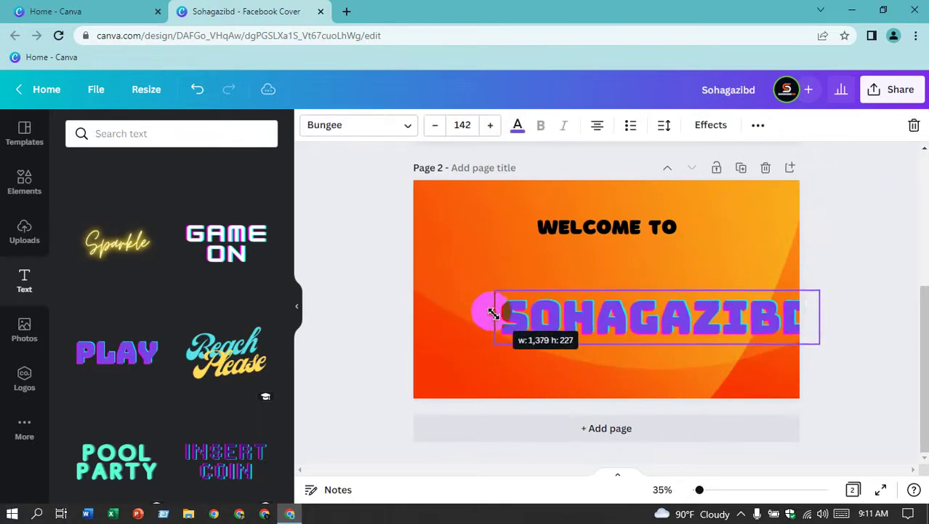
mouse_move(722, 323)
mouse_down()
mouse_move(672, 306)
mouse_move(679, 279)
mouse_up()
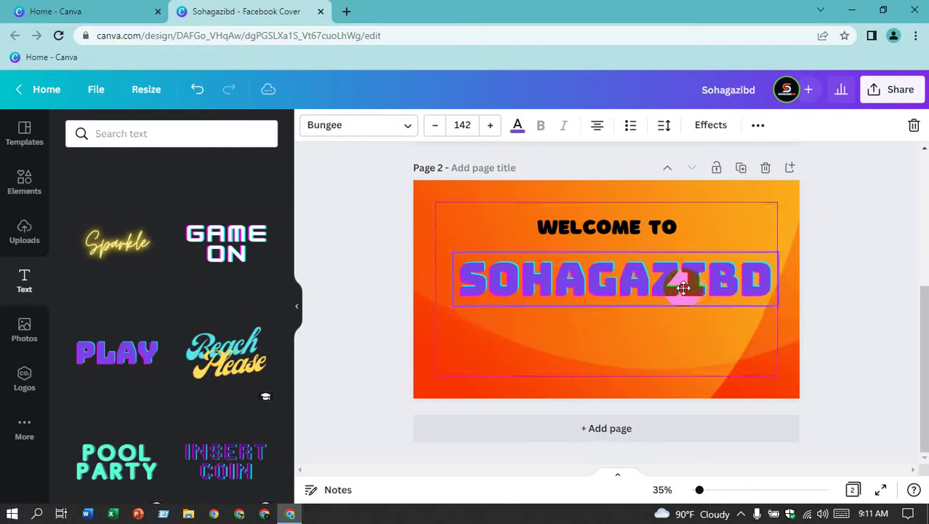
click(886, 298)
scroll(630, 302, up, 1)
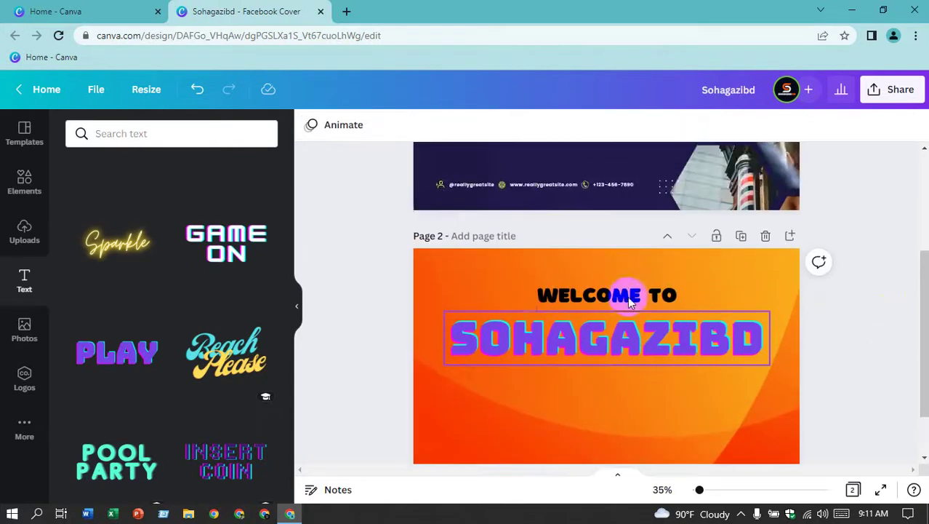
scroll(630, 302, down, 1)
click(649, 278)
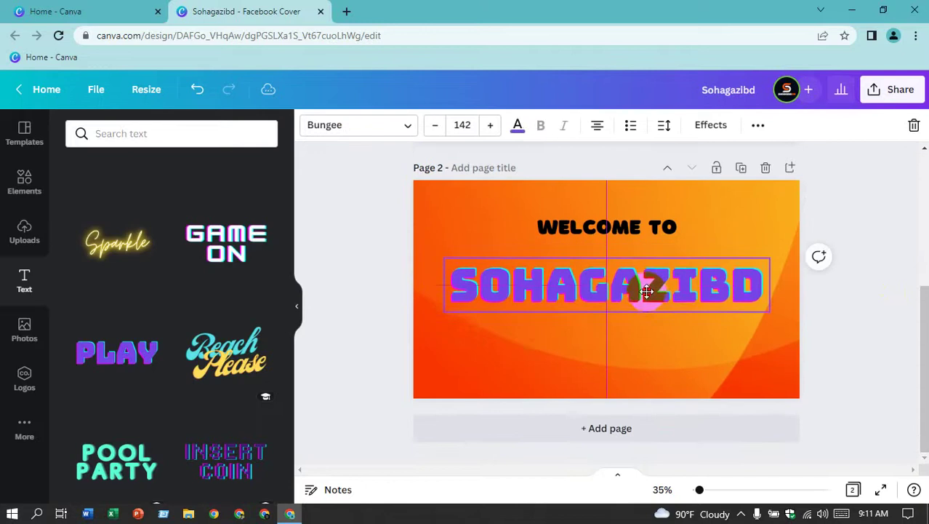
click(825, 302)
click(637, 230)
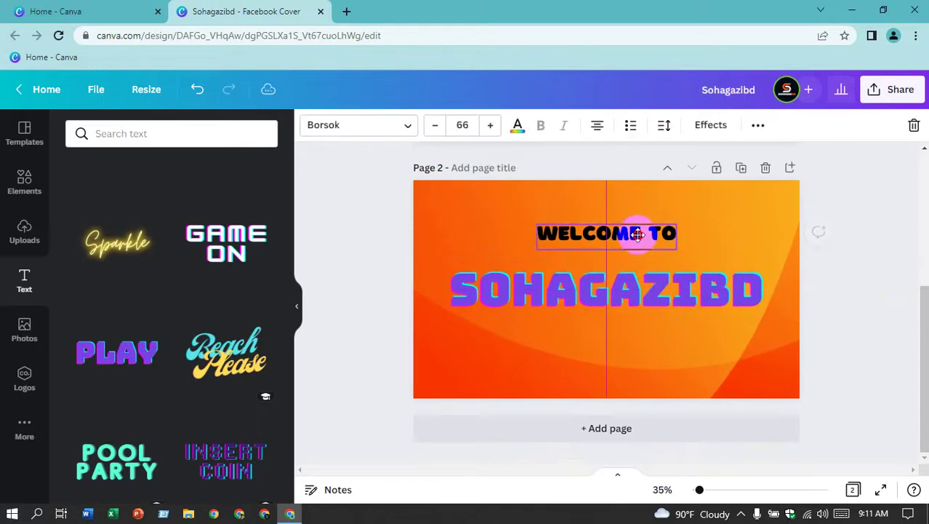
click(831, 285)
click(30, 188)
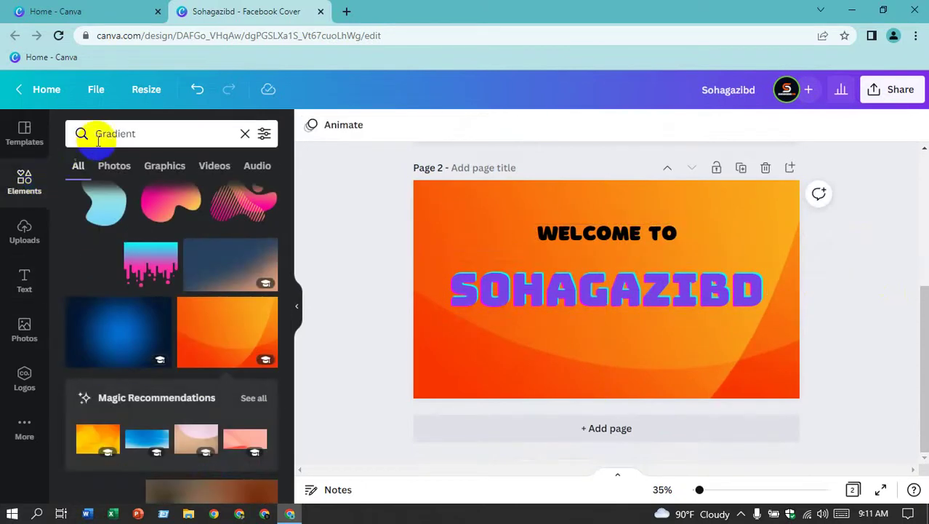
- Search Elements for 'facebook' and add the round Facebook logo to the cover
click(242, 134)
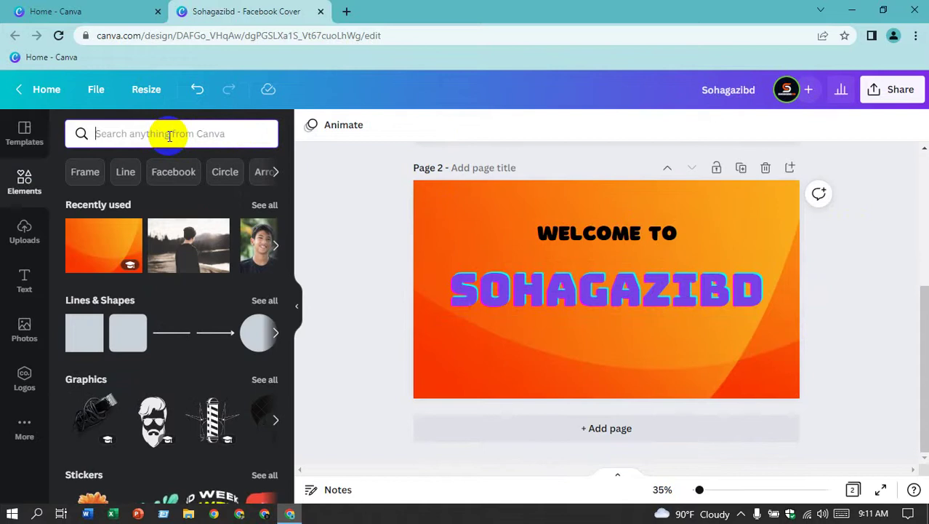
text(facen)
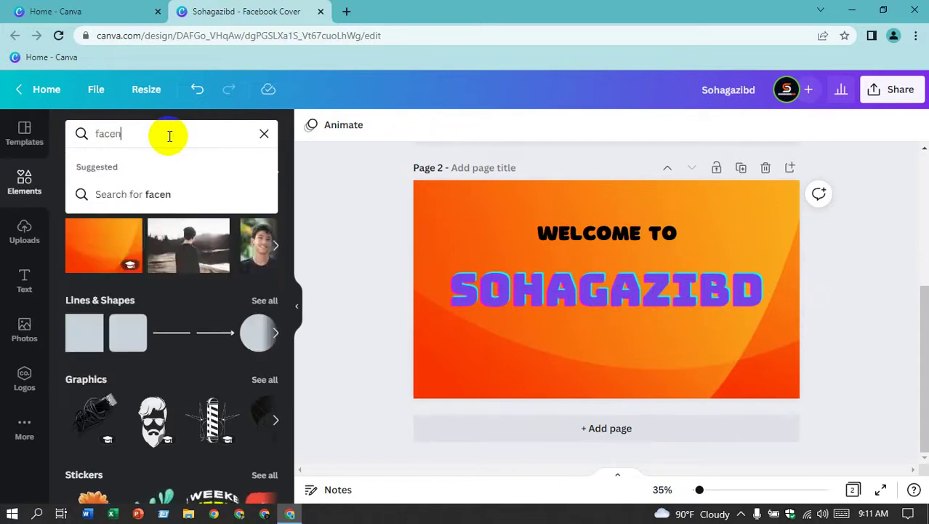
key(BackSpace)
text(book)
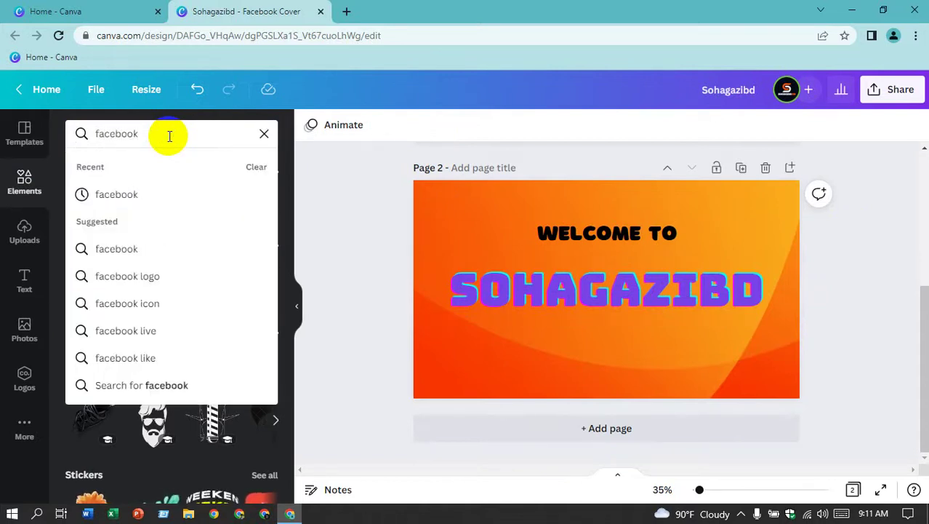
key(Return)
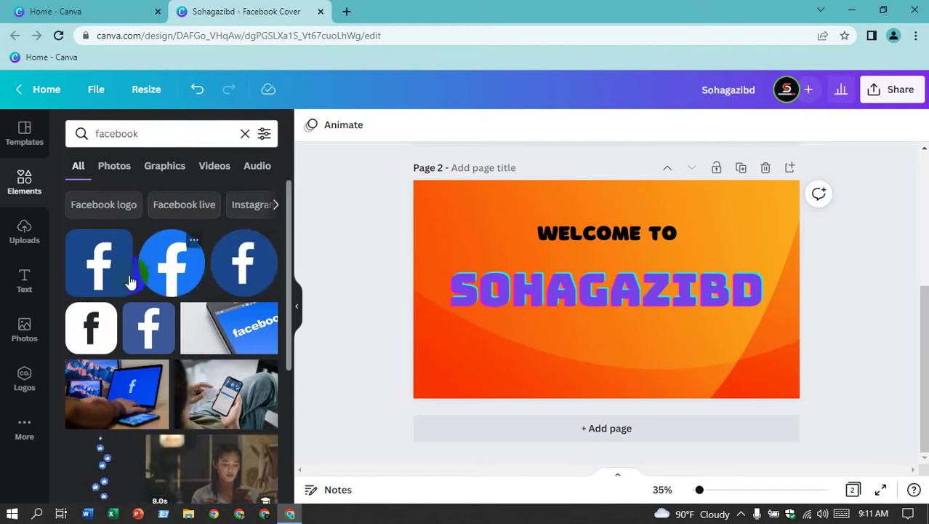
click(175, 266)
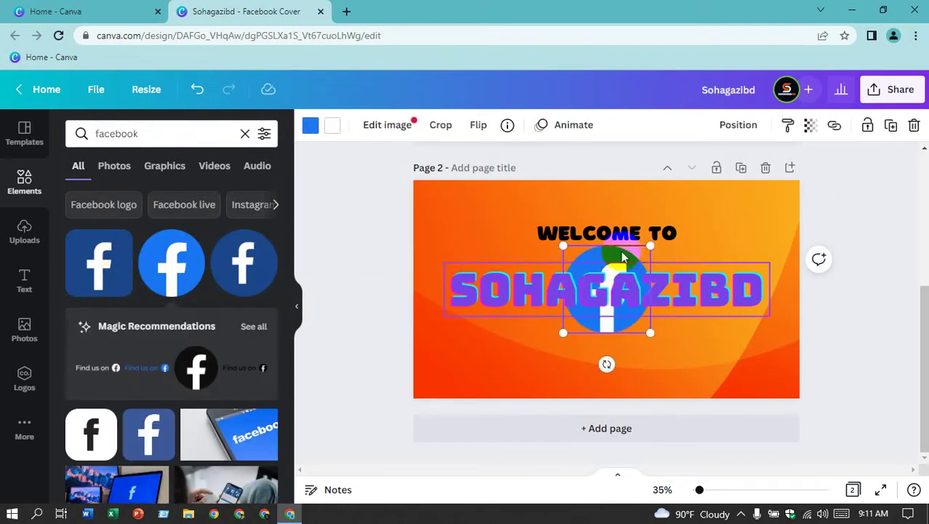
- Move SOHAGAZIBD to the top and shrink the Facebook logo into the bottom-left corner
click(582, 305)
click(878, 191)
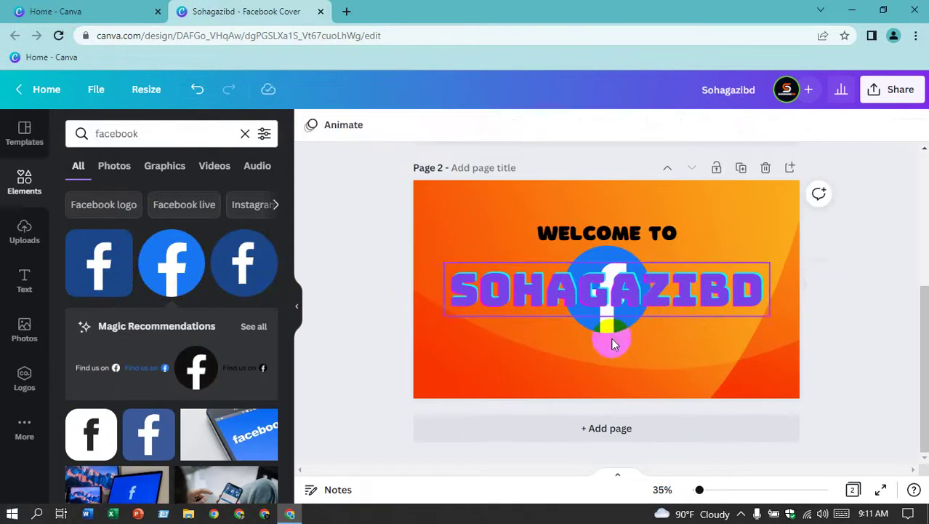
click(611, 335)
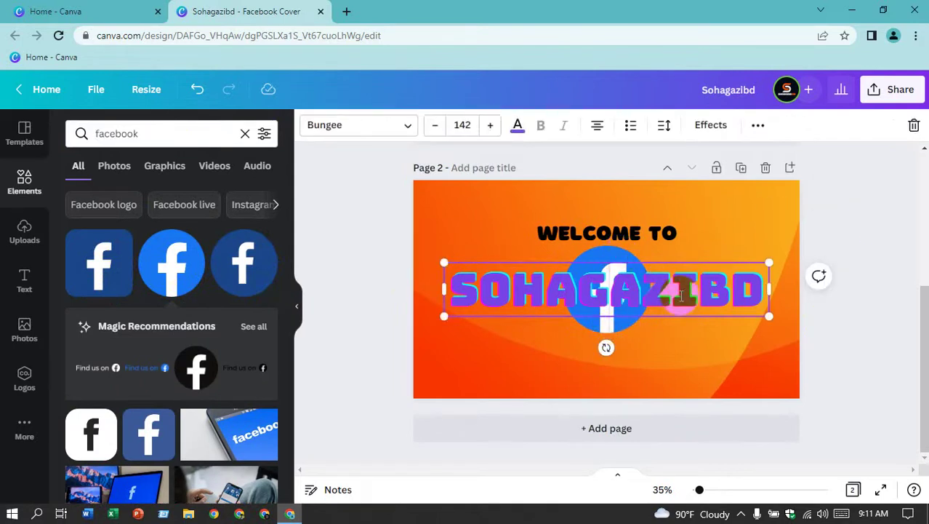
click(821, 175)
mouse_move(659, 301)
mouse_down()
mouse_move(677, 250)
mouse_move(678, 187)
mouse_up()
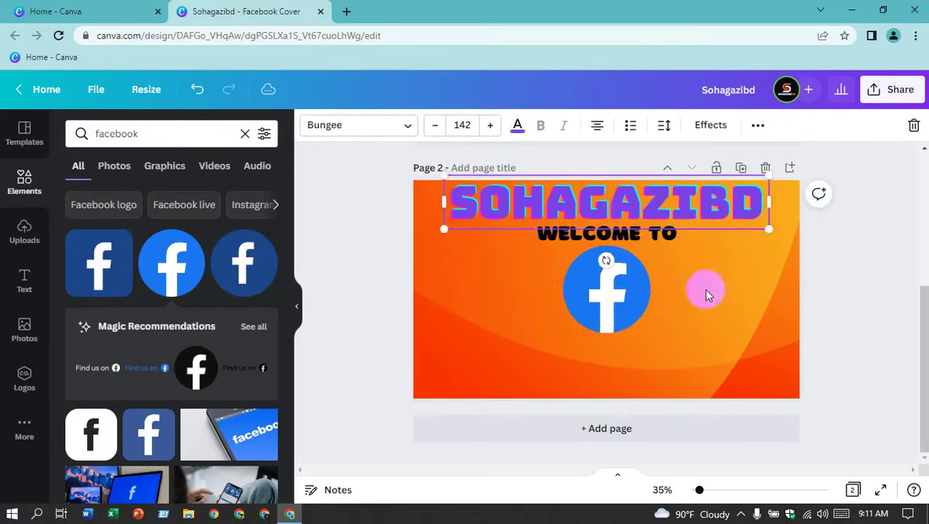
drag(623, 306, 624, 377)
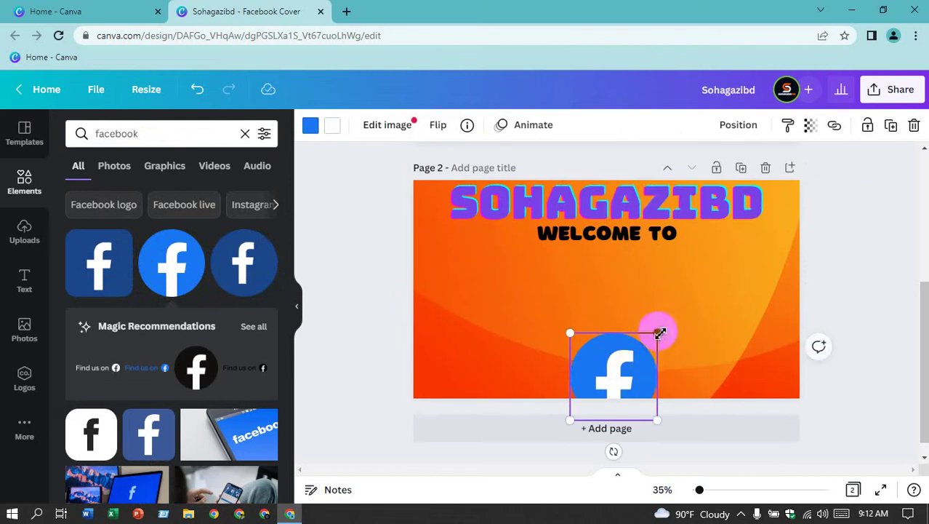
mouse_move(655, 328)
mouse_down()
mouse_move(642, 350)
mouse_move(604, 339)
mouse_move(606, 363)
mouse_move(583, 355)
mouse_move(471, 372)
mouse_move(474, 362)
mouse_up()
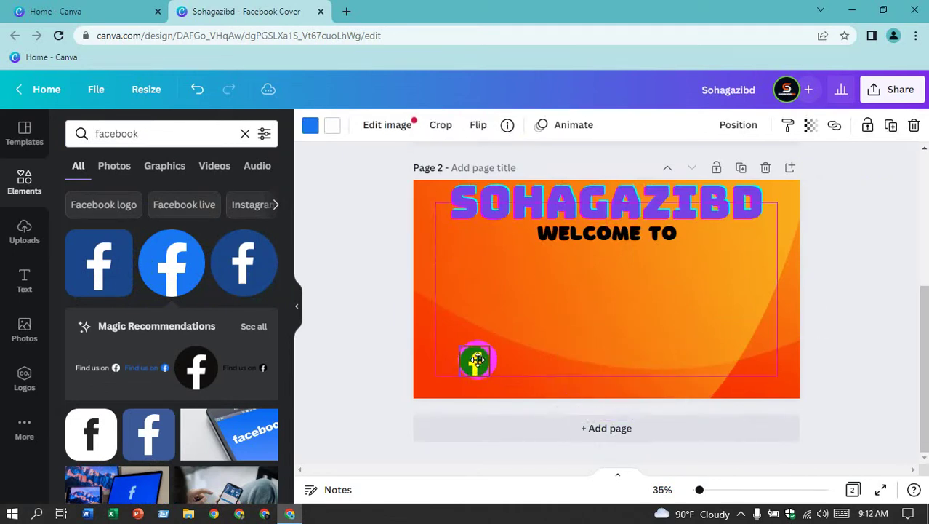
click(606, 309)
click(151, 132)
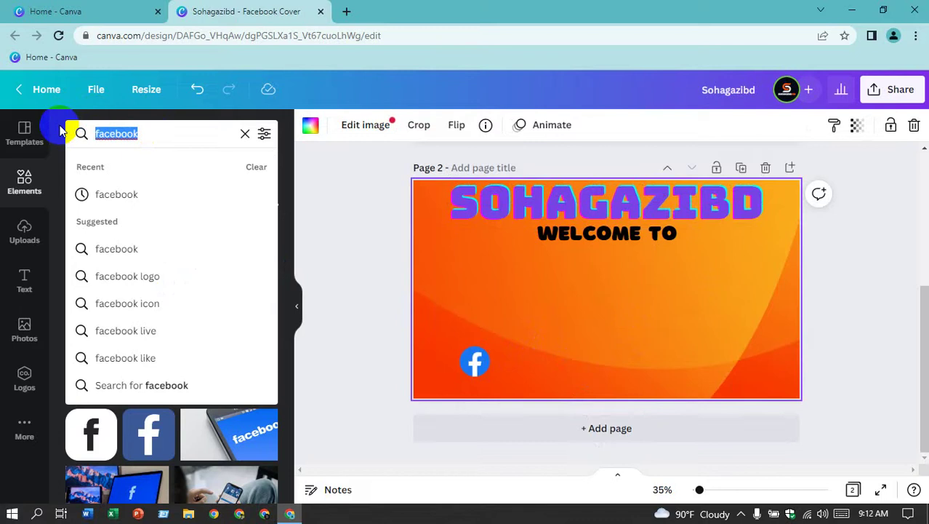
- Add the gradient Instagram icon, shrink it, and set it beside the Facebook logo
text(ins)
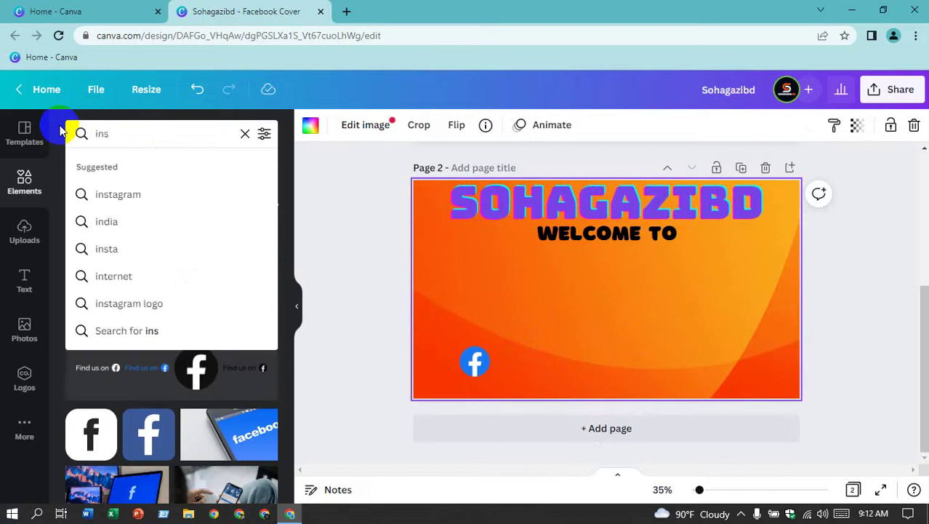
click(116, 194)
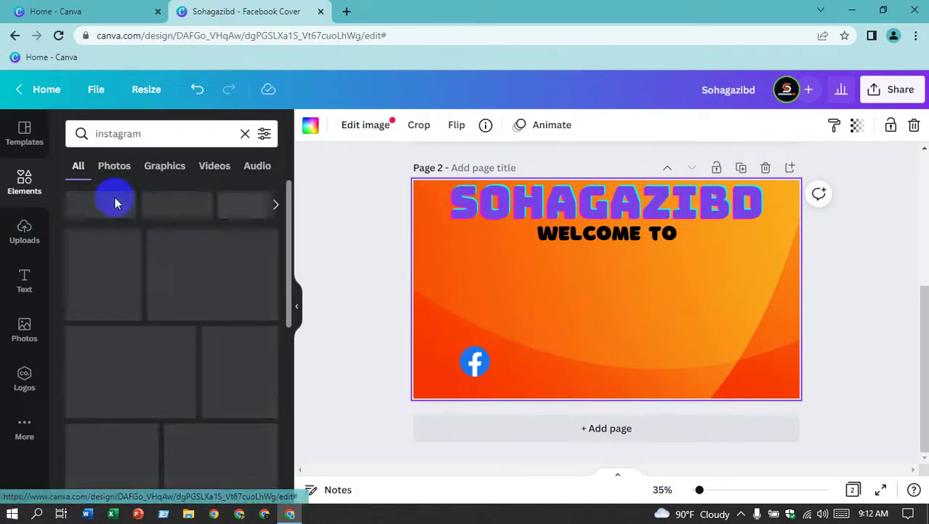
click(172, 262)
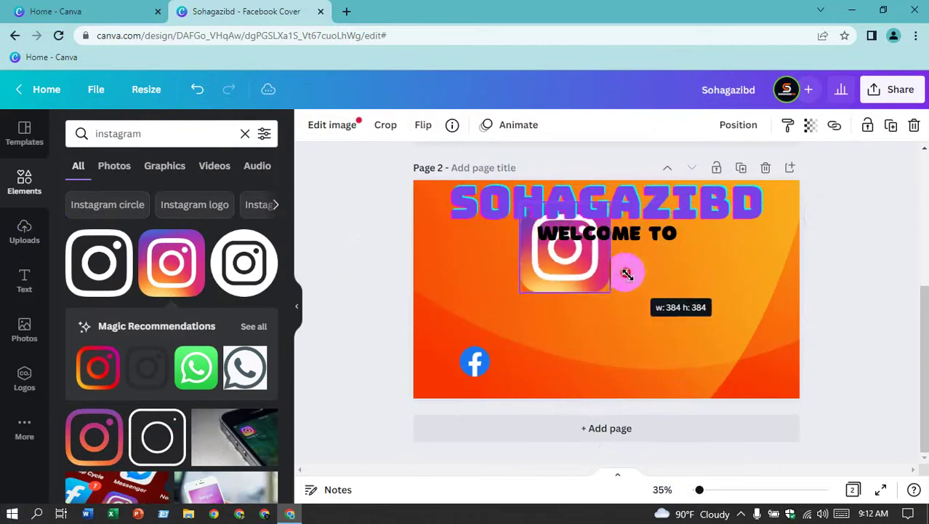
mouse_move(696, 378)
mouse_down()
mouse_move(552, 265)
mouse_move(549, 392)
mouse_up()
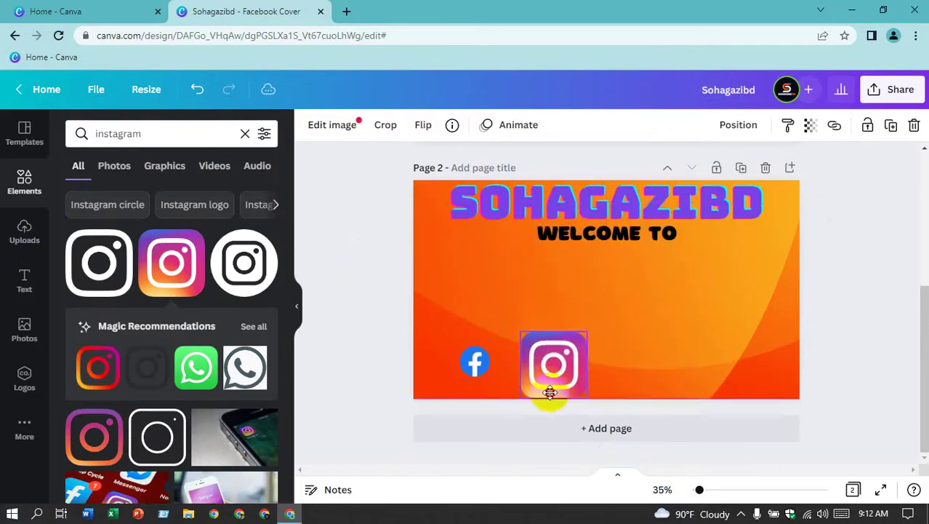
mouse_move(586, 334)
mouse_down()
mouse_move(554, 363)
mouse_move(523, 364)
mouse_up()
click(809, 305)
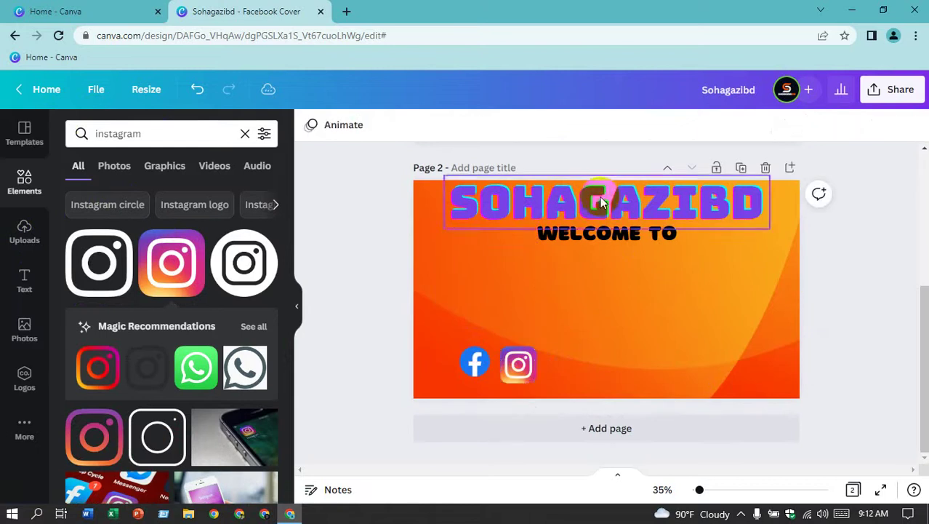
click(166, 142)
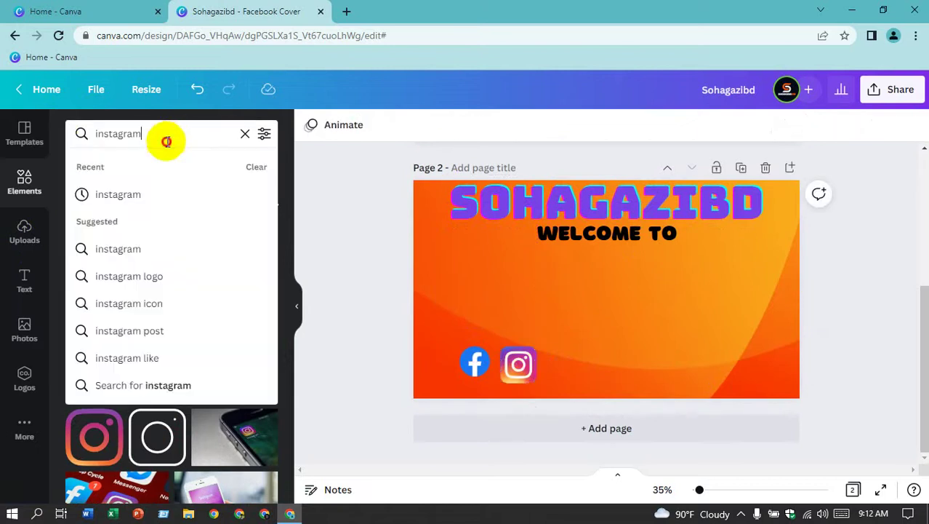
- Clear the instagram search and show the Line elements with dashed, dotted and arrow styles
click(245, 135)
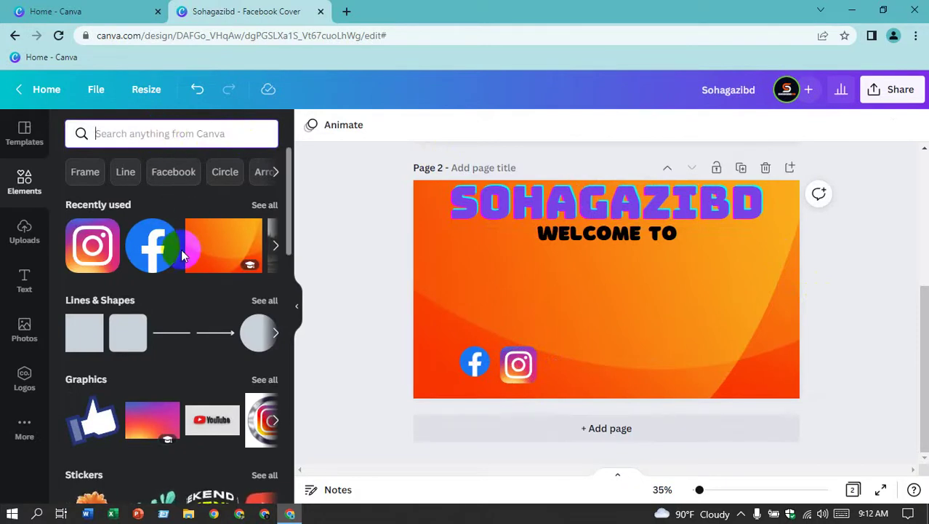
scroll(197, 260, down, 2)
scroll(207, 269, down, 1)
scroll(209, 271, down, 2)
scroll(208, 269, down, 2)
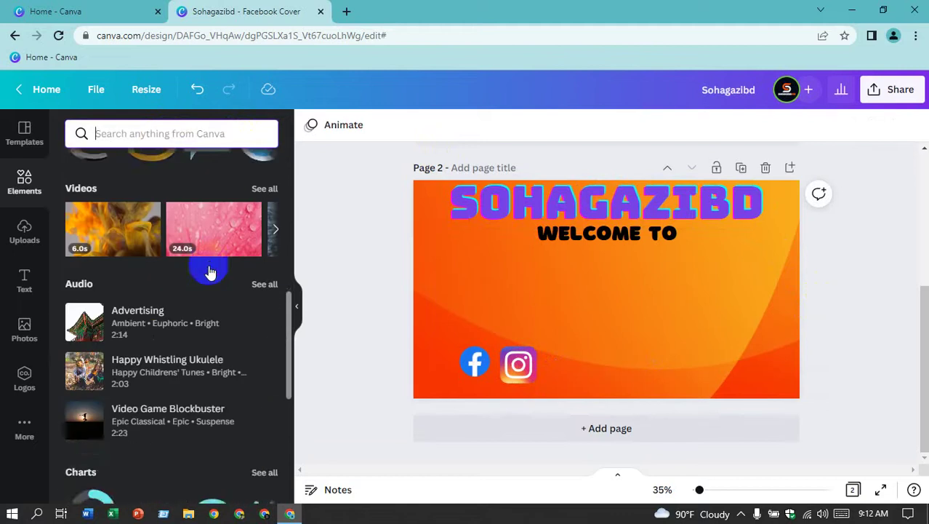
scroll(214, 269, up, 1)
scroll(276, 215, right, 1)
scroll(276, 214, up, 1)
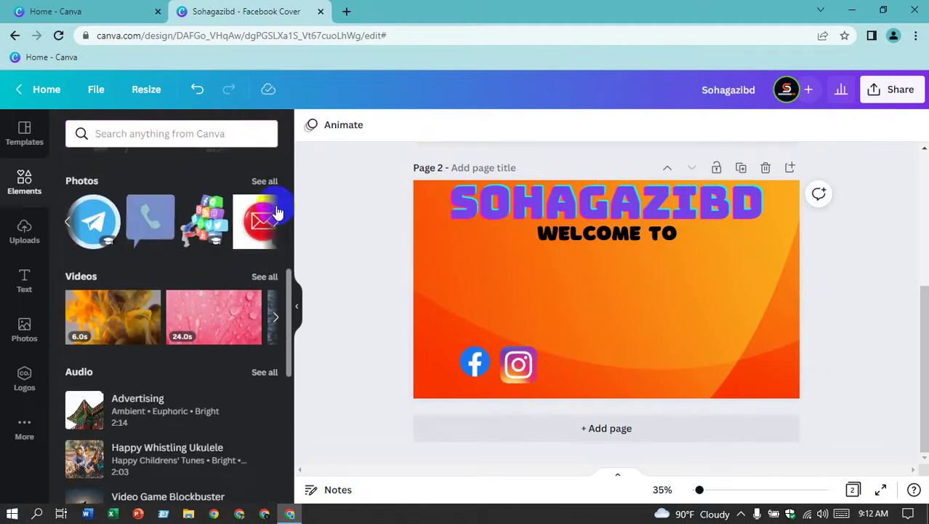
scroll(276, 213, up, 2)
scroll(276, 211, up, 2)
scroll(277, 211, up, 1)
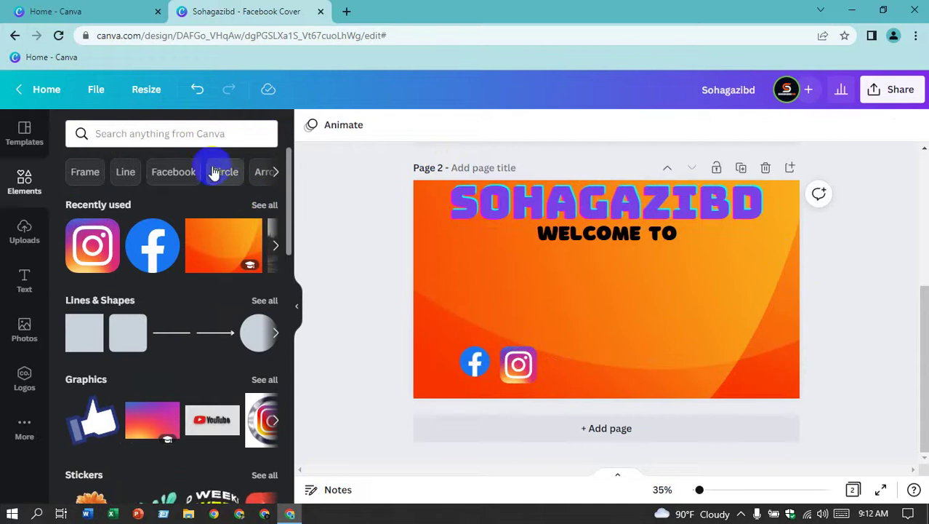
click(125, 171)
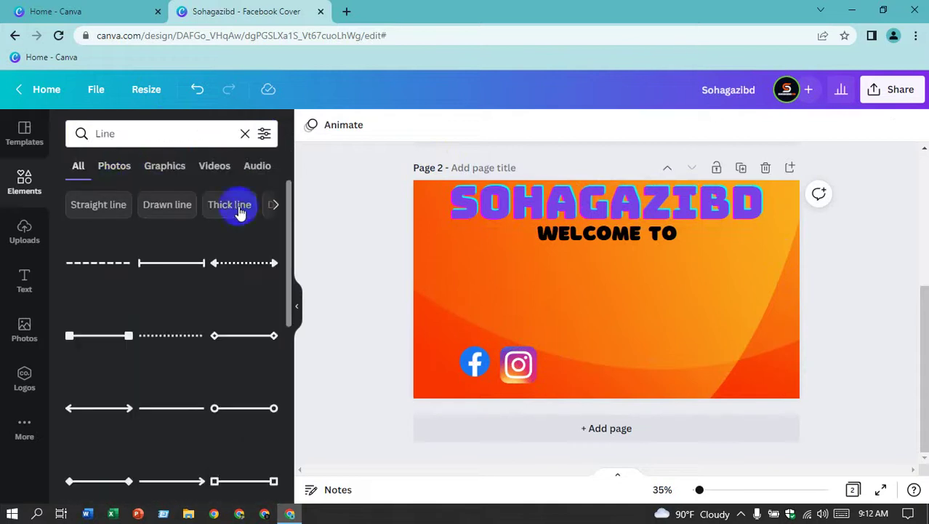
scroll(618, 313, up, 3)
scroll(540, 312, up, 1)
scroll(540, 313, down, 2)
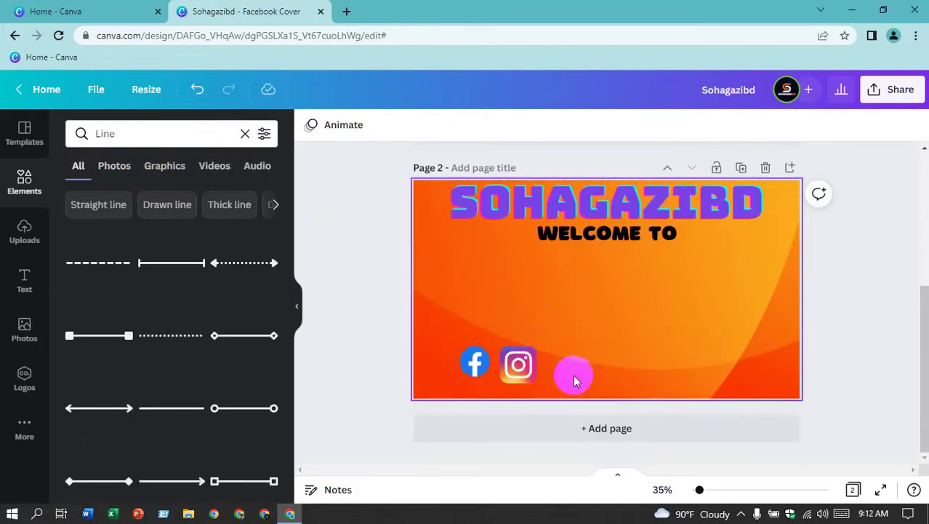
- Put SOHAGAZIBD back below WELCOME TO, just above the social icons
drag(579, 372, 515, 361)
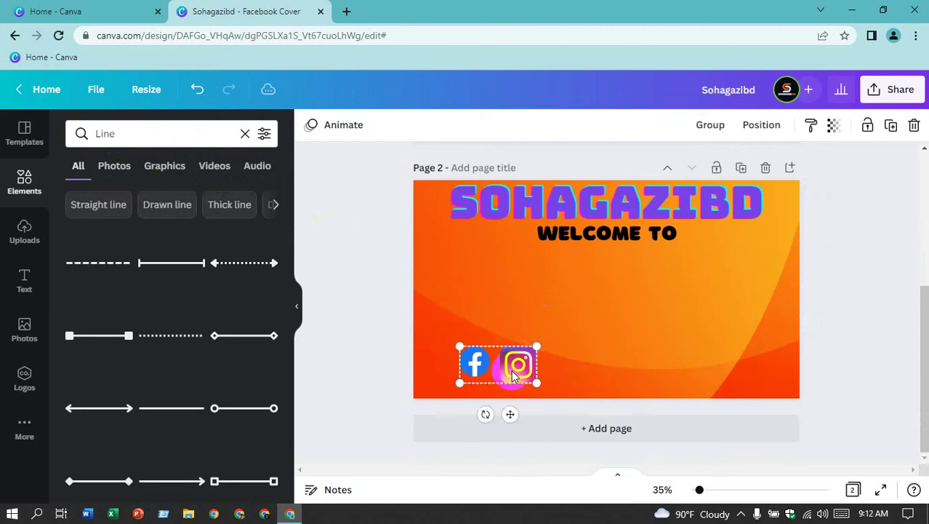
drag(706, 206, 709, 294)
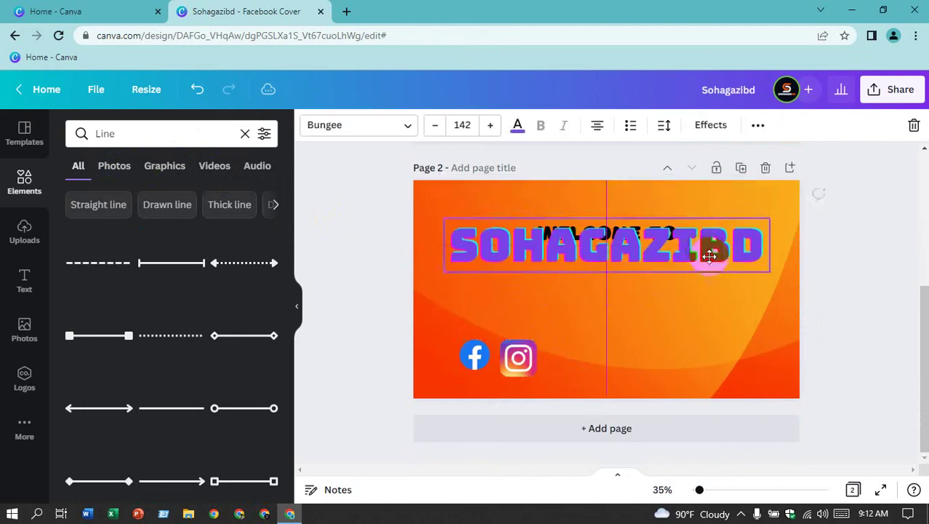
click(852, 282)
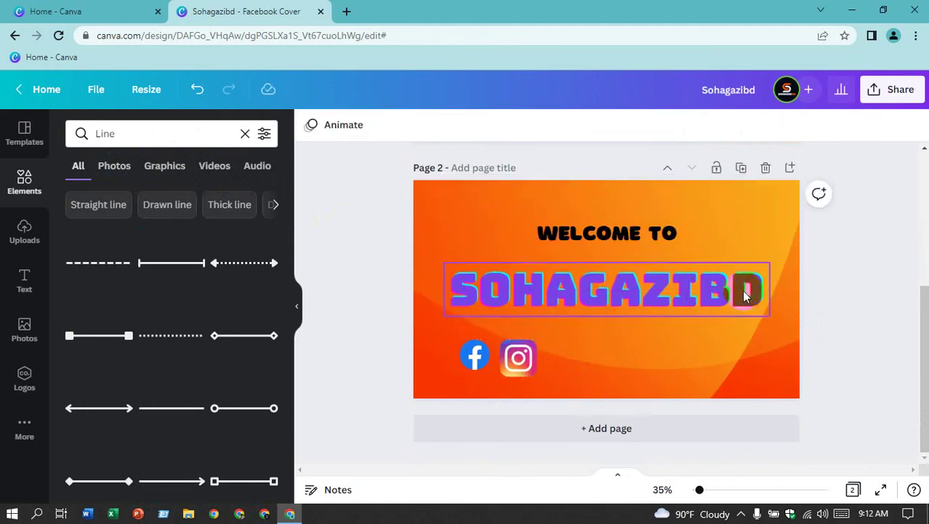
scroll(693, 262, up, 2)
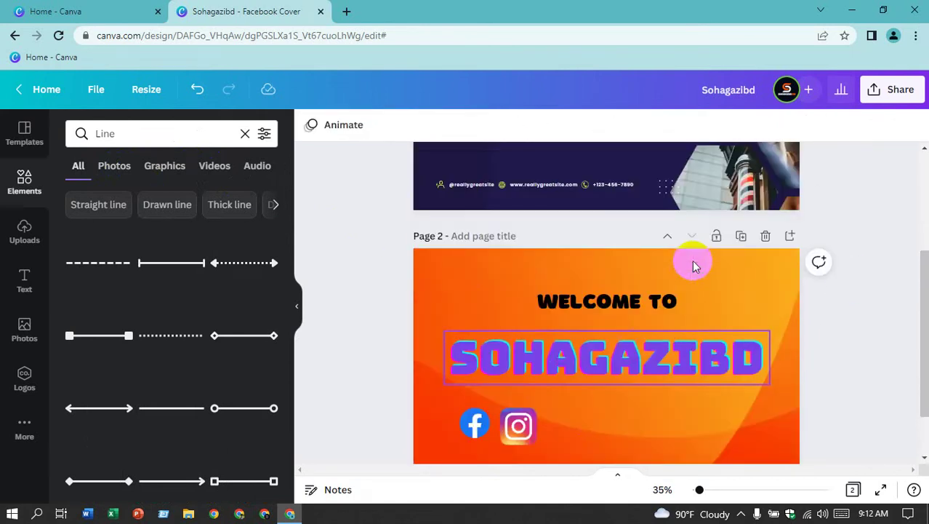
scroll(693, 265, up, 2)
scroll(693, 262, up, 3)
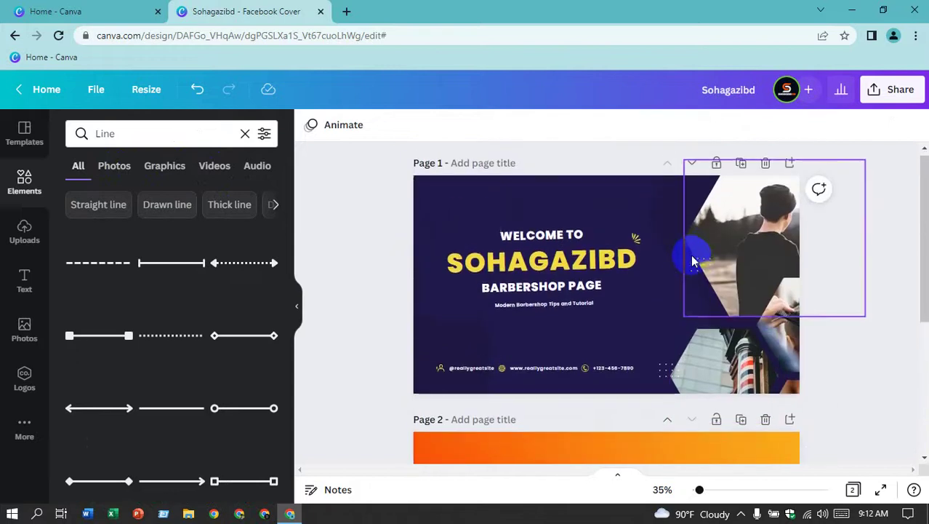
scroll(692, 259, down, 7)
scroll(693, 256, up, 7)
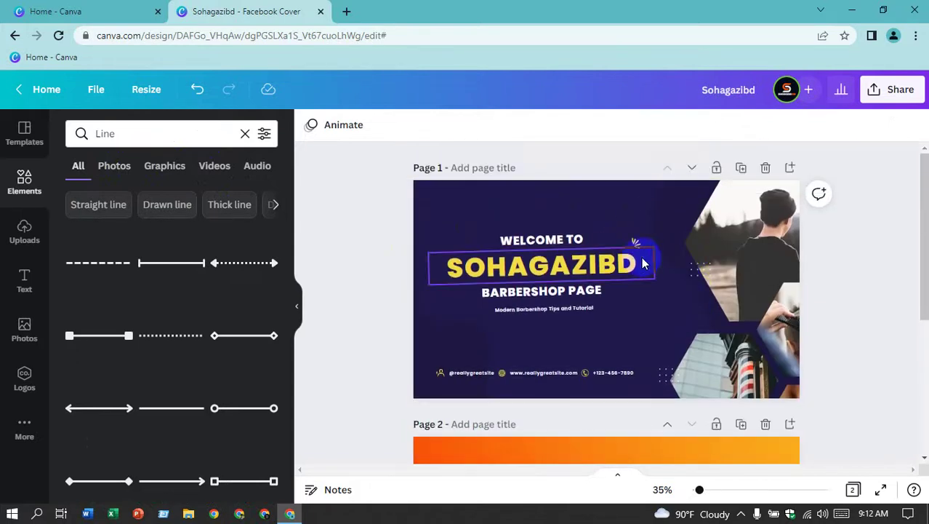
- On the Canva home tab, empty the old query and show recent template searches
click(91, 11)
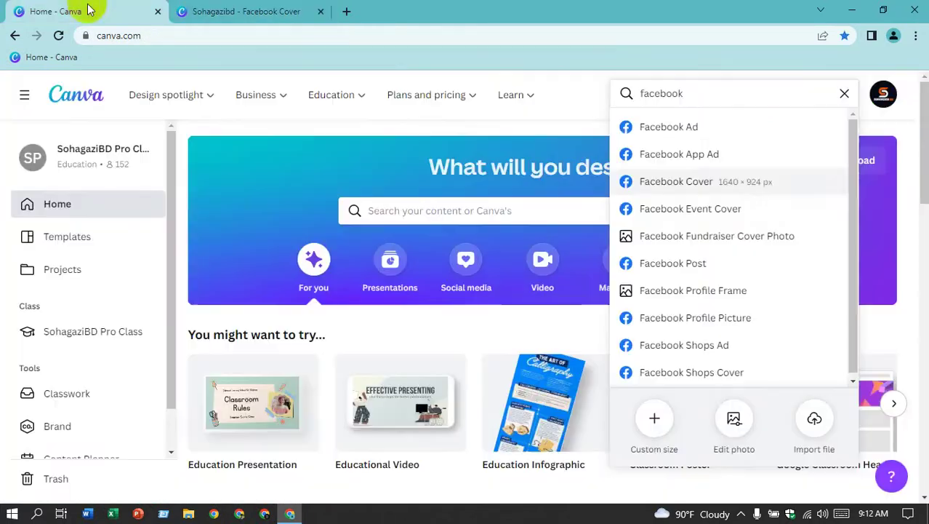
click(844, 93)
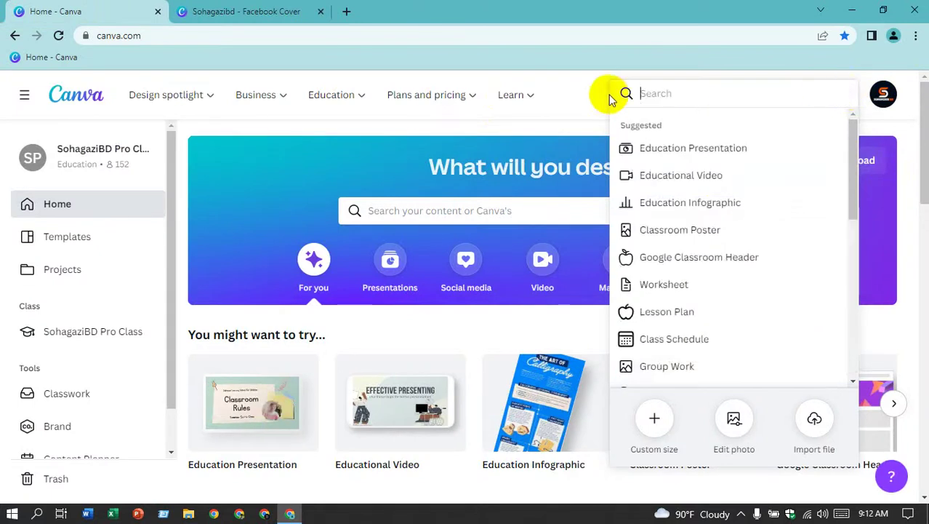
click(582, 95)
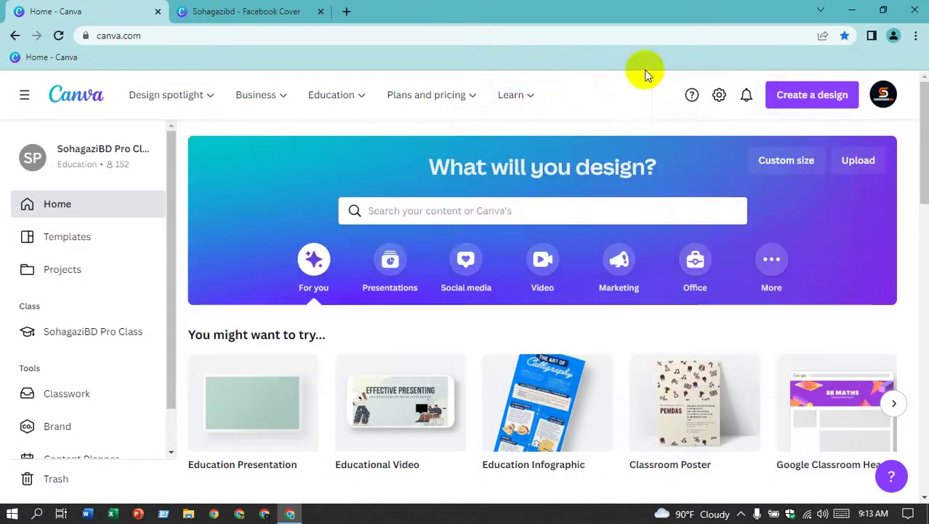
click(482, 214)
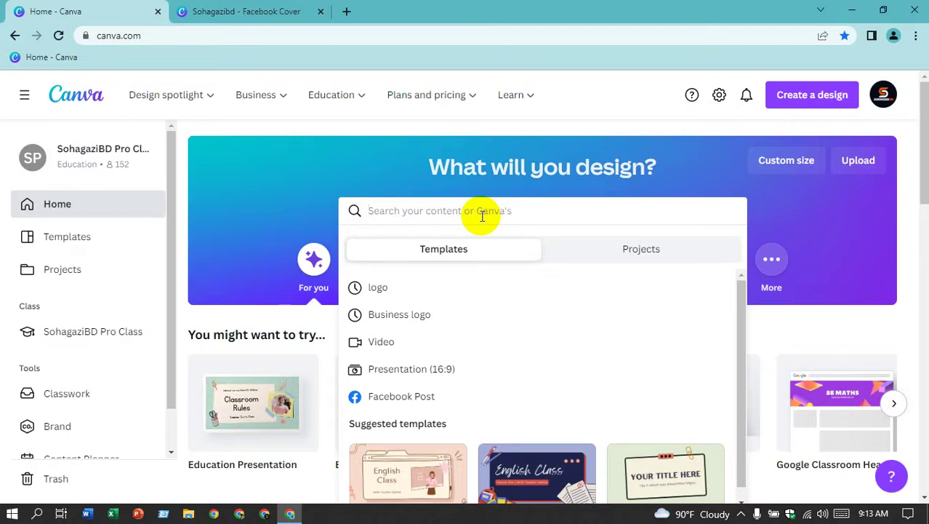
text(B)
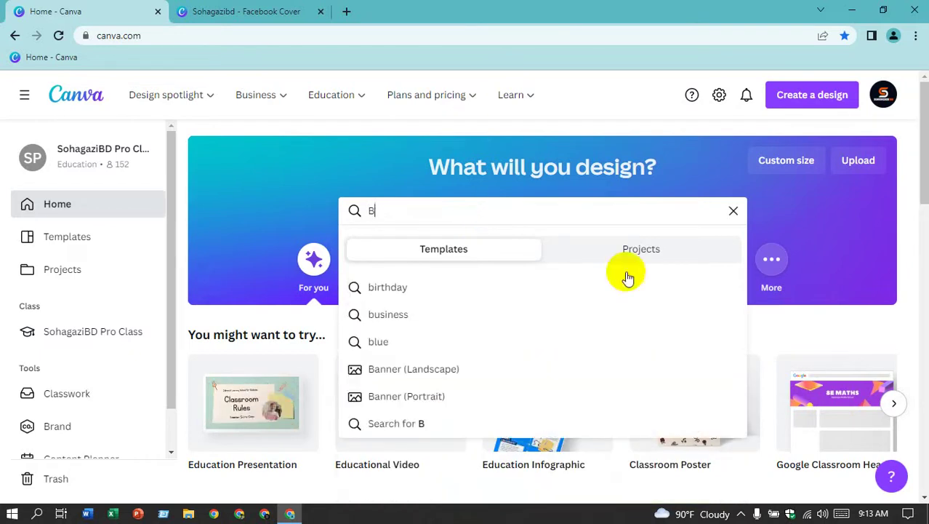
click(733, 212)
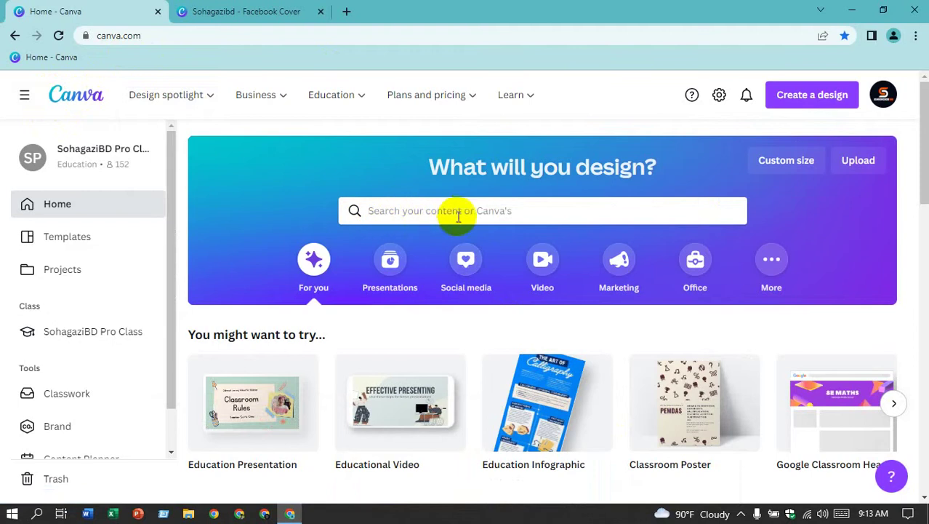
click(454, 210)
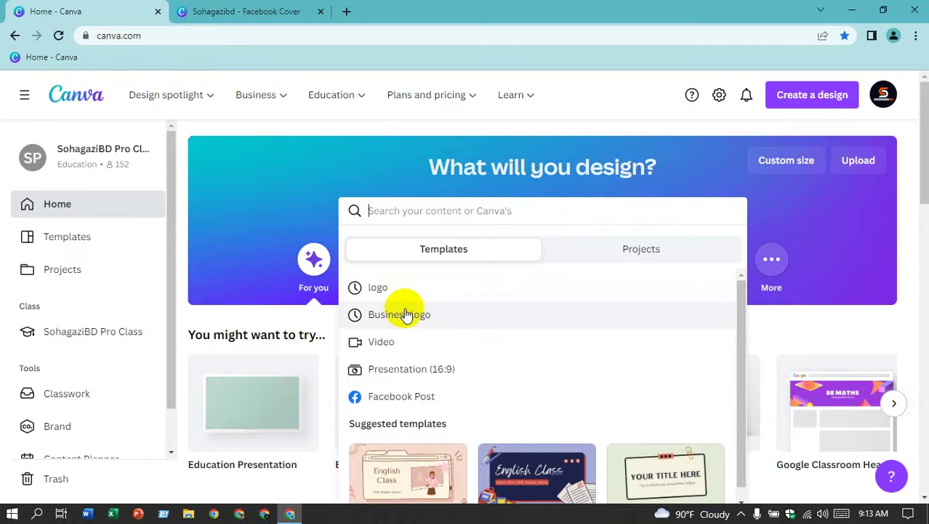
- Search templates for 'Business logo' and browse designs like Cloud Invest and Duohouse
click(408, 317)
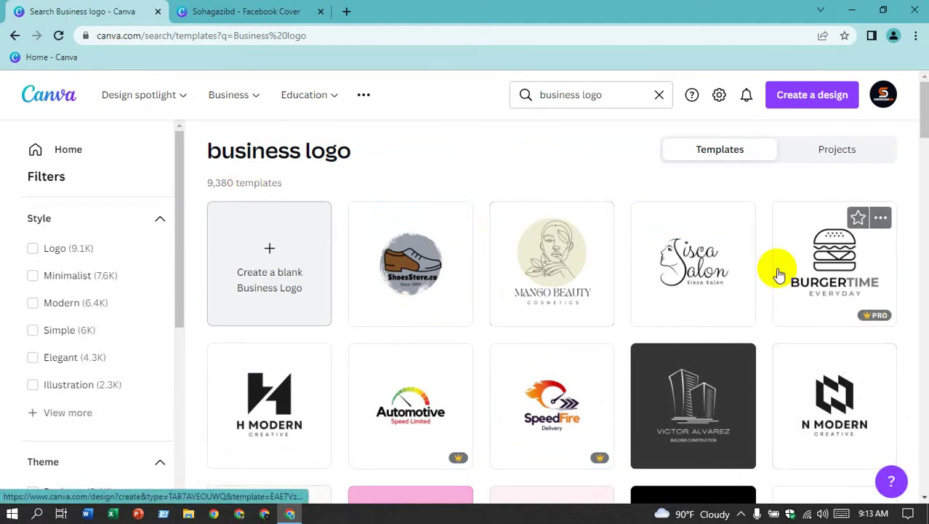
scroll(765, 266, down, 2)
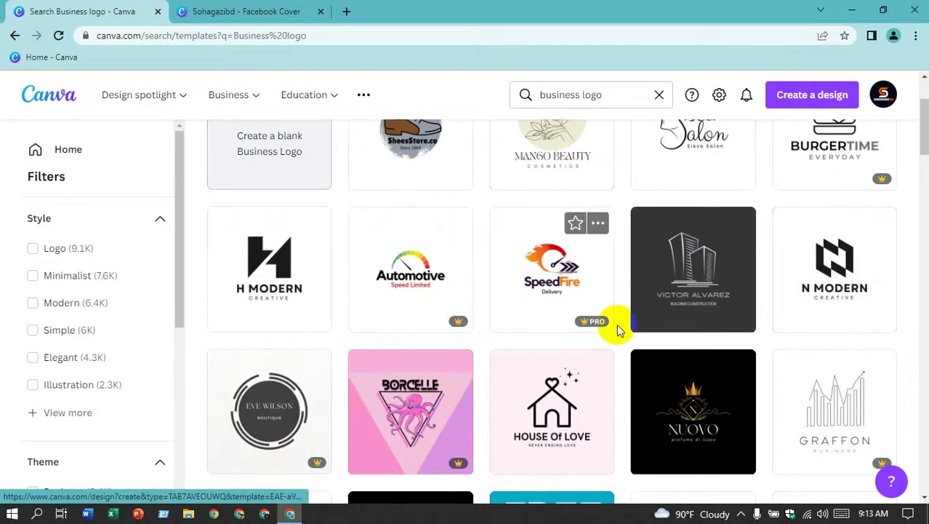
mouse_move(834, 405)
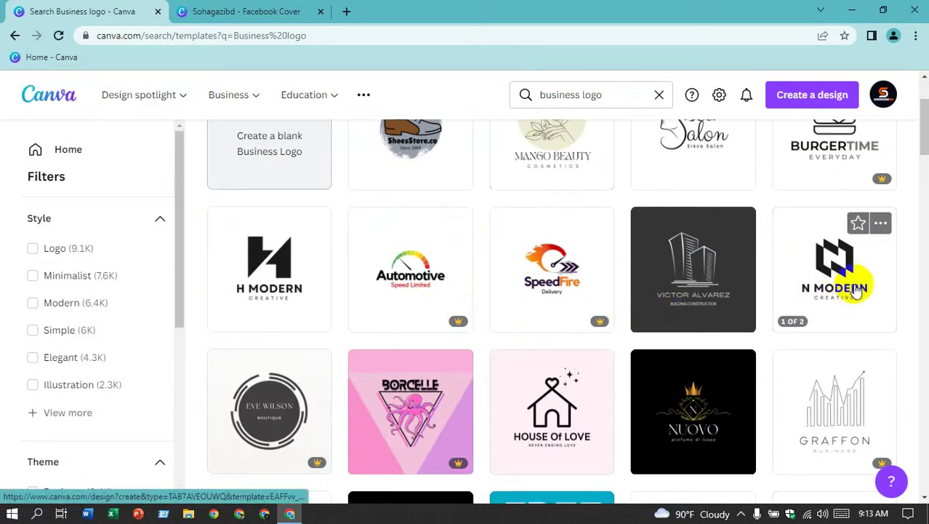
scroll(850, 279, down, 1)
scroll(844, 276, down, 1)
scroll(836, 272, down, 1)
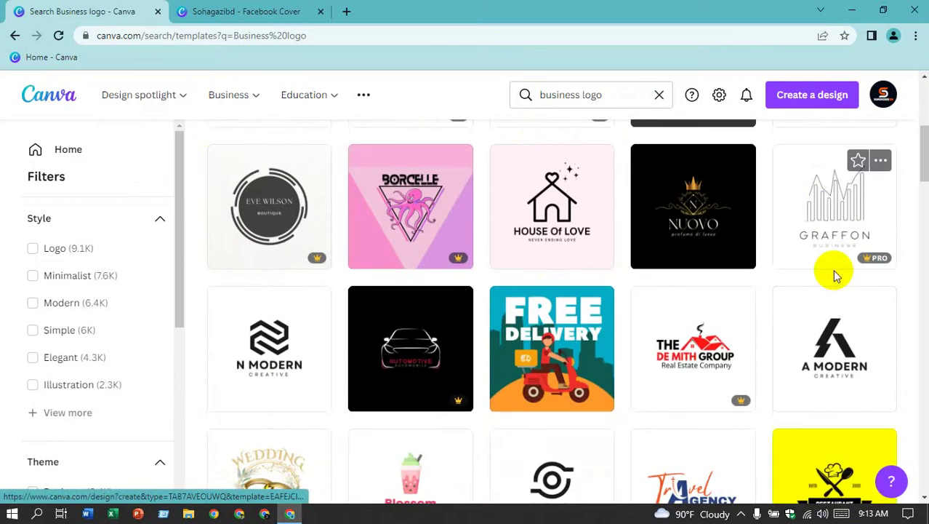
scroll(837, 277, down, 1)
scroll(836, 275, down, 1)
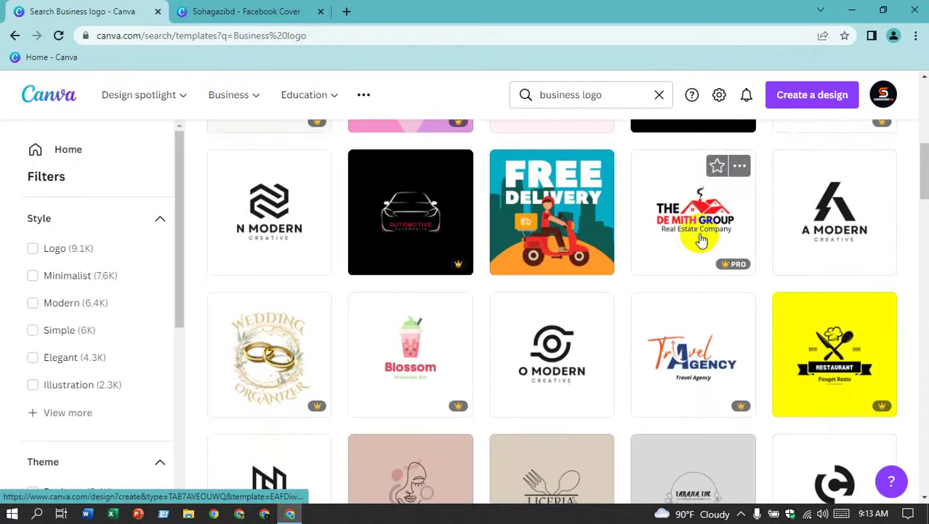
scroll(708, 189, down, 1)
scroll(700, 240, down, 1)
scroll(798, 242, down, 2)
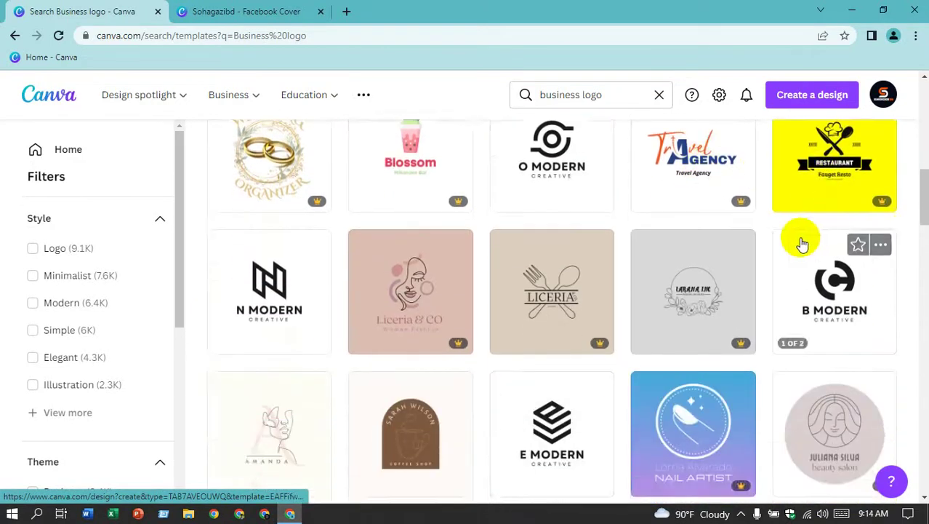
scroll(784, 243, down, 1)
scroll(783, 242, down, 2)
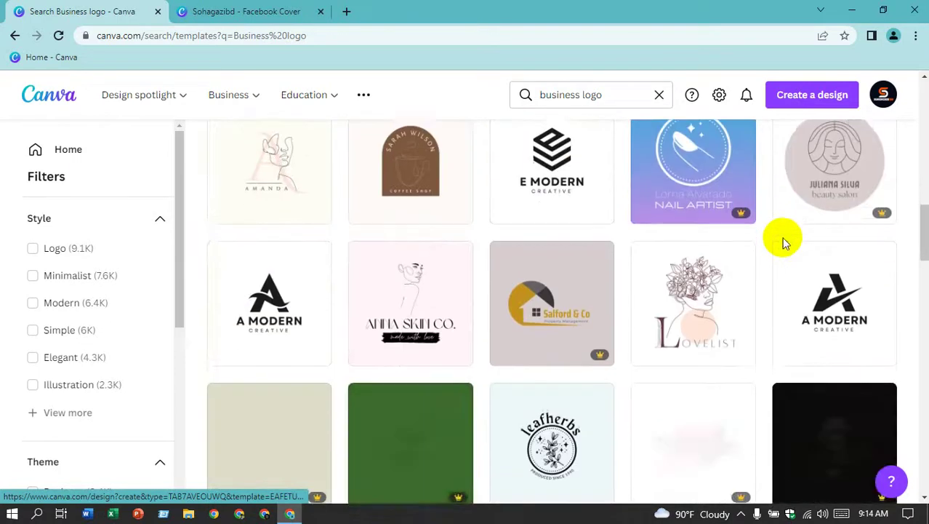
scroll(781, 242, down, 1)
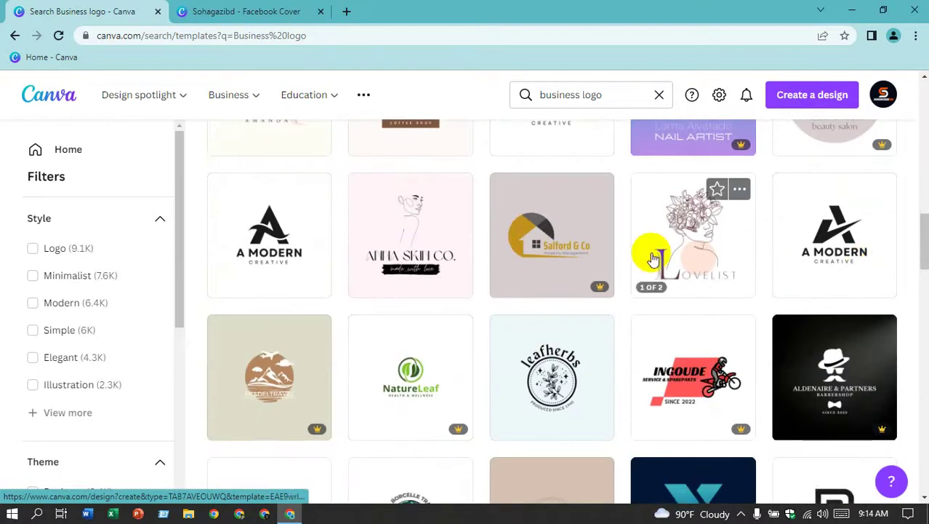
scroll(557, 251, down, 1)
scroll(558, 251, down, 1)
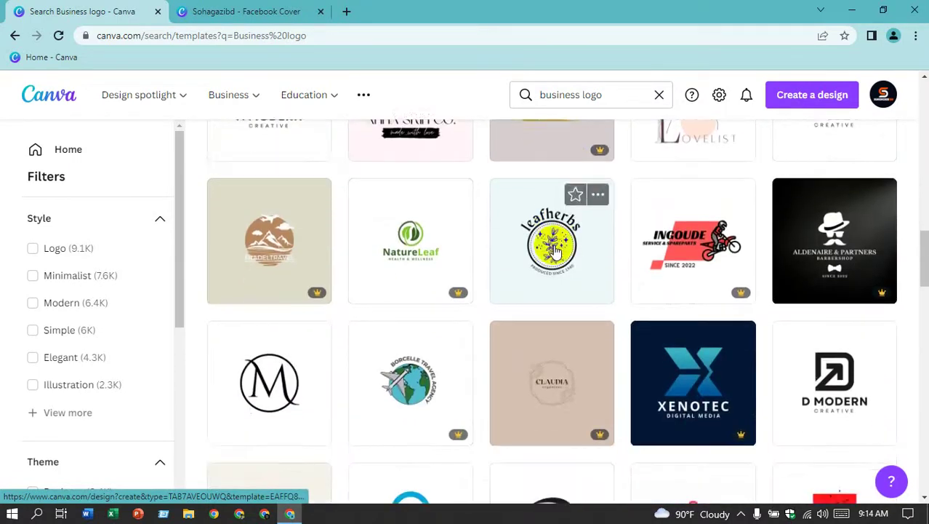
scroll(557, 251, down, 1)
scroll(556, 251, down, 2)
scroll(556, 251, down, 1)
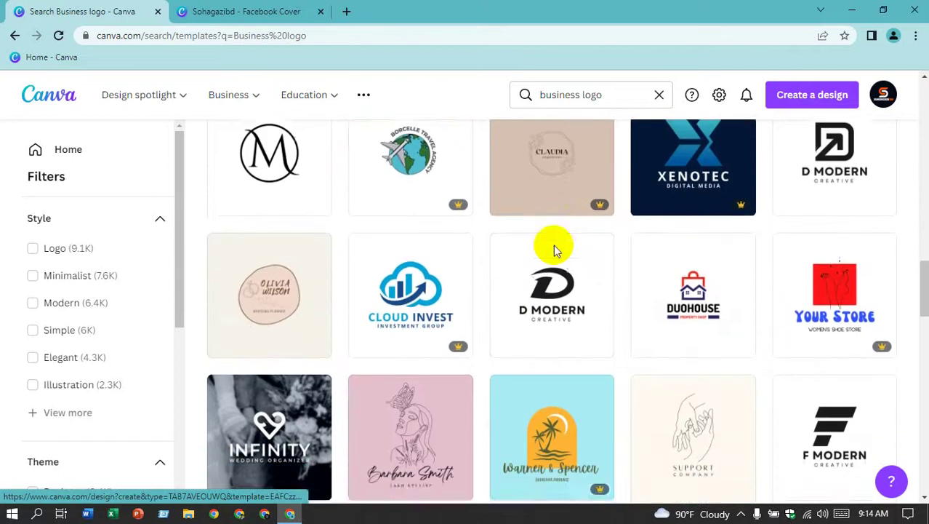
scroll(555, 250, down, 2)
scroll(554, 251, down, 2)
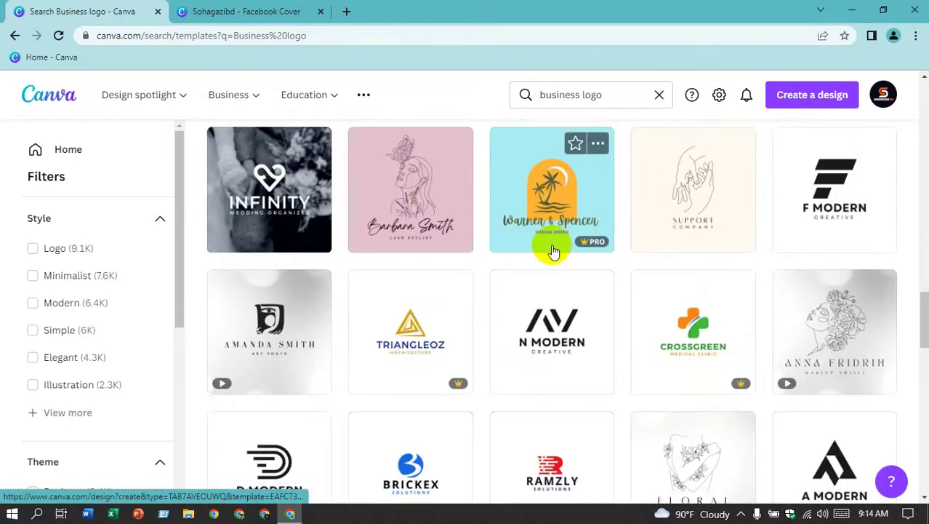
scroll(554, 251, down, 1)
scroll(555, 251, down, 1)
scroll(555, 251, down, 3)
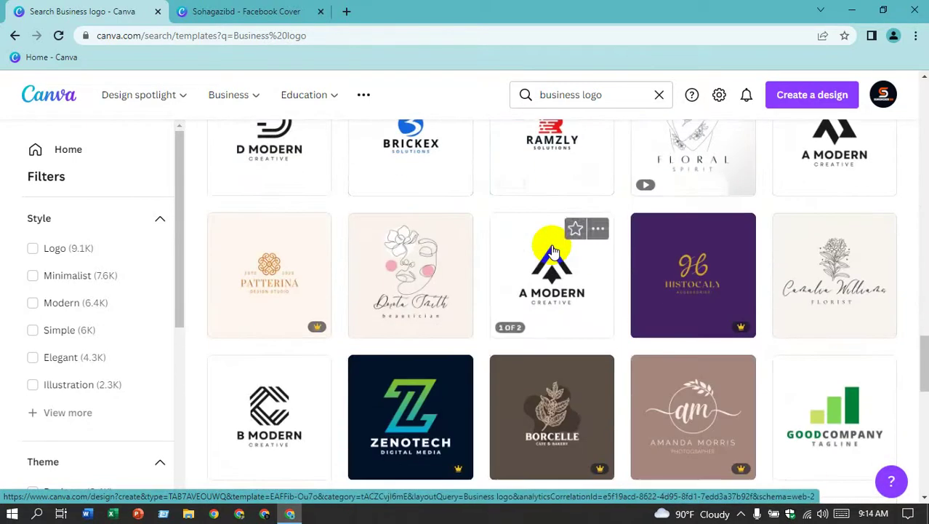
scroll(555, 250, down, 3)
scroll(632, 228, down, 2)
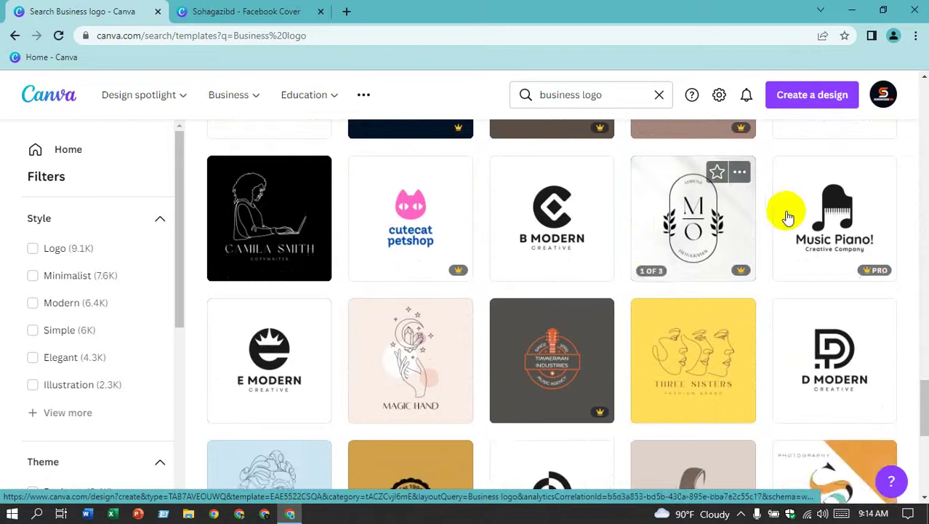
scroll(727, 218, down, 2)
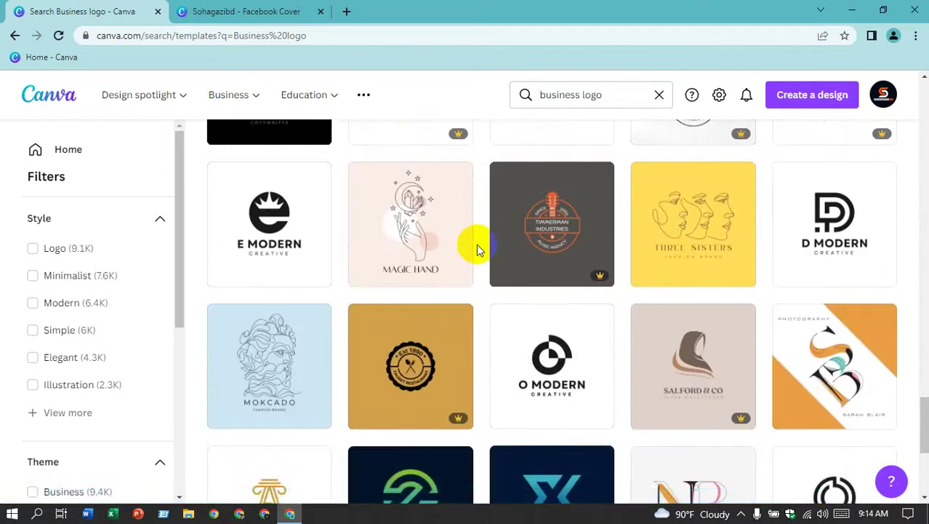
scroll(476, 249, down, 3)
scroll(730, 302, down, 3)
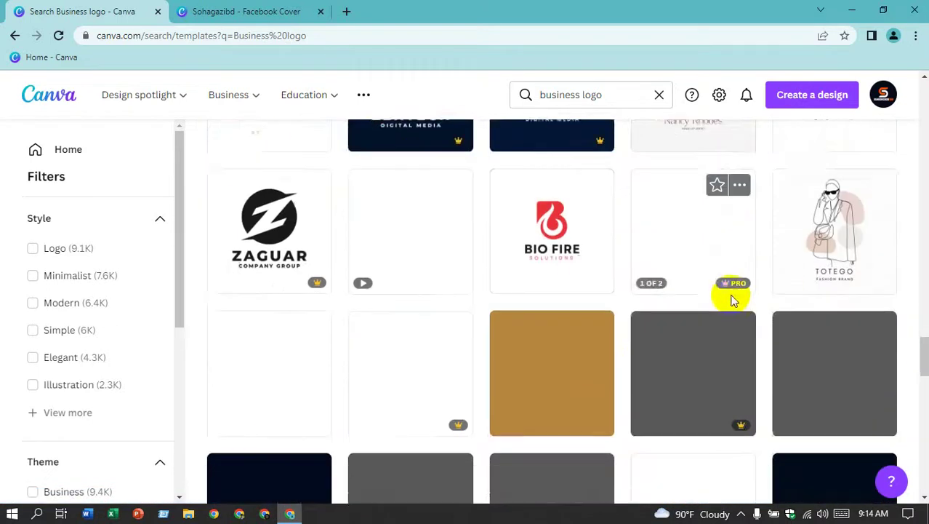
scroll(730, 296, down, 2)
scroll(723, 295, down, 1)
scroll(665, 286, up, 2)
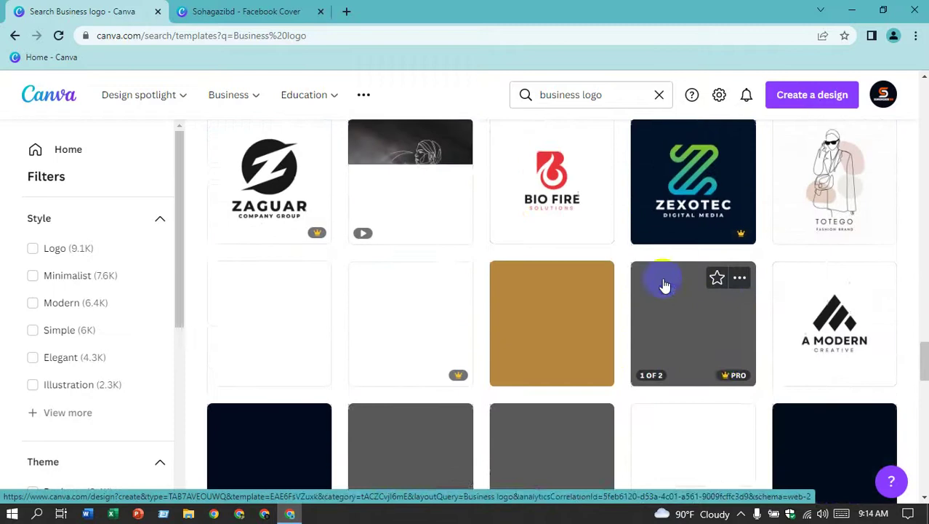
scroll(665, 285, up, 1)
scroll(520, 294, down, 2)
scroll(553, 272, down, 2)
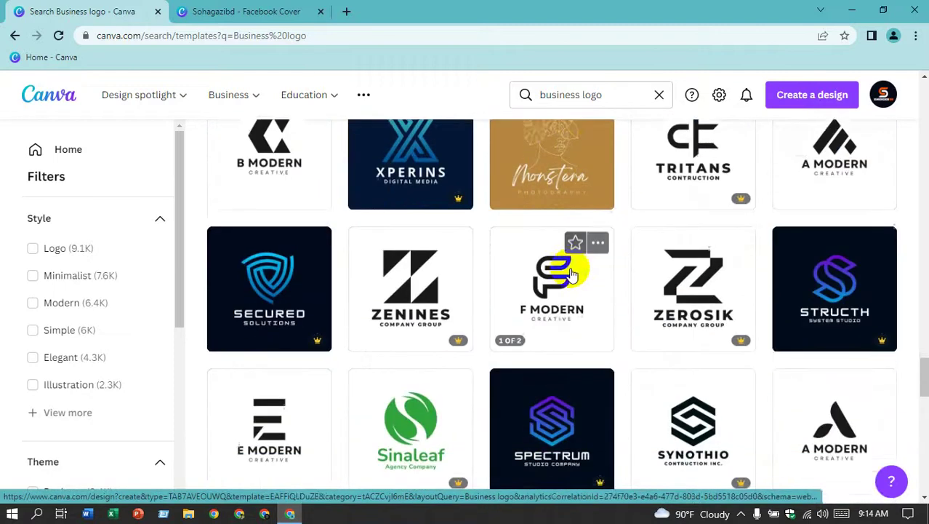
scroll(571, 273, down, 2)
scroll(575, 211, up, 2)
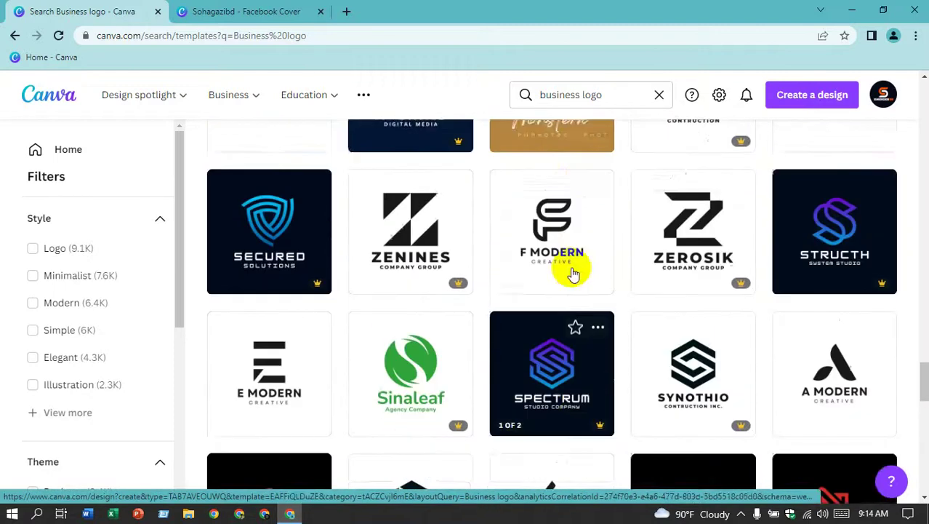
scroll(571, 270, up, 1)
scroll(573, 273, down, 1)
scroll(572, 274, down, 4)
scroll(571, 273, down, 1)
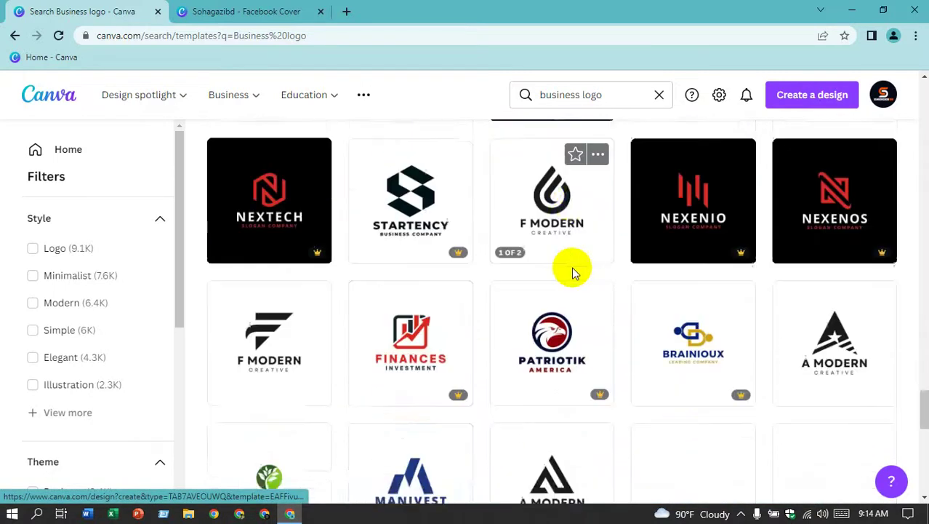
scroll(571, 273, down, 2)
scroll(572, 272, down, 1)
scroll(573, 270, down, 1)
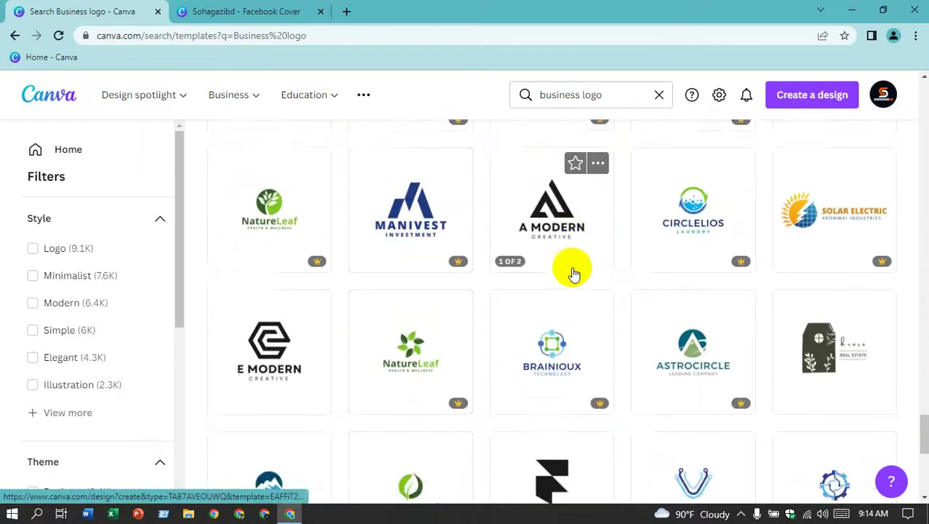
scroll(575, 273, up, 10)
scroll(574, 273, up, 5)
scroll(571, 271, up, 5)
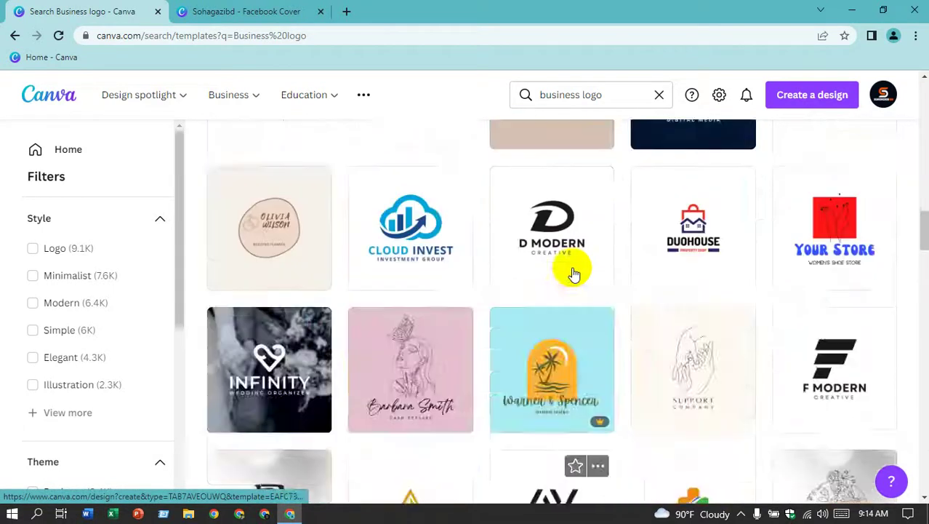
- Replace the 'business logo' query with 's' to list 34,646 templates
click(884, 98)
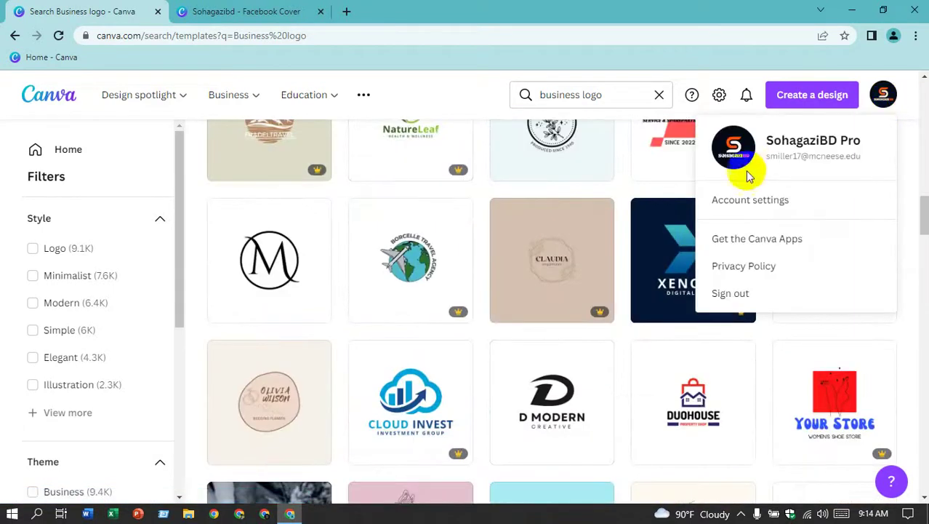
click(602, 95)
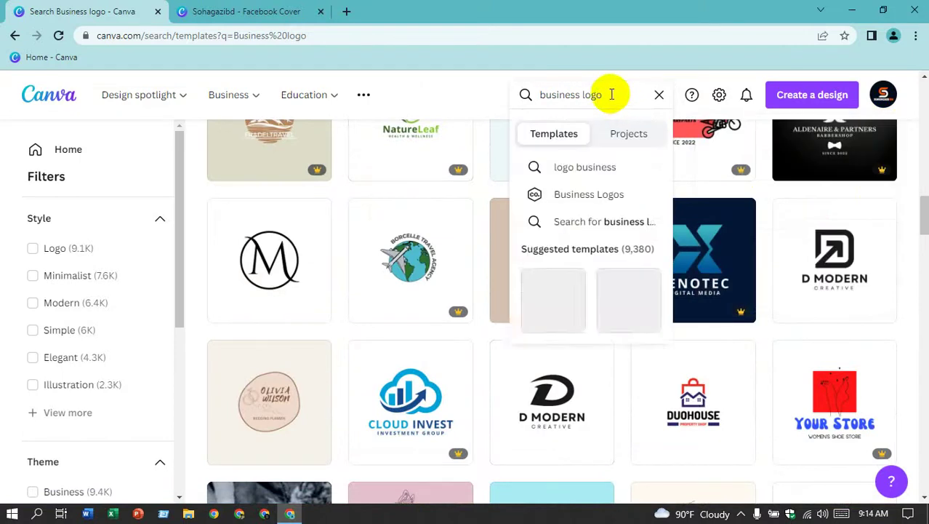
click(532, 95)
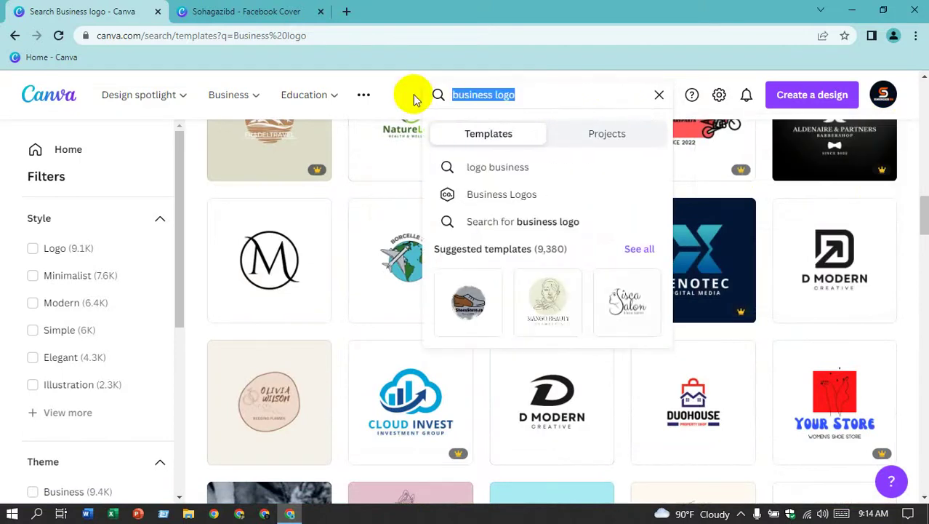
text(s)
key(Return)
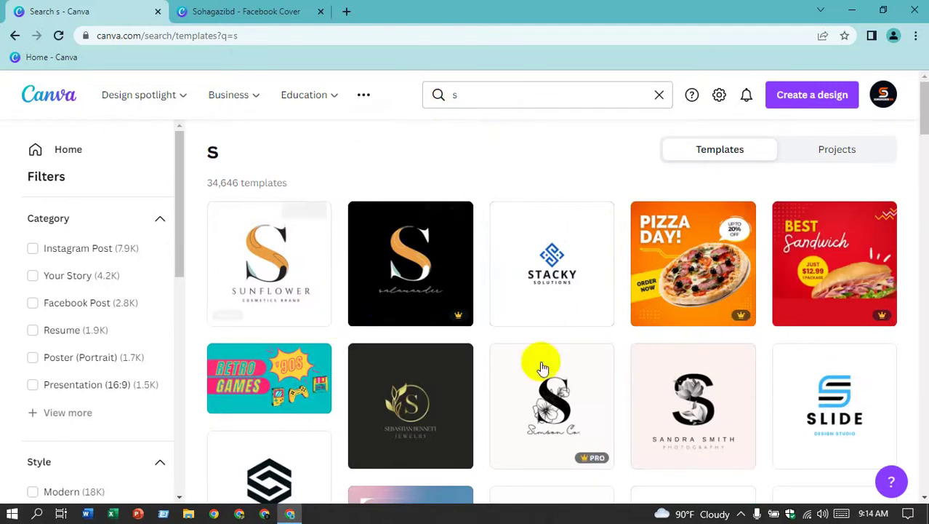
- Browse the 's' template results, briefly showing then dismissing the search suggestions
scroll(789, 350, down, 1)
scroll(761, 328, down, 2)
scroll(705, 313, down, 2)
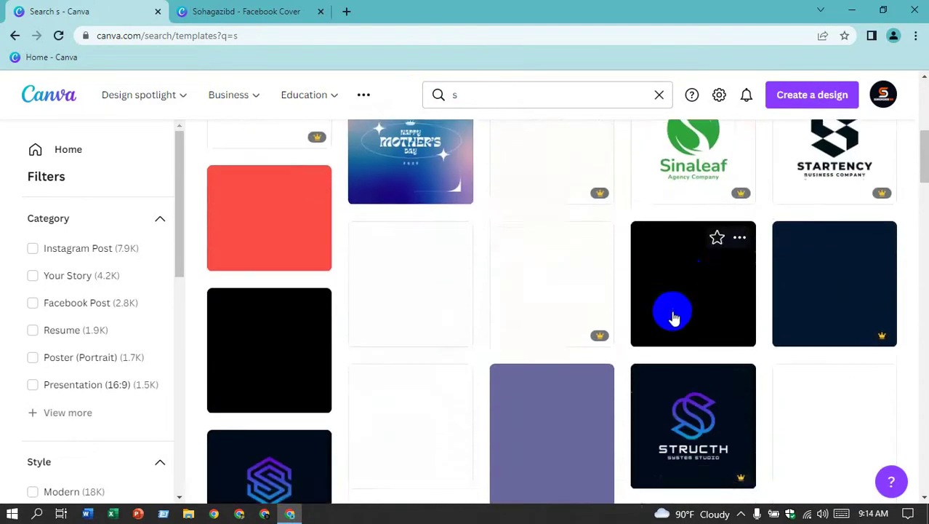
scroll(640, 309, down, 2)
scroll(634, 311, down, 1)
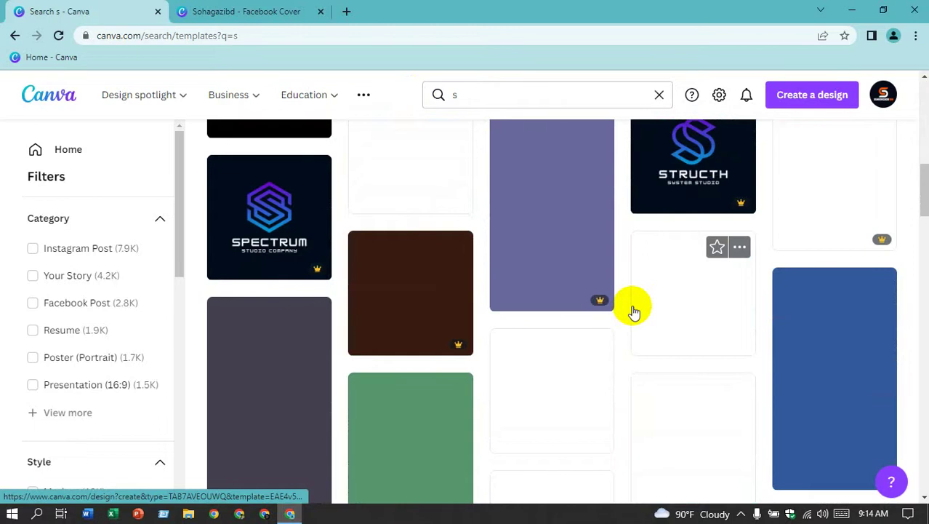
scroll(635, 311, up, 1)
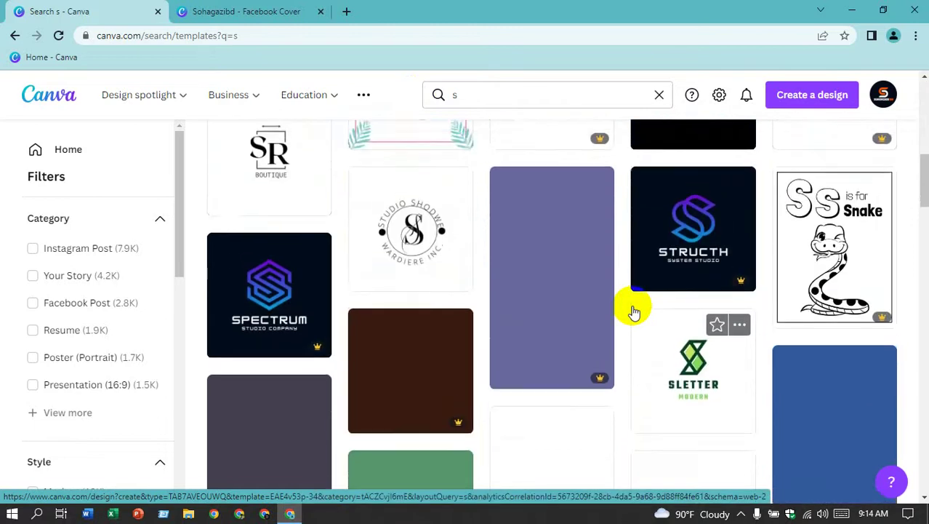
scroll(634, 312, up, 1)
scroll(634, 312, up, 1)
scroll(634, 311, down, 1)
scroll(635, 311, down, 3)
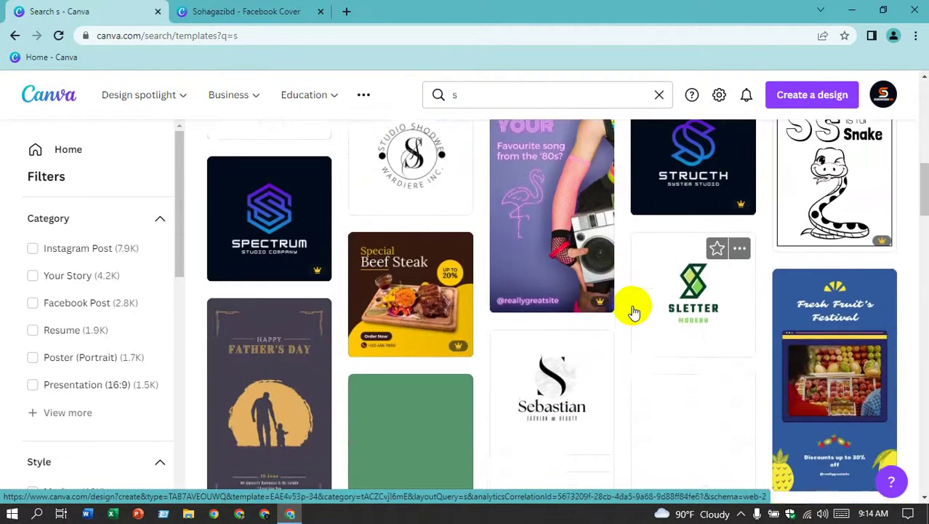
scroll(634, 311, down, 1)
scroll(634, 312, down, 1)
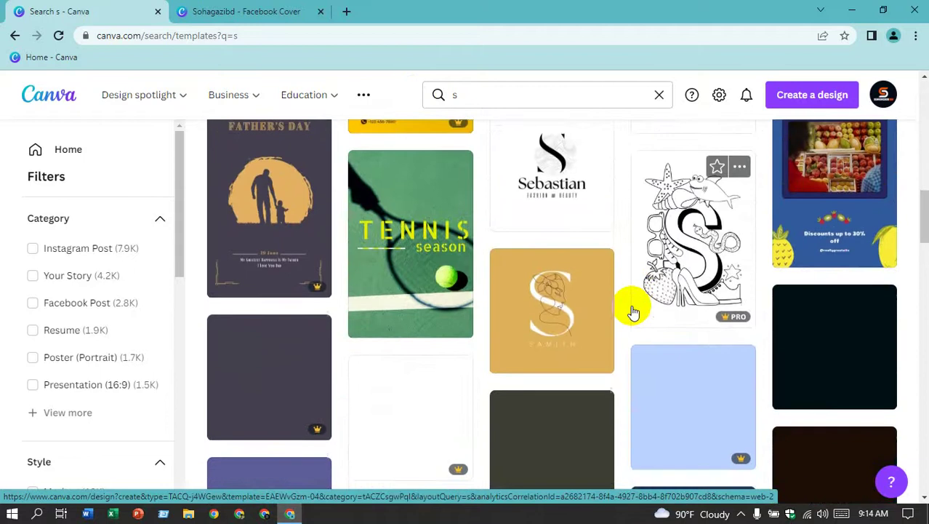
scroll(635, 310, down, 2)
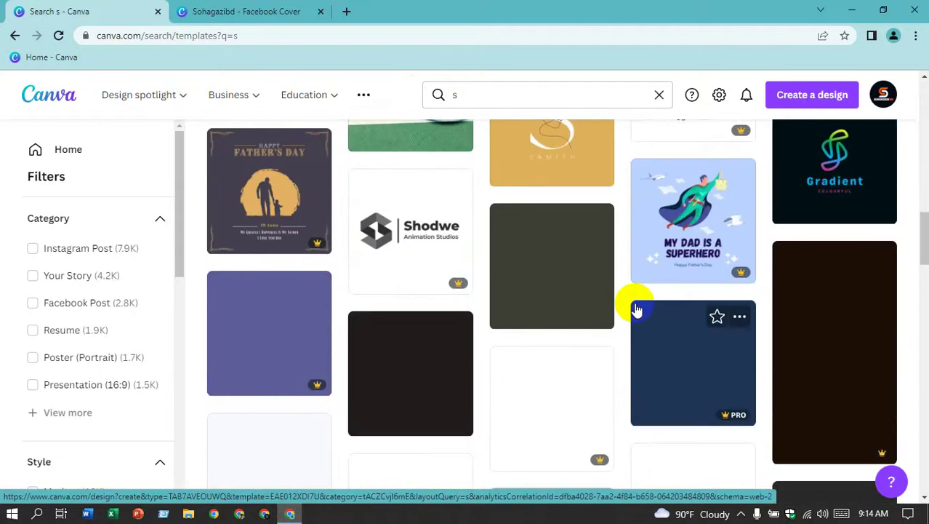
click(471, 92)
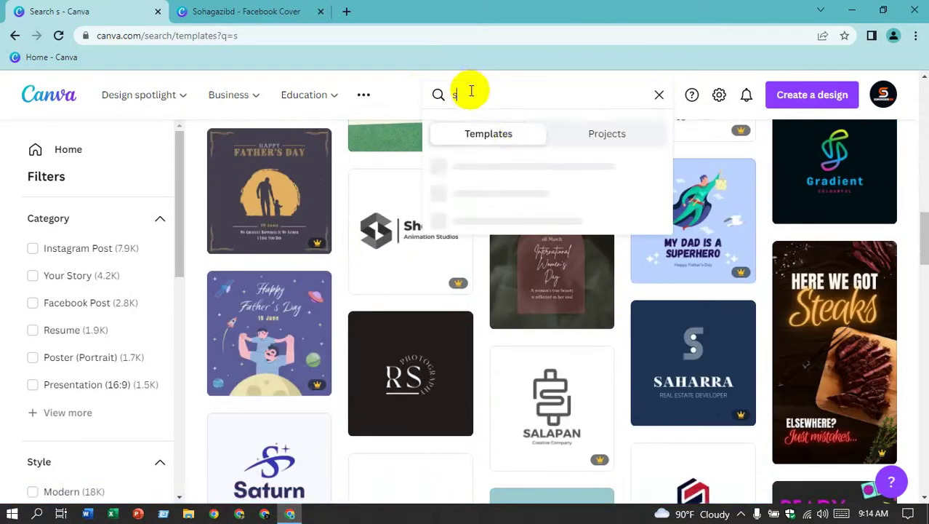
click(402, 94)
- Find the red-and-black Salford logo template and open it as a new design in a new tab
scroll(703, 248, down, 1)
scroll(703, 248, down, 2)
scroll(702, 247, down, 2)
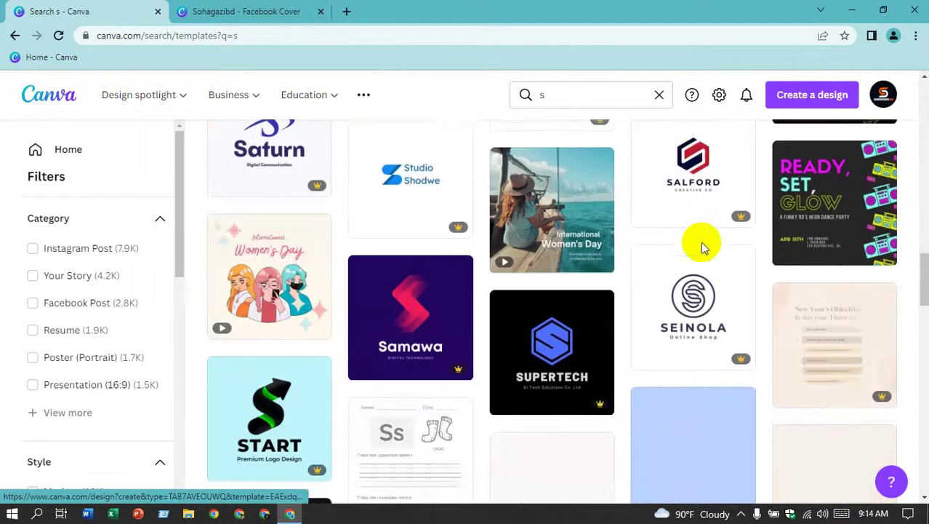
scroll(687, 245, down, 2)
scroll(612, 349, up, 2)
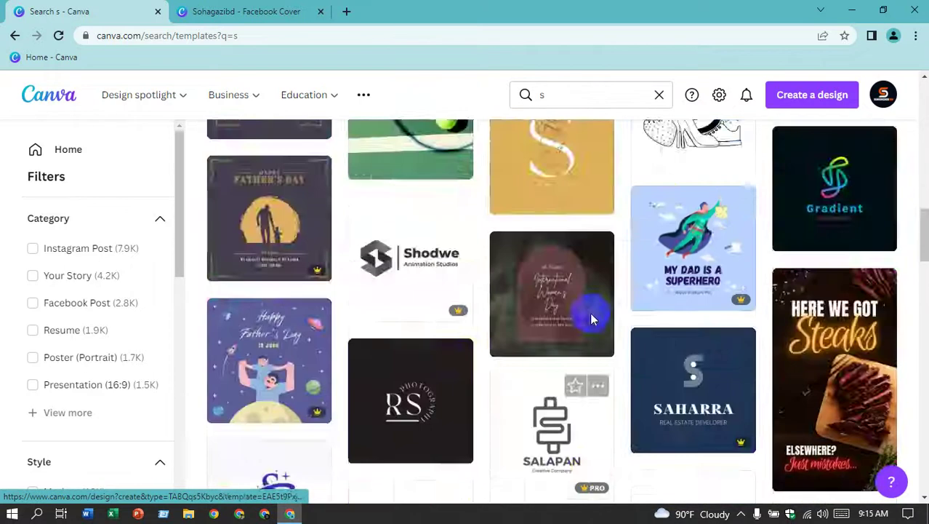
scroll(592, 313, up, 4)
scroll(592, 316, up, 1)
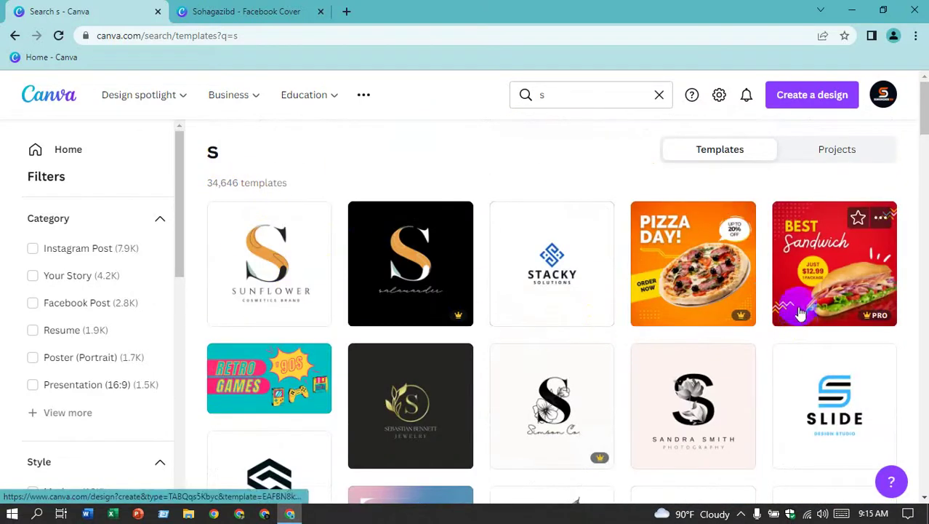
scroll(800, 312, down, 2)
scroll(796, 304, down, 2)
scroll(798, 302, down, 2)
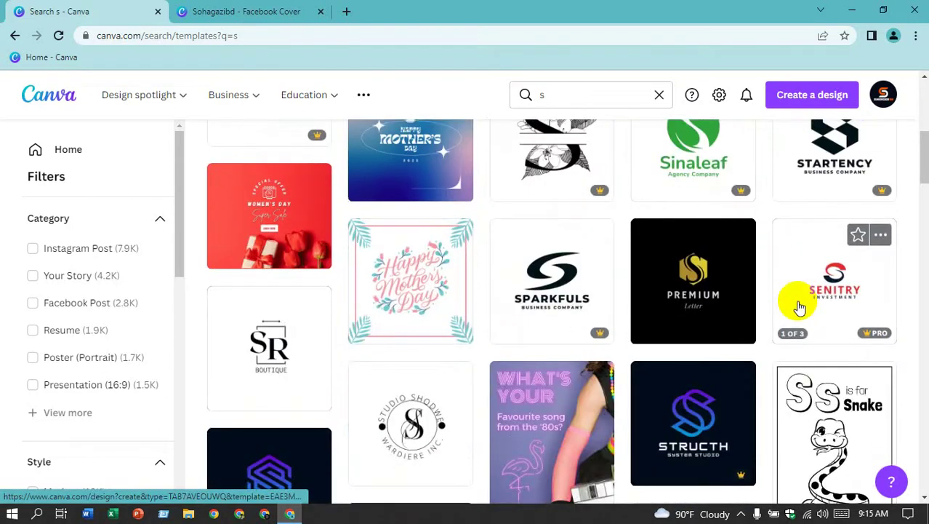
scroll(798, 307, up, 1)
scroll(798, 307, down, 4)
scroll(799, 307, down, 3)
scroll(798, 307, down, 2)
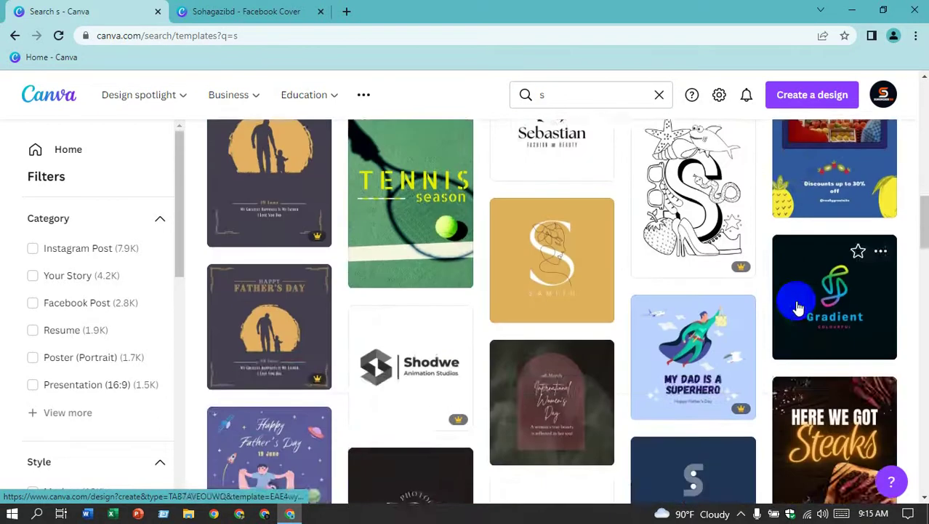
scroll(798, 307, down, 2)
scroll(798, 307, down, 4)
scroll(799, 307, down, 3)
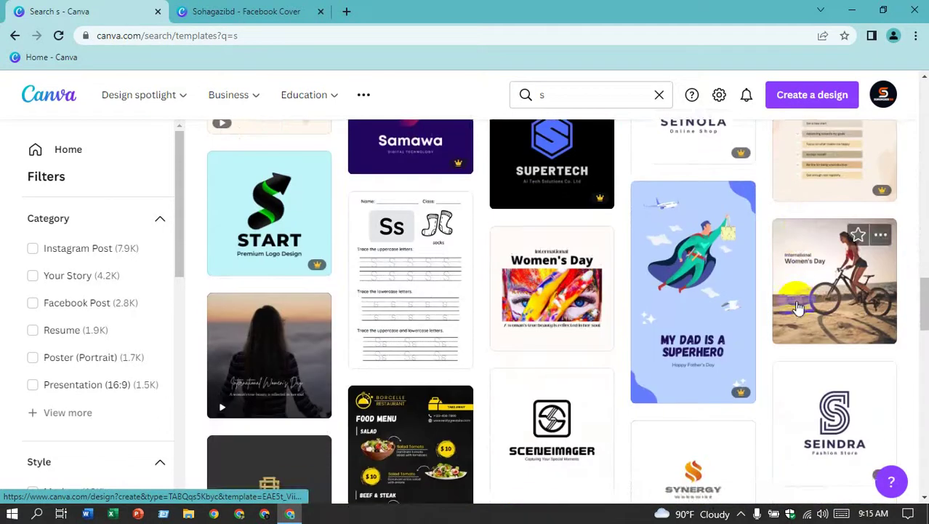
scroll(797, 308, down, 3)
scroll(798, 308, down, 2)
scroll(797, 307, down, 1)
scroll(798, 308, down, 1)
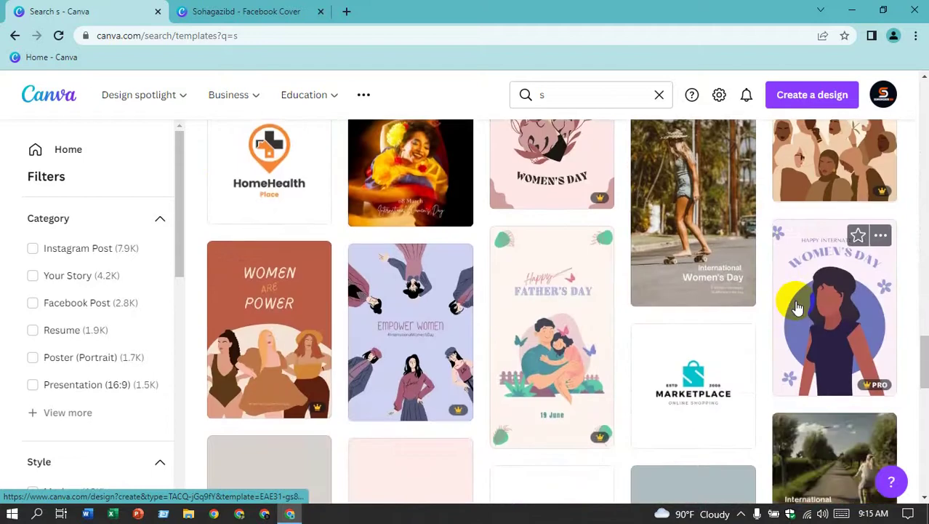
scroll(798, 308, down, 3)
scroll(798, 307, down, 2)
scroll(798, 308, down, 2)
scroll(798, 308, down, 1)
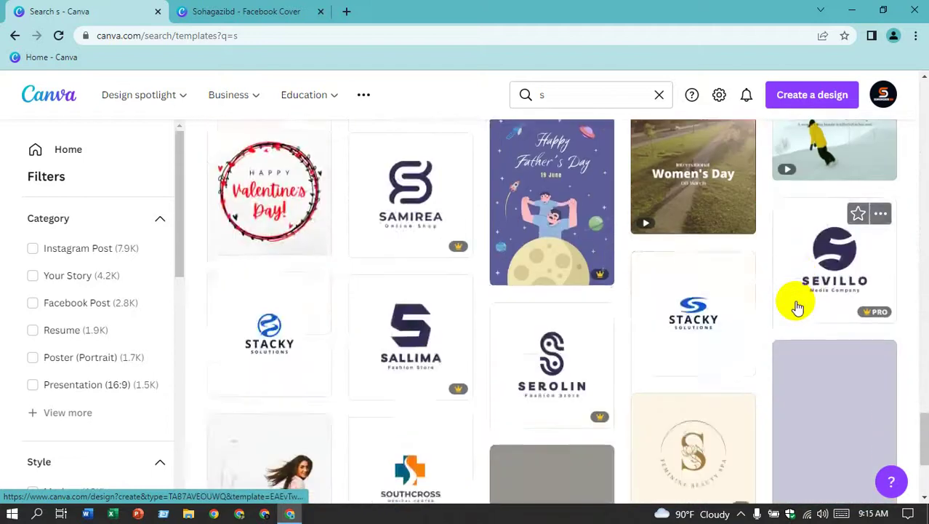
scroll(798, 307, down, 2)
scroll(798, 307, down, 2)
scroll(798, 307, down, 1)
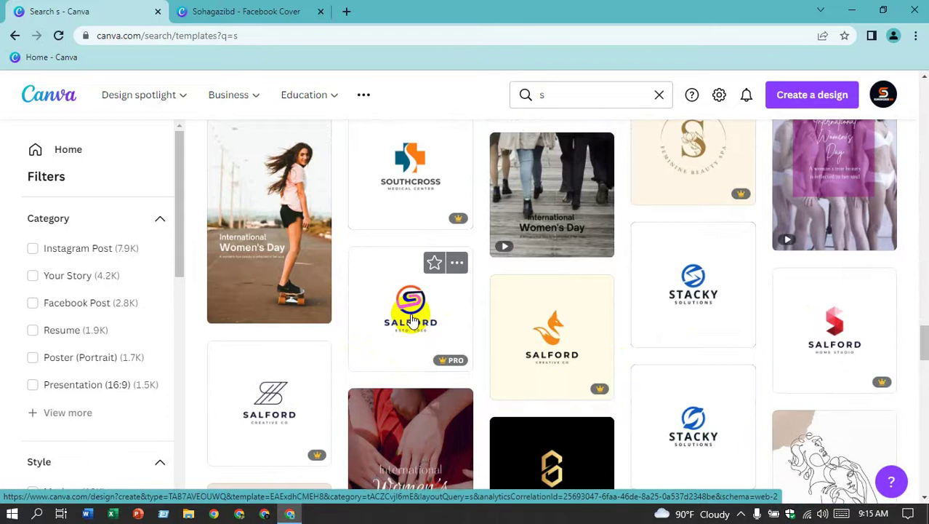
scroll(509, 313, down, 2)
scroll(654, 309, down, 1)
scroll(698, 313, down, 2)
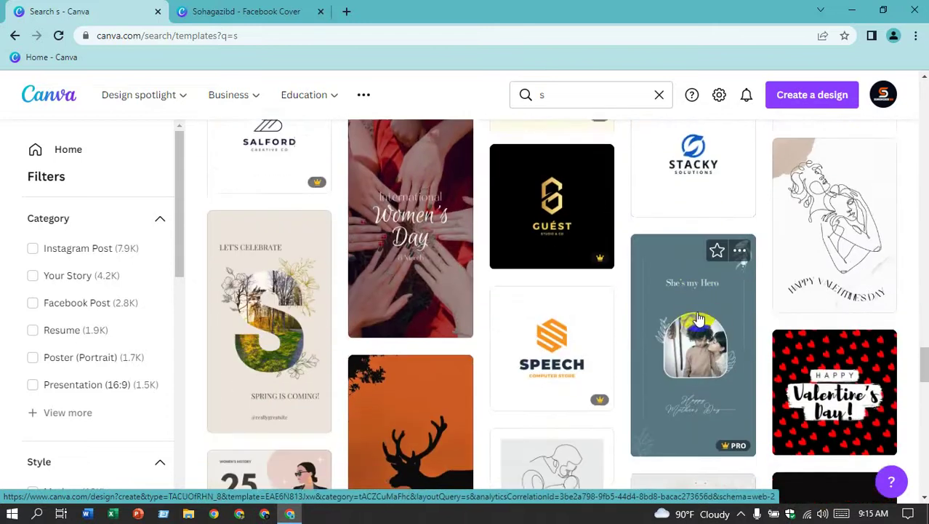
scroll(700, 318, down, 1)
scroll(700, 316, down, 4)
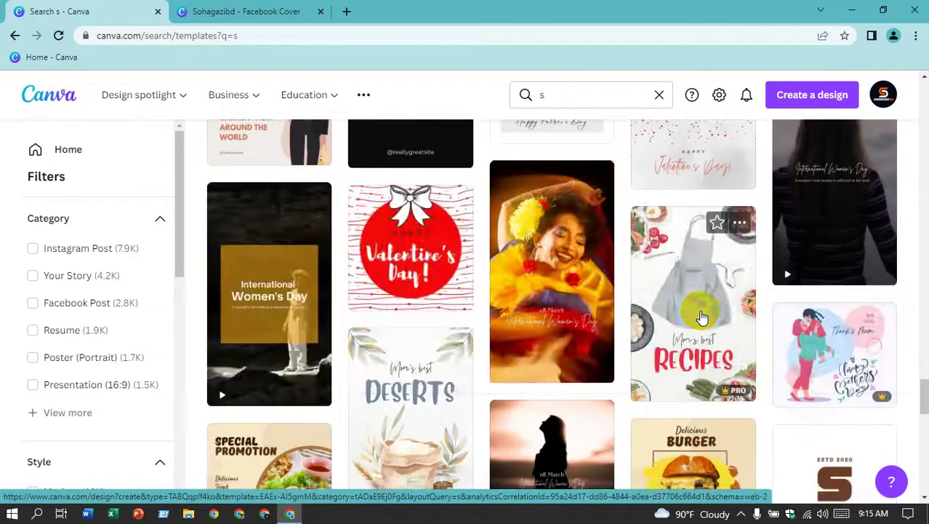
scroll(700, 314, down, 3)
scroll(700, 314, down, 1)
scroll(701, 314, down, 2)
scroll(700, 314, down, 2)
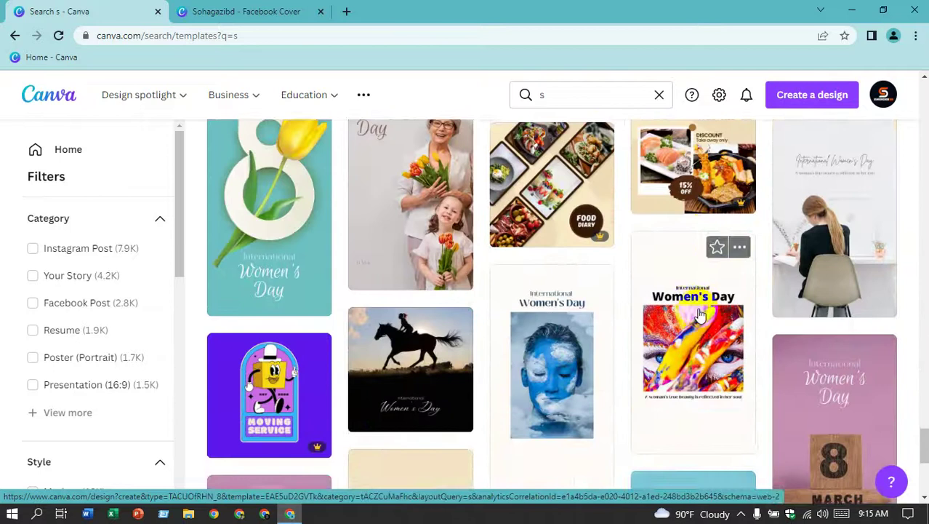
scroll(701, 314, down, 1)
scroll(700, 314, down, 2)
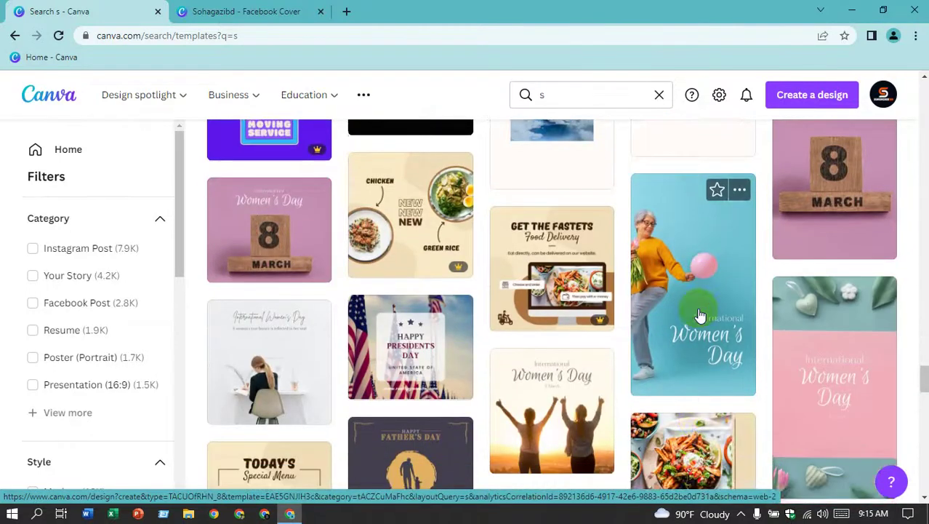
scroll(700, 314, down, 2)
scroll(701, 314, down, 4)
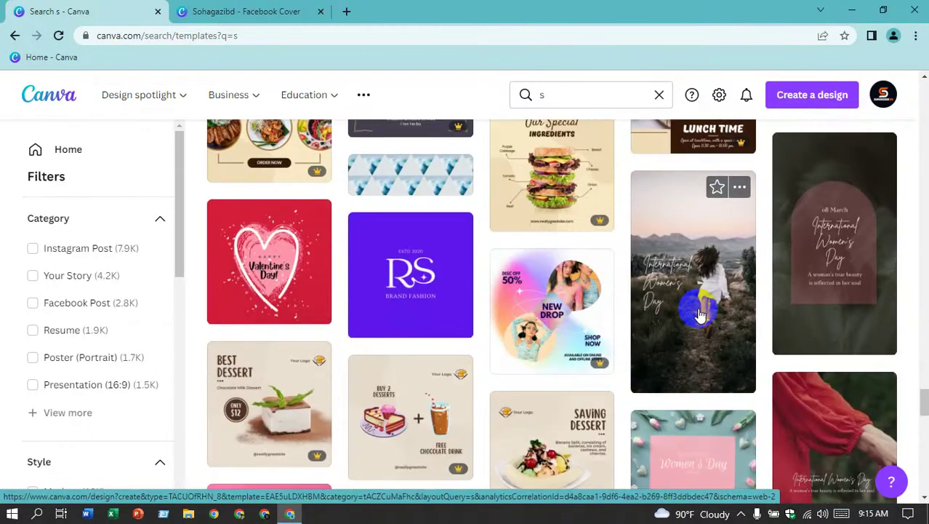
scroll(698, 314, down, 1)
scroll(698, 314, up, 3)
scroll(698, 314, up, 3)
scroll(698, 314, up, 3)
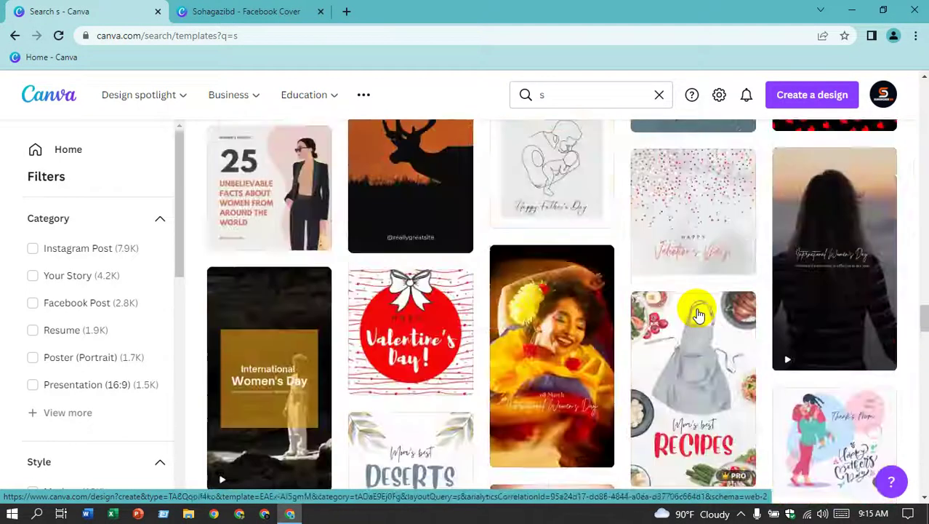
scroll(698, 314, down, 5)
scroll(635, 291, down, 3)
scroll(632, 295, up, 1)
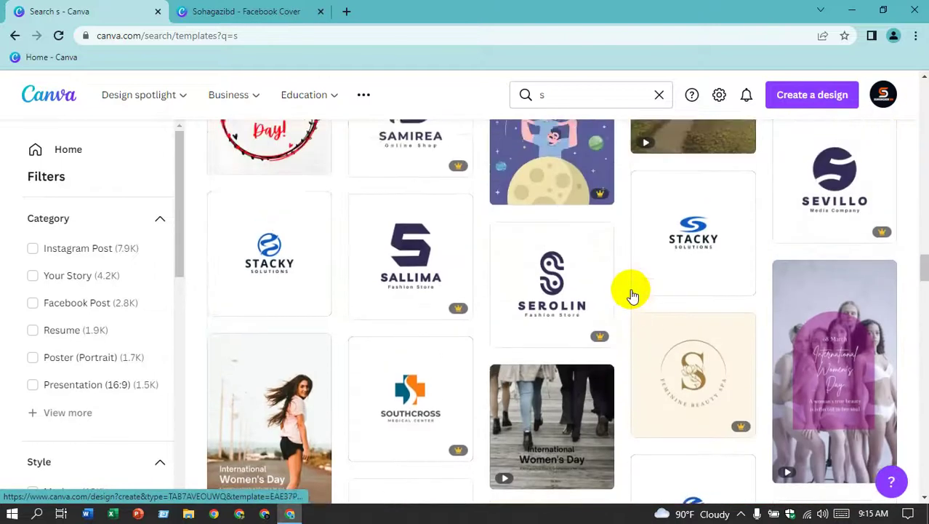
scroll(633, 295, up, 3)
scroll(632, 295, up, 1)
scroll(633, 295, up, 3)
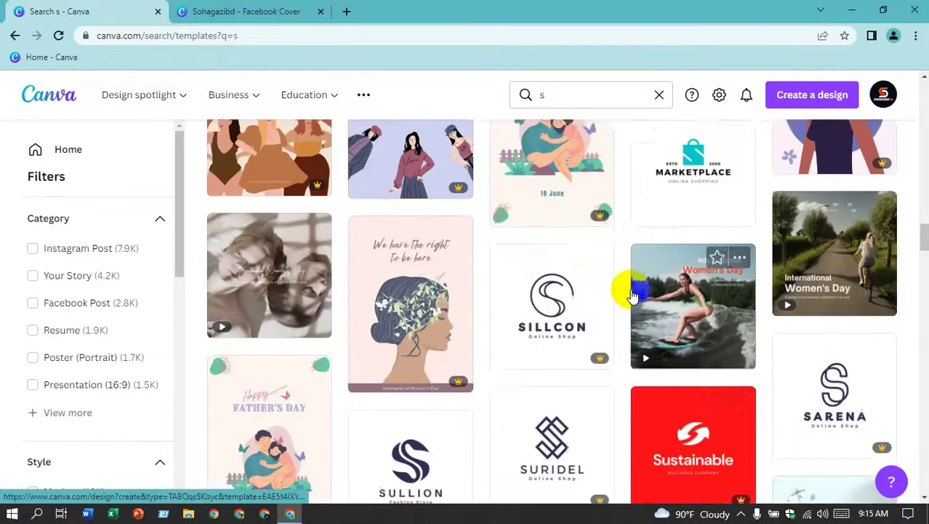
scroll(632, 294, up, 1)
scroll(632, 295, up, 3)
scroll(630, 293, up, 1)
scroll(631, 293, up, 2)
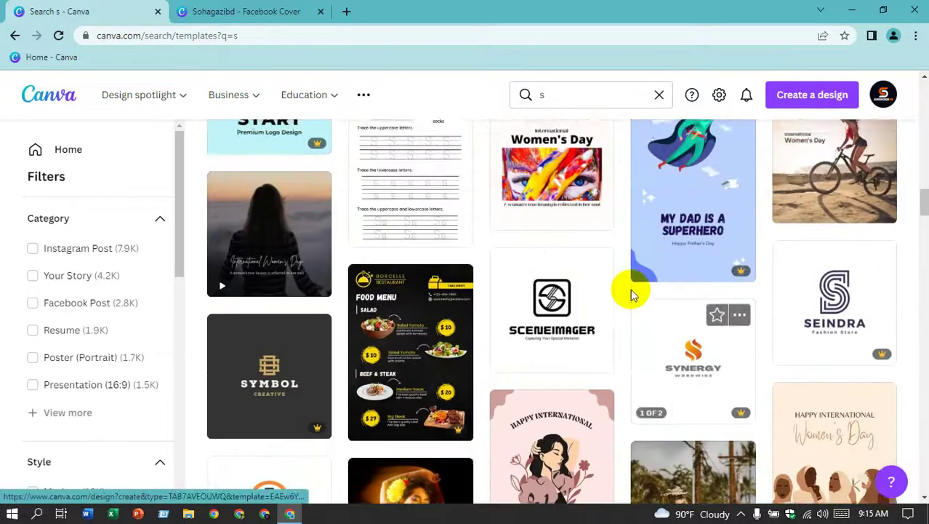
scroll(631, 293, up, 1)
scroll(630, 293, up, 2)
scroll(630, 293, up, 3)
scroll(633, 295, up, 1)
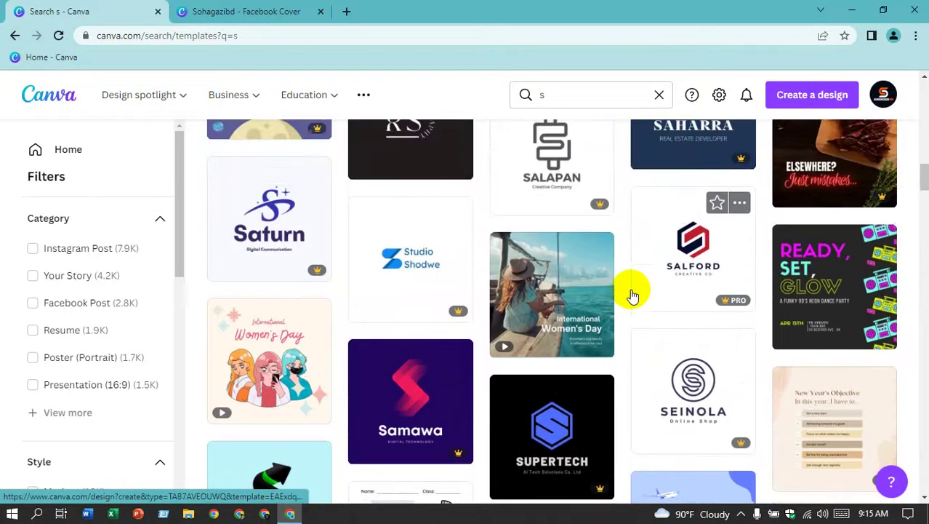
click(701, 254)
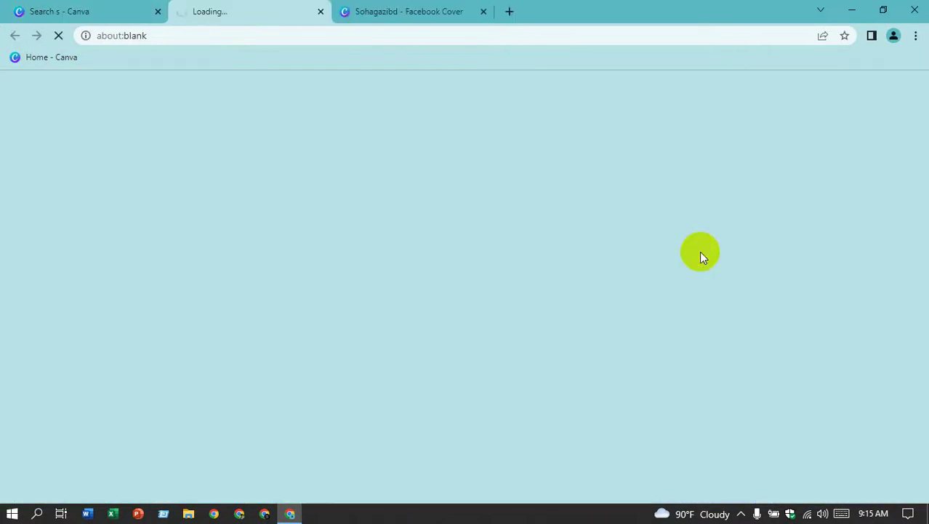
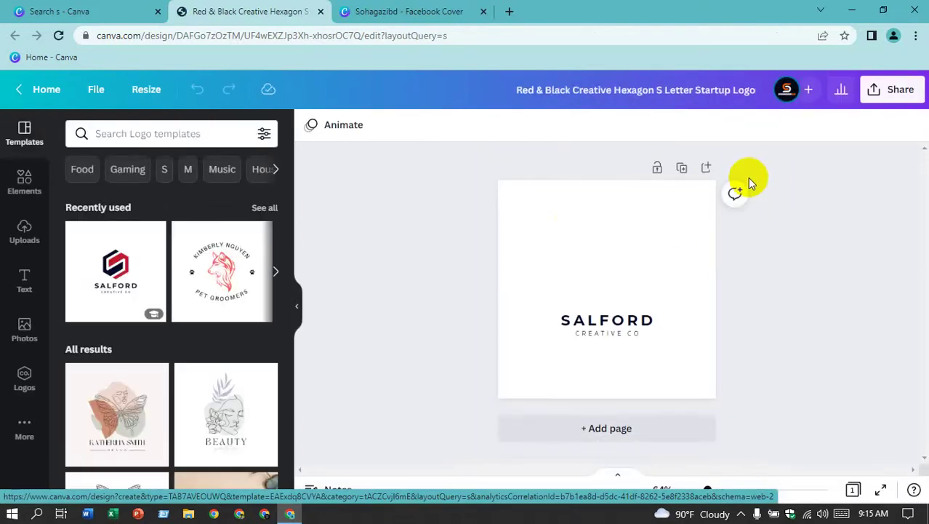
- Select the hexagon logo and search the Elements panel for 's'
click(611, 267)
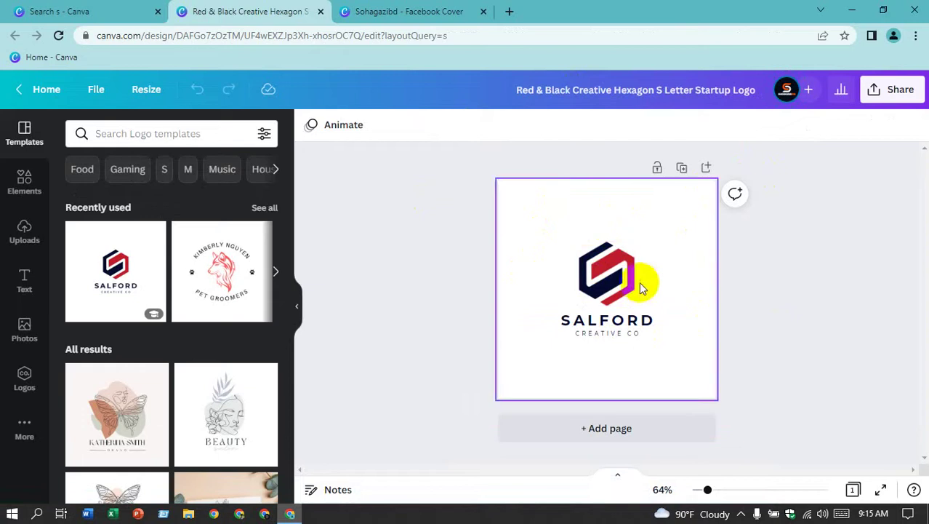
click(21, 187)
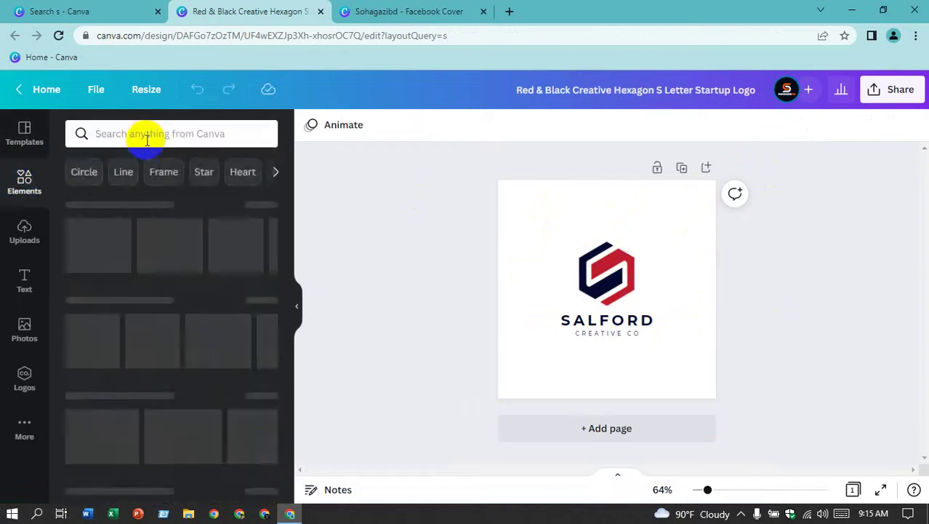
click(148, 134)
text(s)
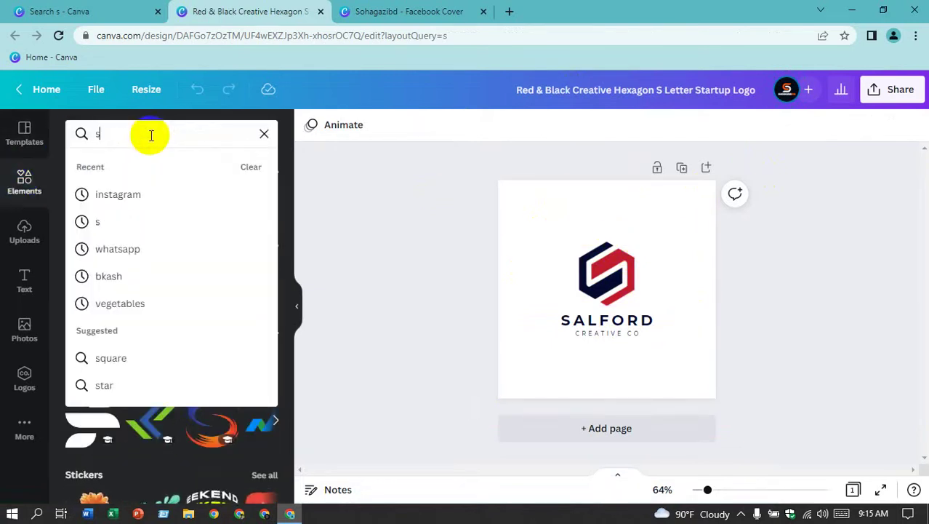
key(Return)
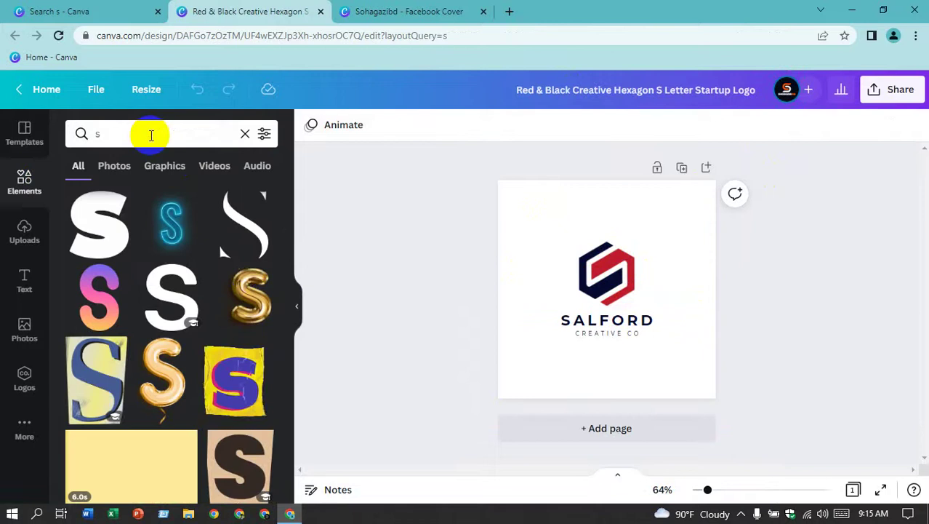
- Filter the 's' search results to Graphics and browse the S-letter graphics
scroll(167, 291, down, 2)
scroll(170, 289, down, 2)
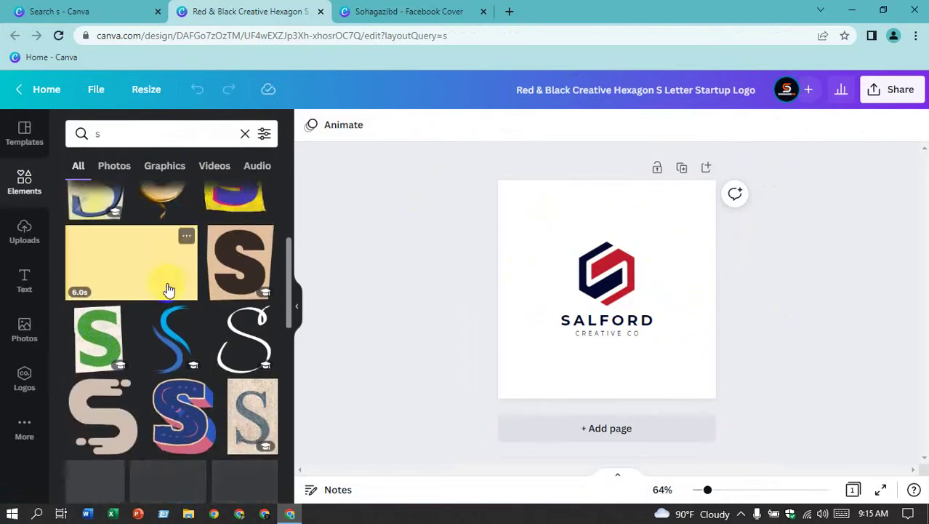
click(120, 170)
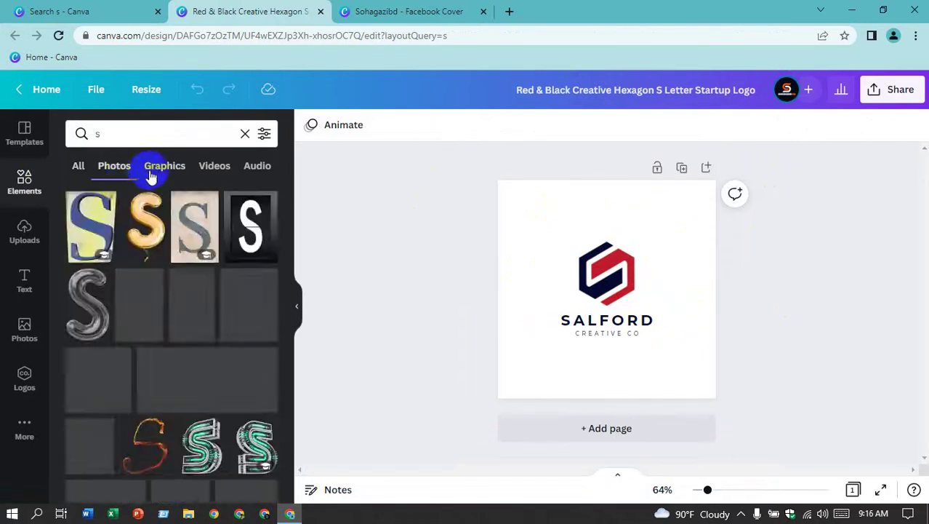
click(158, 169)
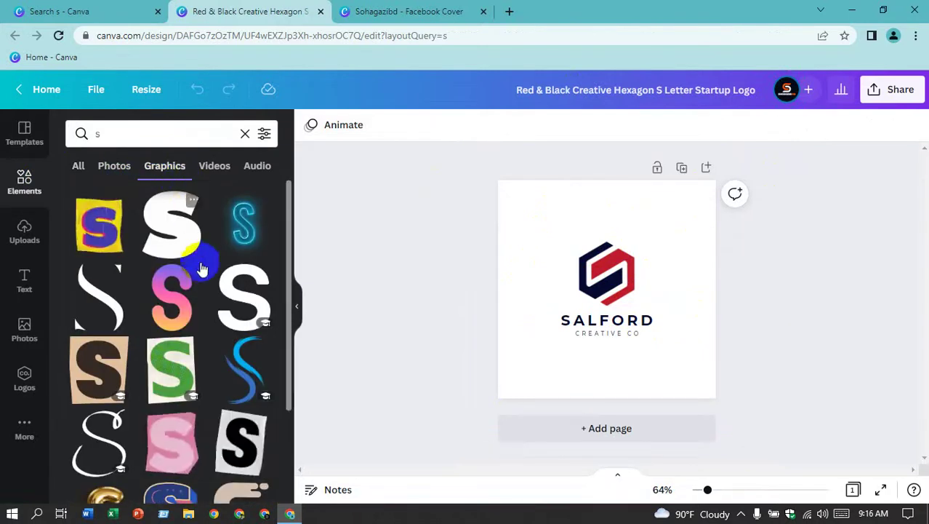
scroll(204, 269, down, 1)
scroll(201, 282, down, 3)
scroll(202, 281, down, 2)
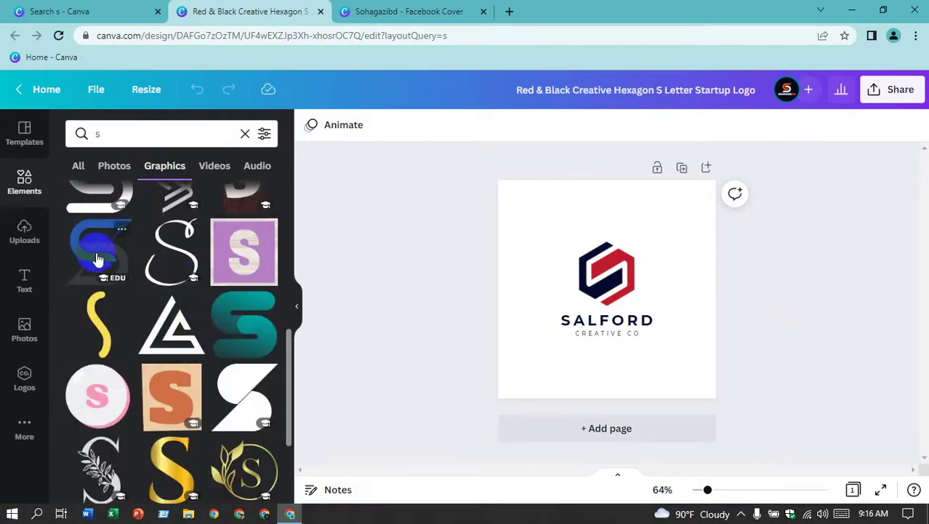
- Add the blue S graphic onto the logo and a black S to a new page 2
click(632, 283)
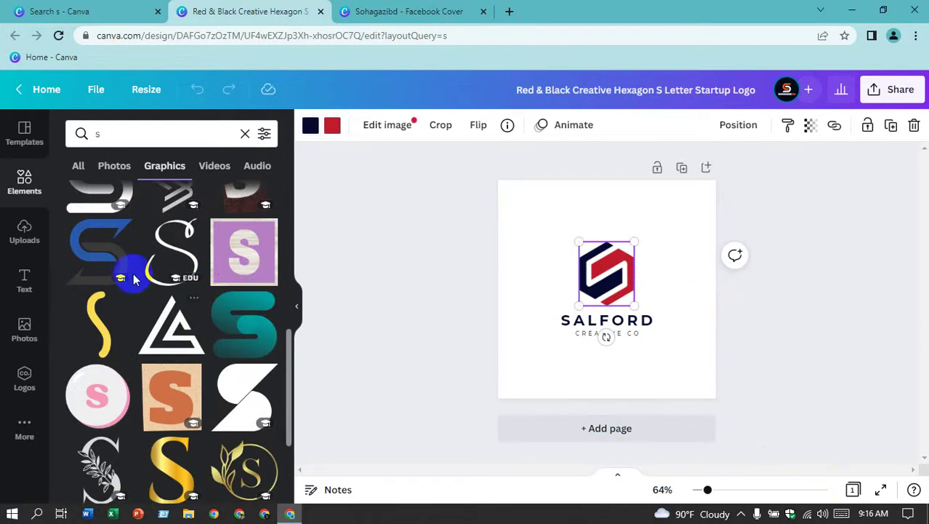
click(101, 257)
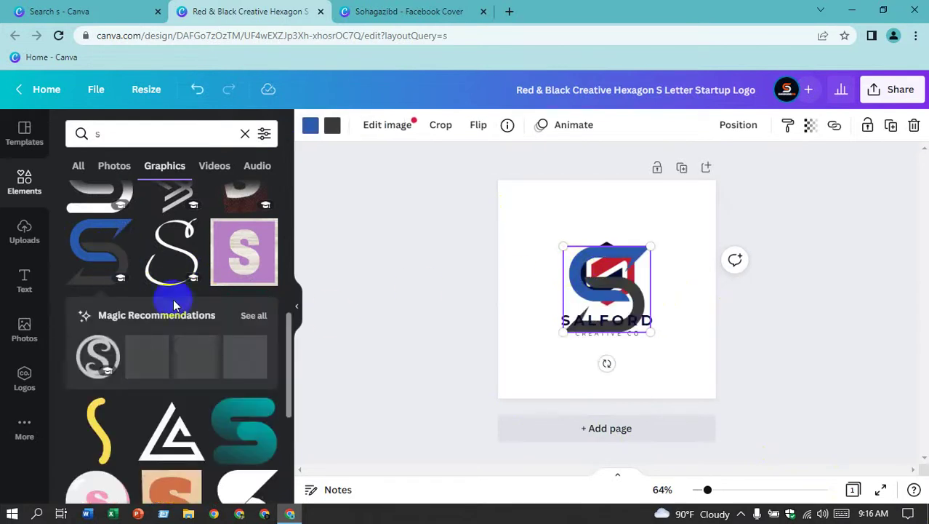
scroll(173, 298, up, 2)
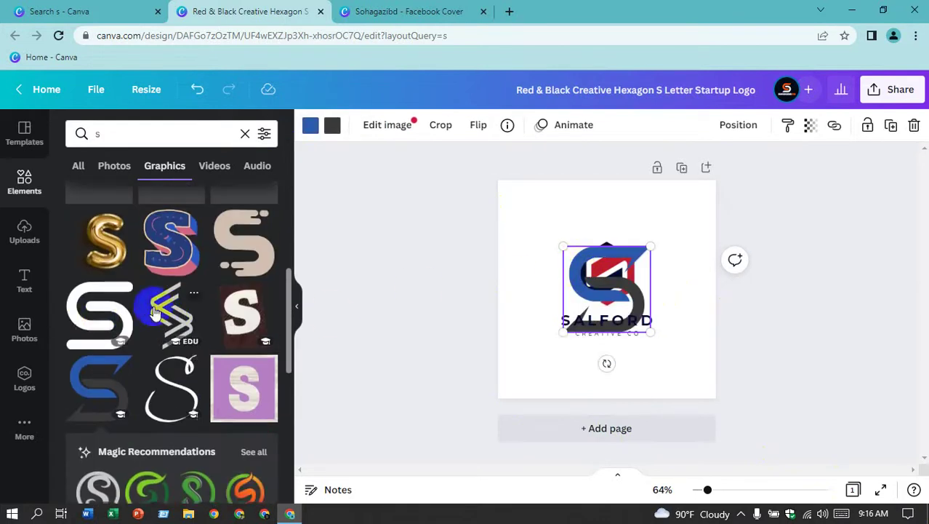
click(604, 429)
click(100, 315)
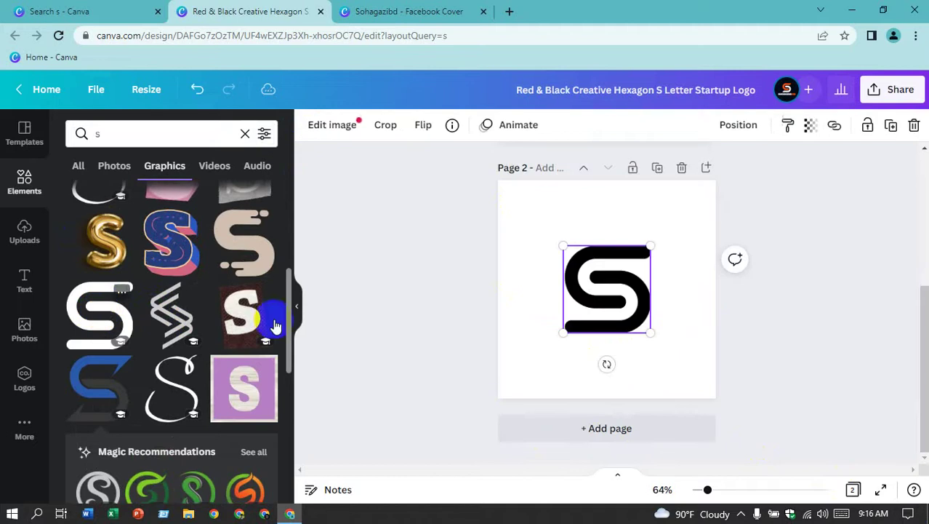
click(848, 222)
- Add a third page holding the red and grey S graphic
click(601, 291)
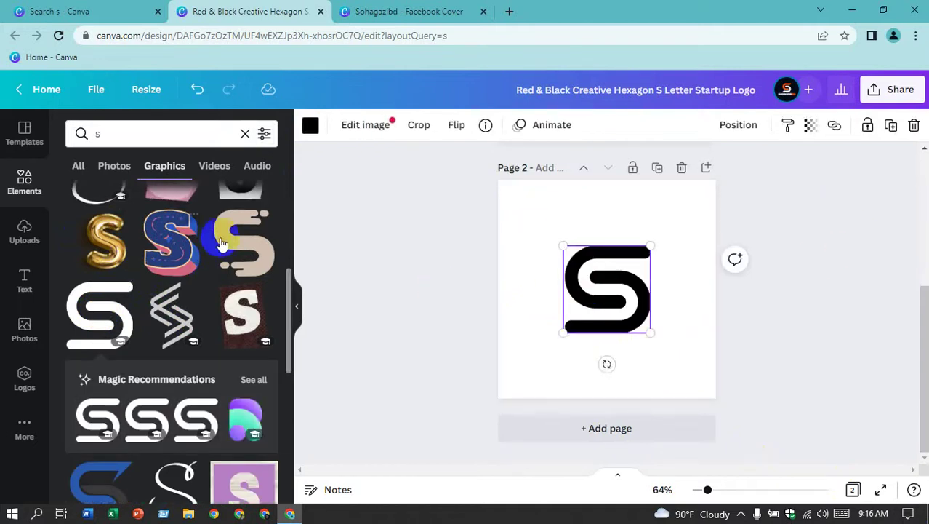
scroll(218, 384, down, 2)
scroll(186, 387, down, 3)
scroll(190, 390, down, 3)
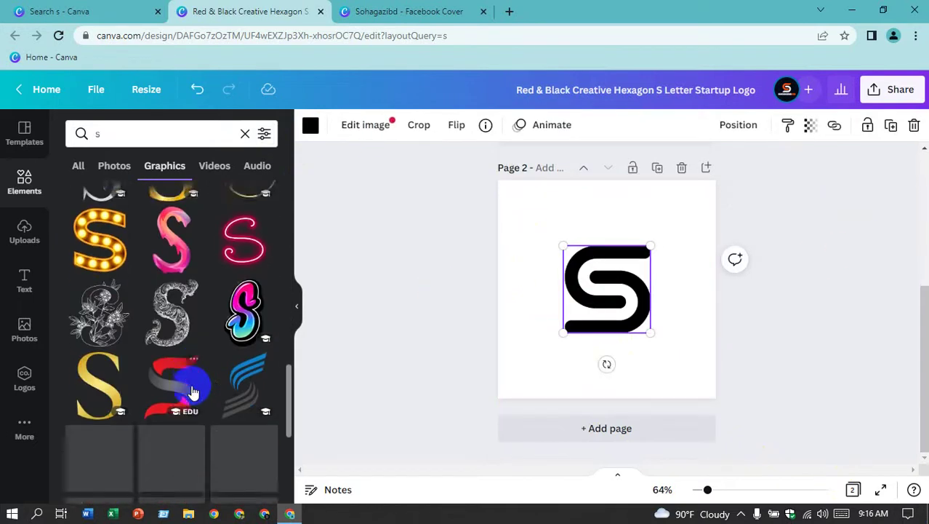
scroll(193, 386, down, 2)
click(535, 426)
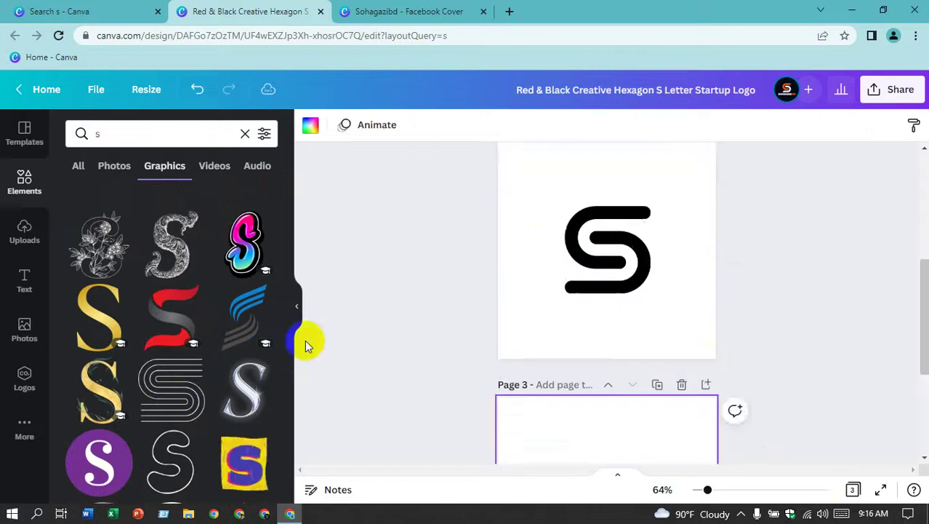
click(174, 320)
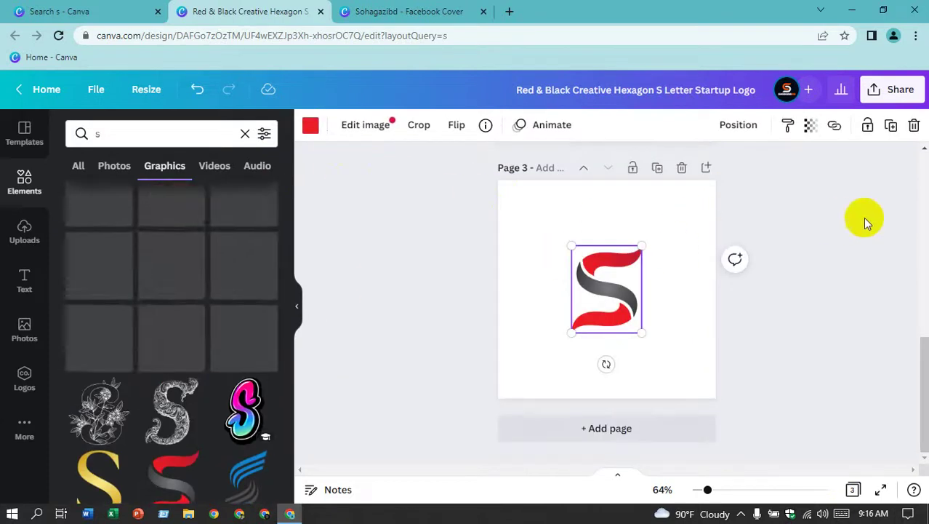
- Move the blue S above SALFORD, delete the Salford page 1, and return to 's' template results
scroll(864, 217, up, 5)
scroll(753, 208, up, 3)
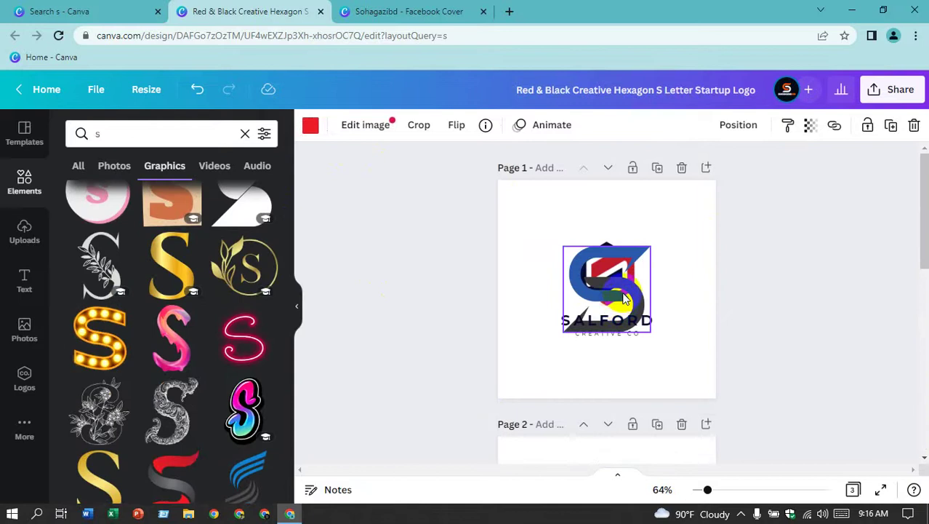
drag(624, 298, 603, 251)
click(684, 169)
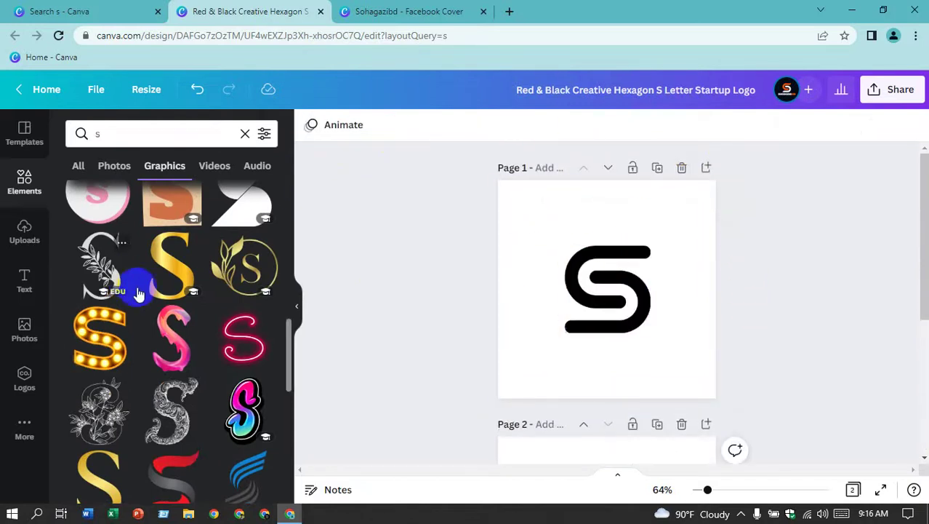
scroll(138, 293, up, 10)
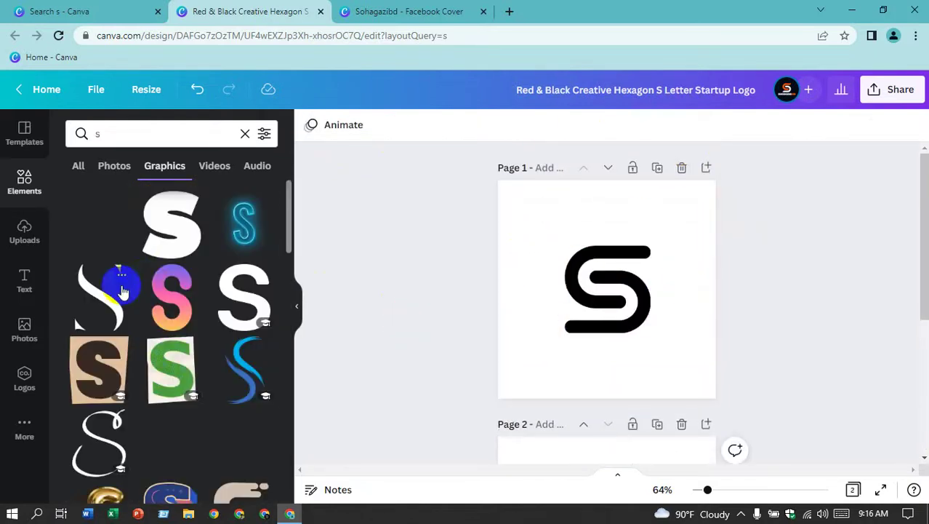
click(87, 11)
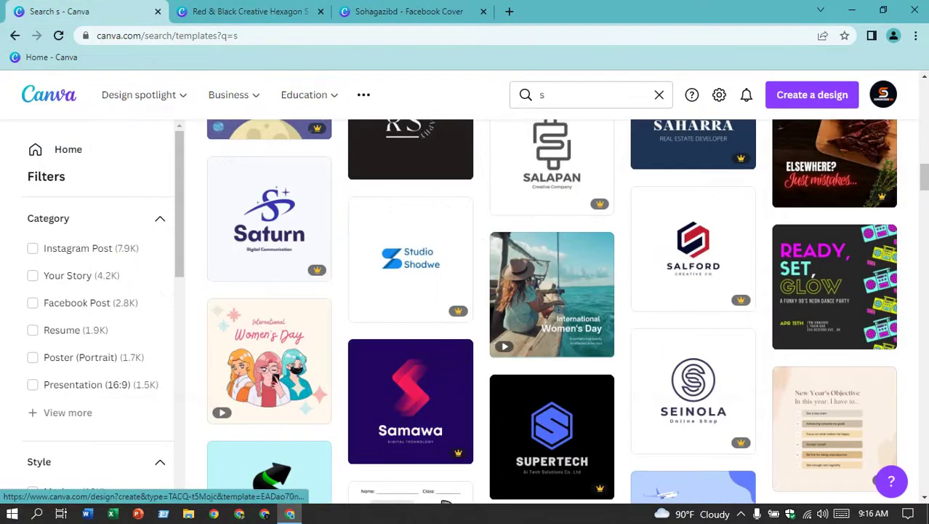
- Find the orange fire-style Synergy S logo among the 's' templates and open it in a new tab
scroll(795, 265, up, 2)
scroll(795, 266, up, 1)
scroll(664, 305, up, 2)
scroll(664, 306, up, 1)
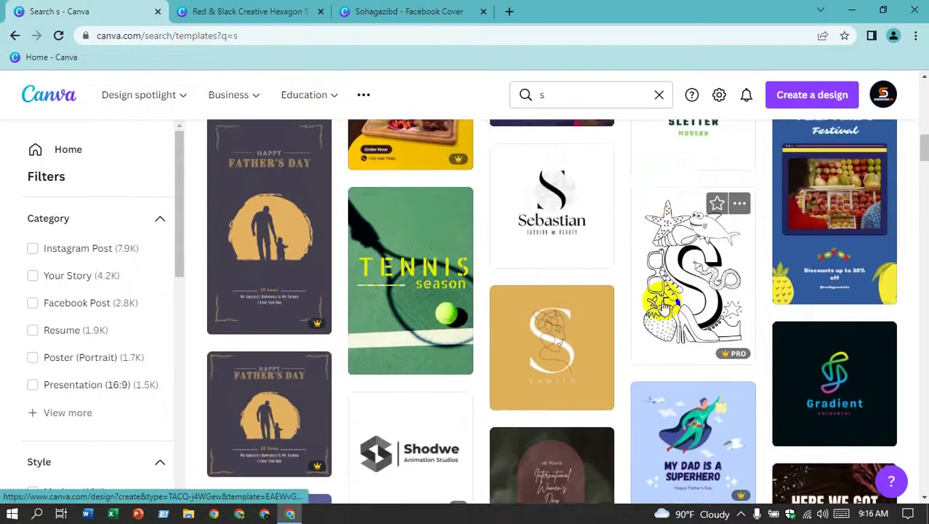
scroll(664, 305, up, 1)
scroll(643, 300, up, 1)
scroll(709, 306, up, 1)
scroll(777, 307, up, 2)
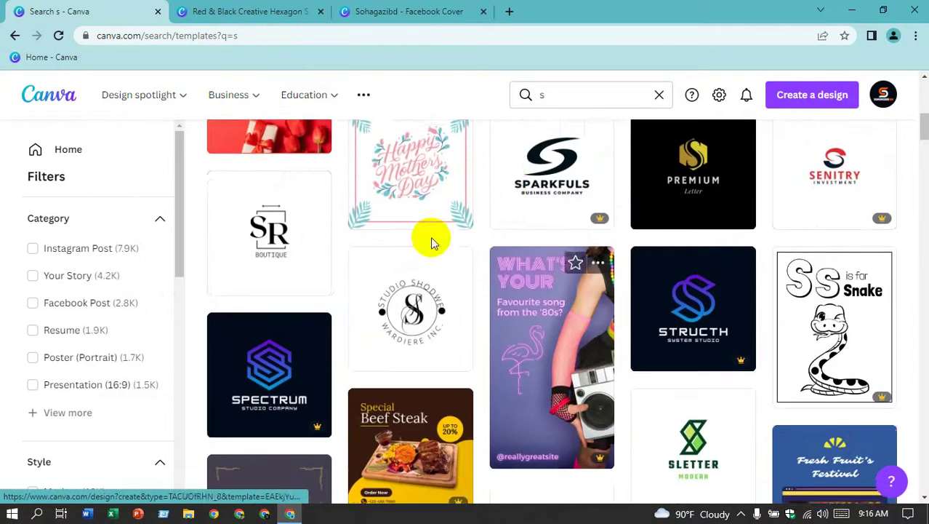
scroll(451, 245, up, 1)
scroll(829, 276, up, 1)
scroll(833, 280, up, 2)
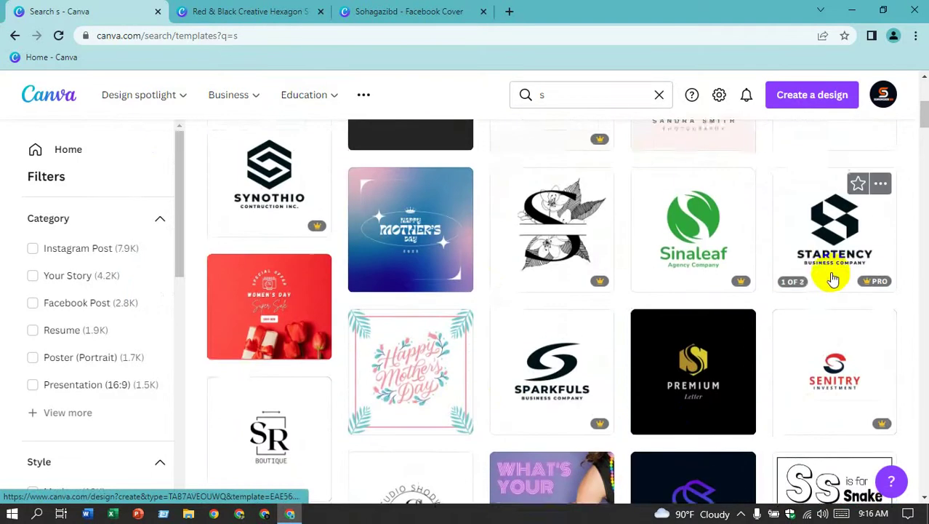
scroll(833, 280, up, 2)
scroll(825, 270, up, 3)
scroll(822, 269, down, 1)
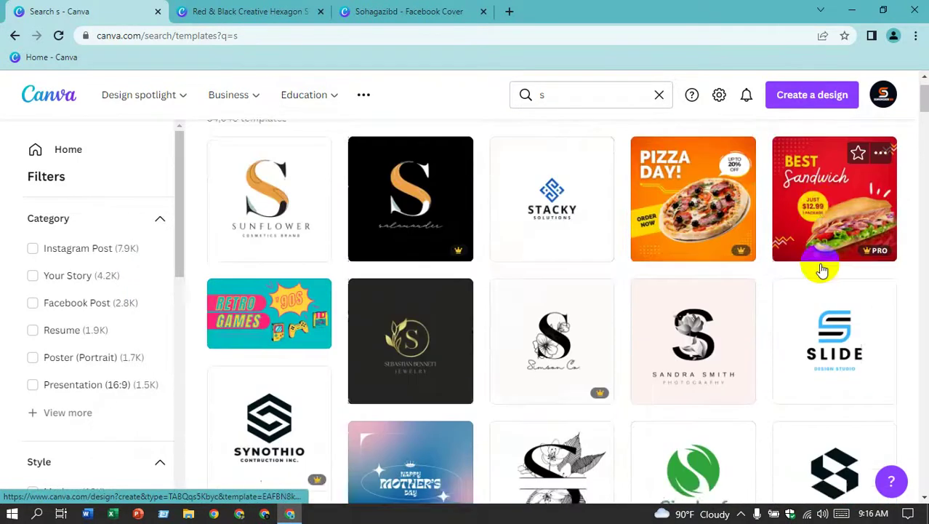
scroll(822, 270, down, 2)
scroll(822, 270, down, 1)
scroll(820, 269, down, 1)
scroll(820, 269, down, 1)
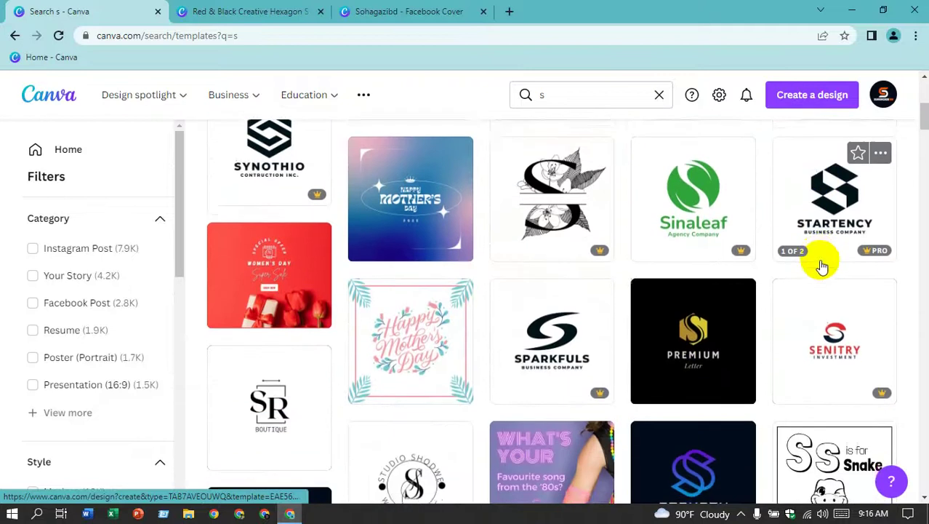
scroll(836, 267, down, 1)
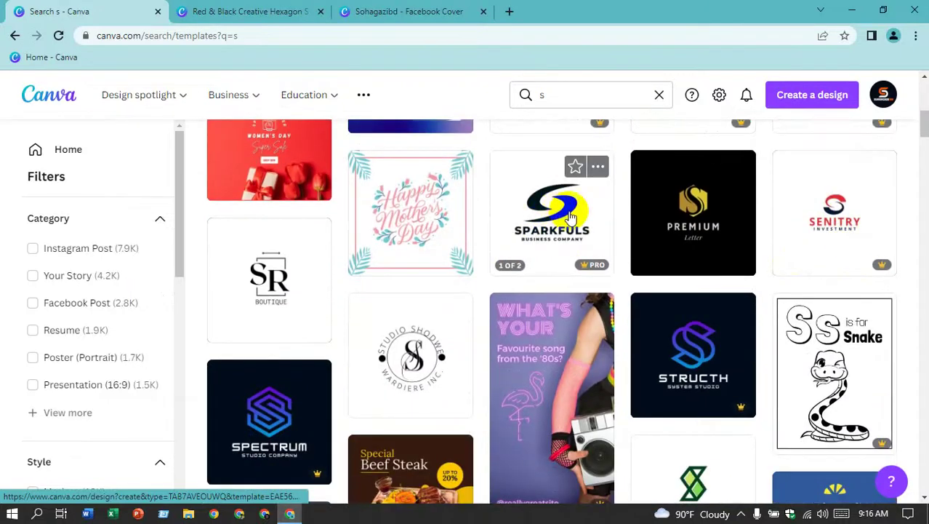
scroll(740, 263, down, 1)
scroll(794, 265, down, 1)
scroll(792, 286, down, 2)
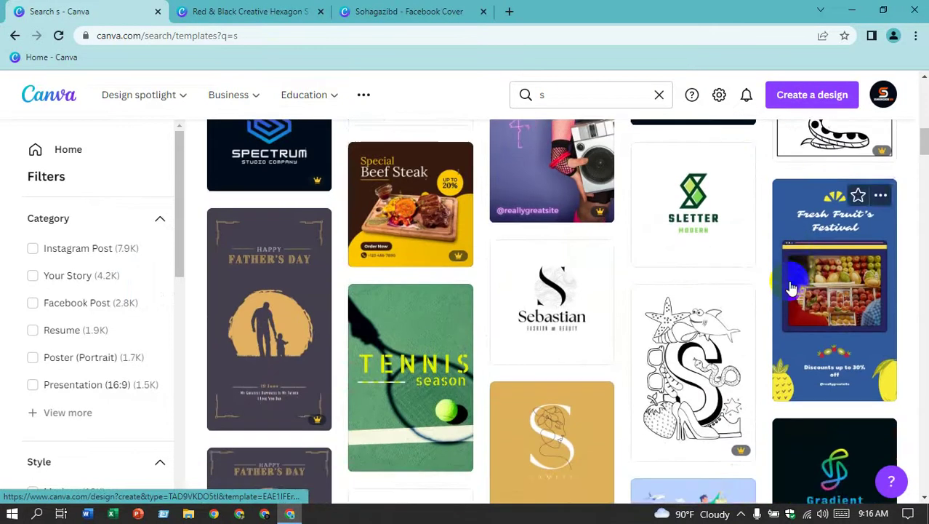
scroll(790, 283, down, 2)
scroll(782, 291, down, 2)
scroll(778, 293, down, 2)
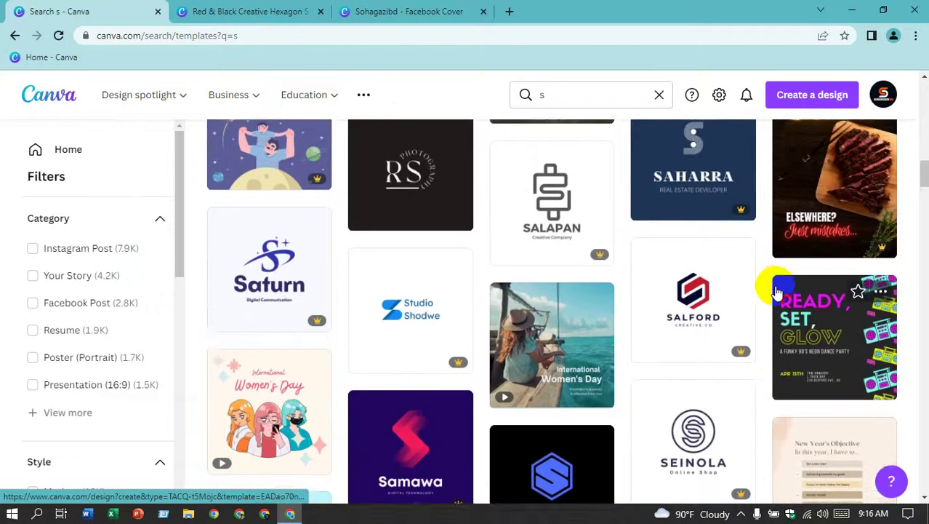
scroll(778, 291, down, 1)
scroll(785, 271, down, 3)
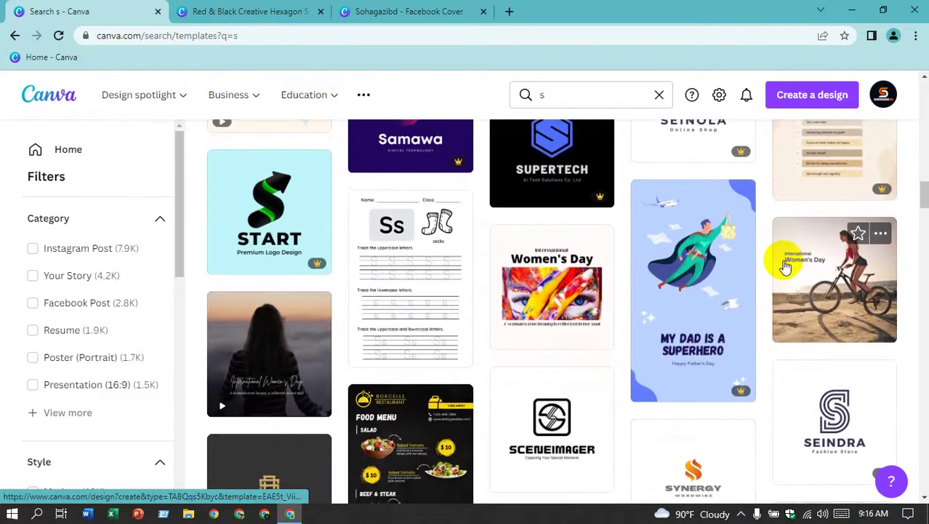
scroll(786, 271, down, 2)
scroll(784, 269, down, 2)
scroll(782, 268, down, 3)
scroll(779, 266, down, 1)
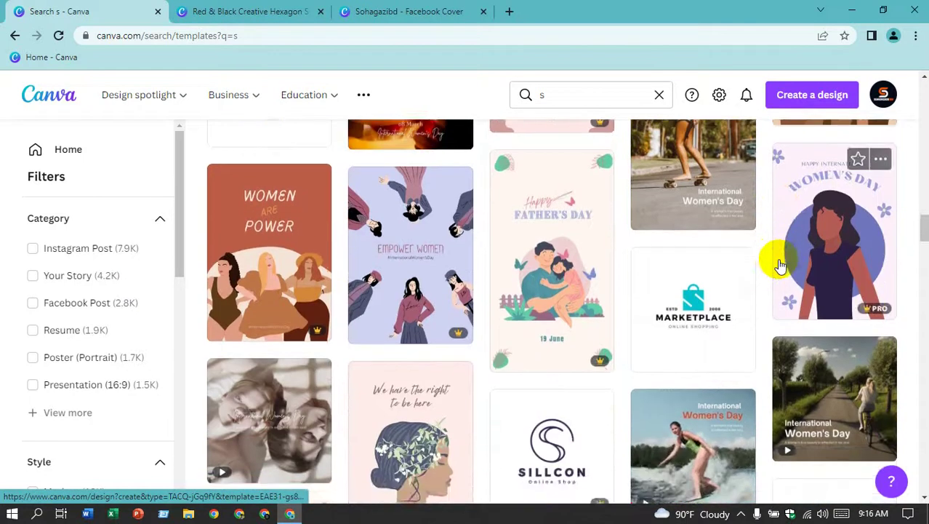
scroll(779, 265, down, 2)
scroll(776, 263, up, 1)
scroll(777, 263, down, 3)
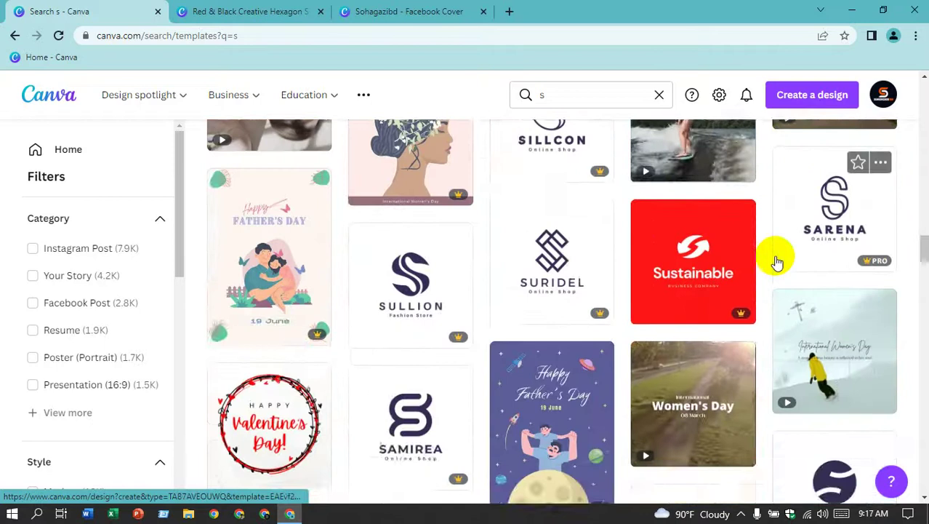
scroll(776, 261, down, 2)
scroll(776, 262, down, 2)
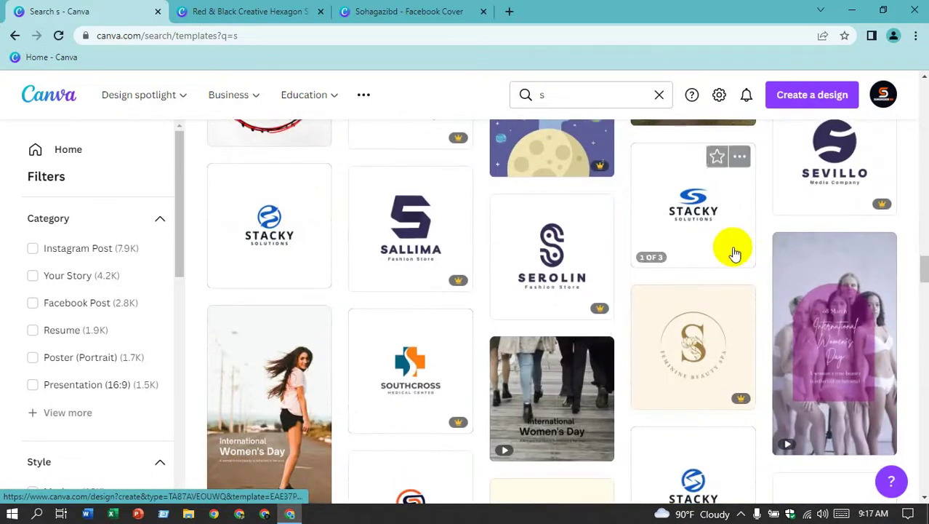
scroll(730, 249, down, 1)
scroll(730, 248, down, 1)
scroll(733, 252, down, 1)
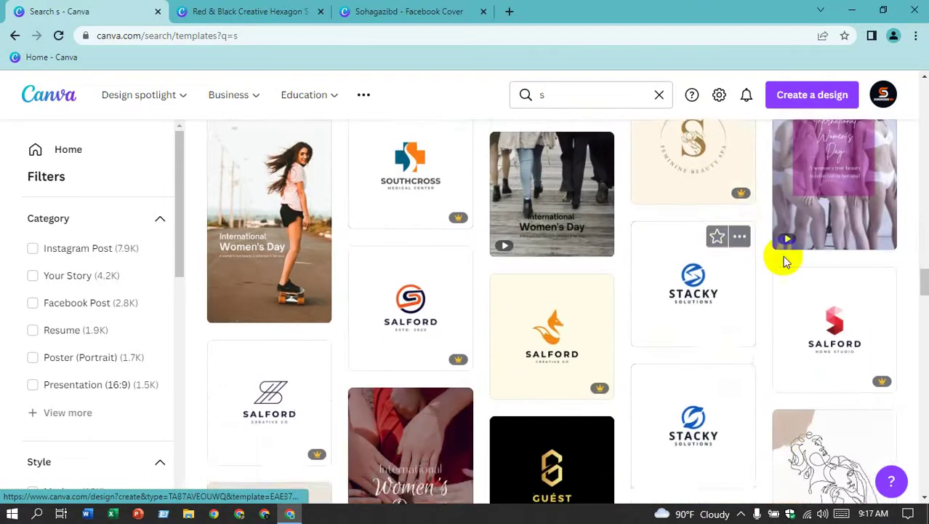
scroll(784, 260, down, 3)
scroll(763, 249, down, 2)
scroll(764, 252, down, 2)
scroll(762, 247, down, 3)
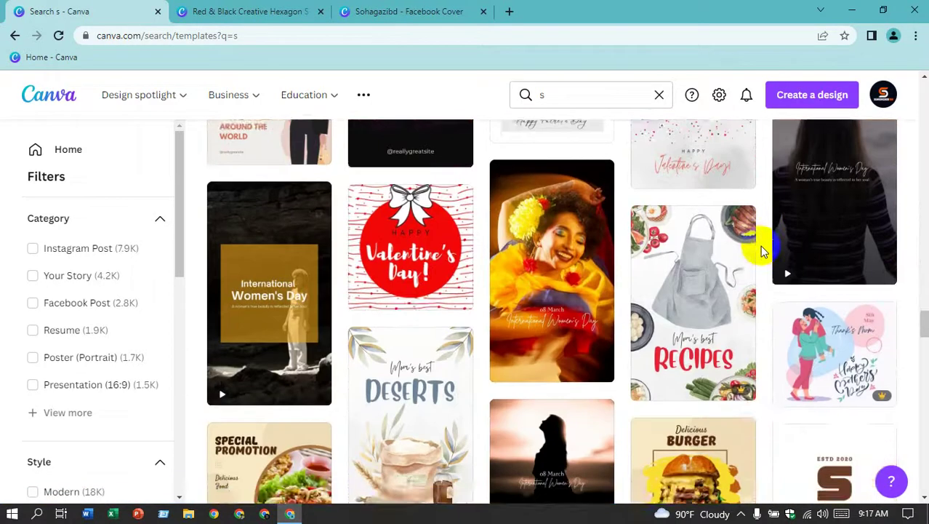
scroll(760, 245, down, 2)
scroll(760, 245, down, 2)
scroll(753, 249, down, 1)
scroll(756, 252, down, 2)
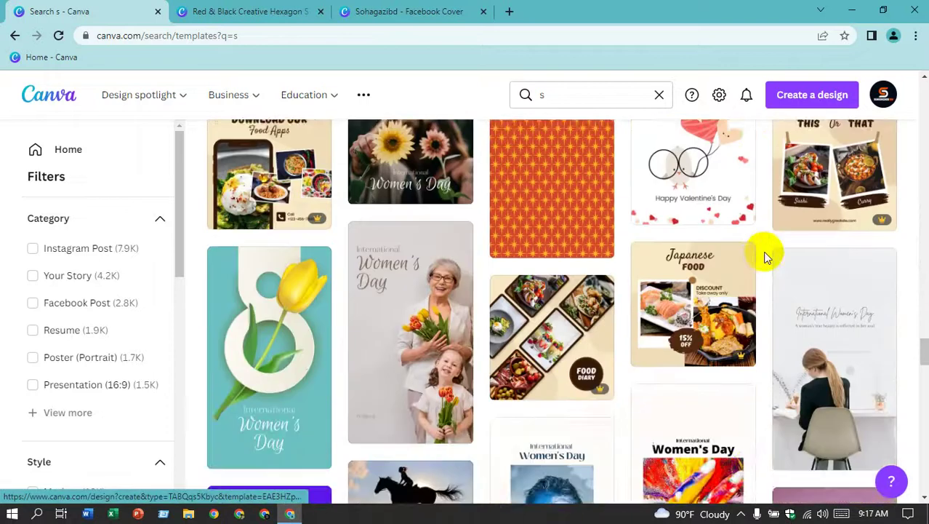
scroll(763, 253, down, 1)
scroll(727, 247, down, 2)
scroll(626, 244, down, 3)
scroll(614, 241, down, 3)
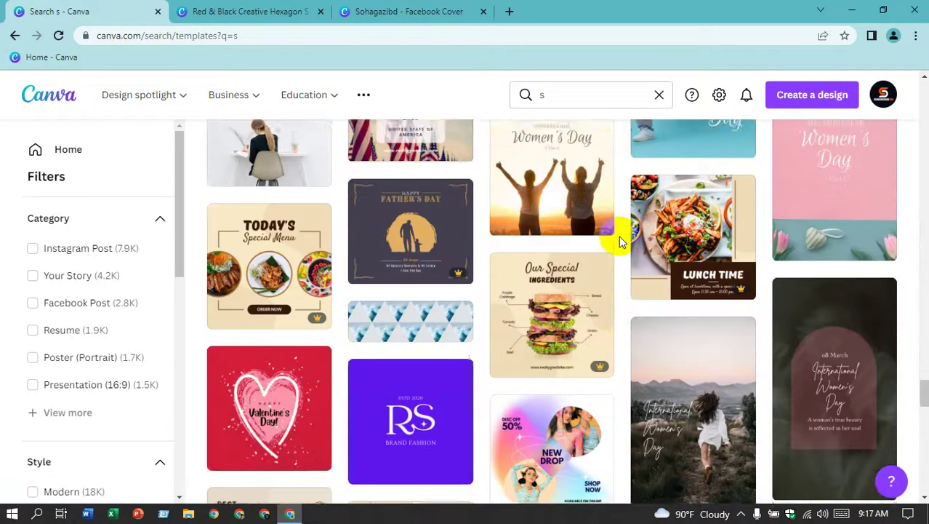
scroll(619, 236, down, 1)
scroll(619, 236, down, 2)
scroll(622, 237, down, 3)
scroll(624, 236, down, 3)
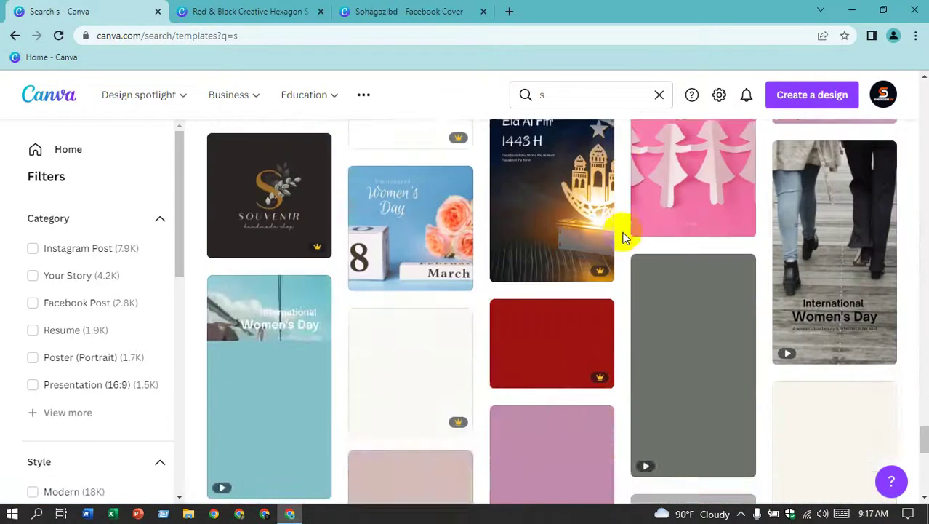
scroll(623, 236, down, 3)
scroll(623, 237, down, 3)
scroll(623, 237, down, 3)
scroll(623, 236, up, 3)
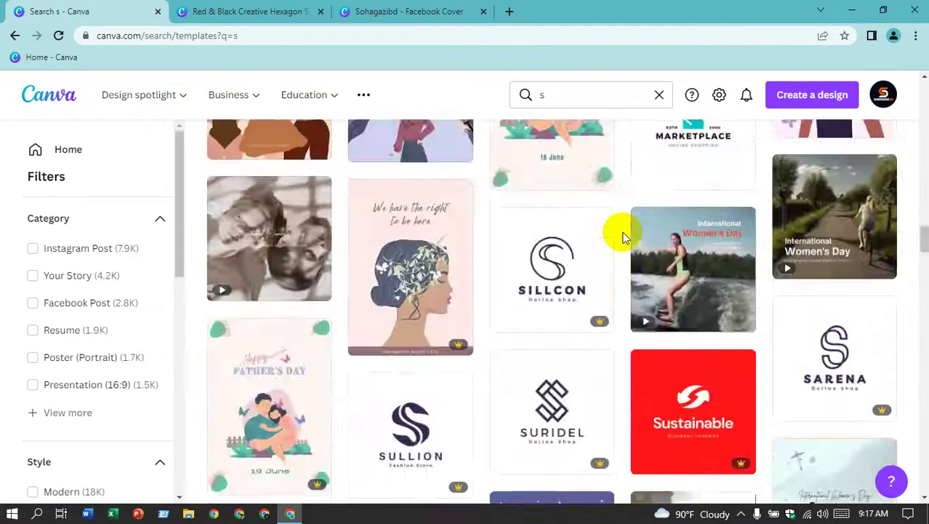
scroll(623, 234, up, 3)
scroll(640, 240, up, 2)
click(708, 302)
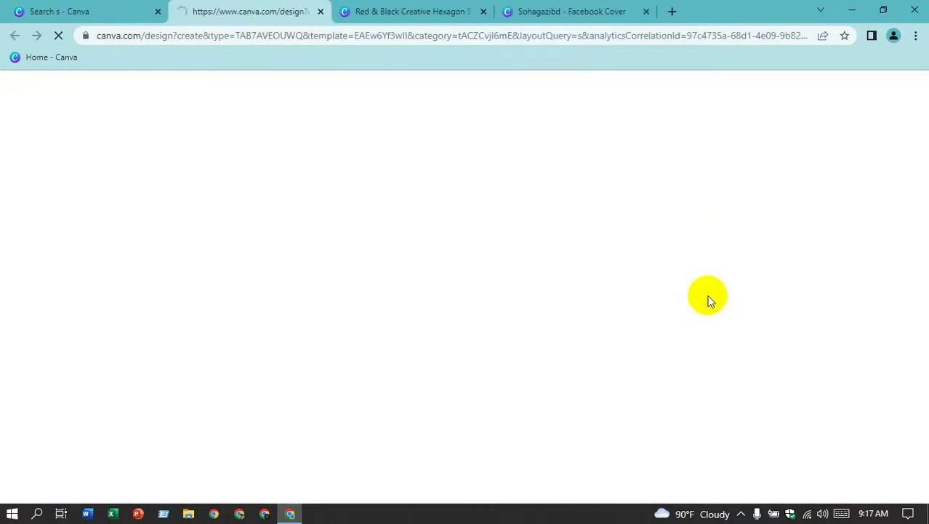
click(469, 12)
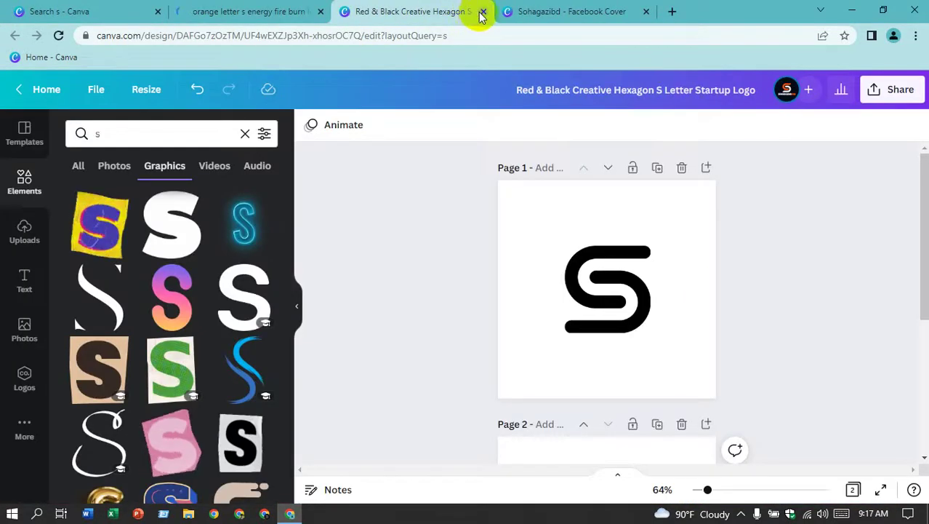
- Close the Red & Black hexagon design and switch to the orange S logo design
click(483, 12)
click(266, 11)
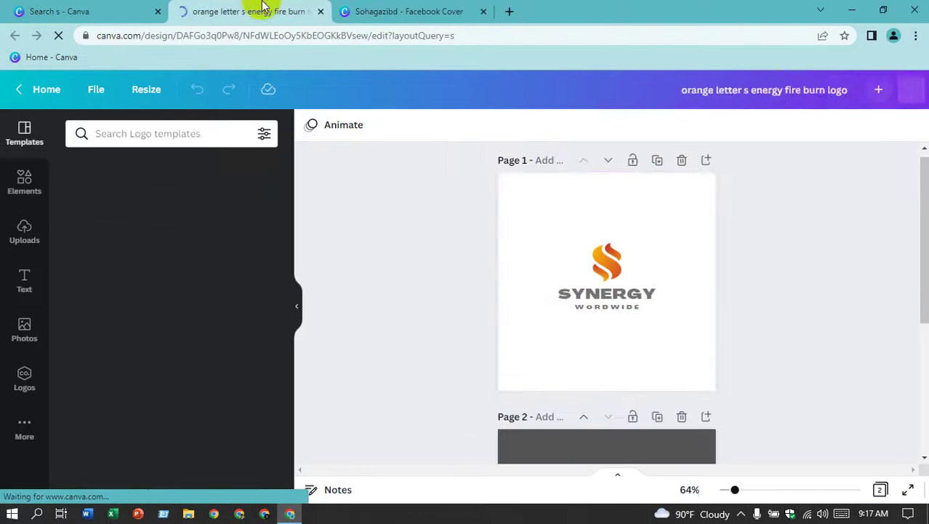
click(616, 260)
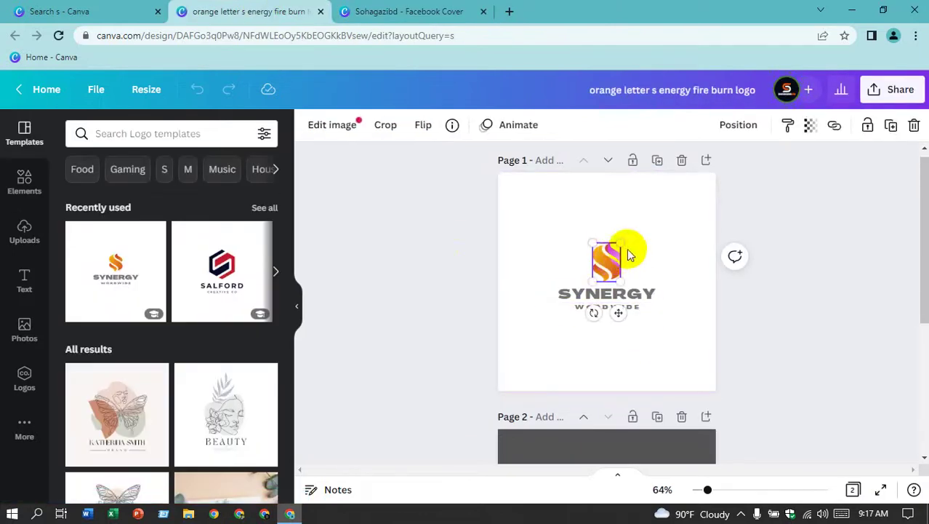
- Set the SYNERGY text to the Agrandir Black font
click(607, 298)
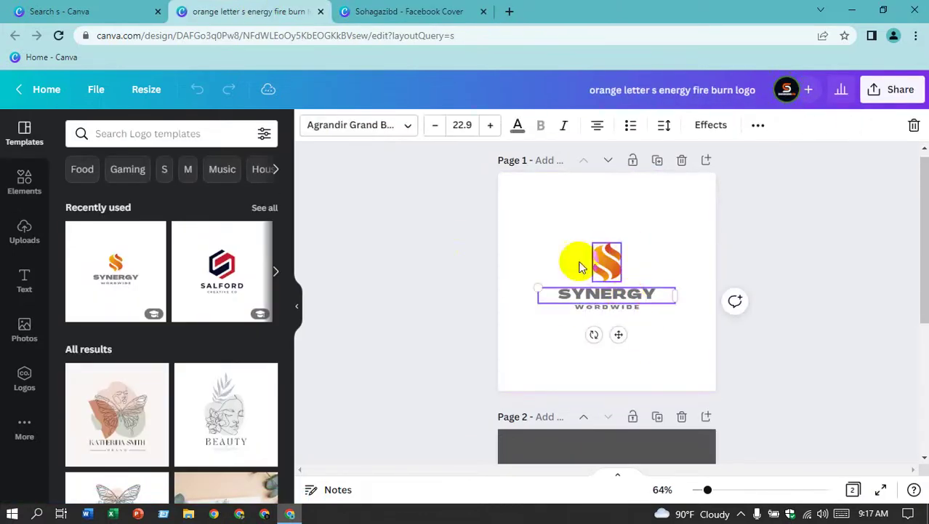
click(404, 125)
click(120, 255)
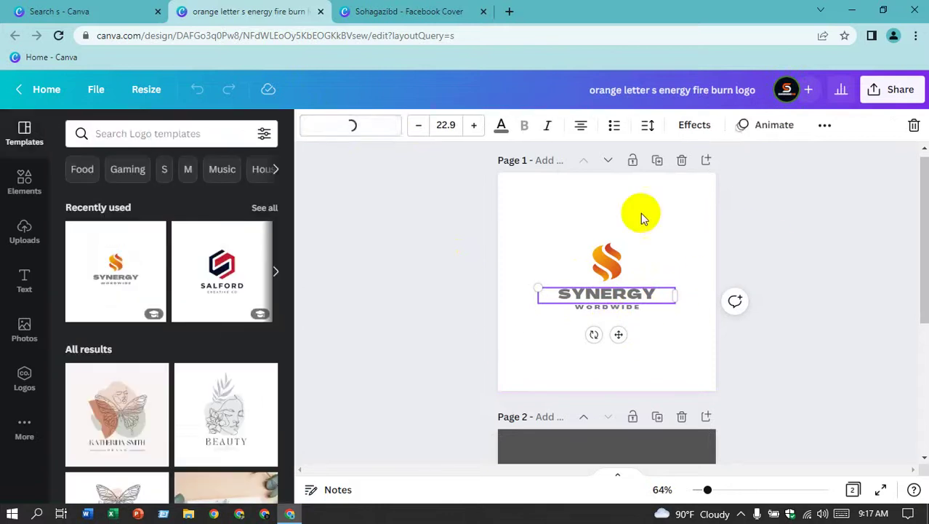
click(626, 209)
- Select the WORDWIDE text on page 2, then return to the template search tab
scroll(672, 304, down, 3)
scroll(674, 304, down, 3)
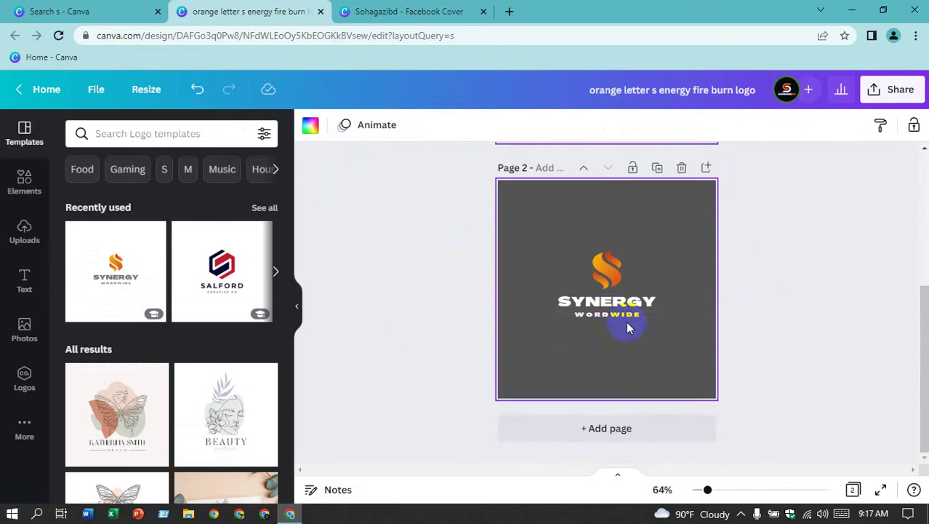
click(621, 314)
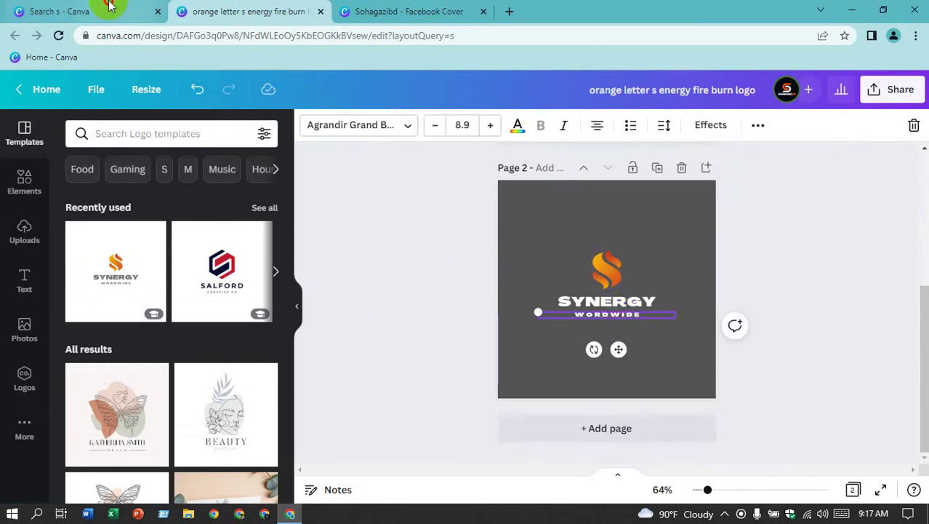
click(58, 11)
scroll(415, 285, up, 5)
- Go to the Canva home page and view Presentations design suggestions
click(50, 98)
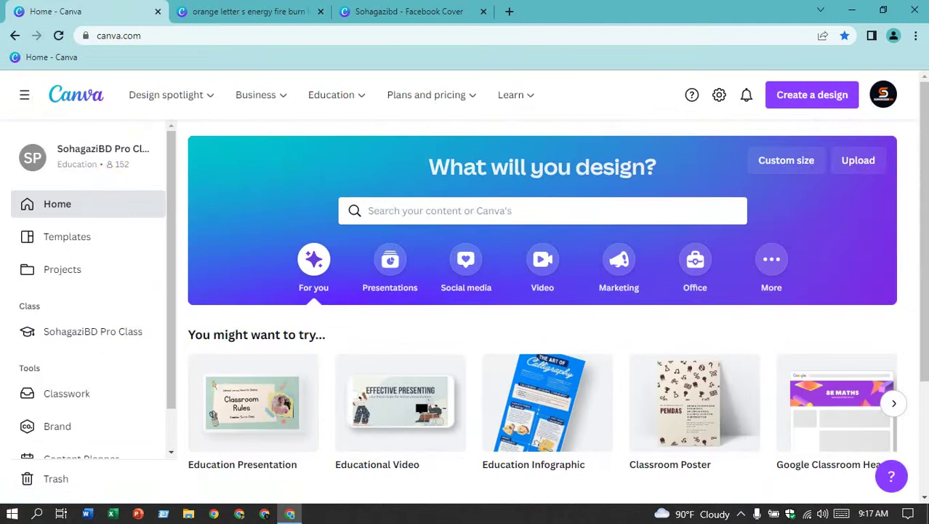
scroll(694, 290, down, 3)
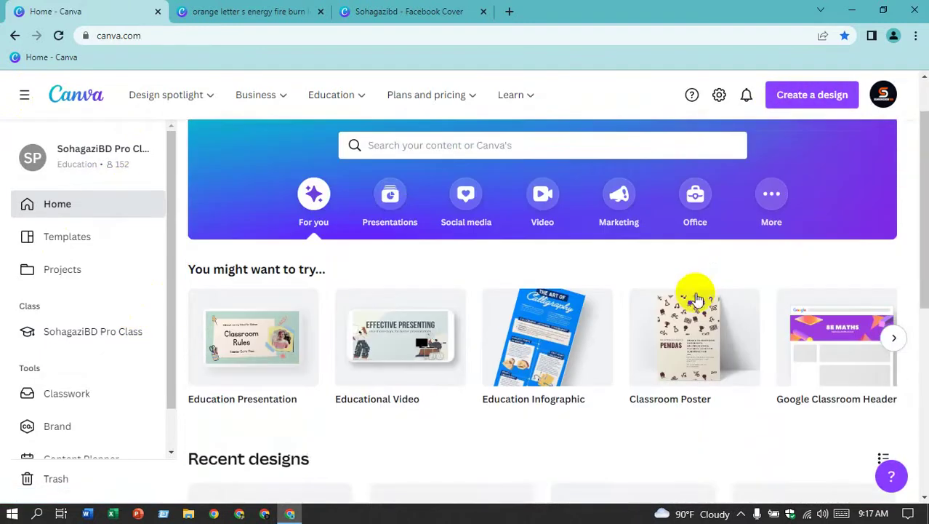
scroll(659, 258, up, 2)
scroll(451, 231, up, 1)
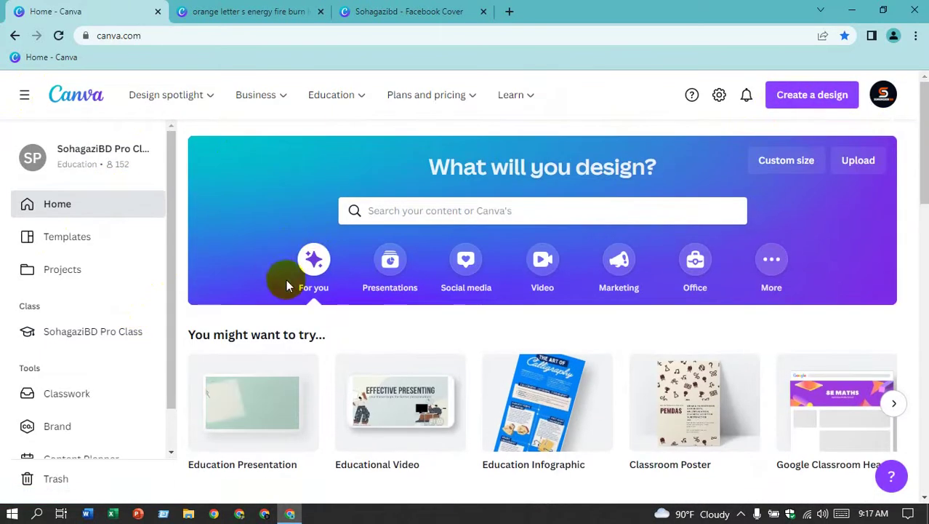
click(391, 284)
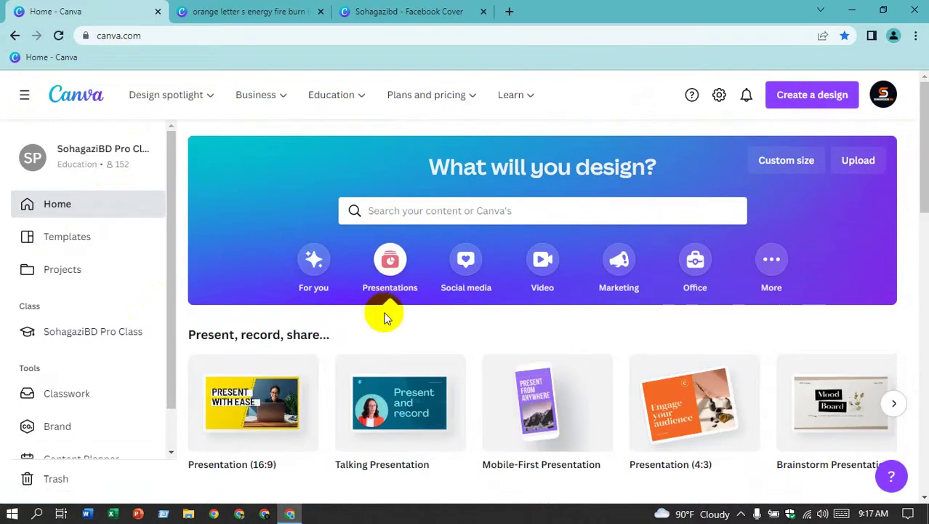
scroll(384, 316, down, 1)
scroll(379, 314, down, 2)
scroll(379, 314, up, 2)
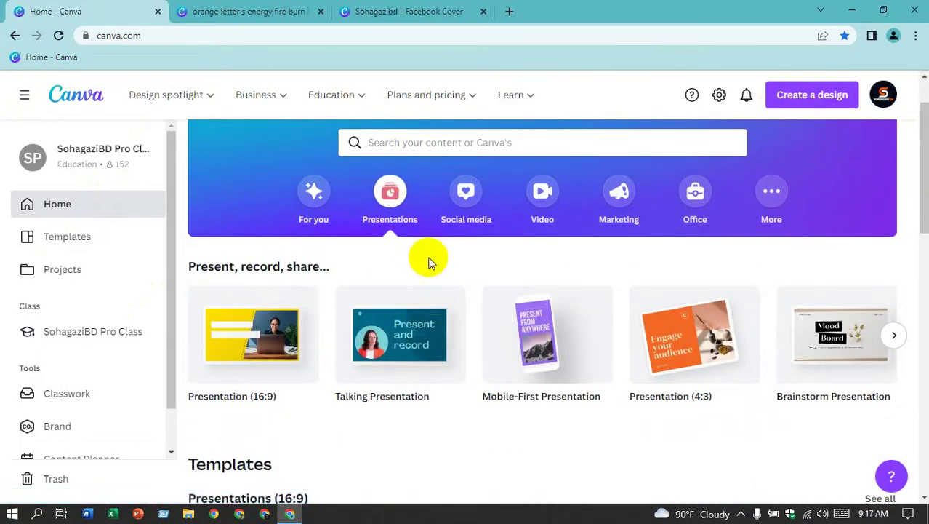
- Switch the home banner to Social media design suggestions and browse them
click(467, 211)
scroll(467, 215, down, 2)
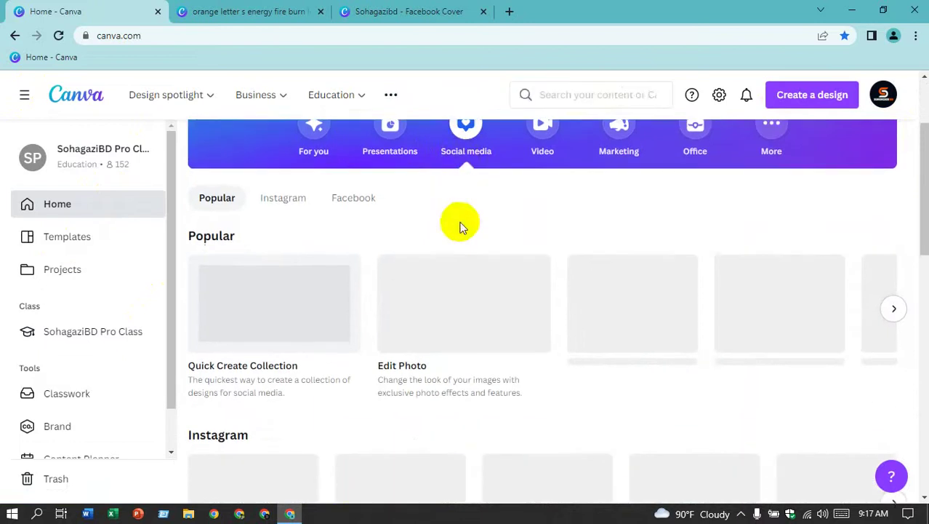
scroll(460, 222, down, 1)
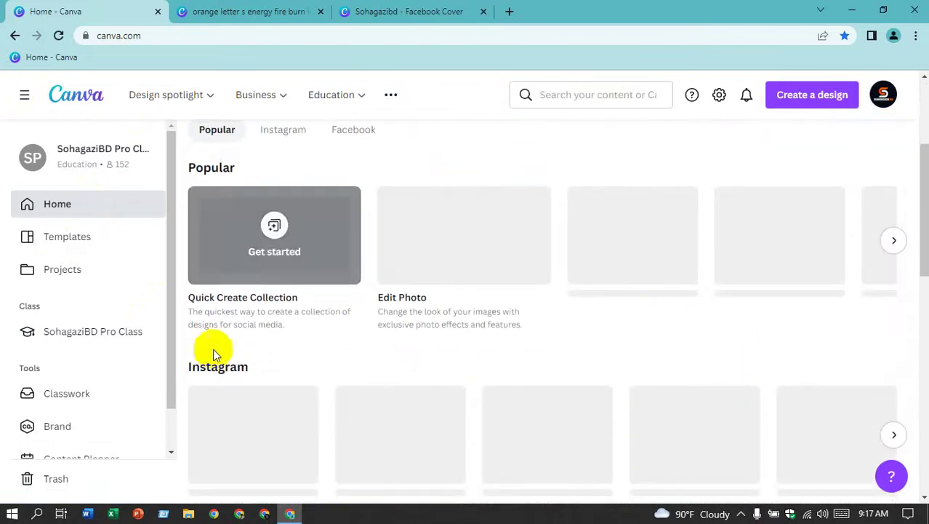
scroll(538, 367, down, 1)
- Close the orange letter S logo design and return to the Canva home tab
click(275, 22)
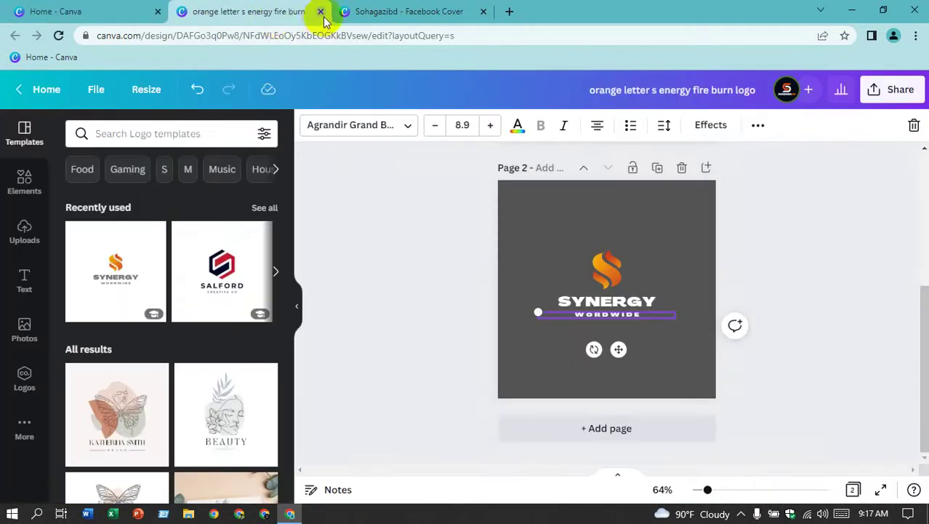
click(320, 11)
click(150, 10)
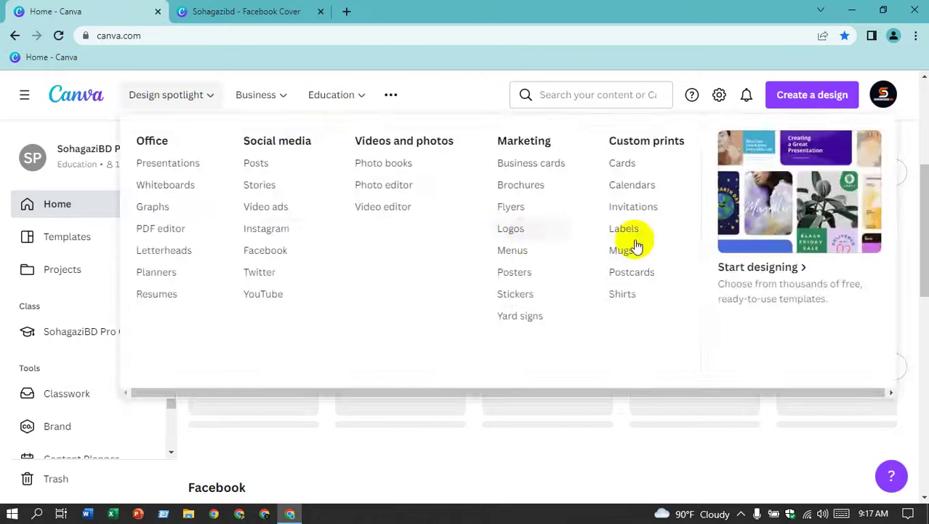
scroll(698, 404, up, 1)
scroll(711, 421, up, 3)
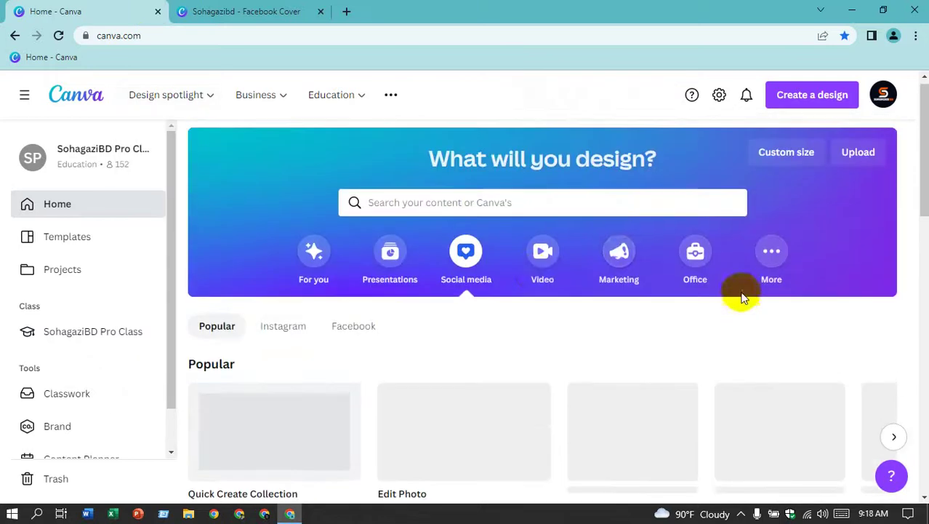
- Show the Video design suggestions and reload the home page
click(541, 271)
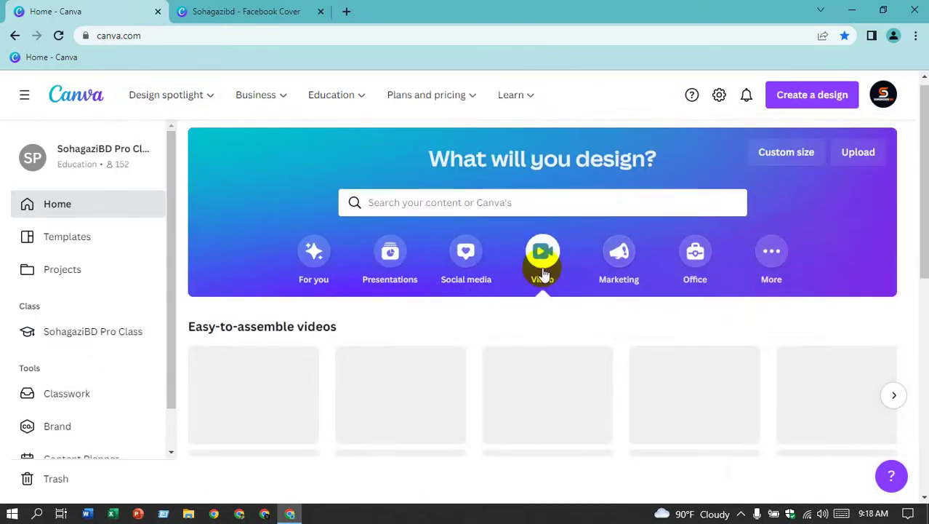
scroll(543, 271, down, 2)
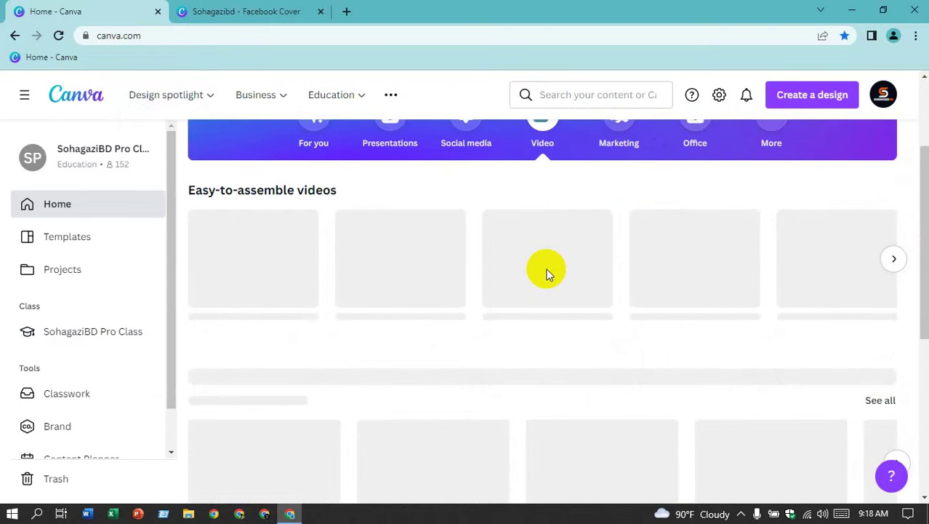
click(58, 35)
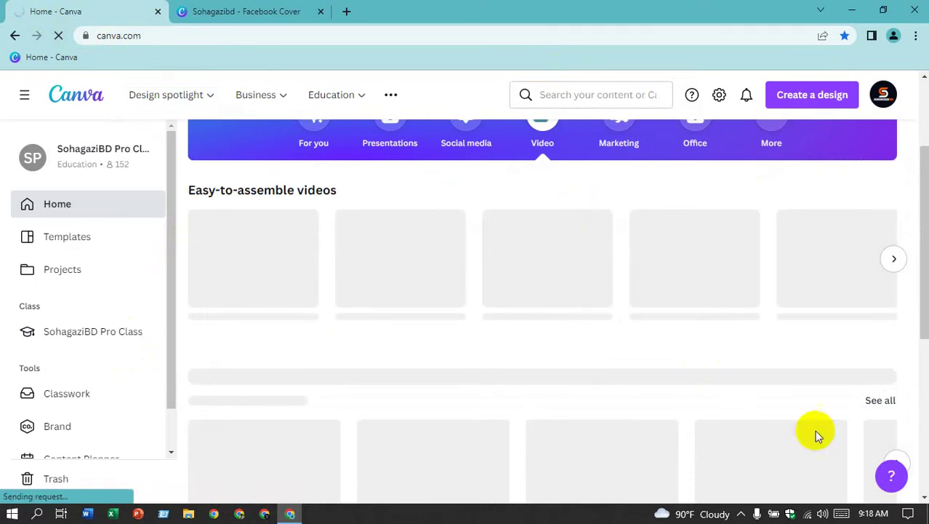
- Reveal and dismiss the hidden taskbar app icons, then scroll the Canva home page
click(741, 514)
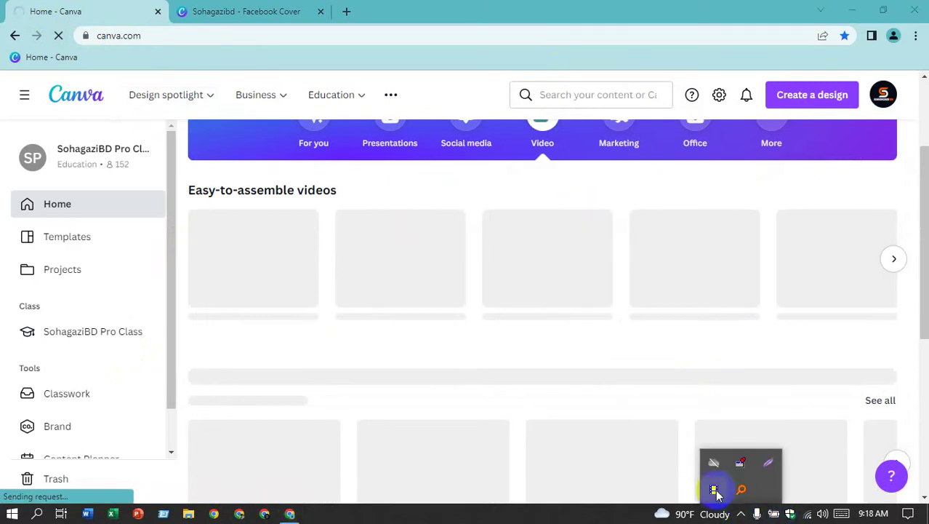
click(597, 449)
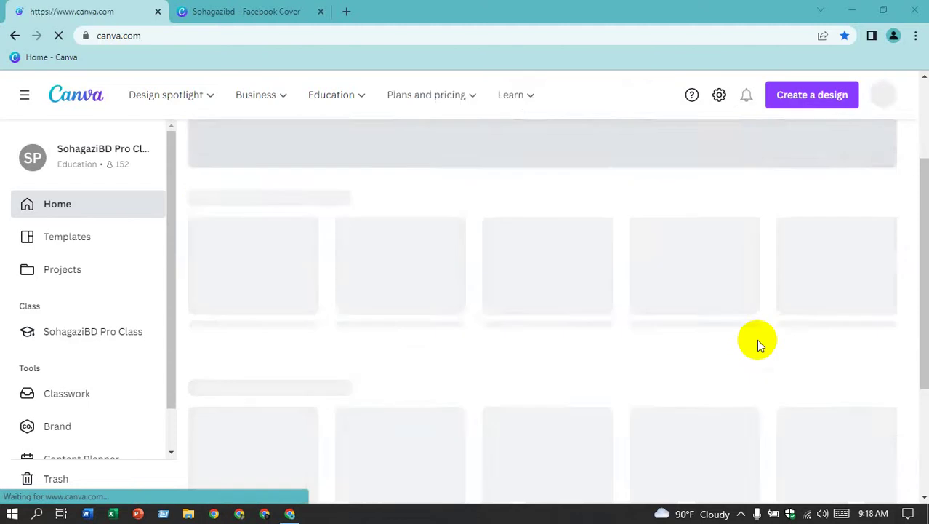
scroll(756, 338, down, 2)
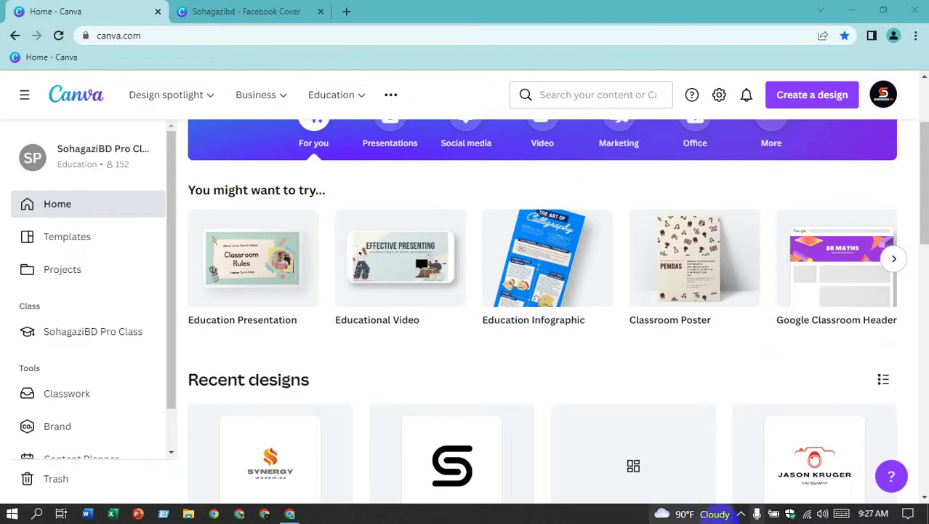
- Show the hidden system tray icons, then browse the Video design types on the Canva home page
click(741, 514)
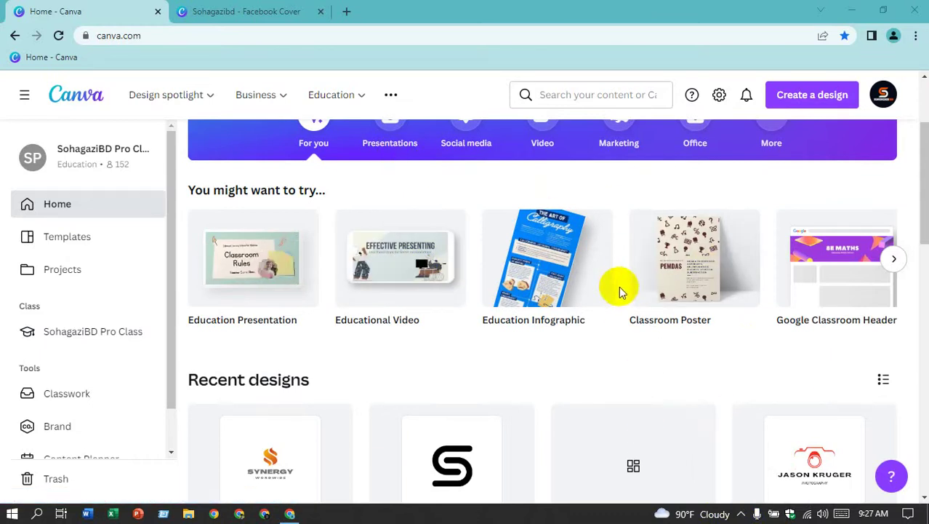
scroll(574, 249, up, 1)
scroll(574, 249, up, 1)
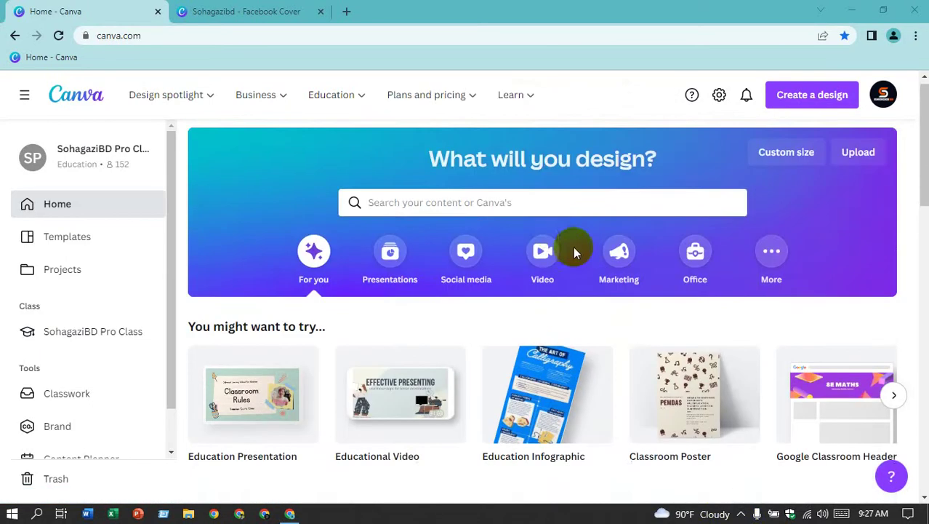
scroll(515, 247, down, 1)
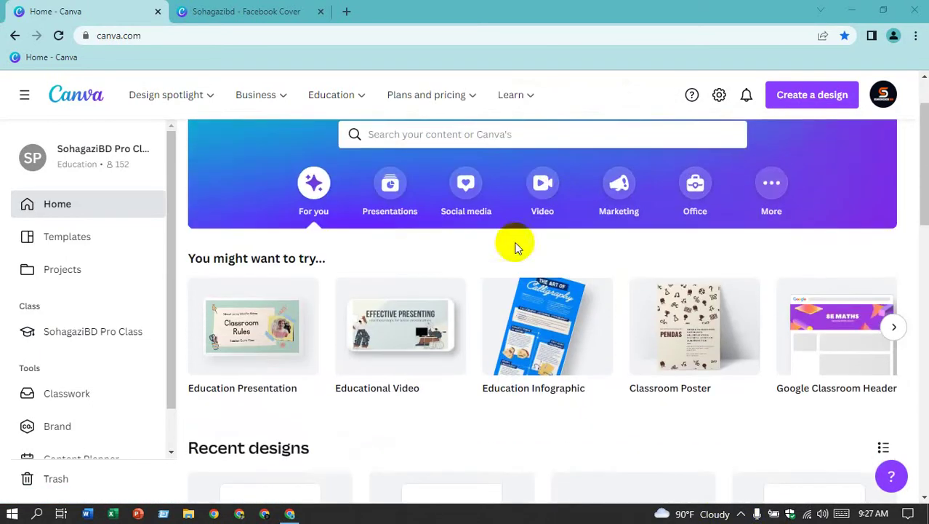
click(542, 185)
scroll(421, 243, down, 1)
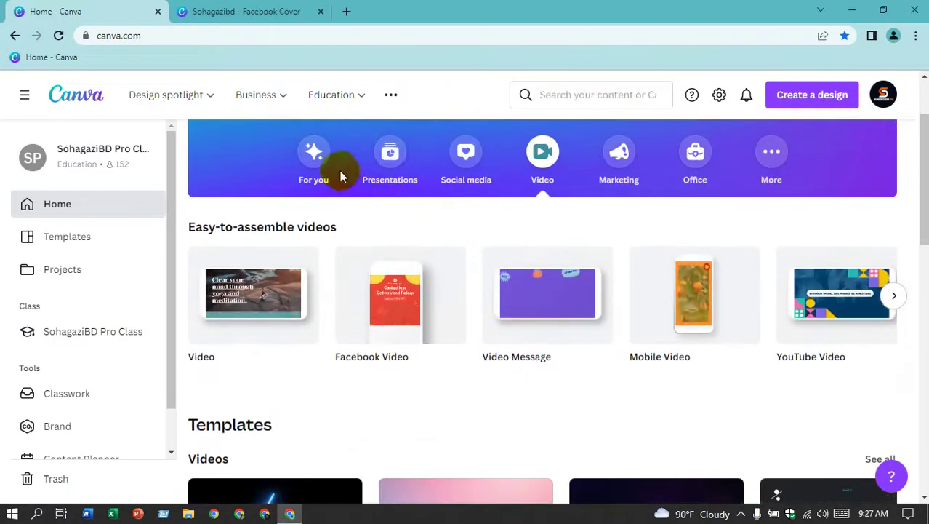
- Switch to the Presentations category and page through formats like Presentation (4:3) and Talking Presentation
click(392, 154)
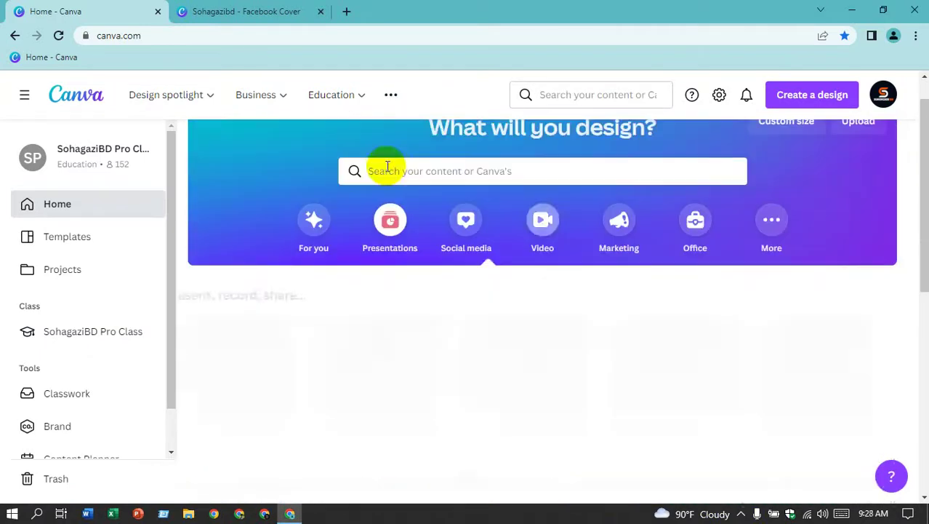
scroll(476, 298, down, 1)
scroll(473, 298, down, 1)
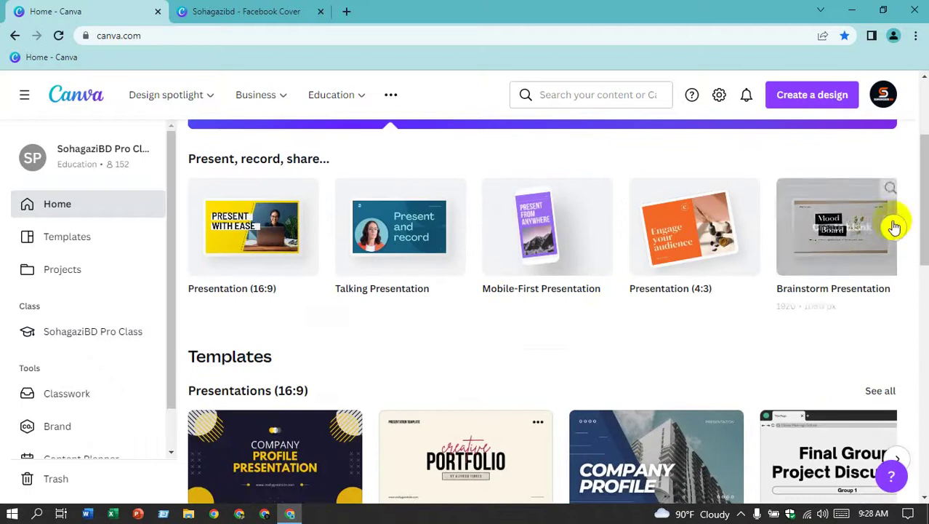
click(895, 238)
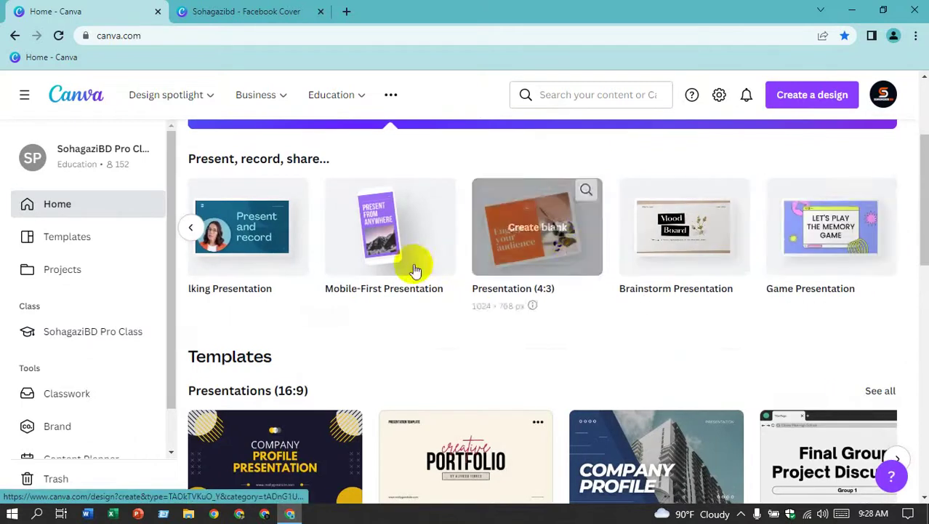
scroll(390, 274, down, 1)
scroll(390, 274, down, 3)
scroll(497, 269, down, 3)
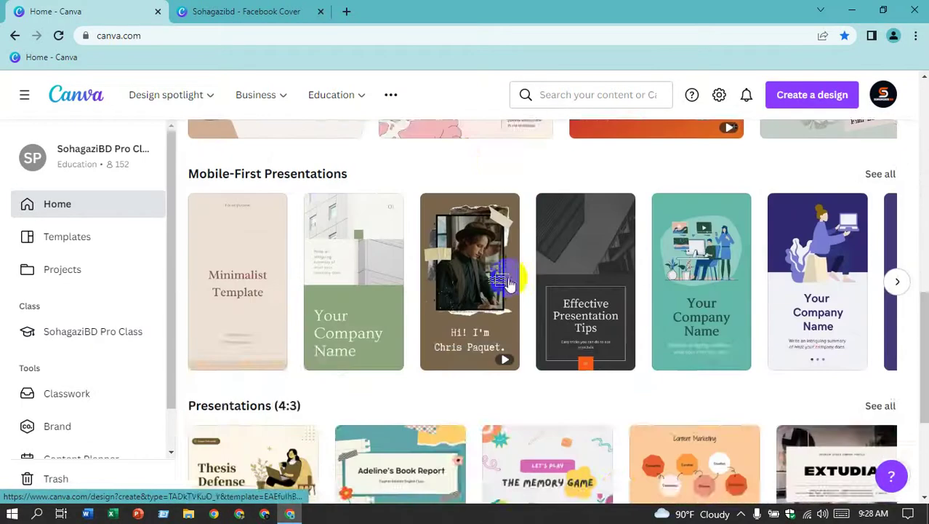
scroll(618, 269, down, 1)
scroll(619, 271, down, 1)
scroll(622, 277, up, 3)
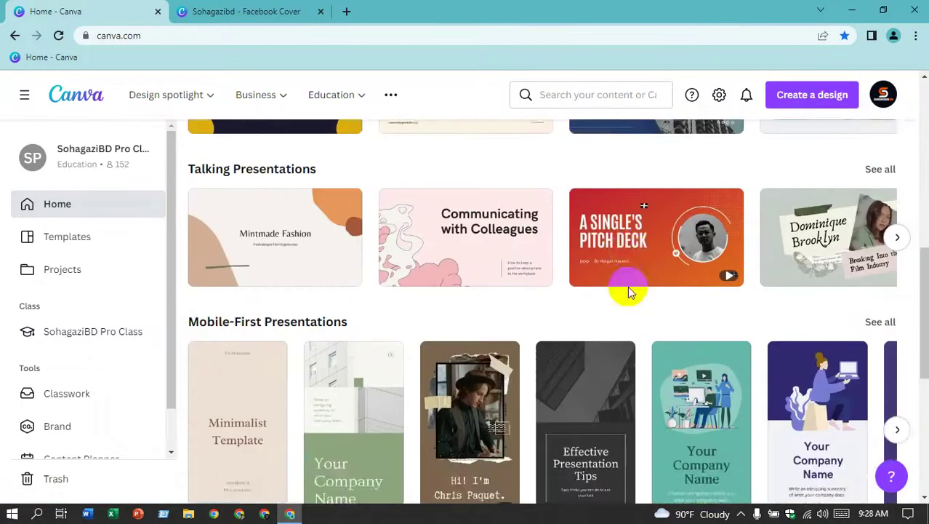
scroll(627, 287, up, 1)
scroll(624, 289, up, 2)
scroll(622, 287, up, 2)
scroll(608, 285, up, 1)
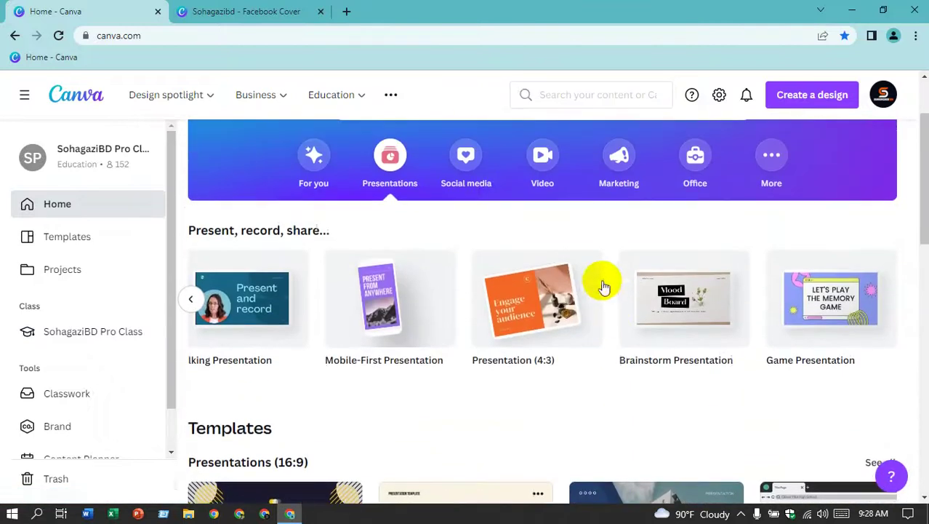
- Browse the Social media design types and page through its popular formats carousel
click(466, 177)
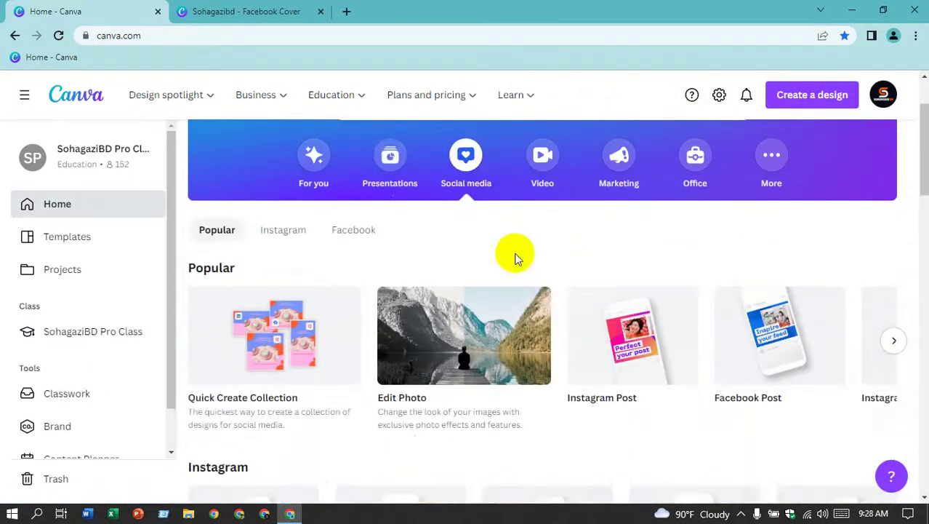
scroll(520, 256, down, 3)
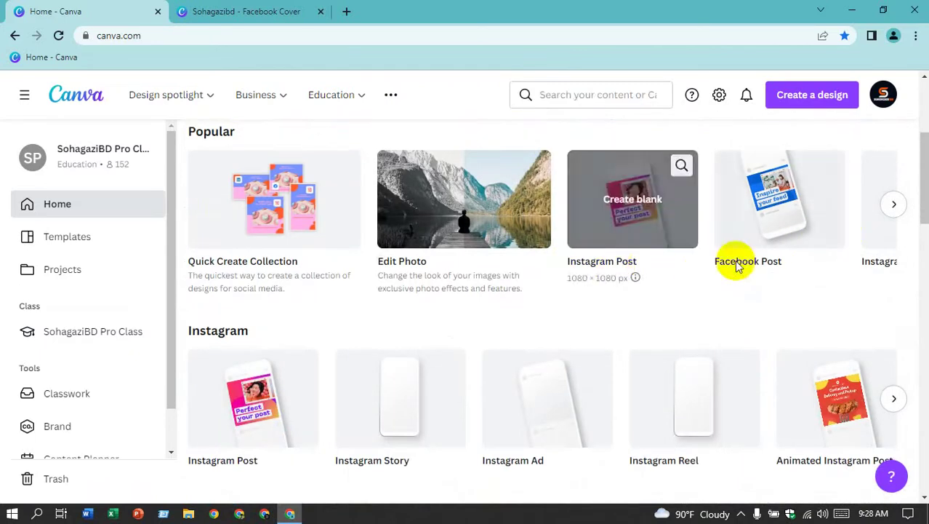
click(894, 208)
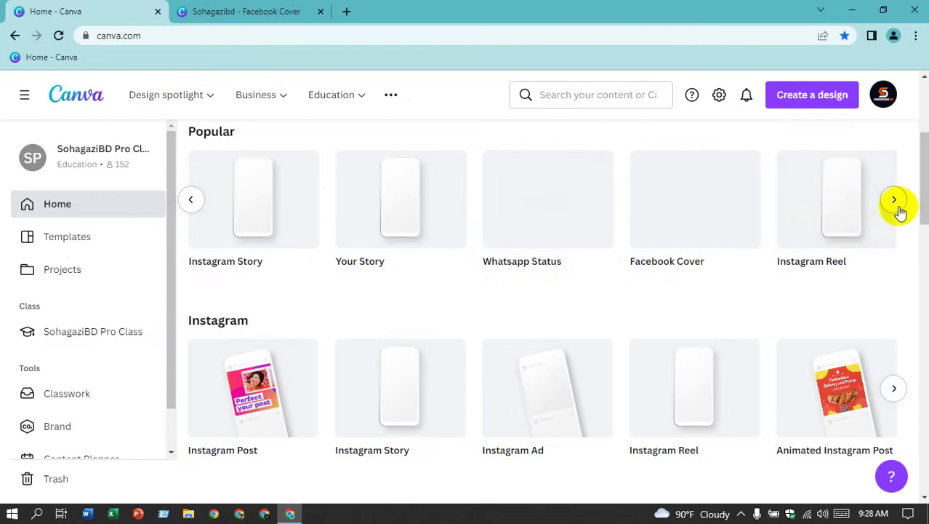
scroll(296, 280, up, 3)
scroll(380, 277, up, 1)
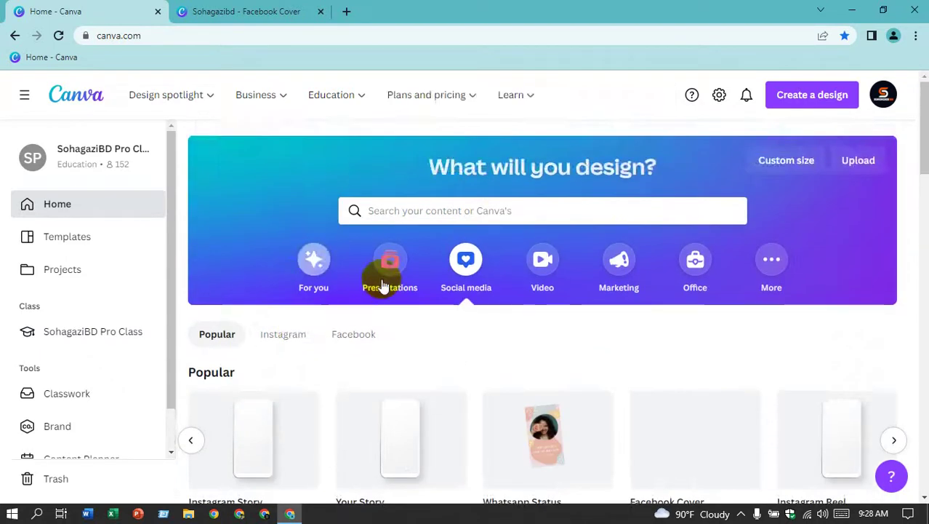
scroll(430, 287, down, 3)
scroll(431, 287, down, 1)
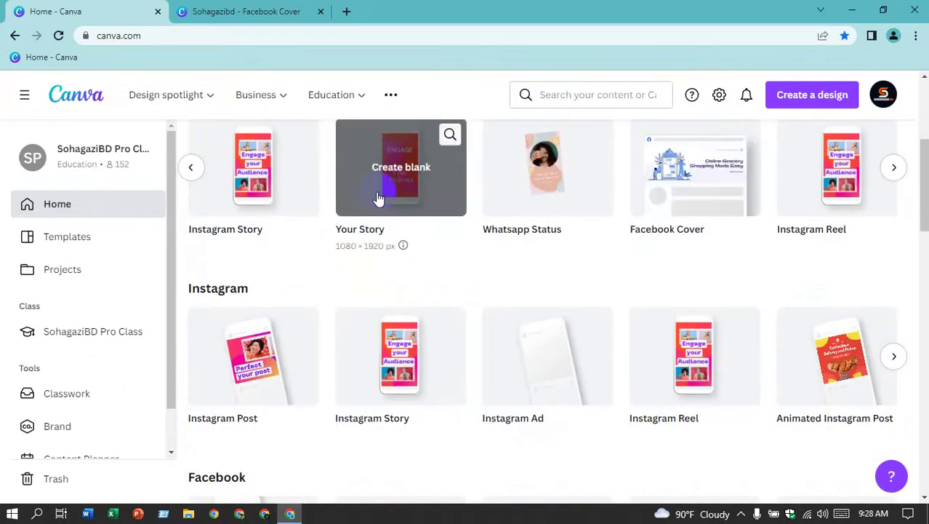
click(192, 175)
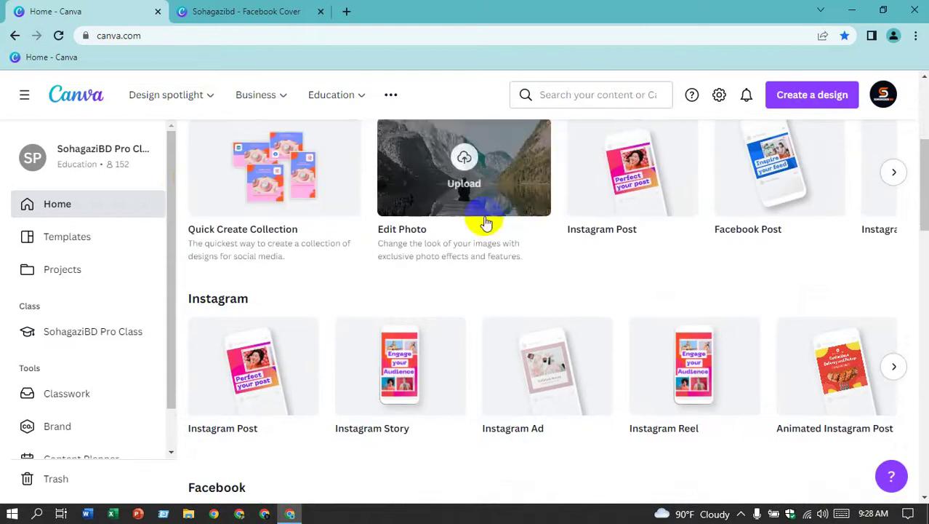
scroll(601, 222, down, 2)
scroll(613, 224, down, 2)
scroll(607, 231, down, 1)
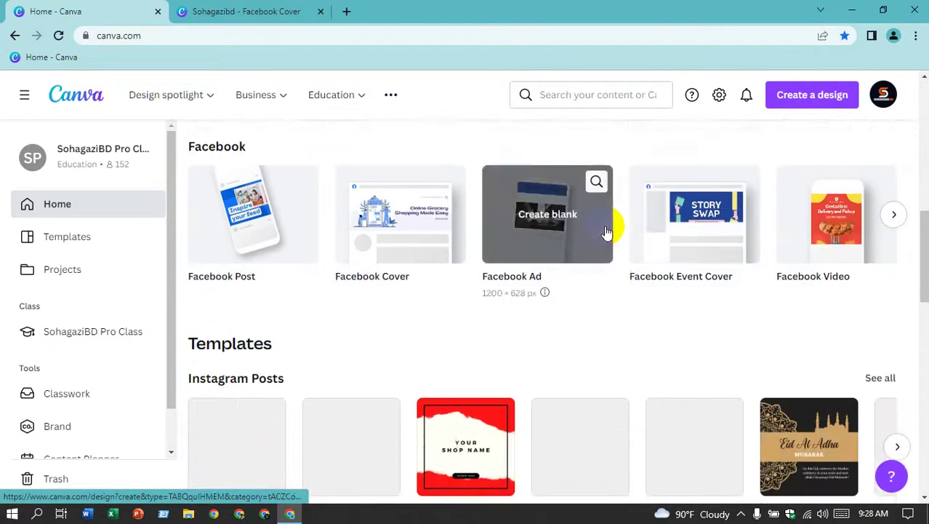
scroll(407, 264, down, 3)
scroll(445, 260, up, 5)
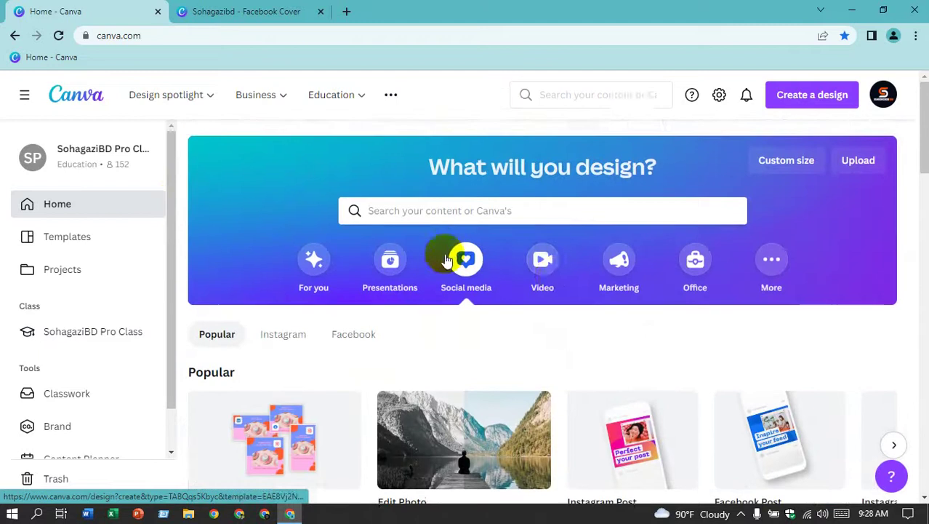
- Browse the Video formats and open the Dark Blue and White Simple Thanks For Watching outro template
click(538, 269)
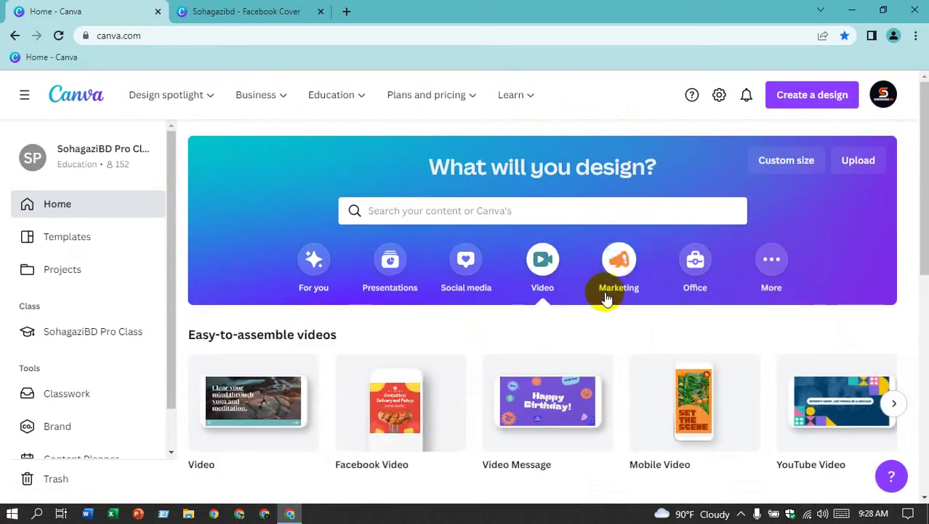
scroll(654, 305, down, 1)
scroll(784, 276, down, 2)
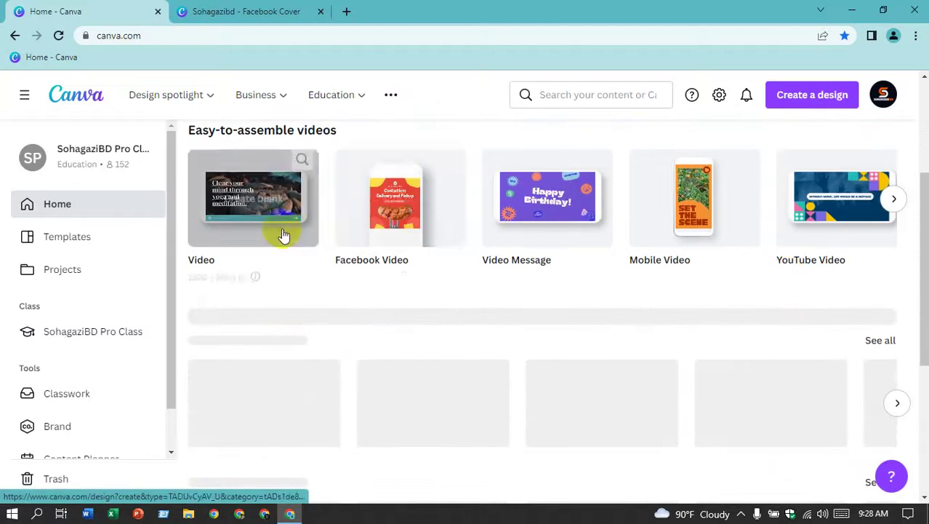
click(899, 205)
mouse_move(548, 197)
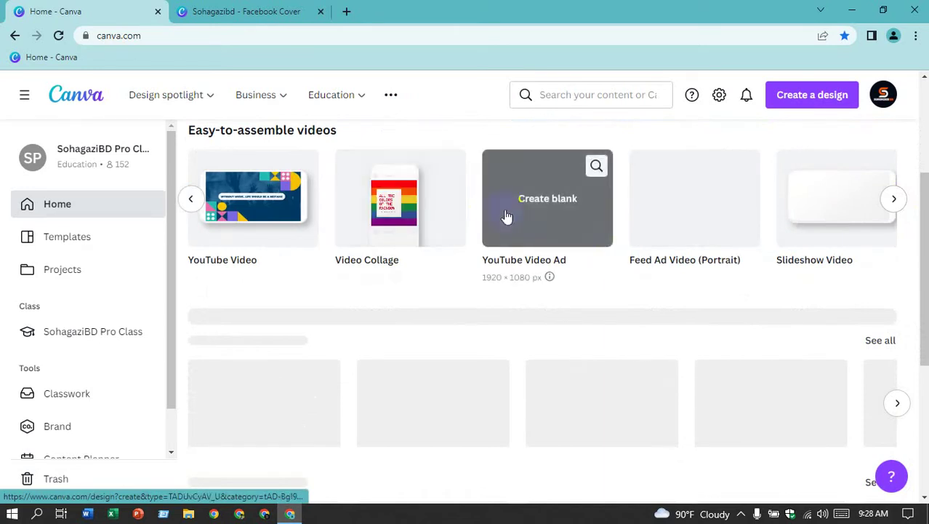
click(894, 199)
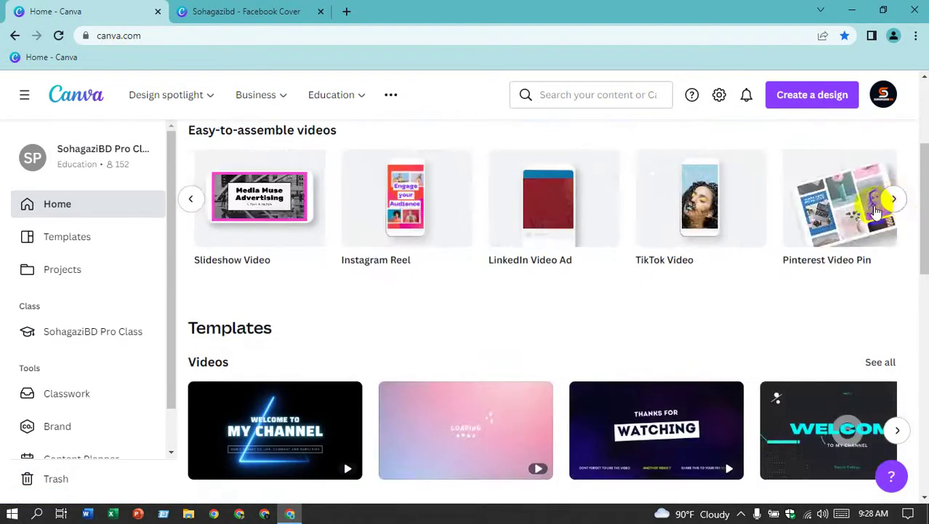
scroll(625, 210, down, 2)
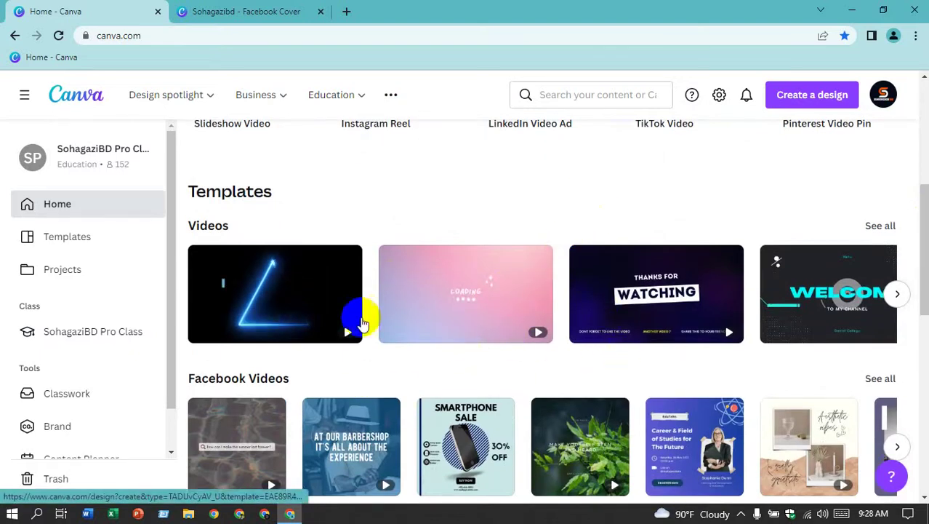
scroll(508, 317, down, 1)
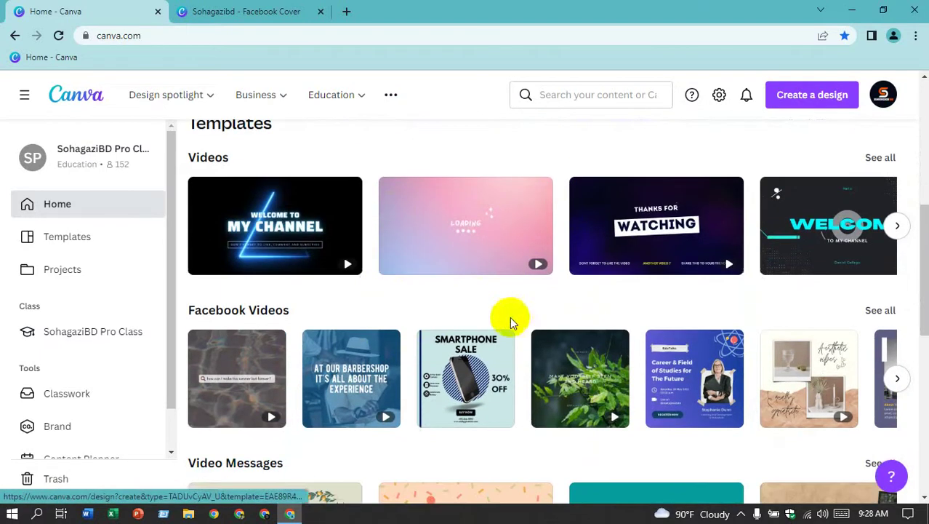
click(730, 261)
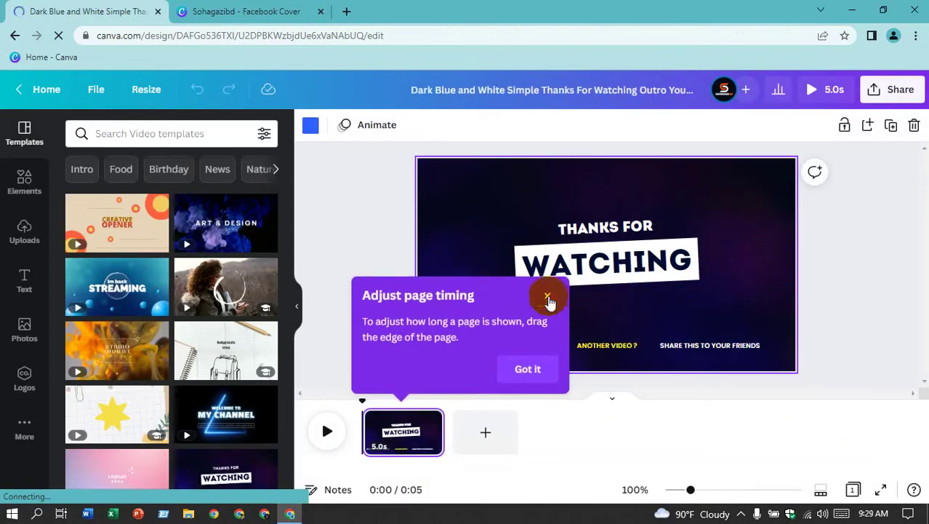
- Close the Adjust page timing tip and play the outro video preview
click(549, 290)
click(325, 431)
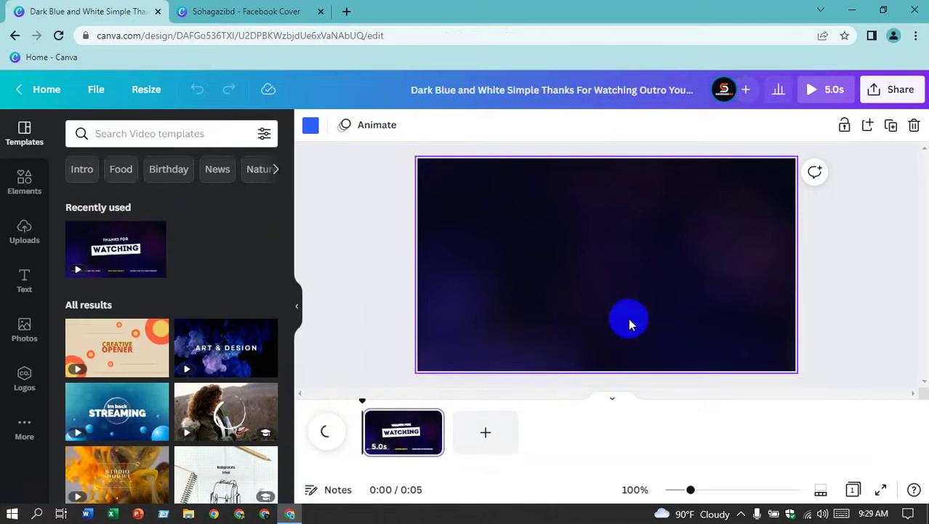
- Switch the Wi-Fi connection from TP-Link#1 to TP-Link #02 and close the network list
click(804, 513)
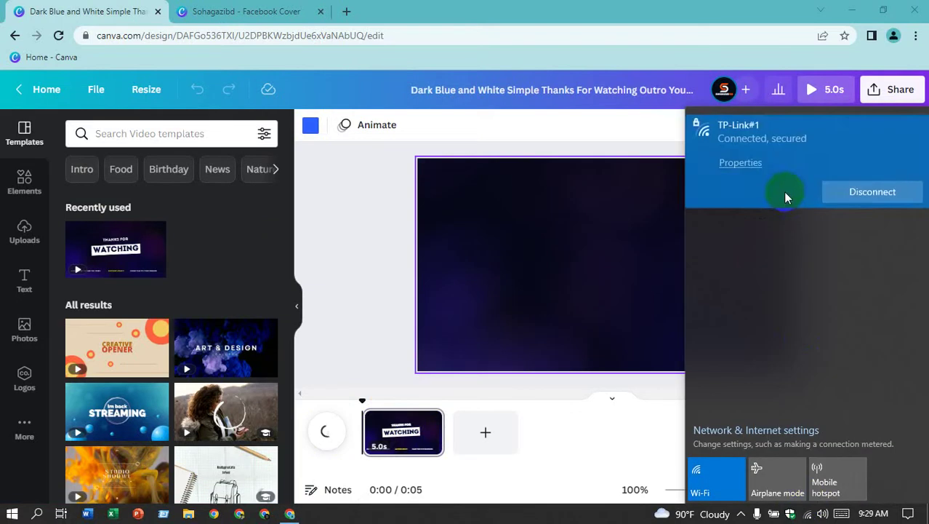
click(761, 226)
click(858, 230)
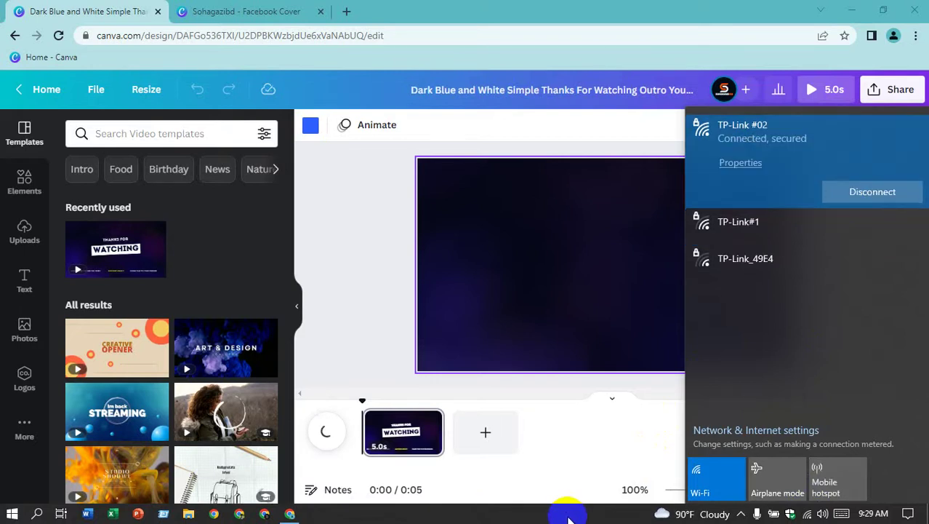
click(569, 515)
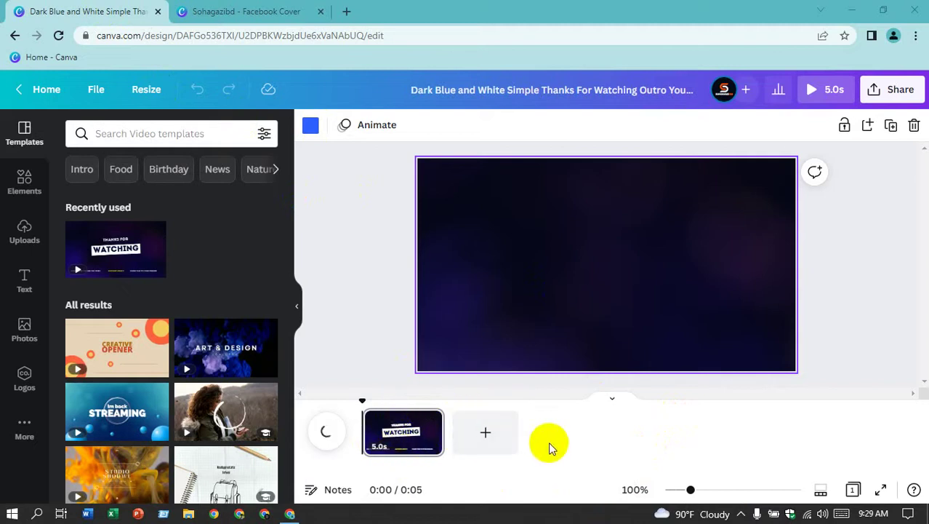
- Scroll down through the video templates panel of the outro design
scroll(178, 324, down, 1)
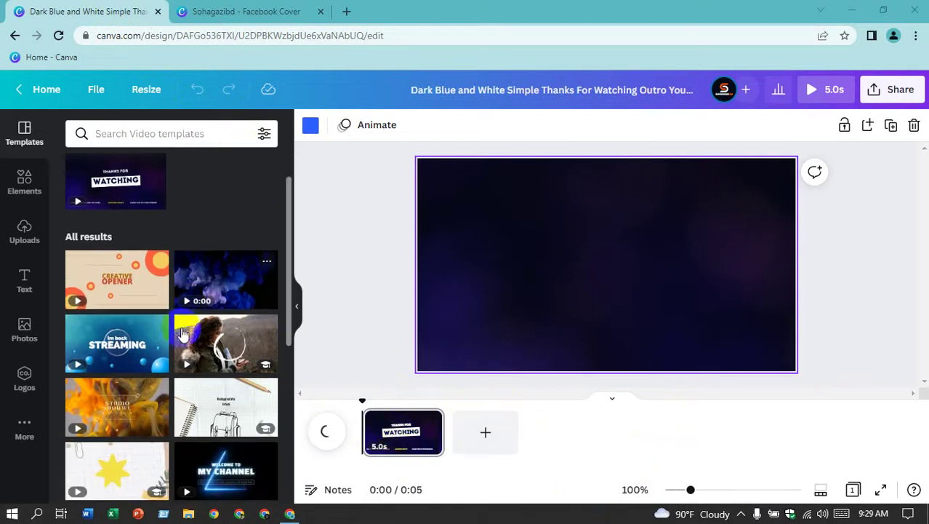
scroll(141, 248, down, 1)
scroll(166, 291, down, 3)
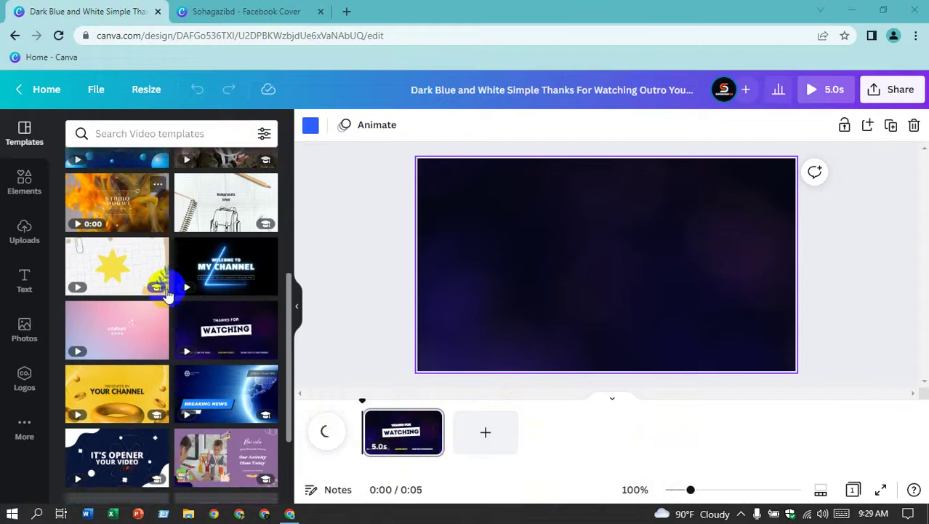
scroll(168, 305, down, 2)
scroll(167, 304, down, 2)
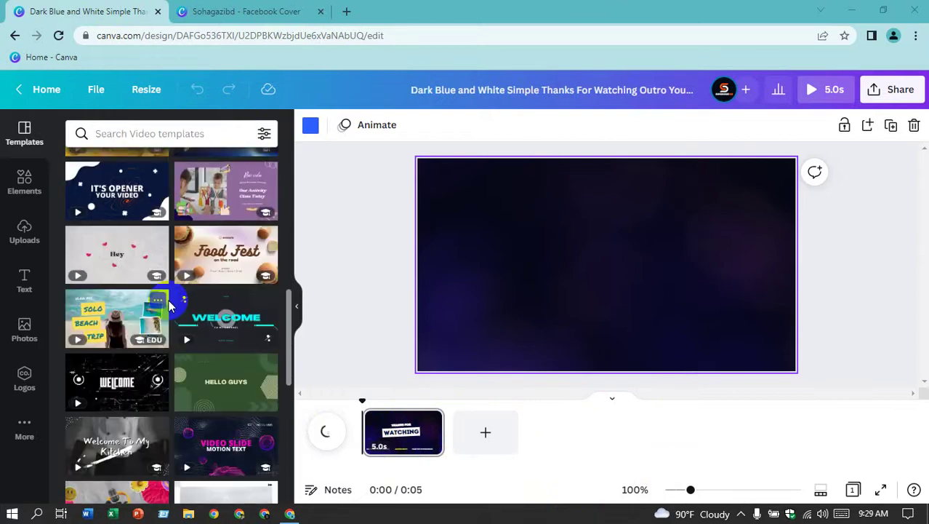
scroll(167, 303, down, 2)
scroll(174, 316, down, 1)
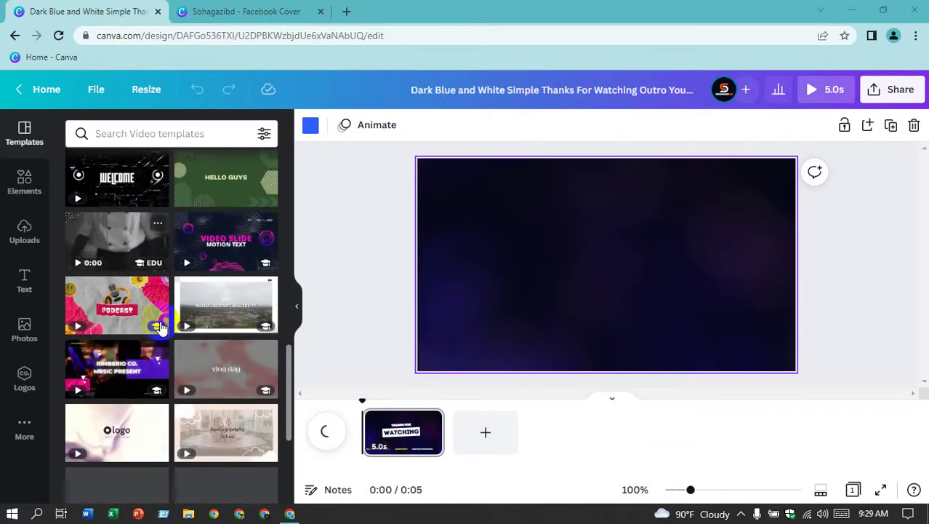
mouse_move(116, 368)
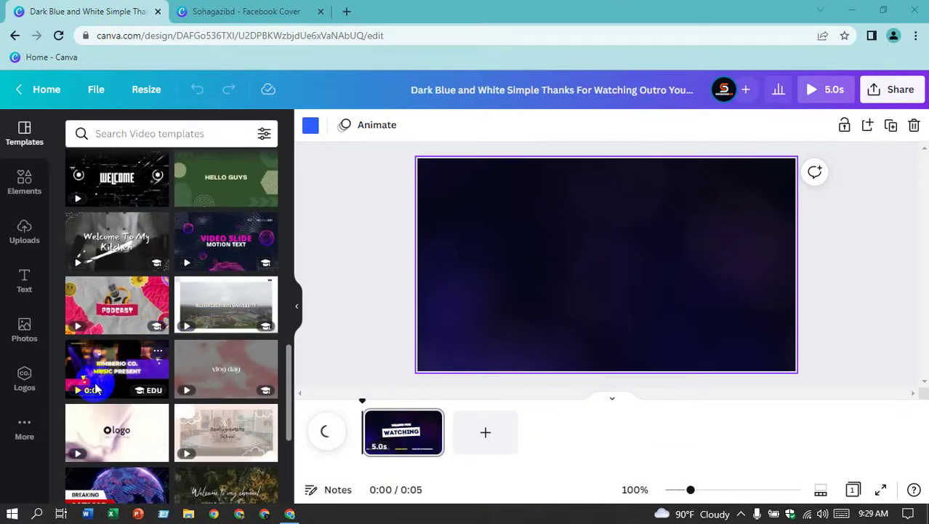
scroll(97, 390, down, 1)
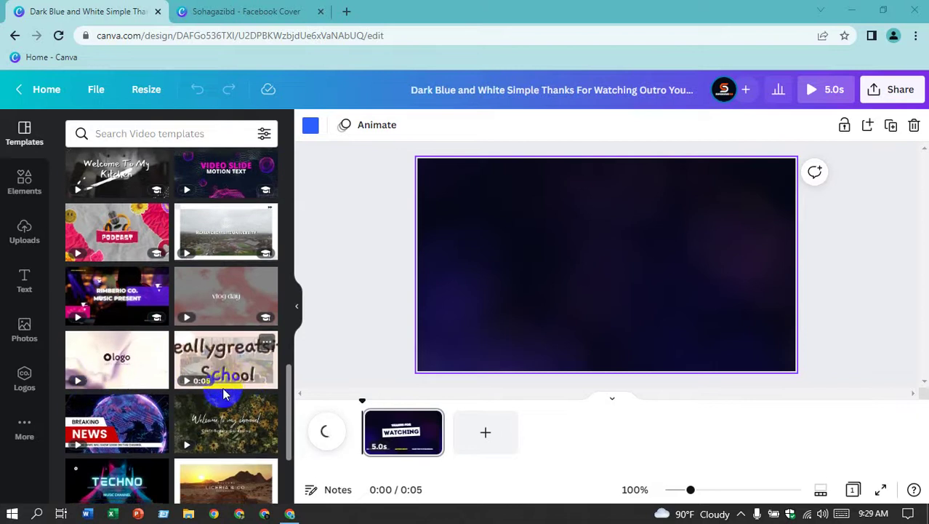
scroll(218, 392, down, 2)
scroll(207, 398, down, 2)
scroll(207, 398, down, 1)
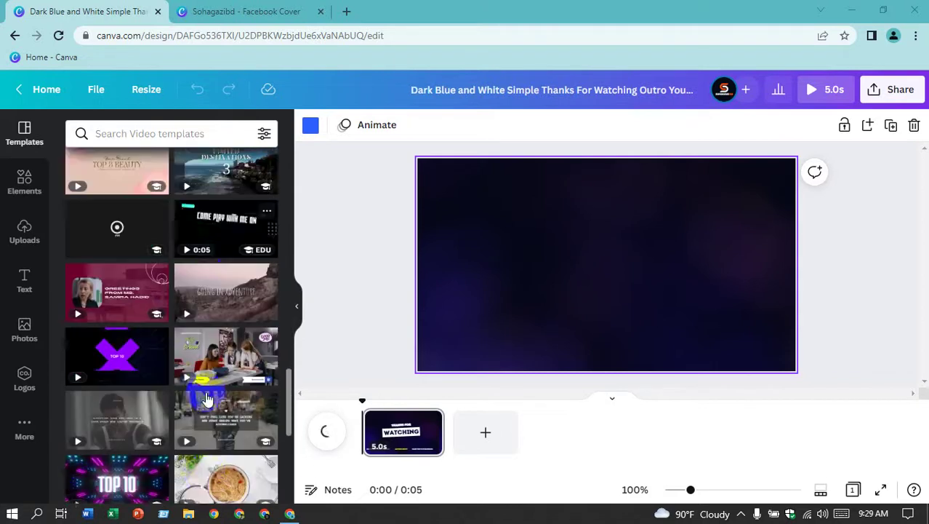
scroll(207, 398, down, 1)
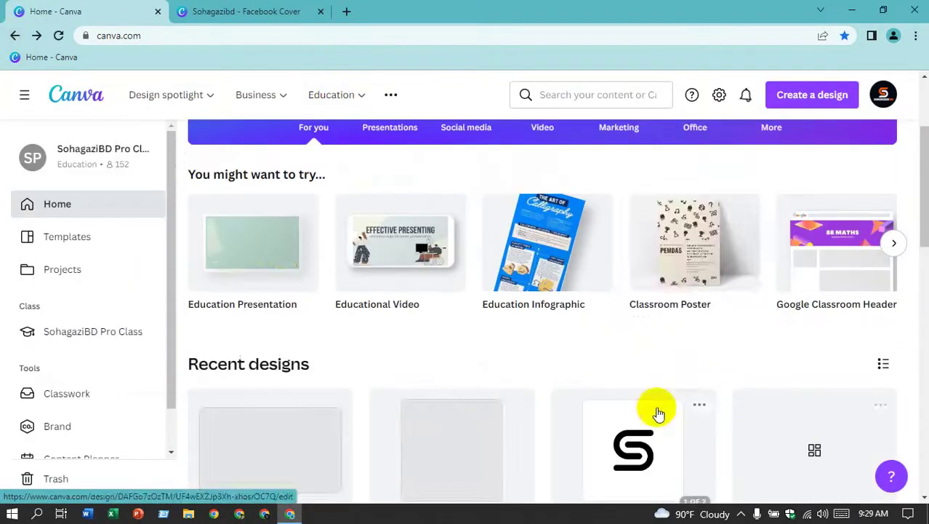
- Browse the Marketing design types' Popular carousel and create a blank Business card design
scroll(671, 314, up, 2)
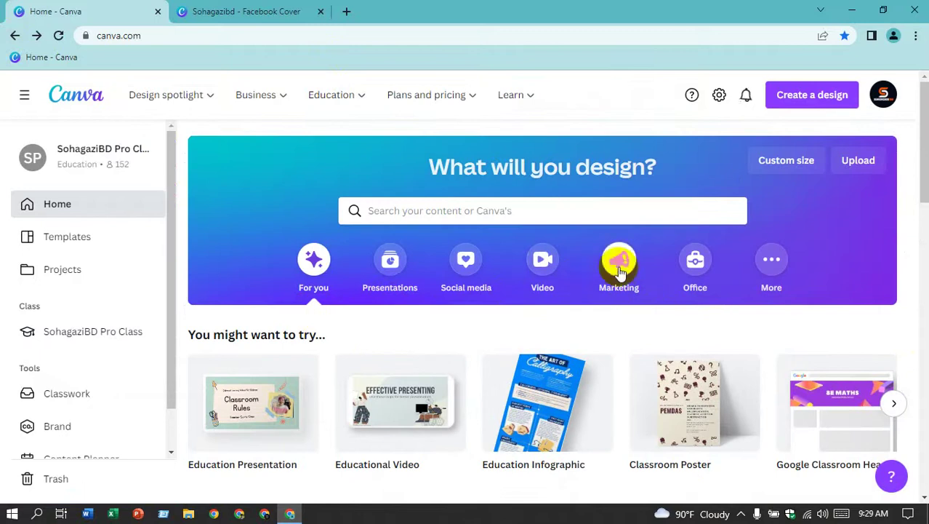
click(624, 291)
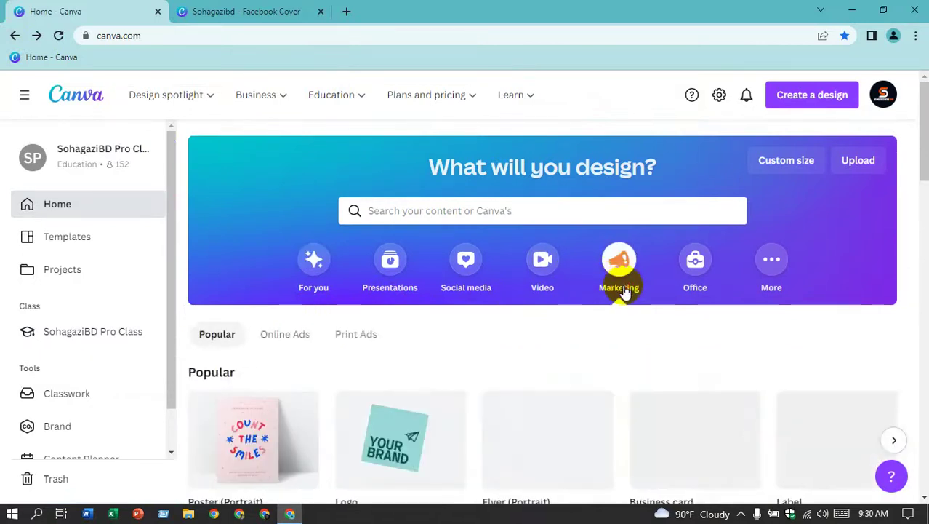
scroll(509, 284, down, 3)
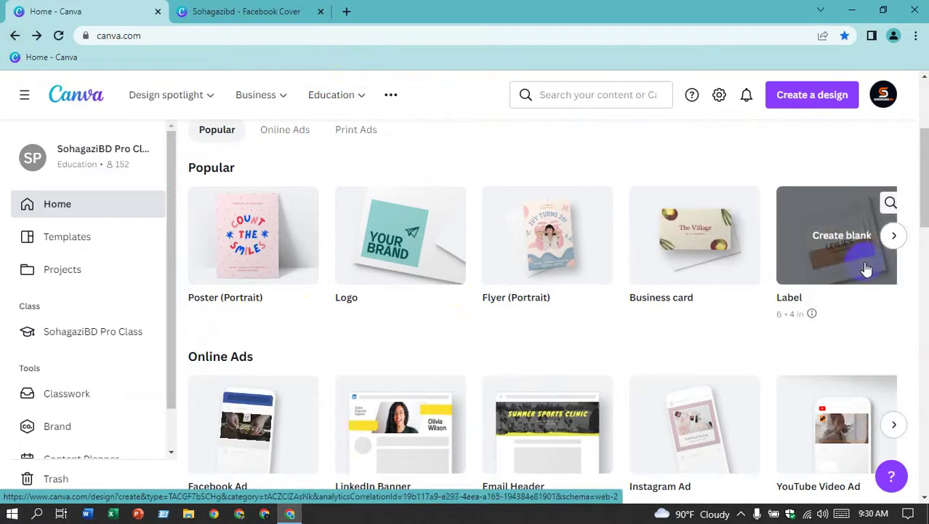
click(894, 236)
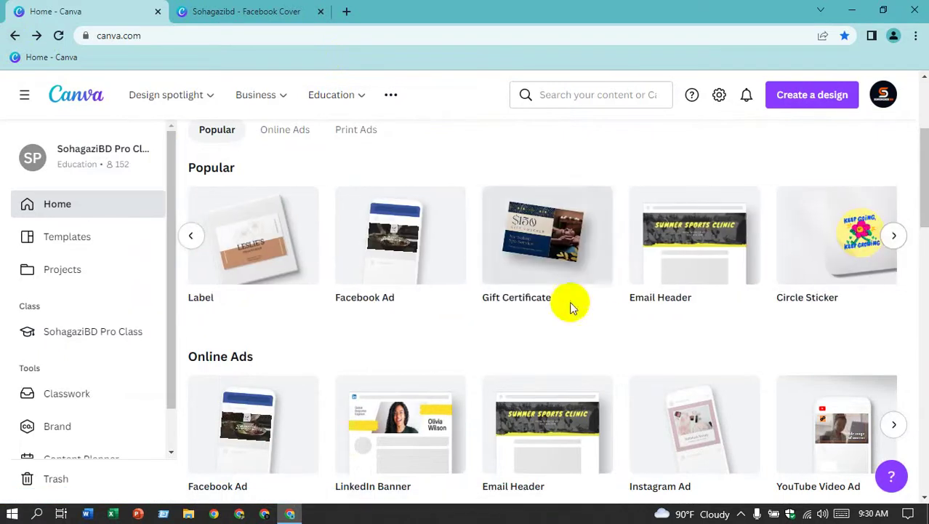
scroll(569, 301, up, 1)
click(190, 306)
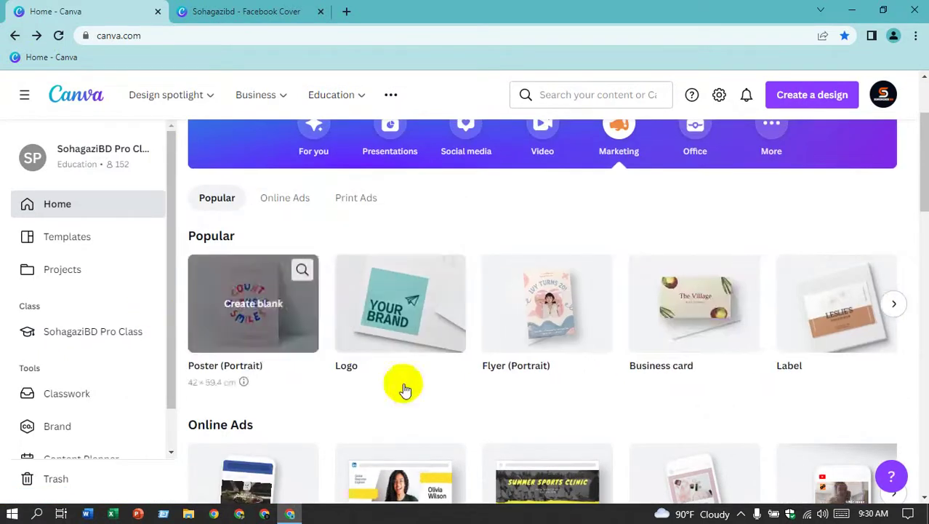
click(670, 330)
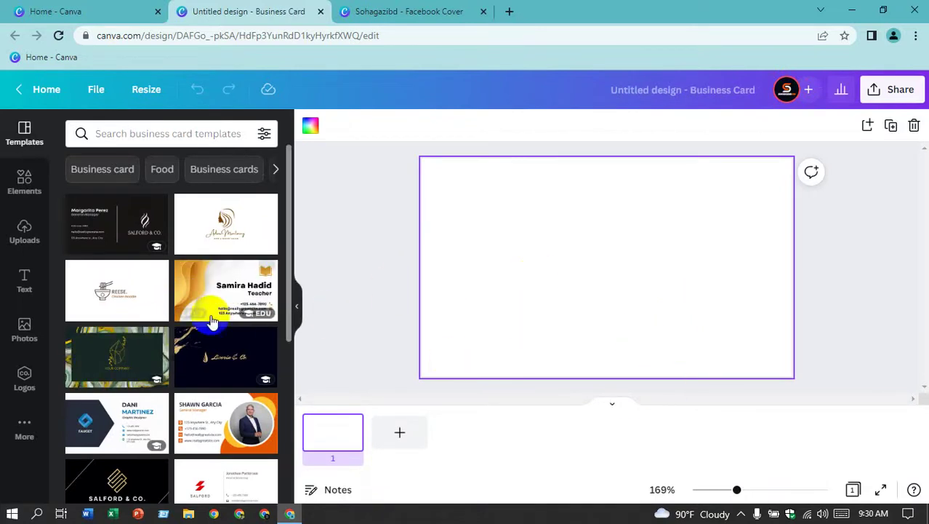
- Apply the Orange Yellow Modern Minimalist Business Card template's front page to the blank card
scroll(120, 314, down, 2)
scroll(120, 318, down, 2)
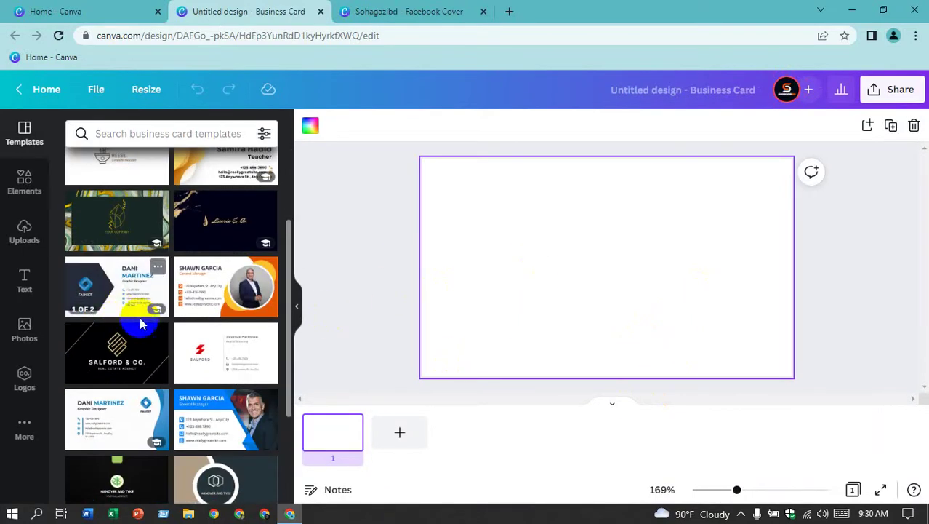
click(201, 308)
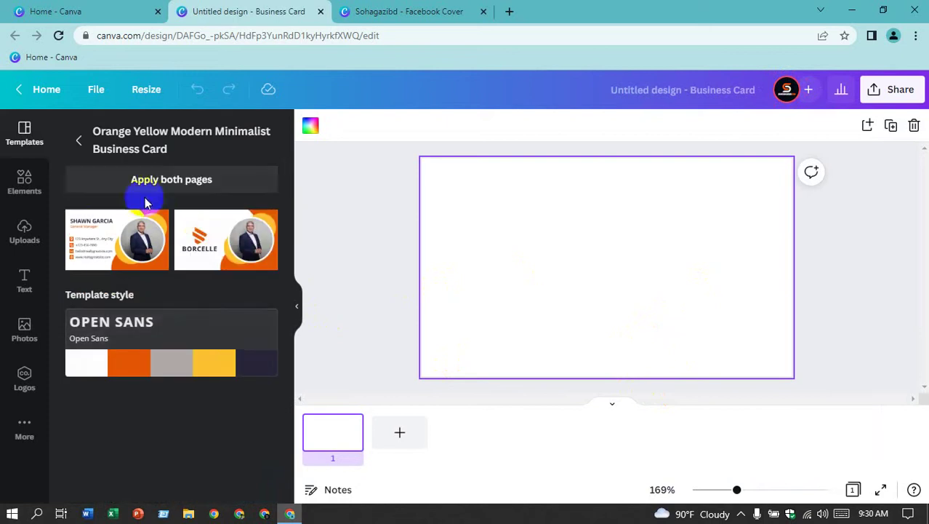
click(106, 260)
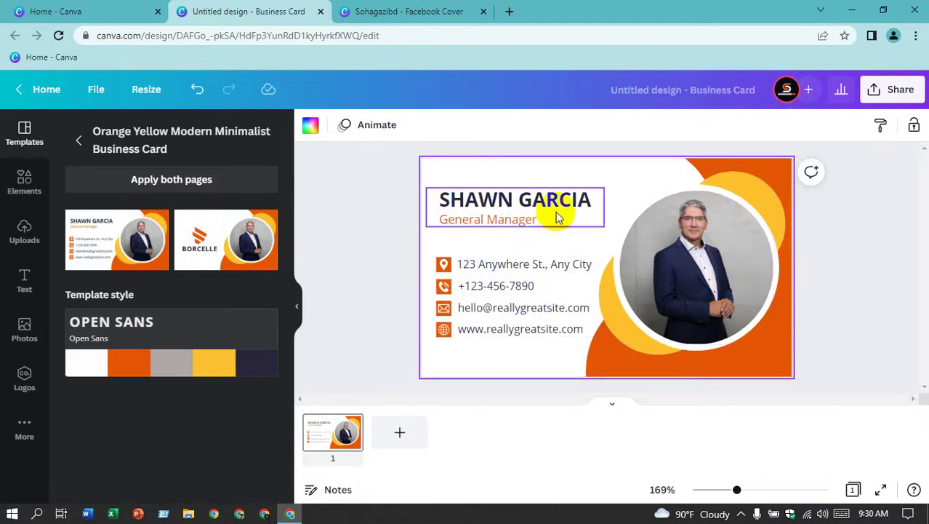
click(372, 203)
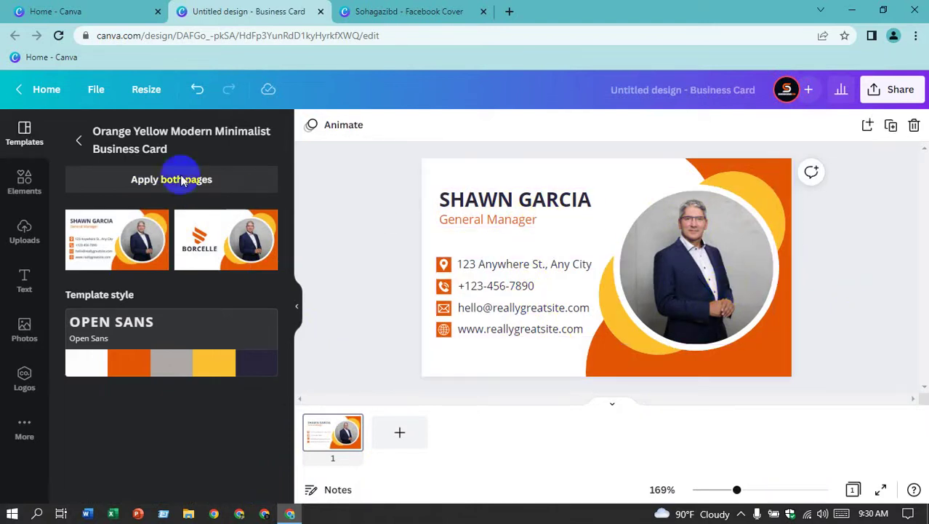
- Browse the full business card template list, then reapply the recently used orange template
click(79, 140)
scroll(191, 325, down, 5)
scroll(191, 326, down, 2)
scroll(191, 325, down, 2)
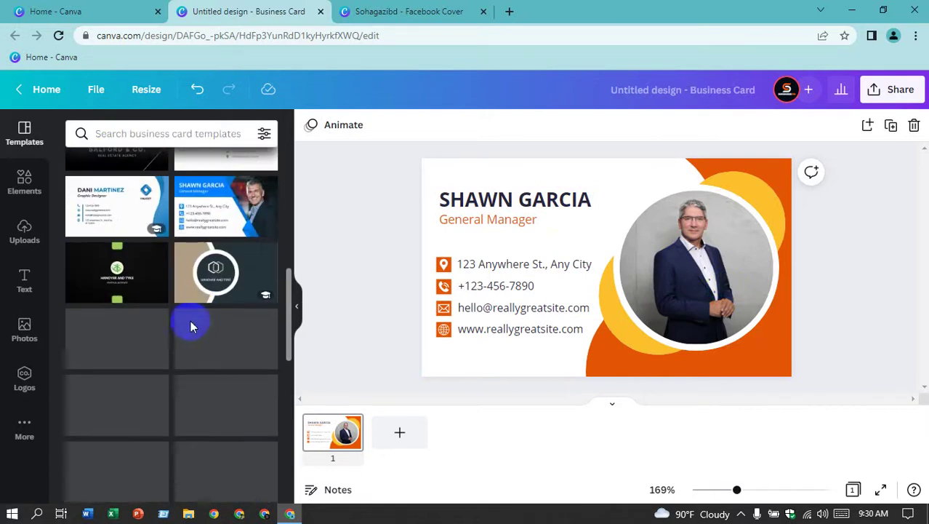
scroll(163, 360, down, 2)
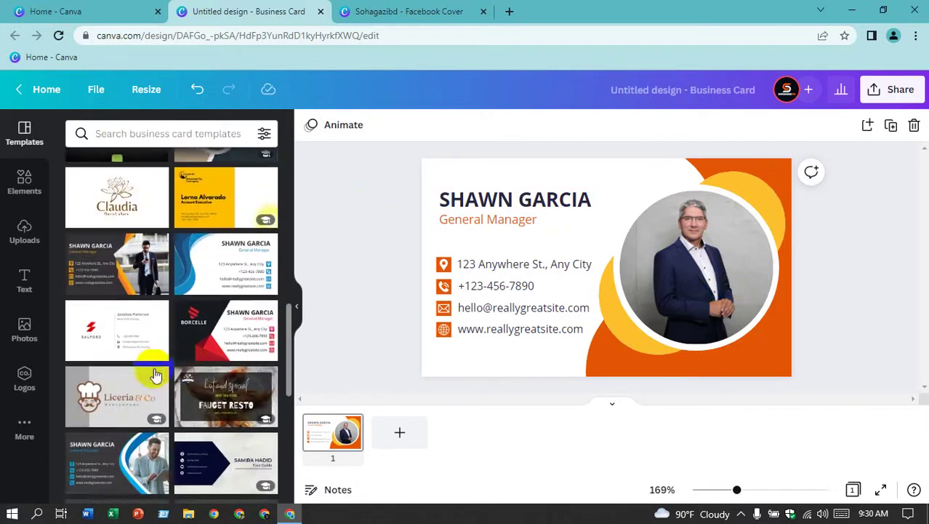
scroll(153, 373, down, 2)
scroll(218, 356, down, 1)
scroll(181, 341, down, 3)
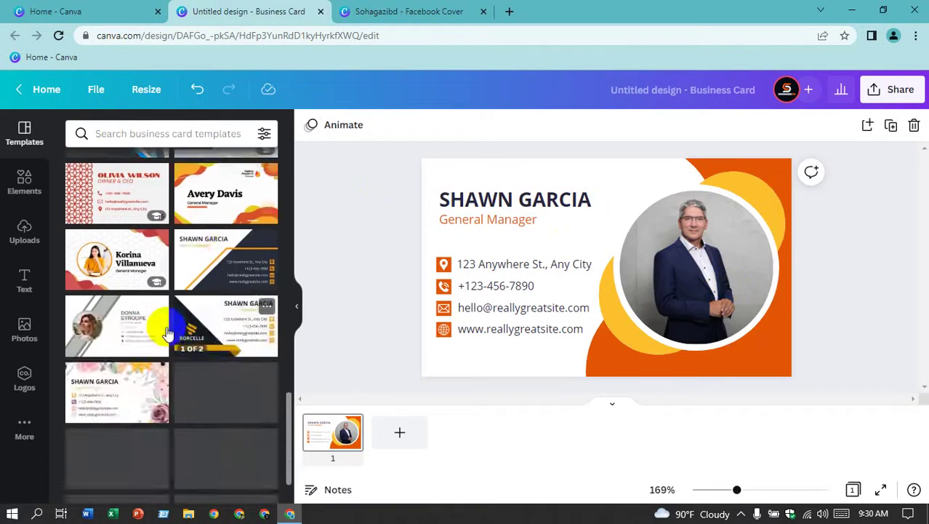
scroll(166, 333, up, 10)
scroll(161, 307, up, 5)
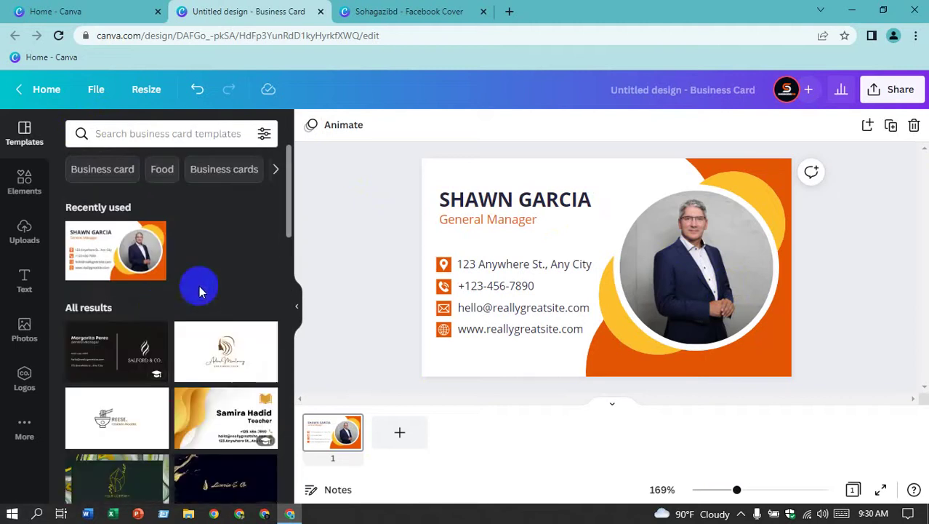
click(157, 275)
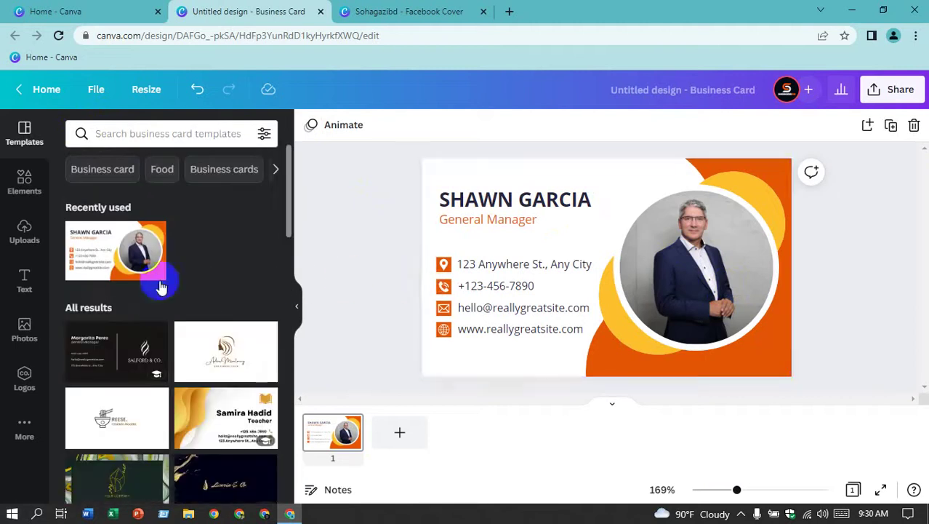
- Add a Page 2 carrying the Black Elegant Business Card template, then switch to the Home tab
click(611, 405)
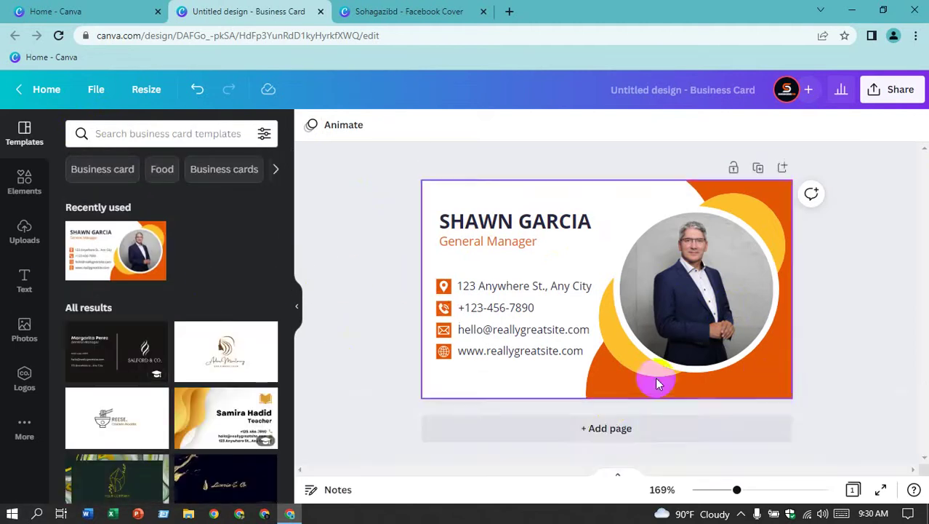
click(601, 436)
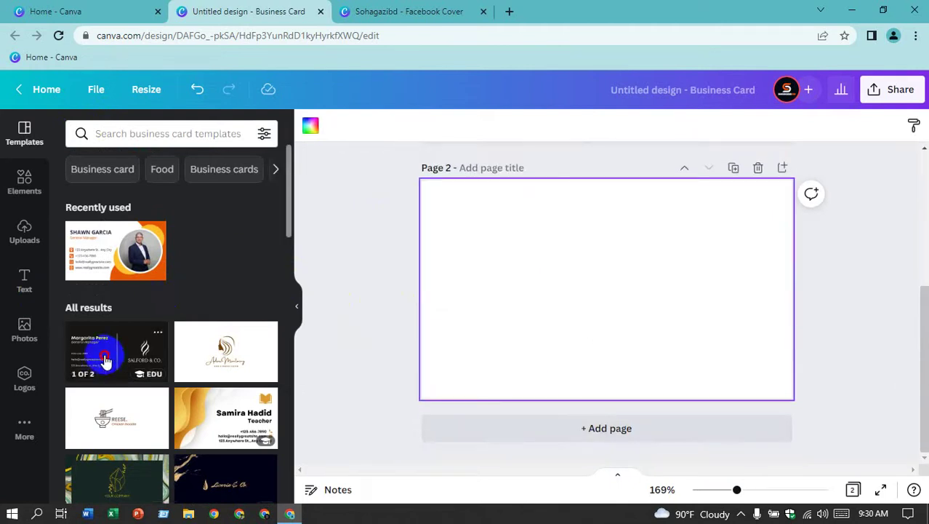
click(104, 357)
click(99, 228)
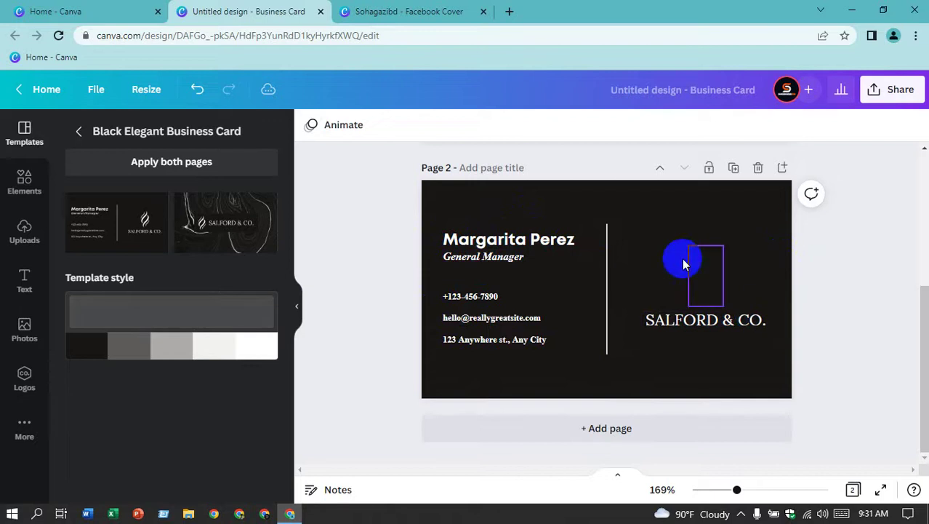
click(101, 7)
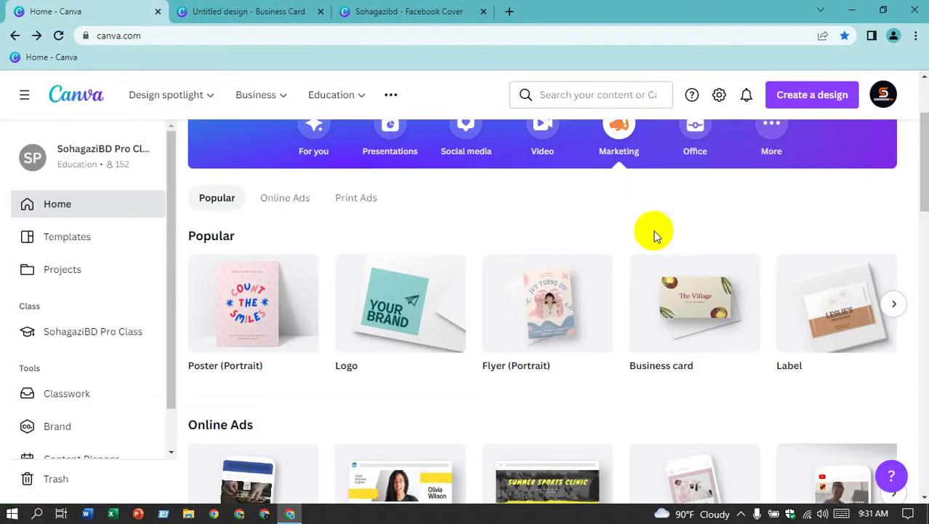
scroll(727, 236, up, 2)
click(697, 276)
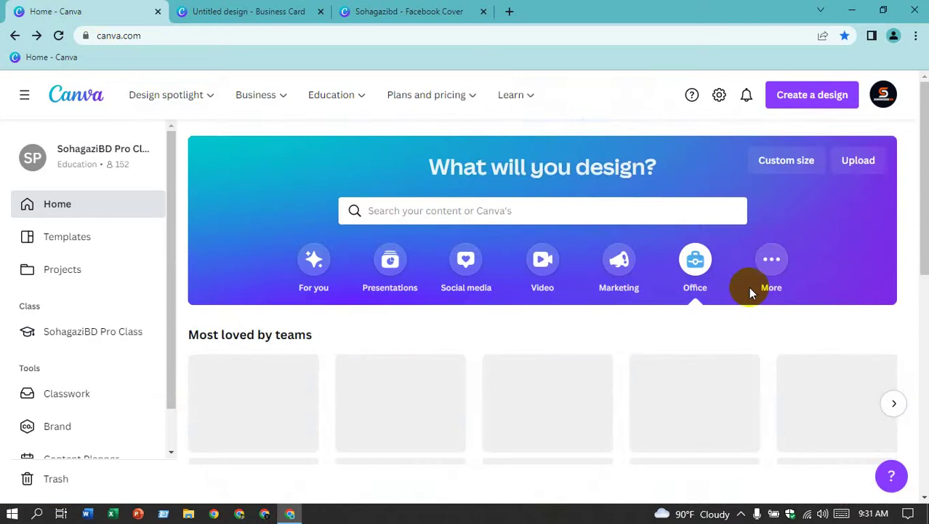
scroll(764, 296, down, 2)
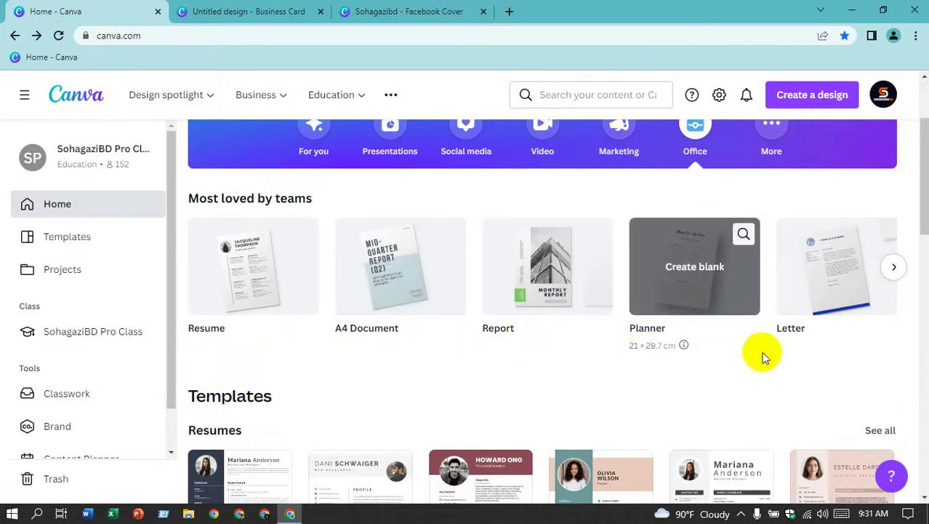
click(895, 267)
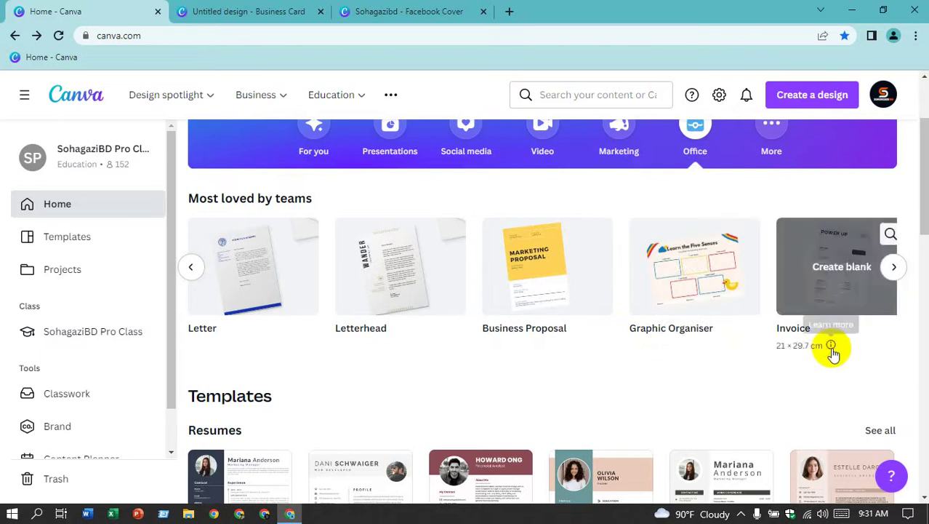
click(894, 267)
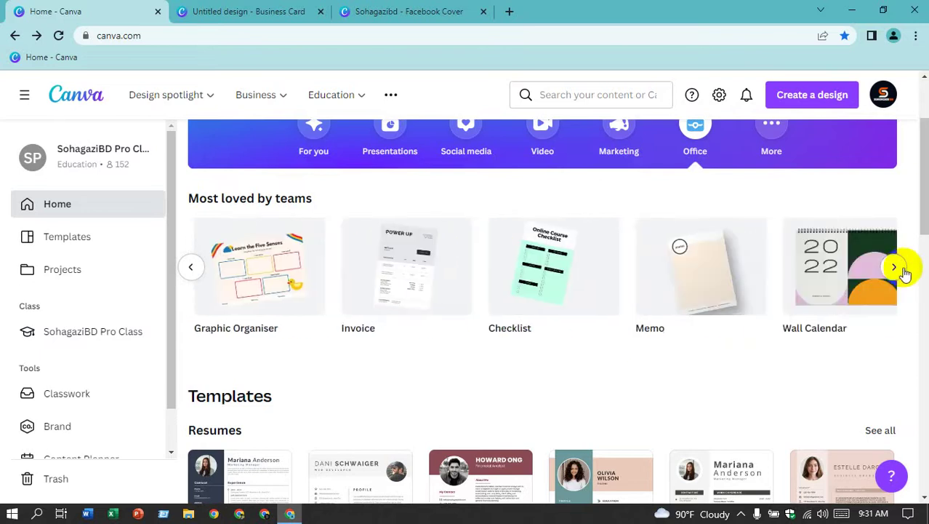
scroll(701, 273, down, 2)
scroll(701, 274, down, 3)
scroll(700, 273, down, 3)
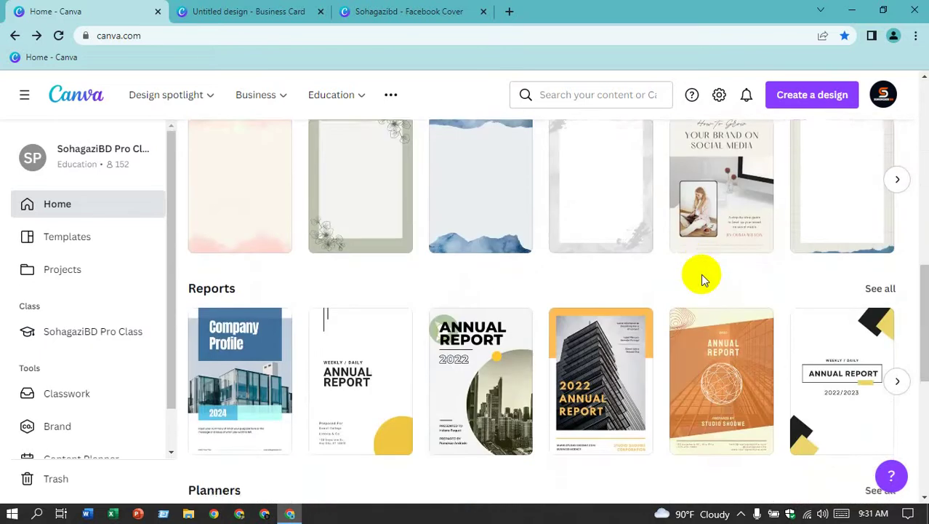
scroll(700, 273, down, 5)
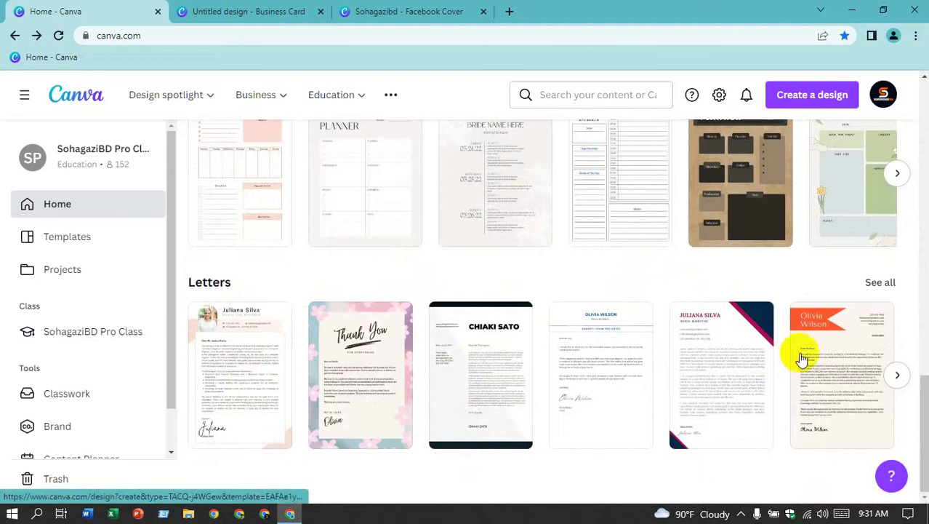
click(896, 376)
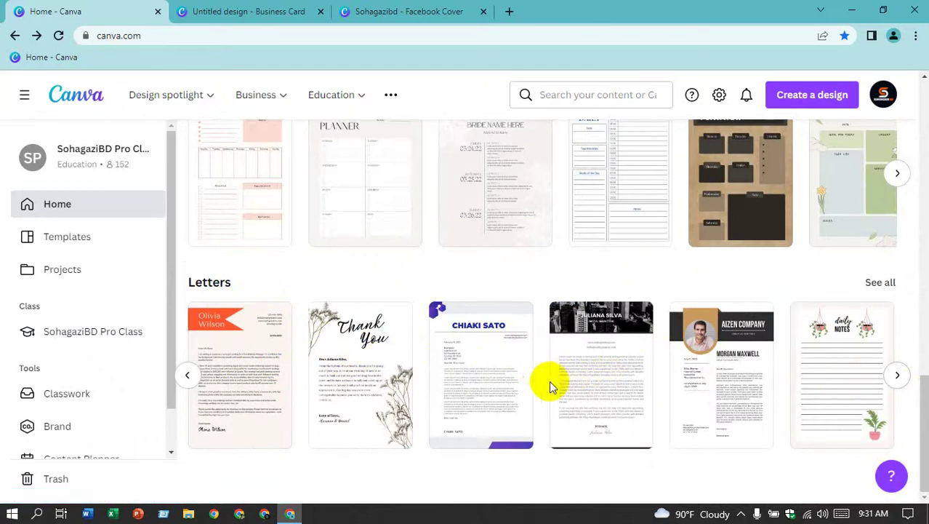
click(900, 377)
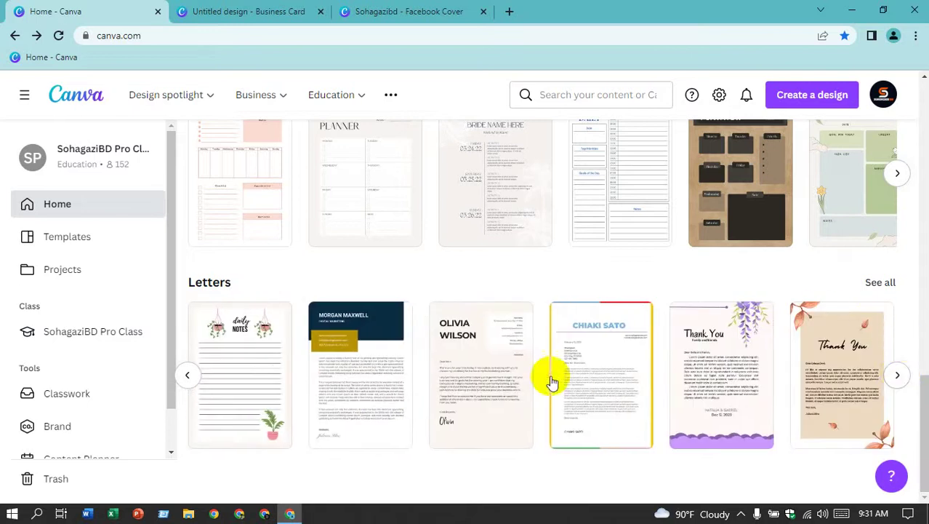
scroll(549, 363, up, 1)
scroll(572, 362, up, 3)
scroll(576, 367, up, 2)
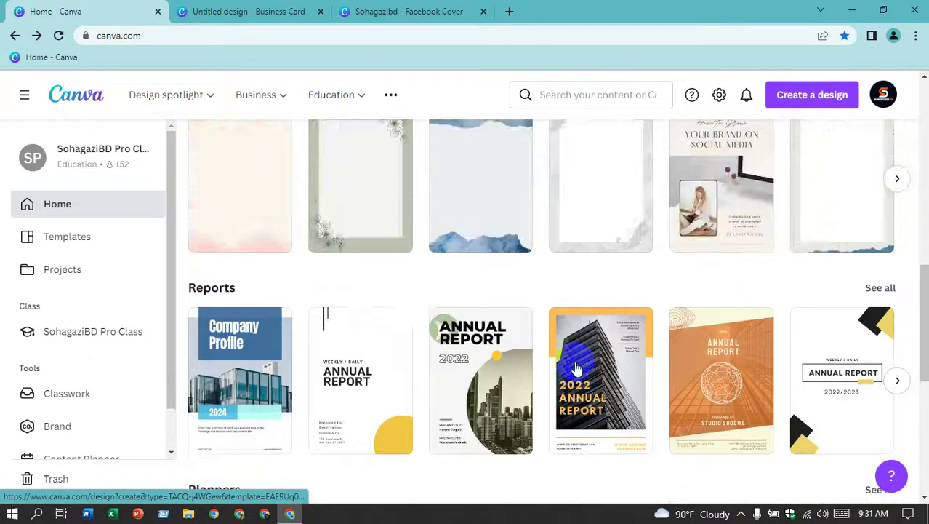
scroll(576, 366, up, 10)
scroll(574, 363, up, 4)
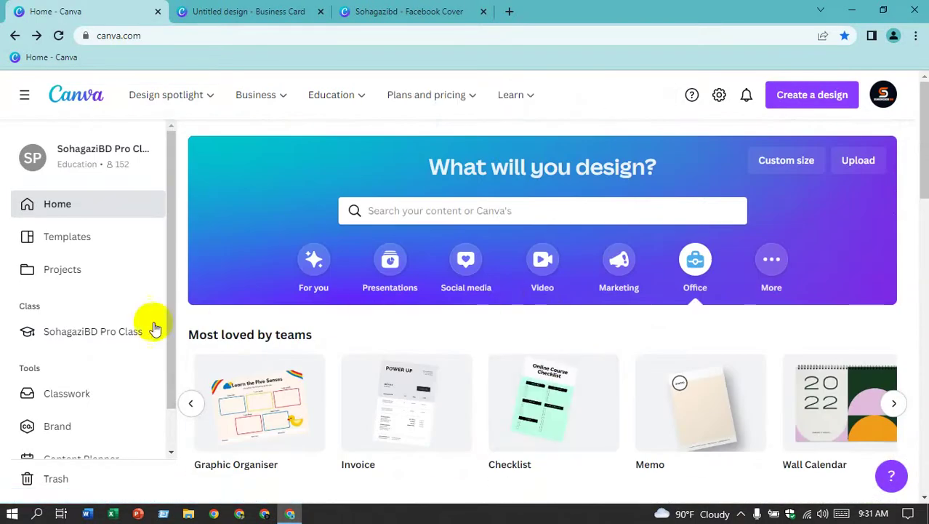
- Open Templates from the sidebar and reveal more topic chips in the category row
click(62, 235)
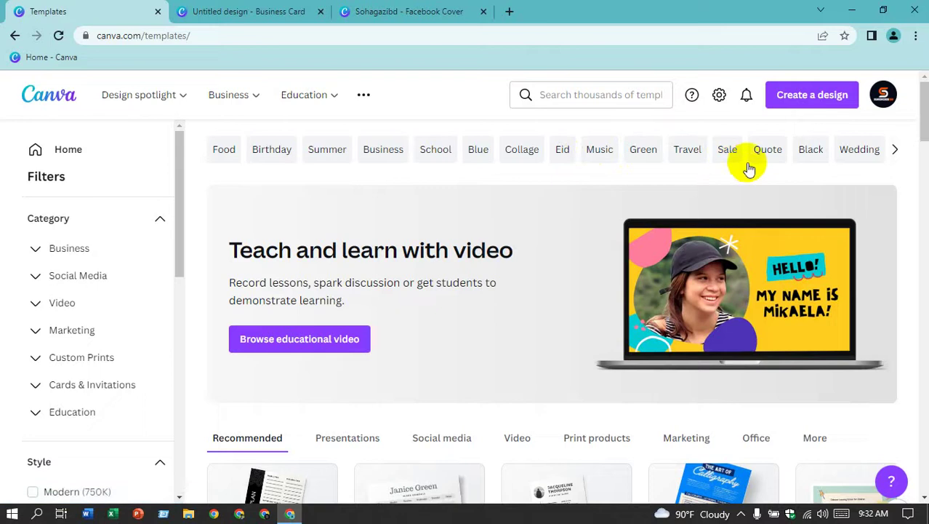
click(896, 150)
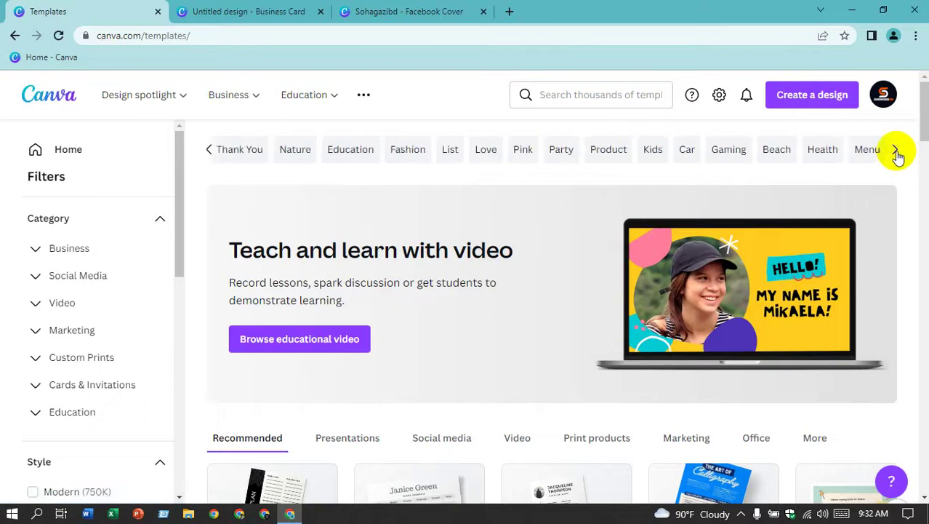
- Show the Fashion topic results and highlight the 154,855 templates count
click(410, 154)
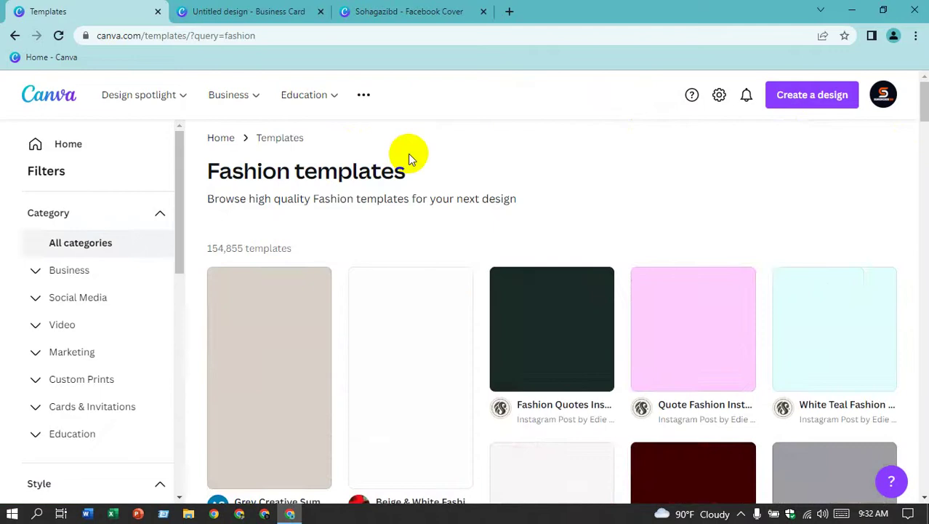
scroll(746, 301, down, 2)
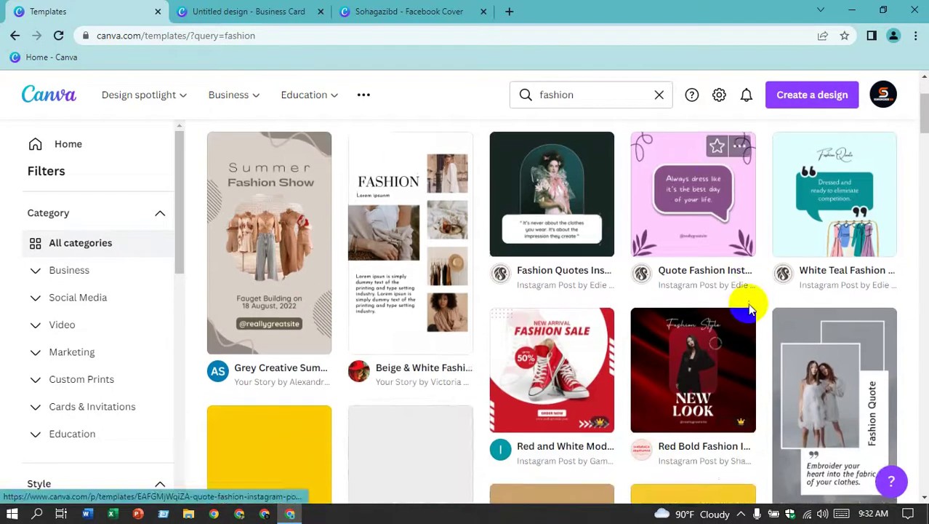
scroll(747, 302, down, 1)
scroll(745, 307, down, 2)
scroll(745, 308, down, 2)
scroll(570, 297, down, 2)
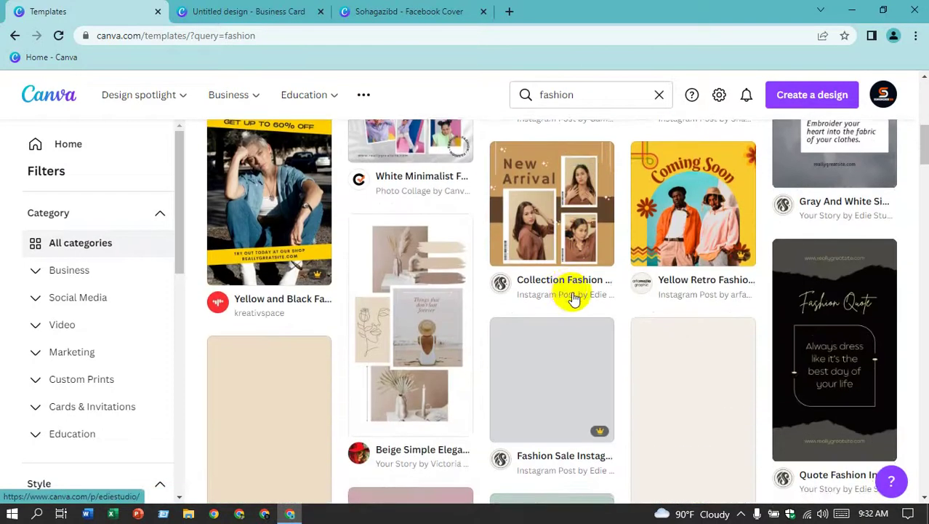
scroll(564, 297, up, 3)
scroll(564, 295, up, 5)
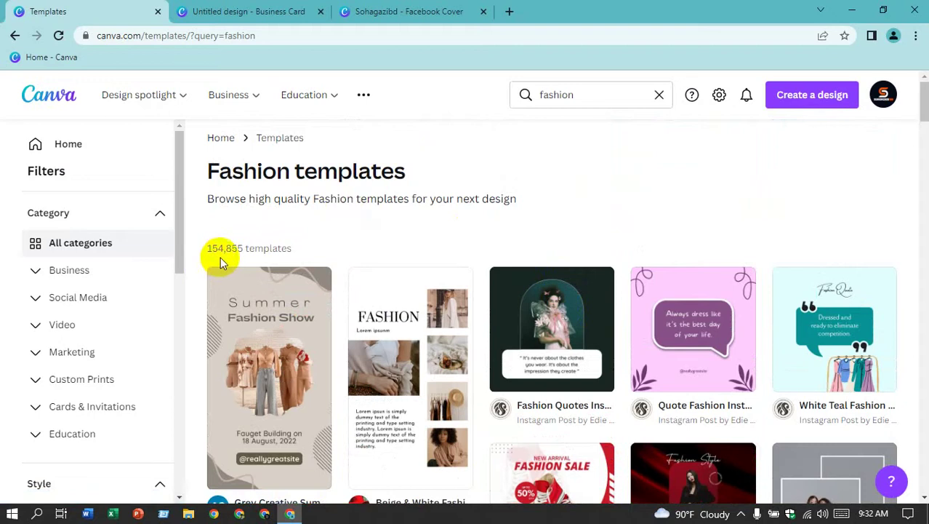
drag(205, 249, 341, 253)
- Scroll the Fashion results and expand the Business template subcategories
scroll(682, 256, down, 1)
scroll(682, 259, down, 4)
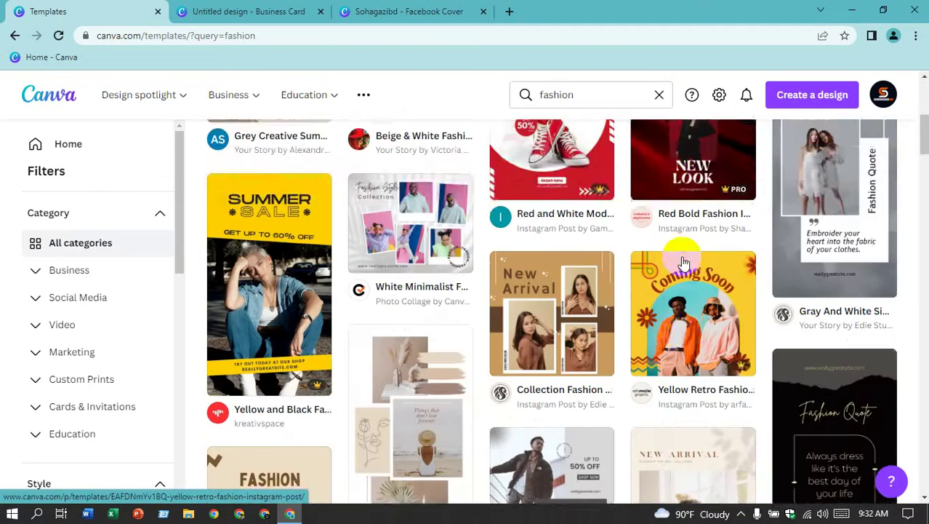
scroll(683, 261, down, 3)
scroll(684, 262, down, 2)
scroll(717, 264, down, 2)
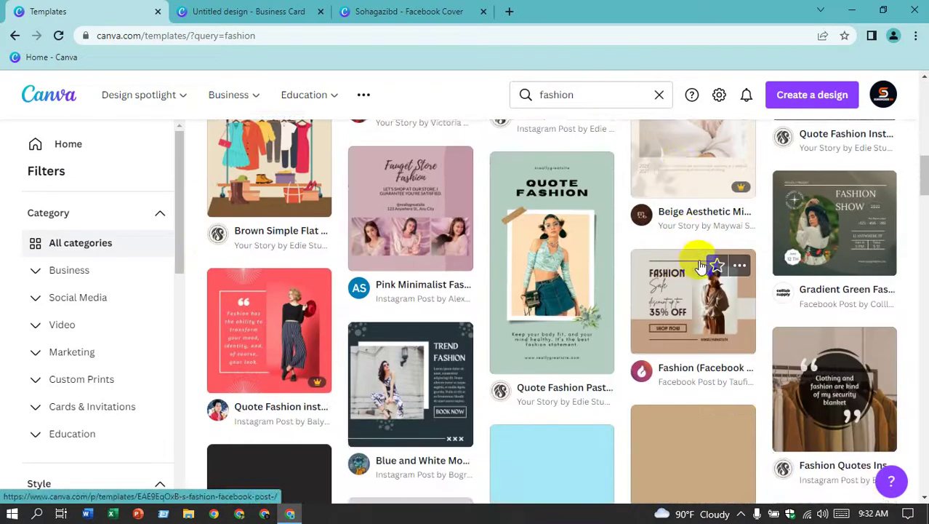
scroll(720, 265, down, 5)
scroll(730, 268, up, 5)
scroll(730, 268, up, 6)
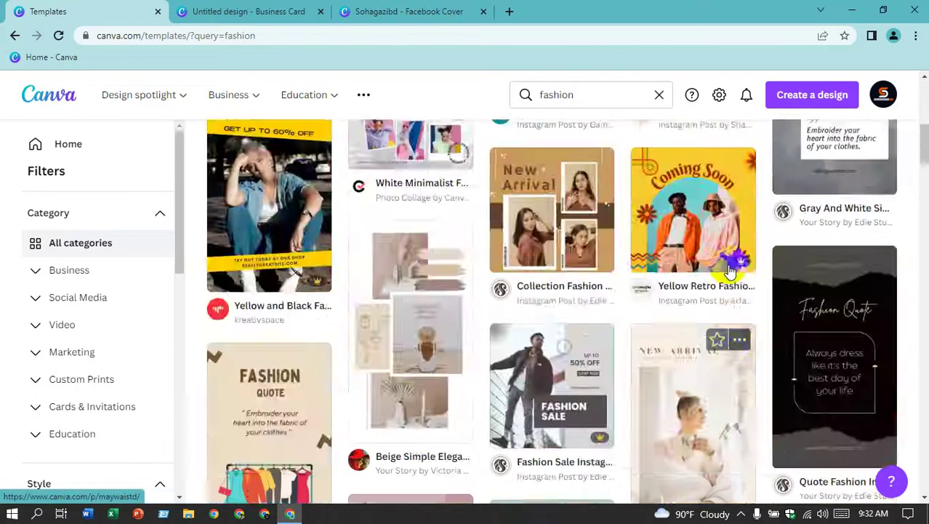
scroll(727, 266, up, 5)
click(70, 271)
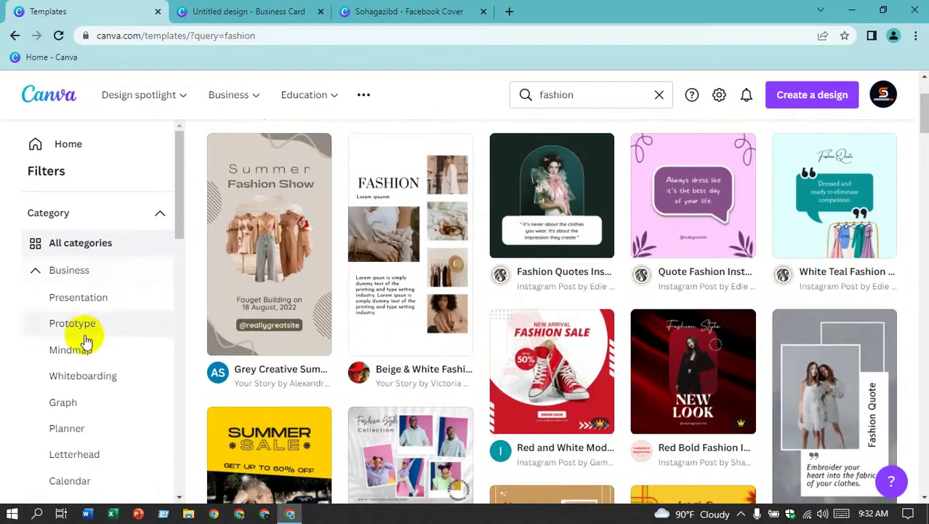
scroll(82, 389, down, 1)
scroll(80, 383, down, 1)
scroll(79, 375, down, 2)
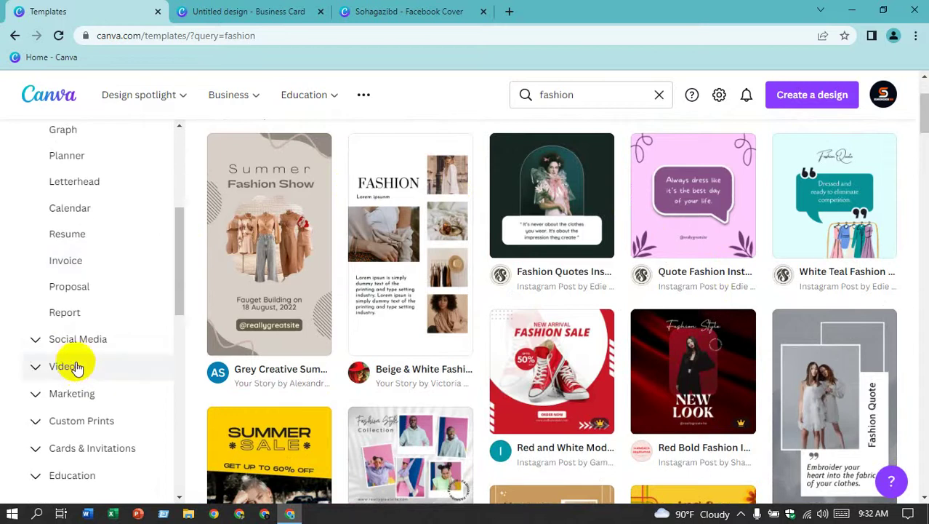
scroll(77, 345, down, 1)
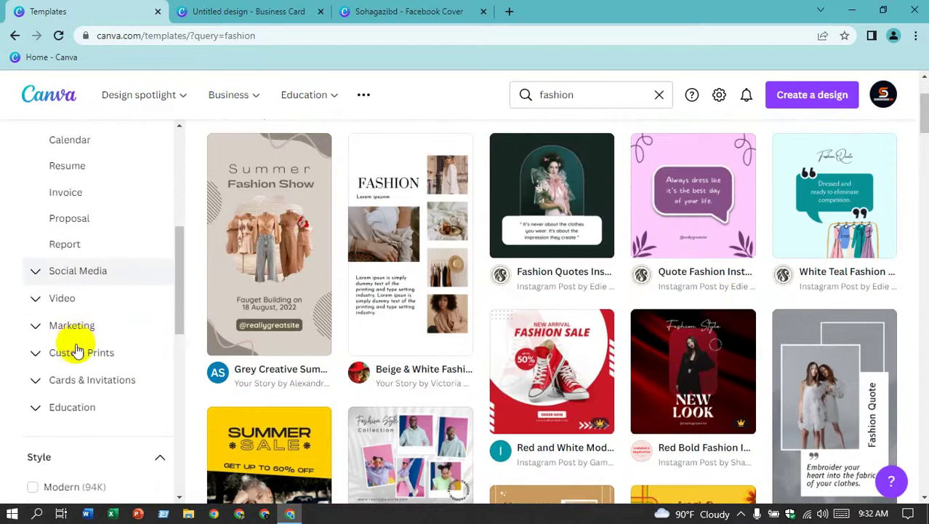
- Expand the Education subcategories, collapse the Category filter, and clear the 'fashion' search term
click(45, 409)
scroll(73, 404, down, 2)
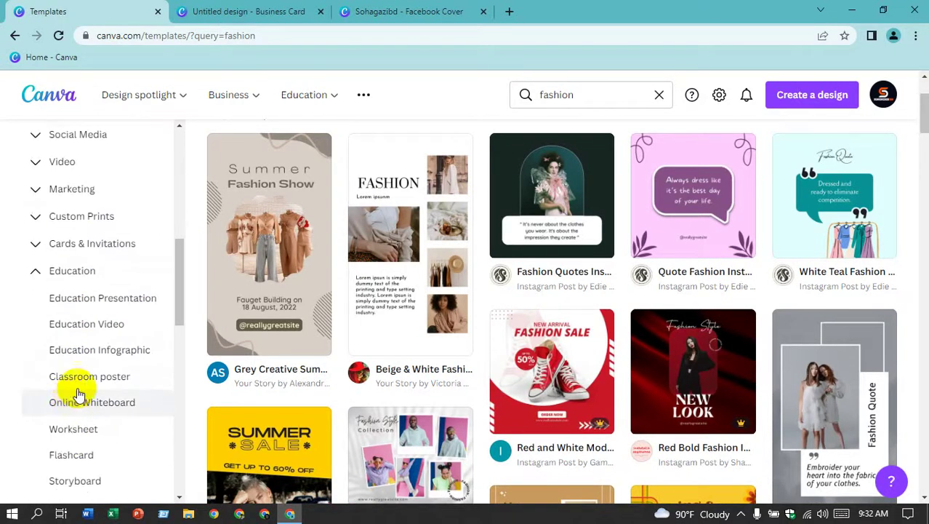
scroll(101, 391, down, 2)
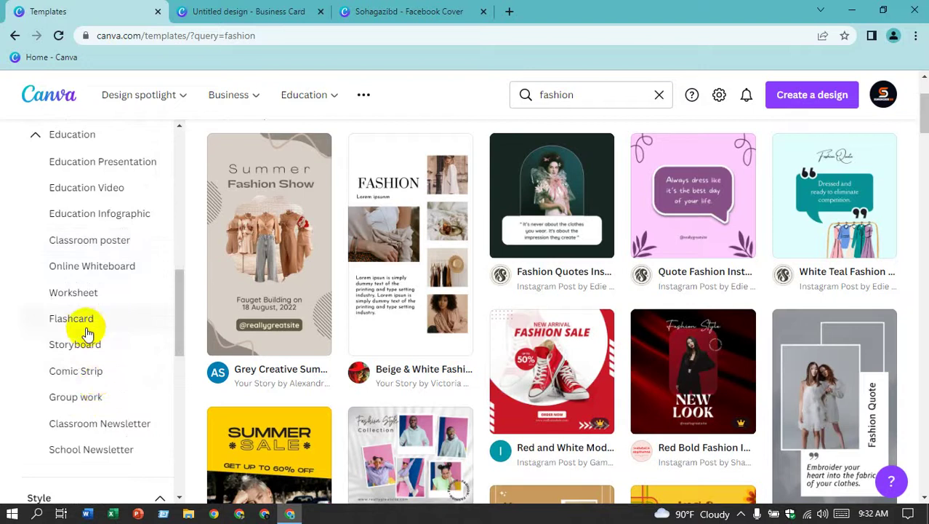
scroll(101, 393, down, 2)
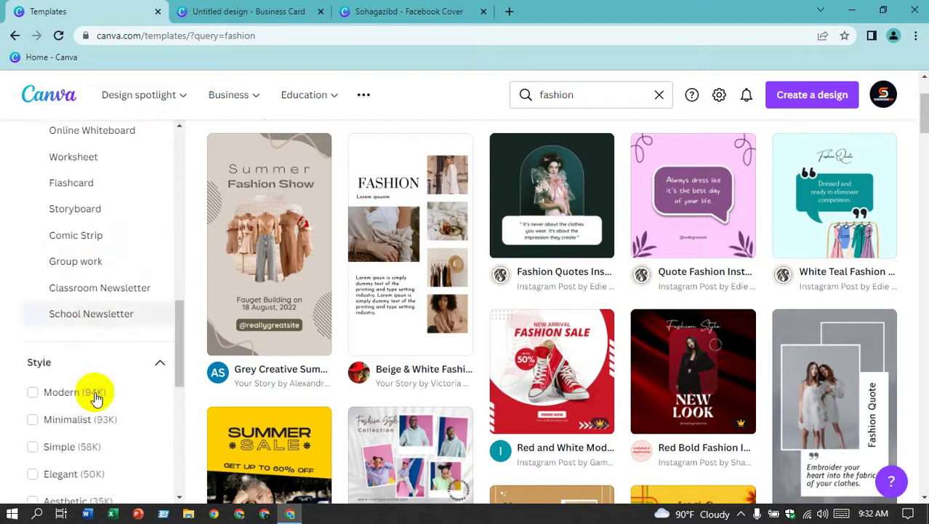
scroll(125, 373, down, 2)
scroll(127, 376, down, 1)
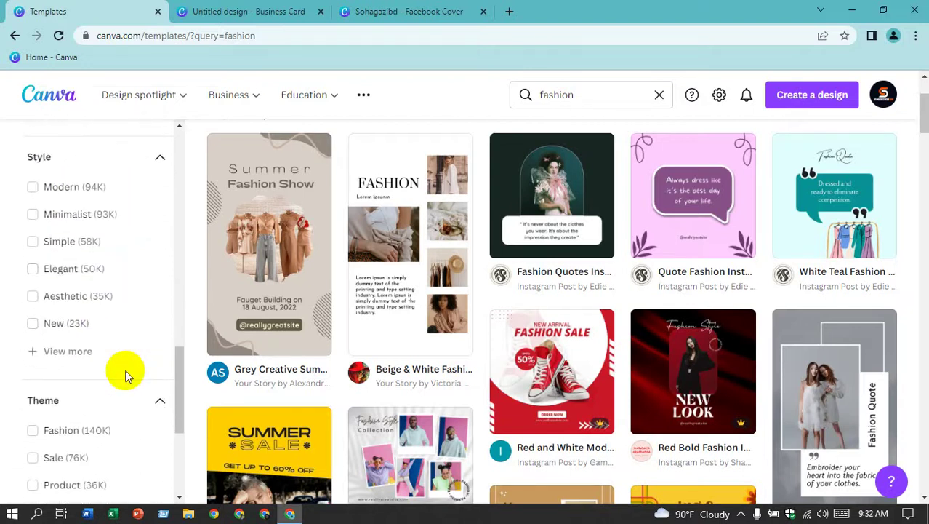
scroll(125, 376, down, 1)
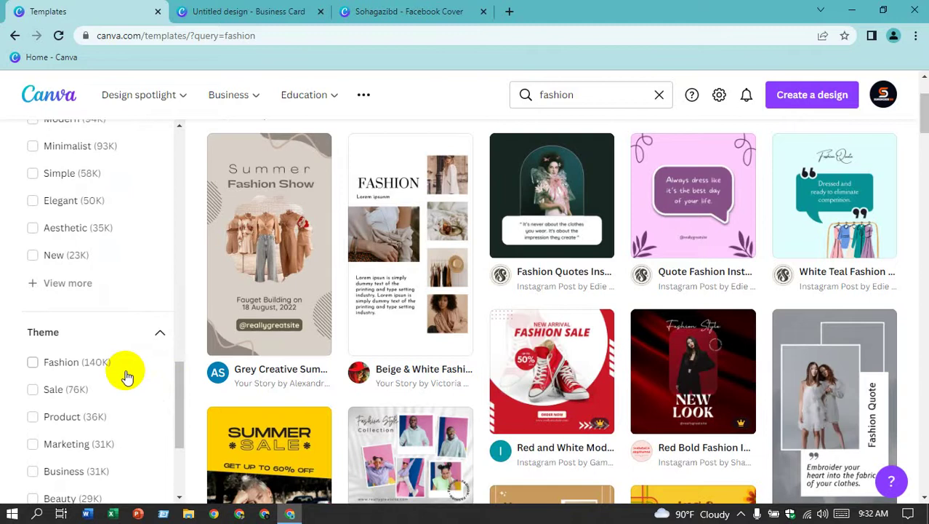
scroll(125, 375, down, 3)
scroll(125, 375, up, 5)
scroll(127, 376, up, 10)
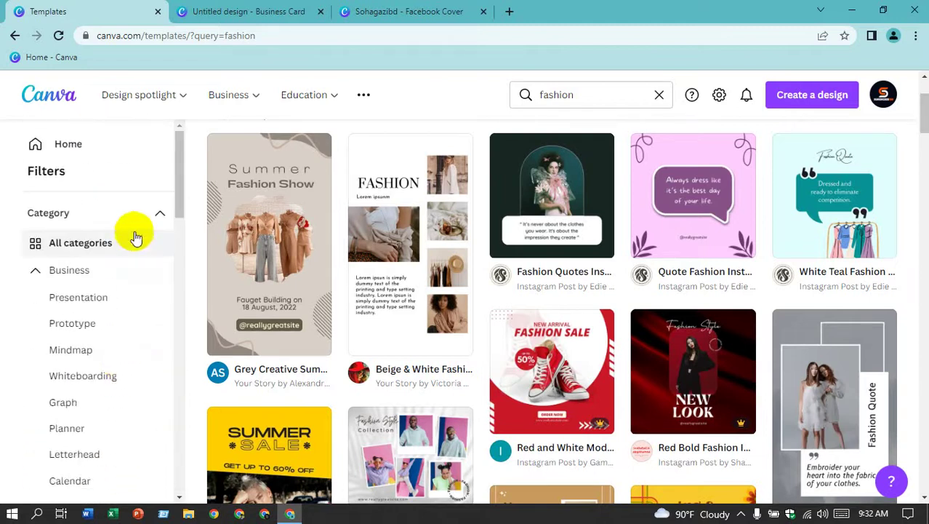
click(158, 213)
scroll(291, 181, up, 2)
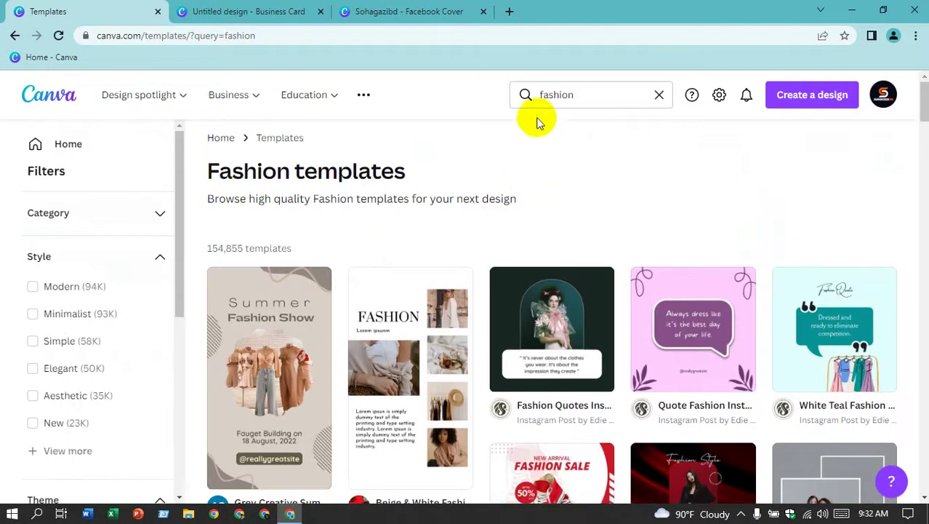
click(659, 95)
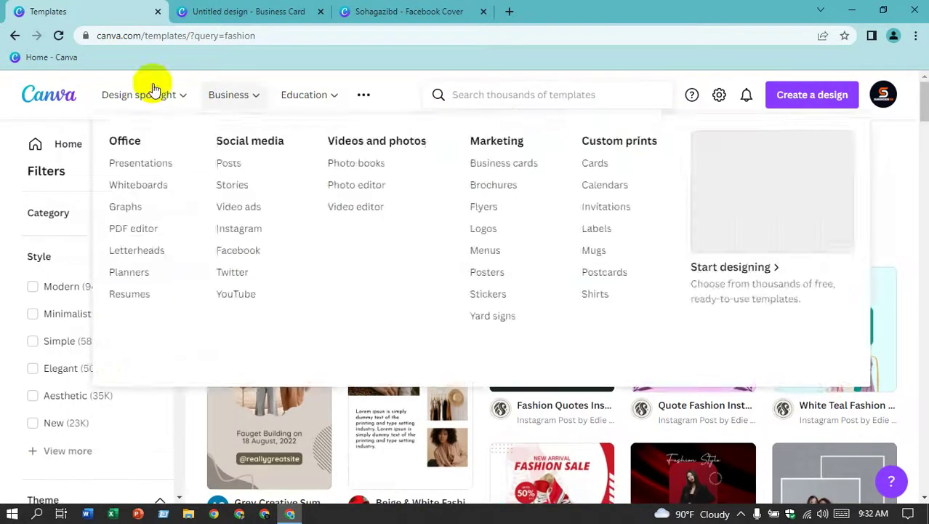
click(58, 95)
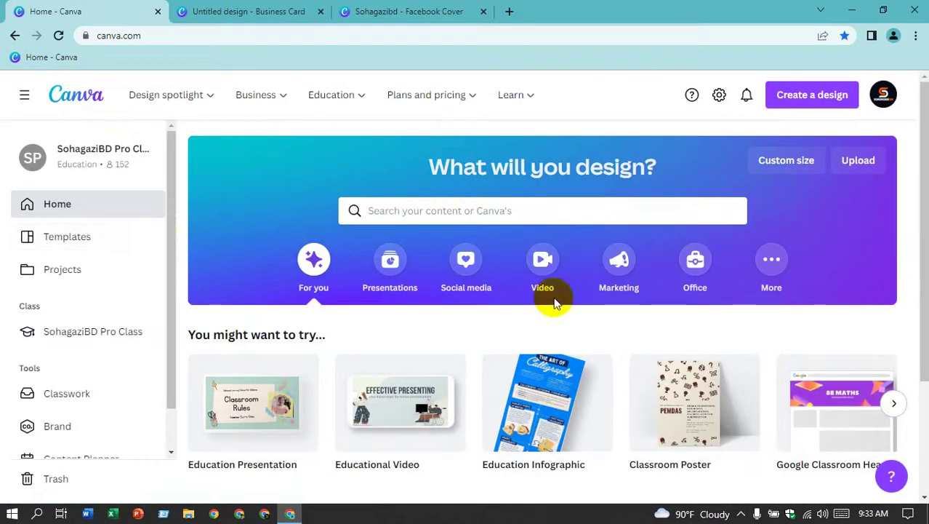
scroll(498, 276, down, 2)
scroll(400, 277, down, 1)
scroll(357, 279, up, 2)
scroll(486, 279, down, 2)
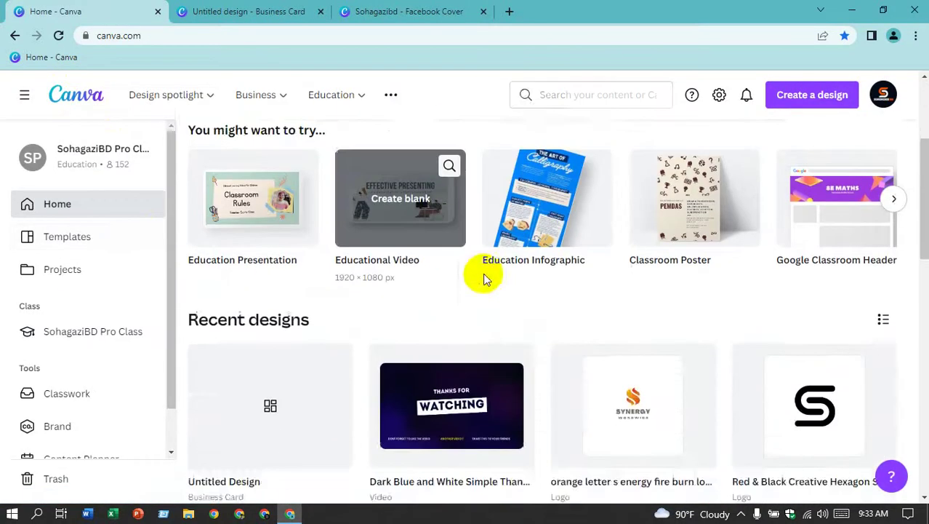
scroll(486, 278, down, 2)
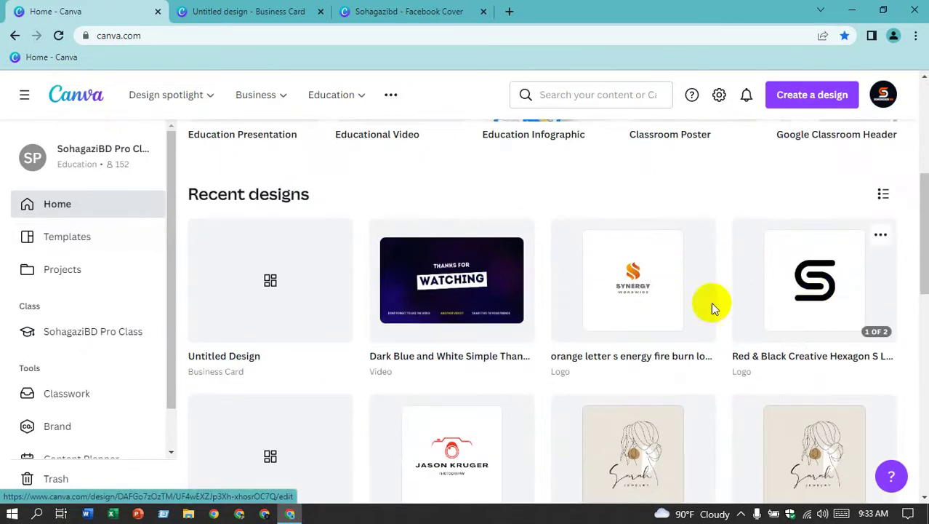
scroll(615, 274, down, 1)
scroll(609, 269, down, 3)
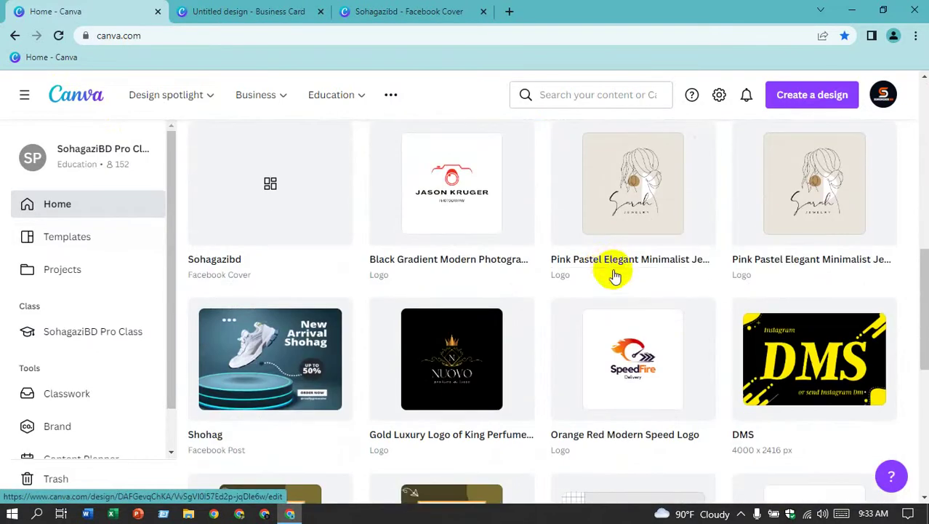
scroll(574, 278, down, 3)
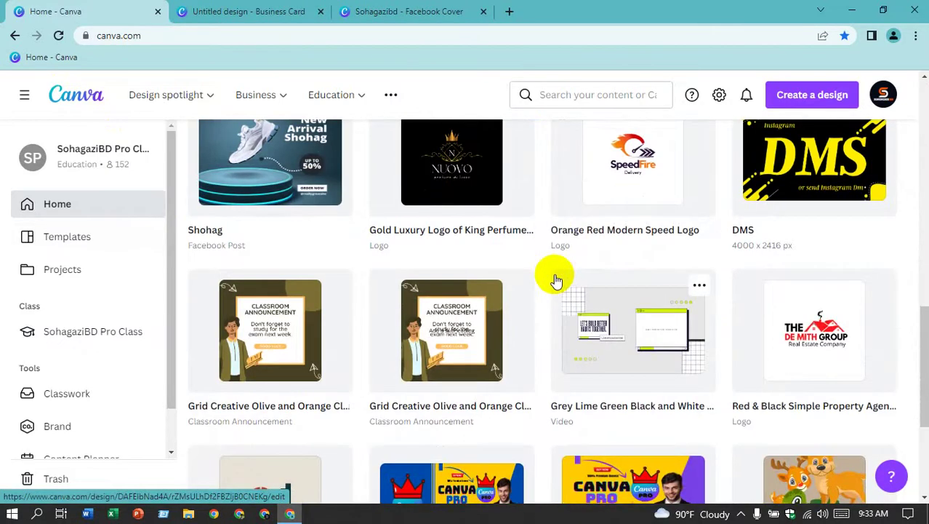
scroll(557, 278, down, 2)
scroll(557, 278, up, 1)
scroll(559, 275, down, 2)
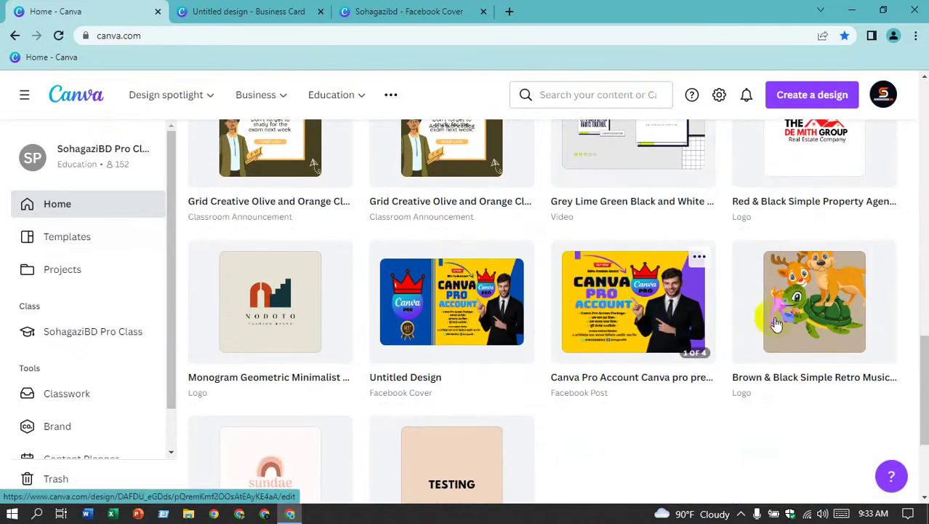
scroll(469, 354, down, 3)
scroll(460, 349, up, 2)
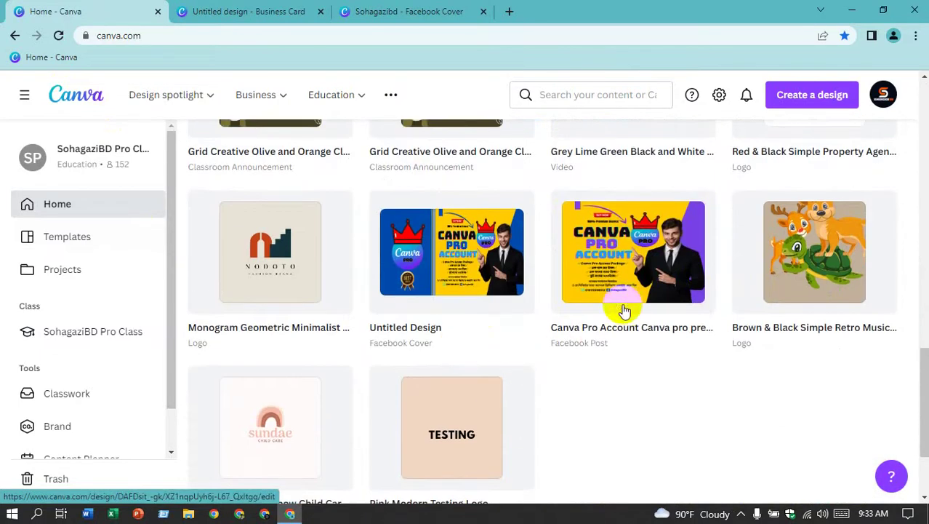
- Open the Canva Pro Account Facebook post, browse its four colour pages, and zoom out
click(623, 282)
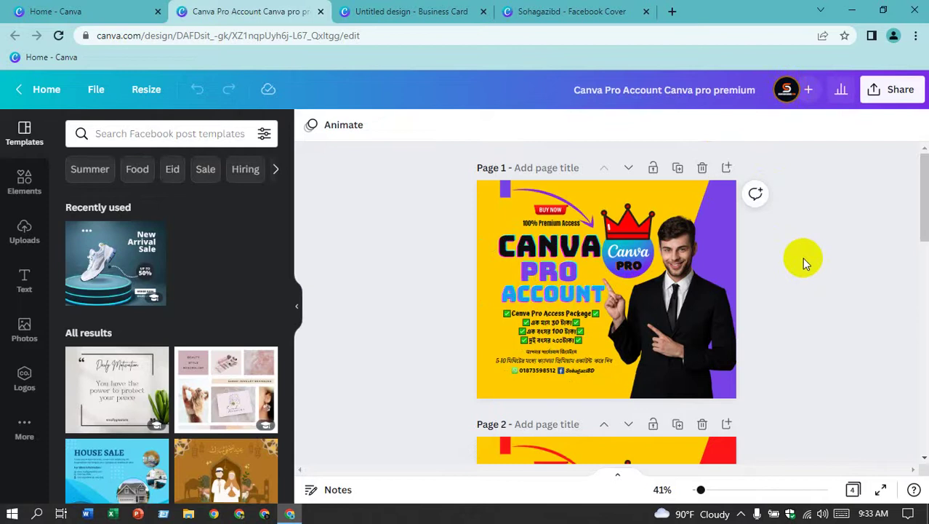
scroll(802, 257, down, 1)
scroll(801, 256, down, 2)
scroll(801, 255, down, 2)
scroll(799, 254, down, 2)
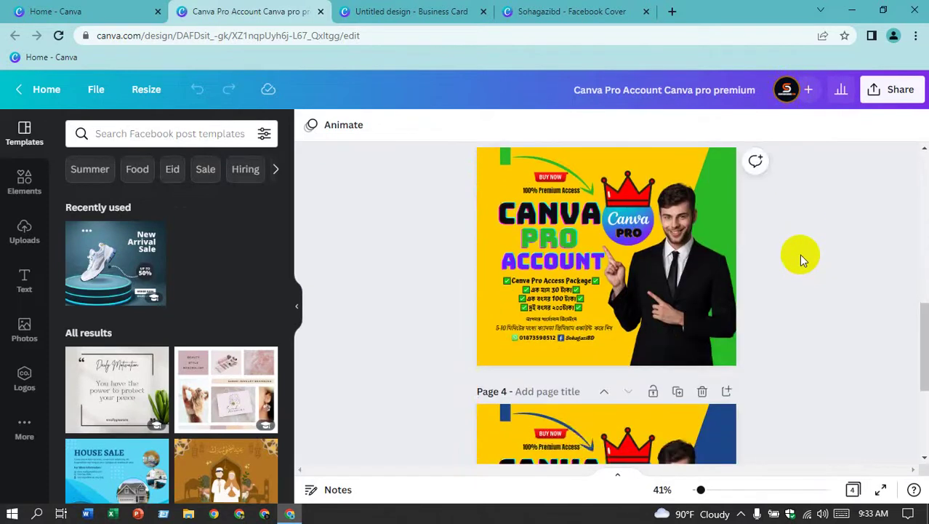
scroll(801, 256, down, 3)
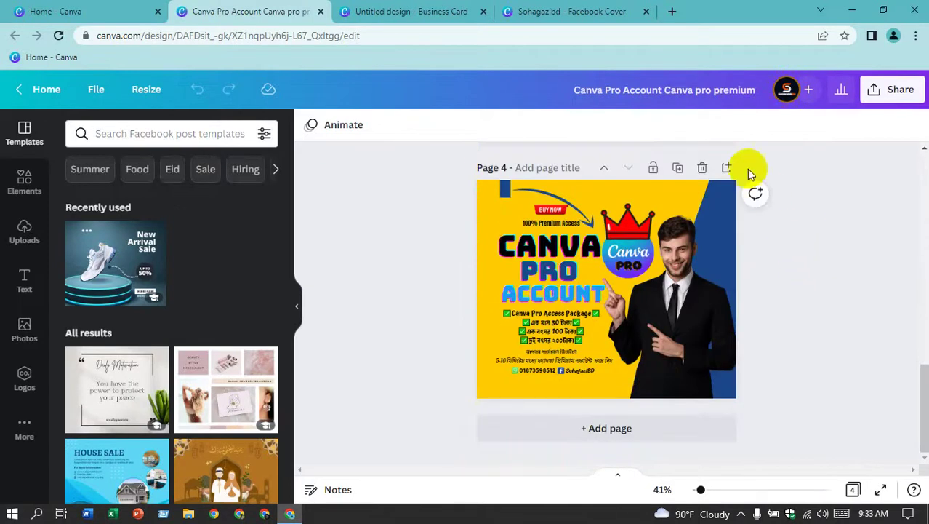
click(693, 392)
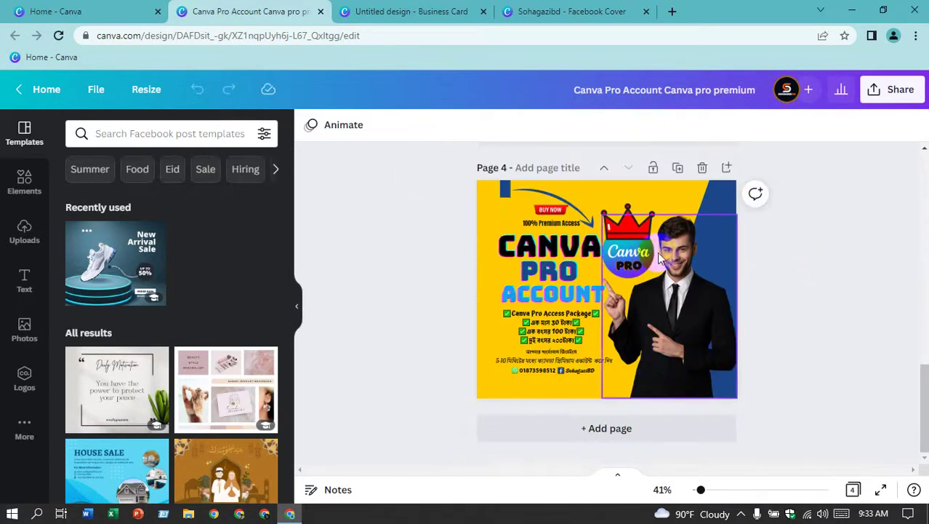
click(787, 298)
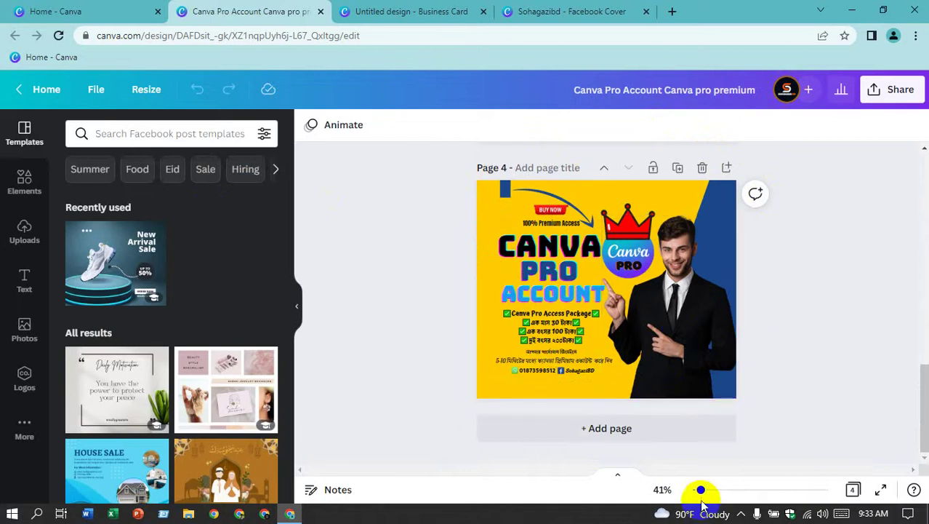
mouse_move(701, 495)
mouse_down()
mouse_move(675, 497)
mouse_move(705, 494)
mouse_up()
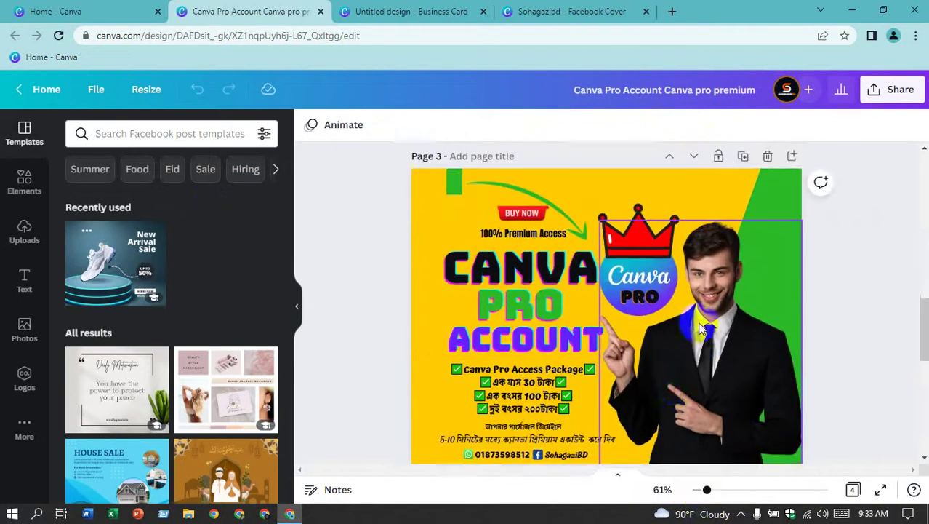
- Lock the green-background page and move it down two positions
scroll(769, 277, up, 2)
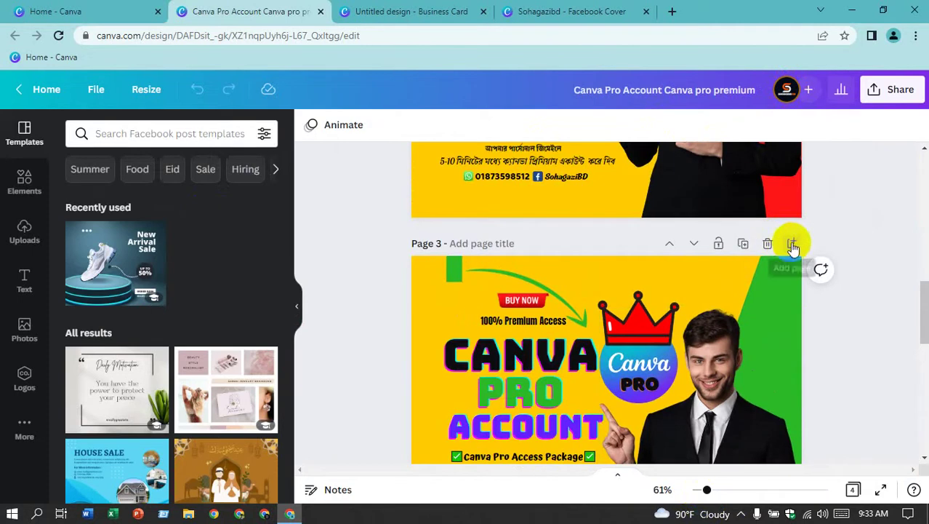
click(719, 245)
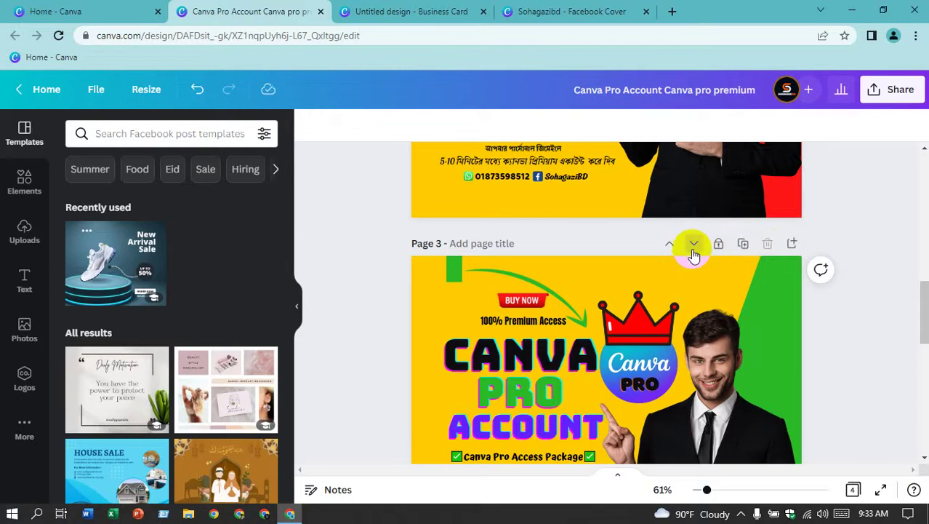
click(694, 251)
click(692, 247)
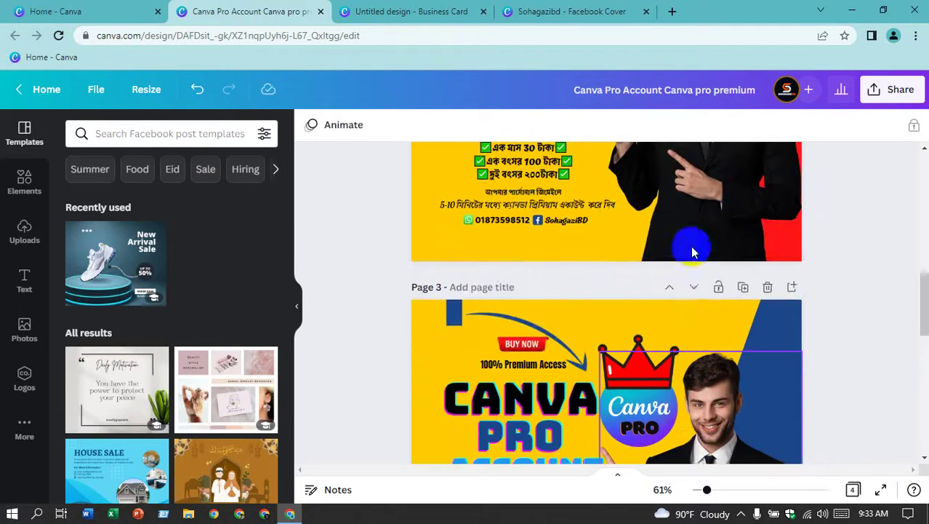
- Select the blue-background page, now page 3, and review the new page order
scroll(849, 280, down, 2)
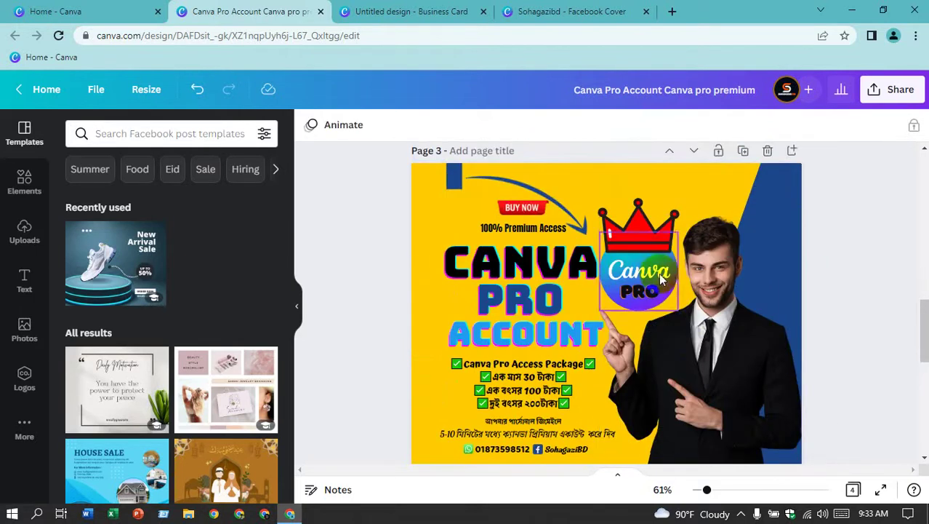
scroll(581, 267, down, 1)
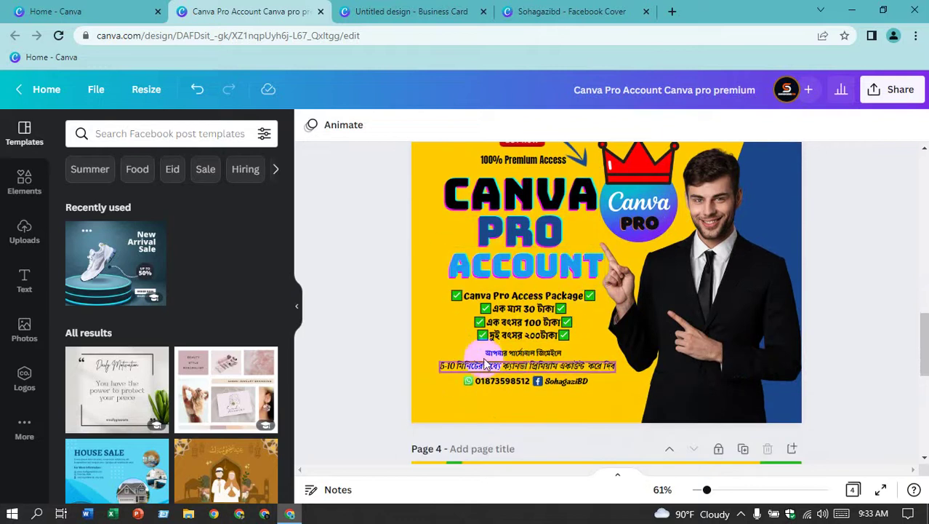
click(435, 384)
scroll(572, 327, up, 1)
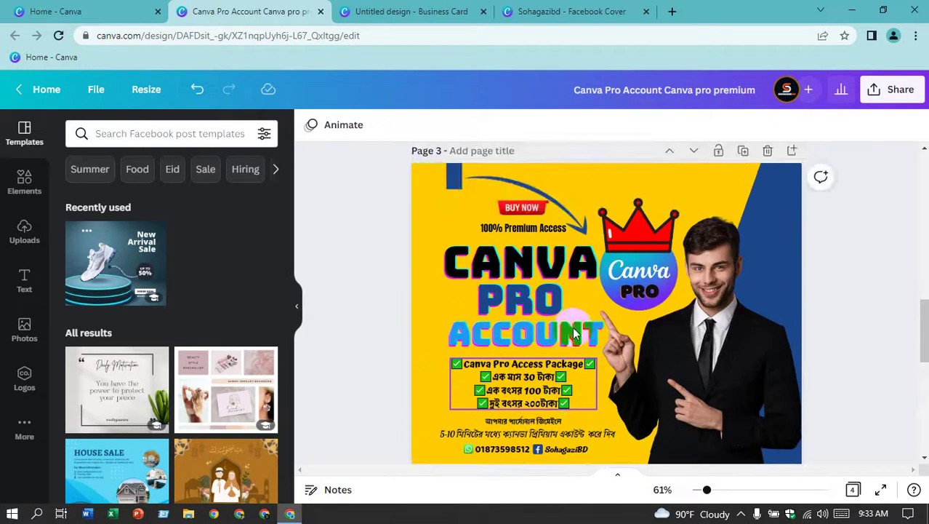
scroll(572, 327, down, 1)
scroll(551, 326, down, 1)
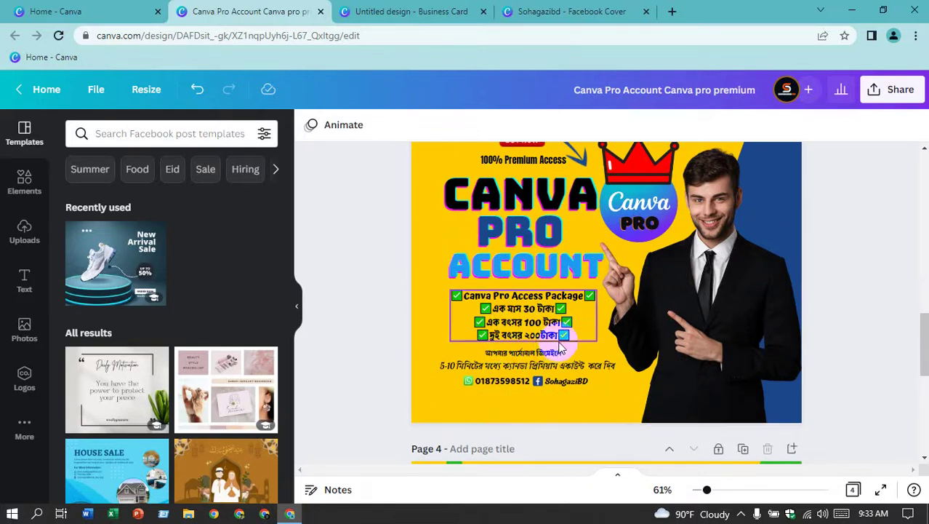
scroll(560, 335, up, 2)
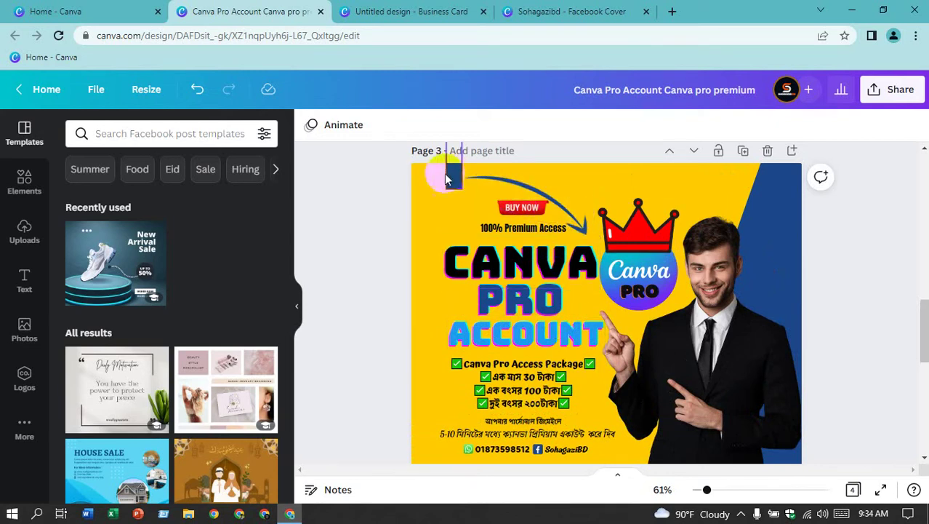
scroll(811, 289, down, 2)
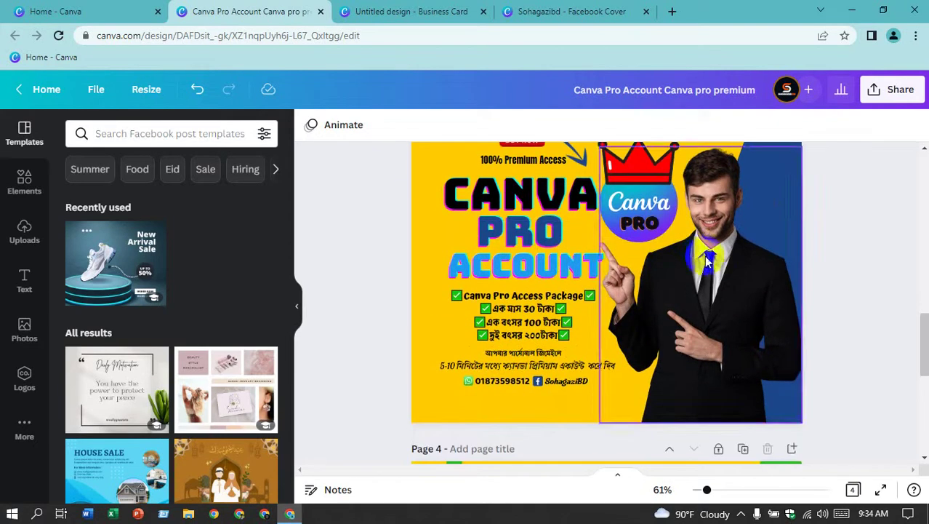
scroll(808, 276, up, 2)
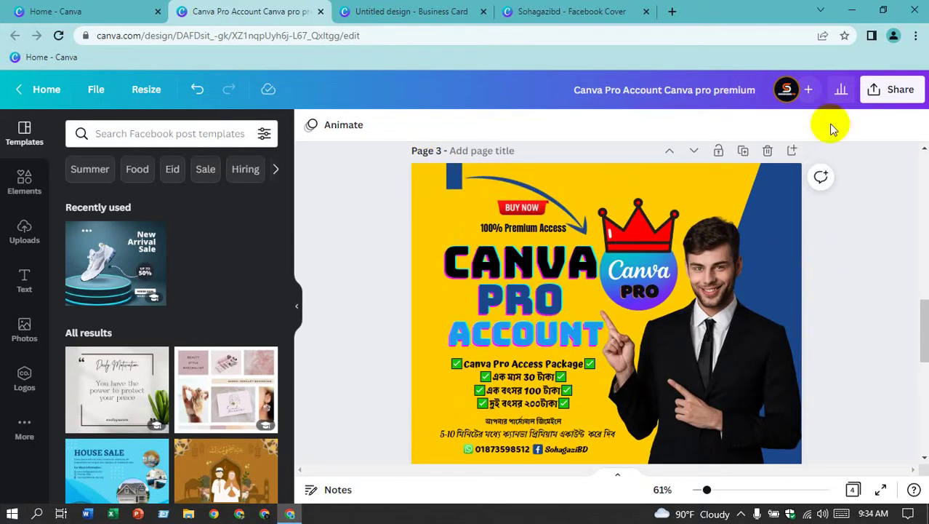
- Download all pages as JPG at size 3 (2820 × 2364 px) and quality 100
click(892, 91)
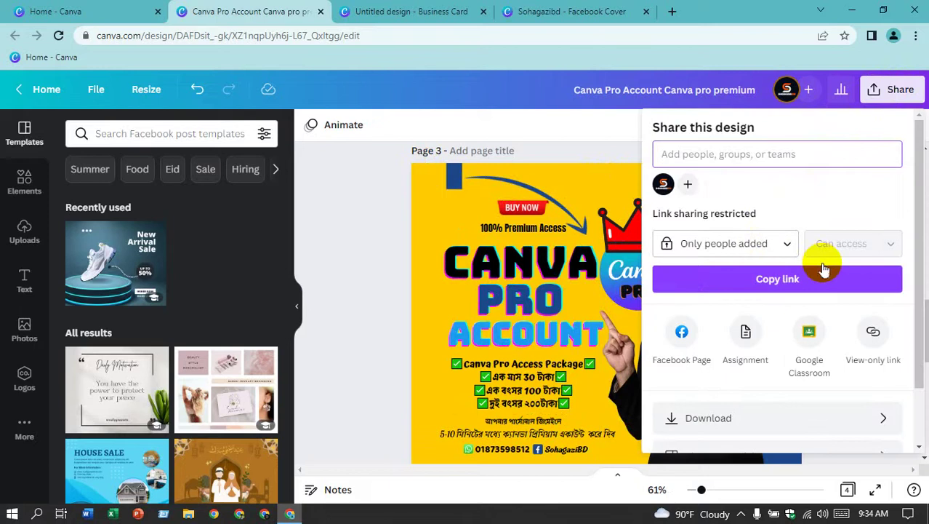
scroll(760, 323, down, 1)
click(747, 352)
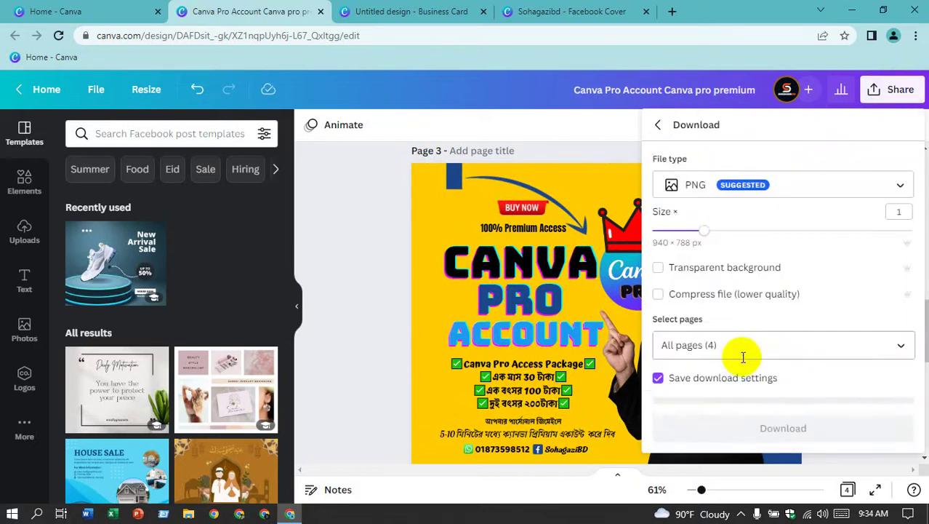
click(831, 186)
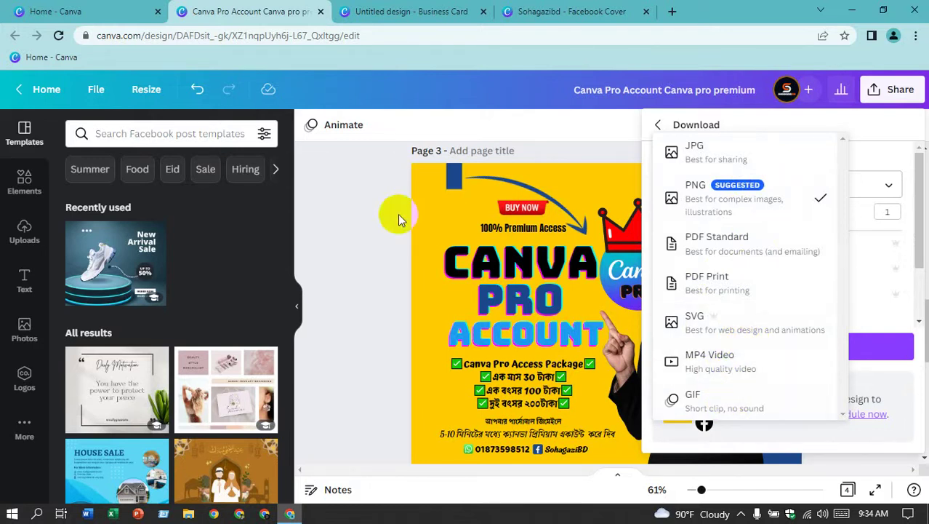
click(718, 153)
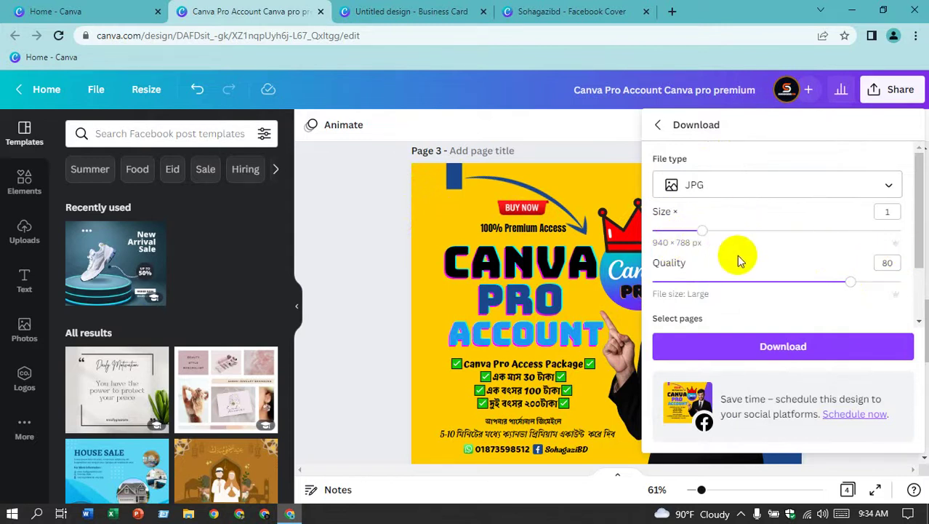
drag(703, 234, 908, 246)
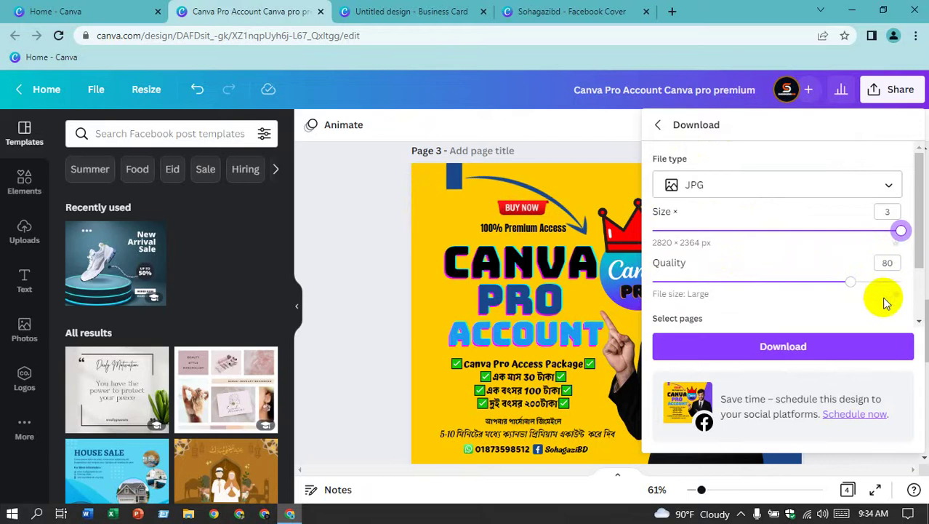
drag(854, 289, 894, 298)
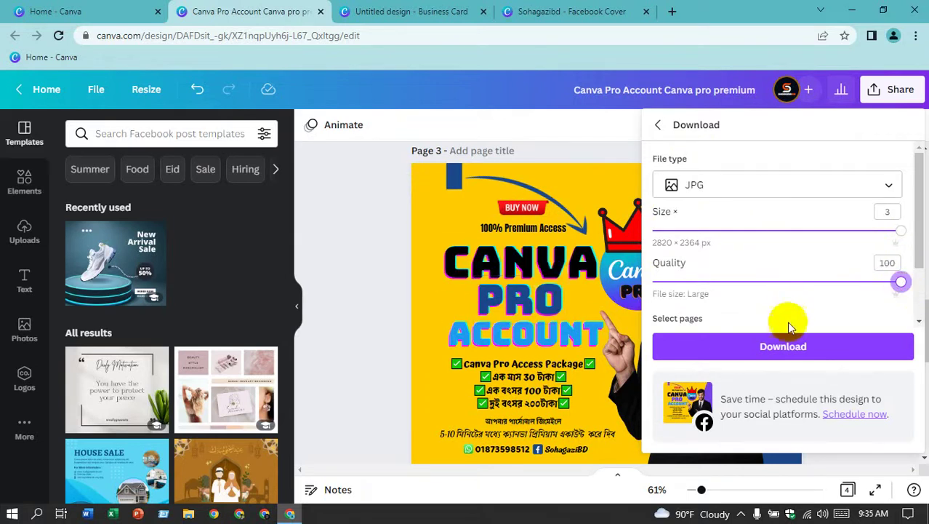
click(776, 346)
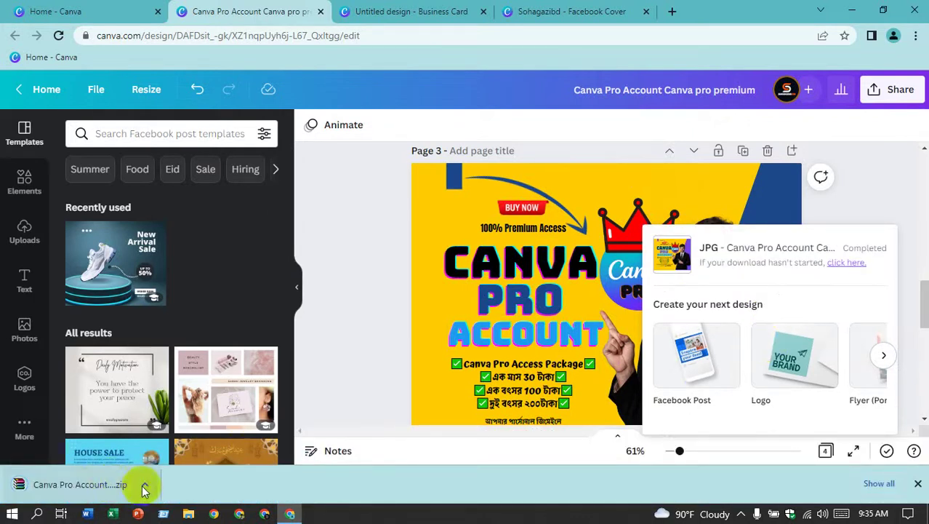
- Reopen the download settings, keep JPG as the file type, then close the panel
click(888, 100)
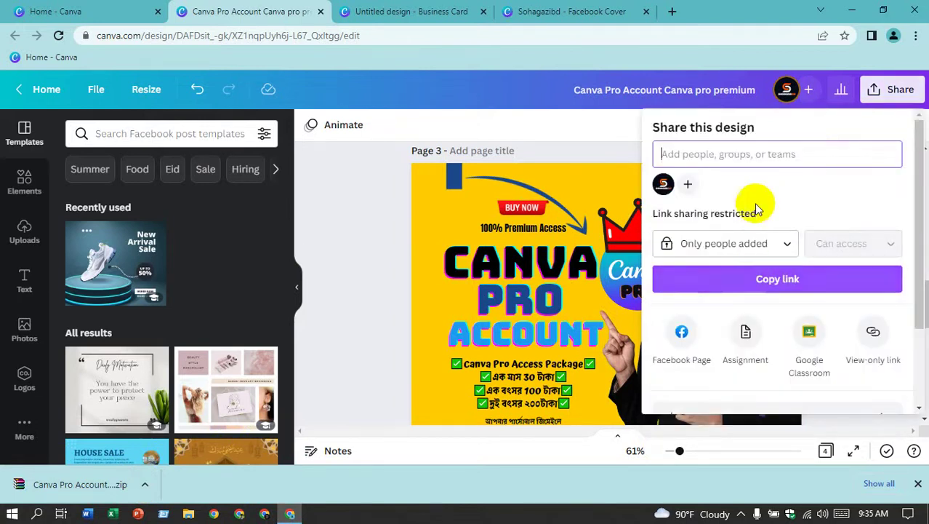
scroll(749, 168, down, 3)
click(791, 312)
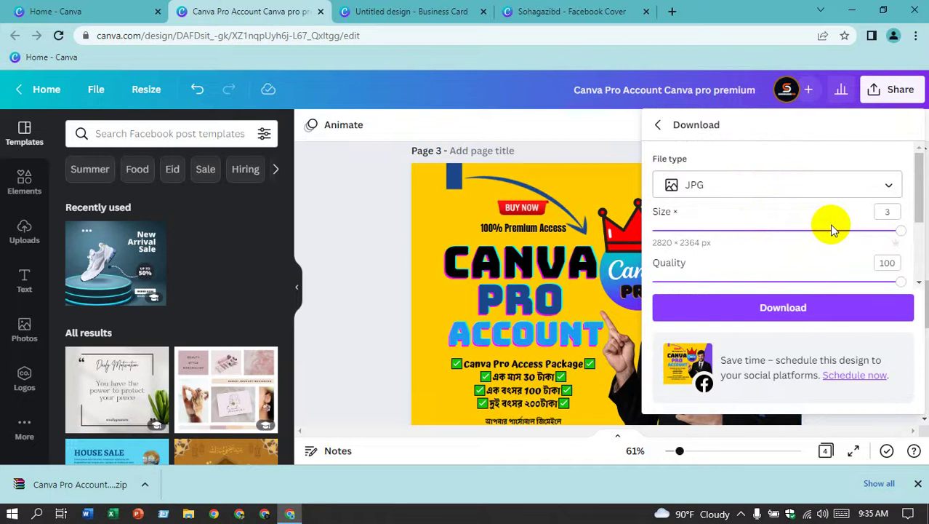
click(892, 184)
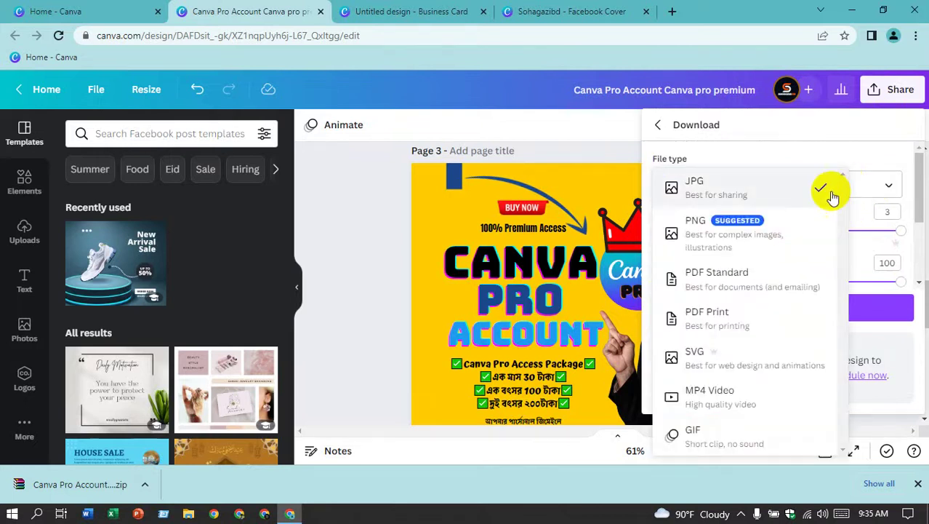
click(697, 187)
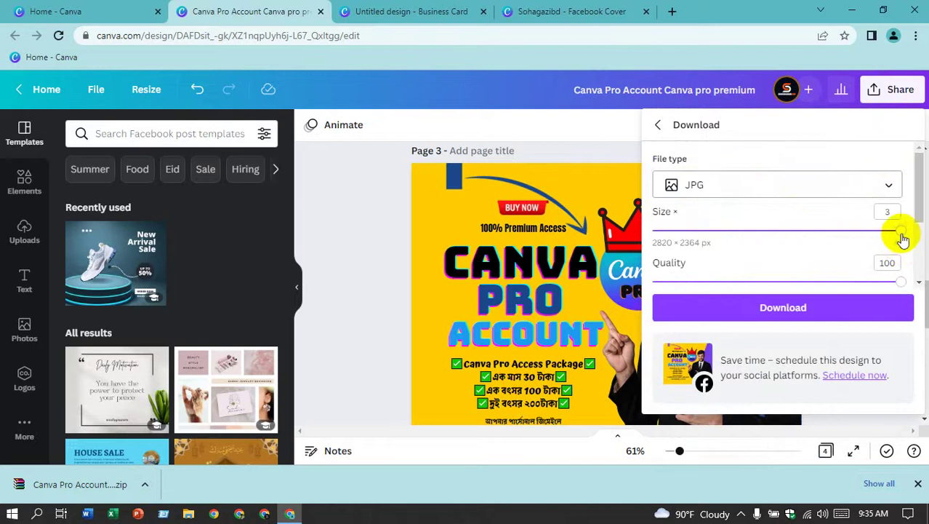
scroll(794, 270, down, 2)
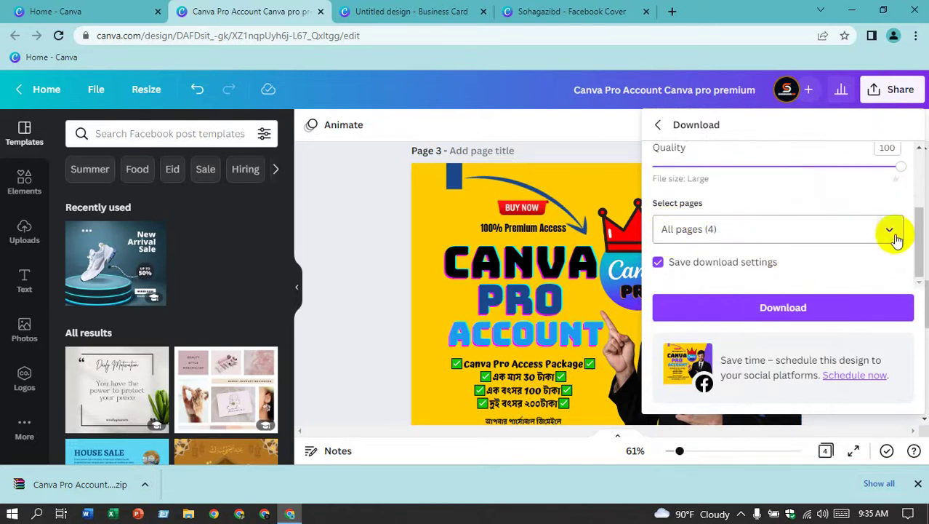
click(375, 196)
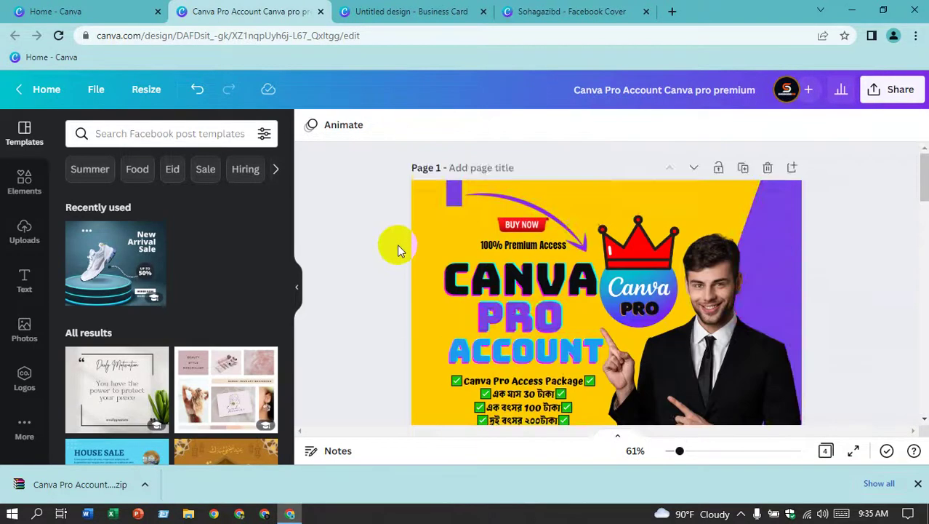
scroll(397, 244, down, 5)
scroll(397, 244, down, 5)
scroll(402, 251, down, 3)
scroll(402, 250, down, 2)
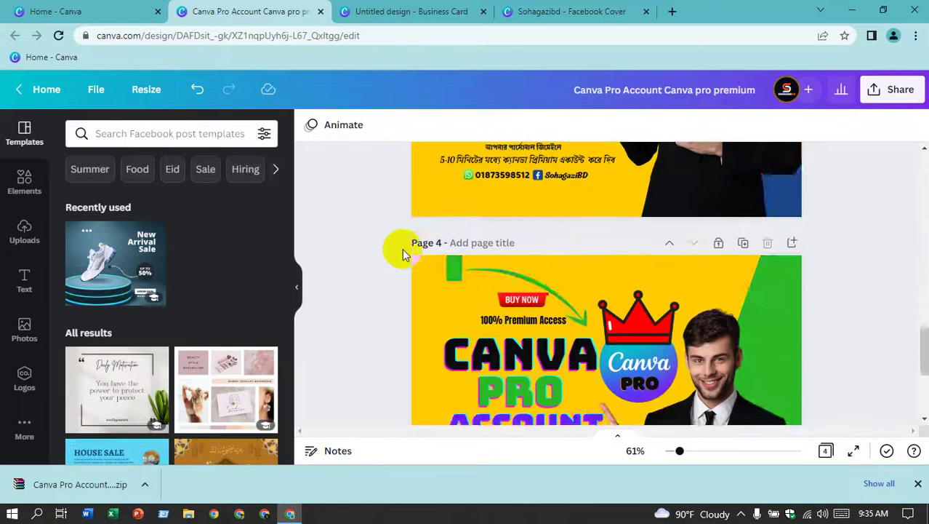
scroll(402, 251, down, 3)
- Reopen the Download settings and bring up the Select pages list
click(871, 100)
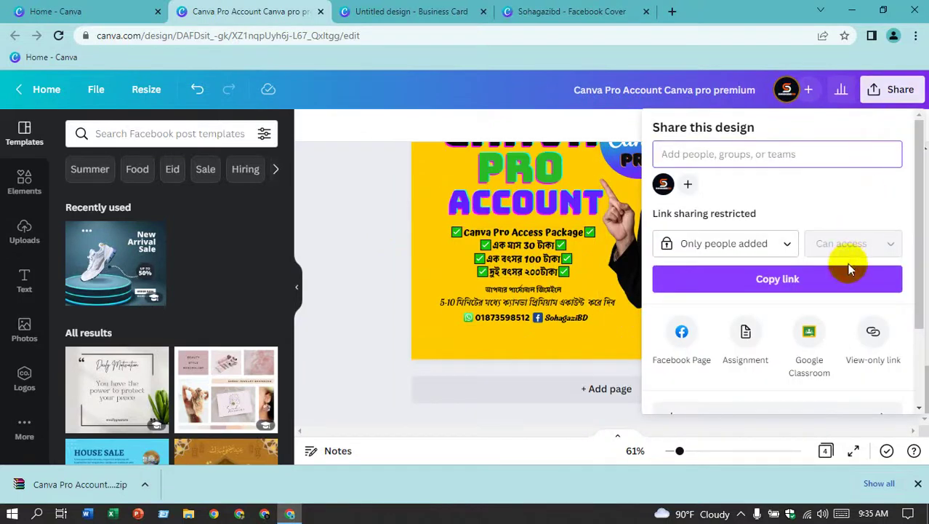
scroll(846, 248, down, 3)
click(755, 311)
scroll(807, 291, down, 1)
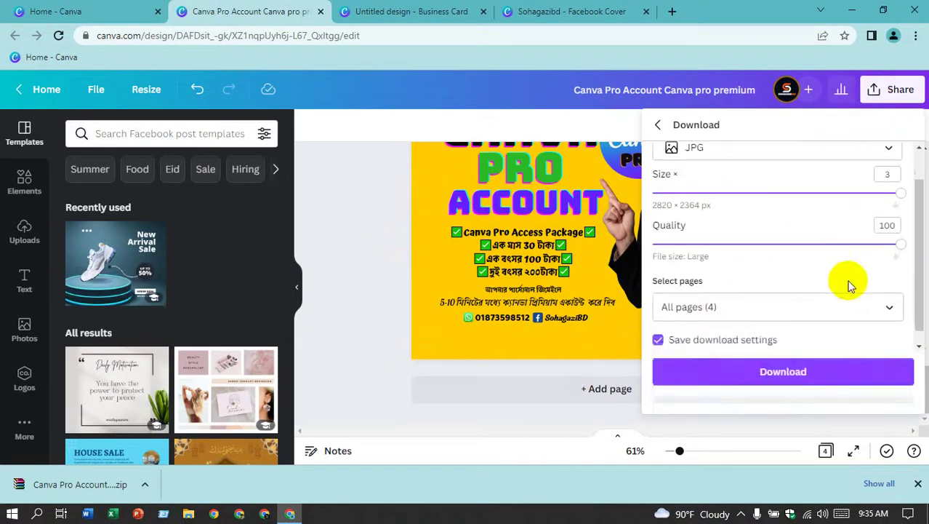
scroll(836, 268, down, 1)
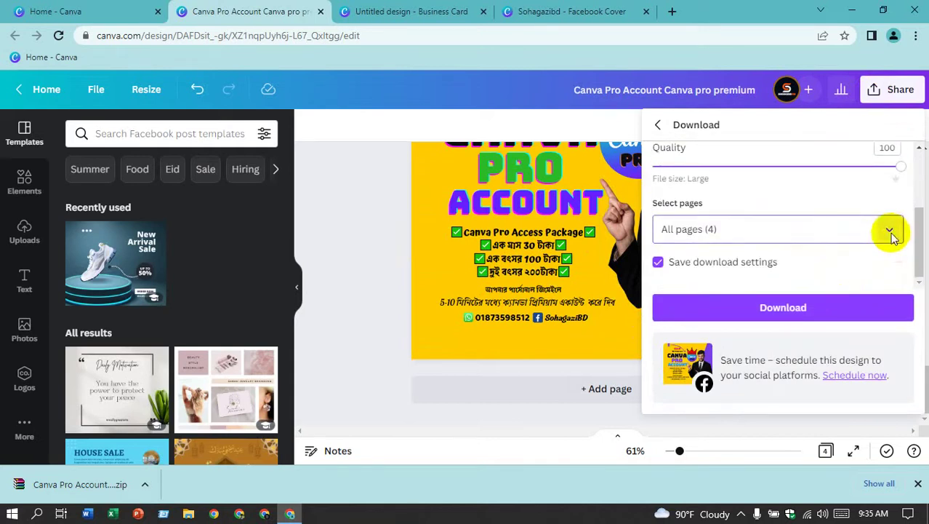
click(893, 231)
scroll(746, 214, down, 1)
scroll(741, 215, up, 1)
scroll(743, 208, down, 1)
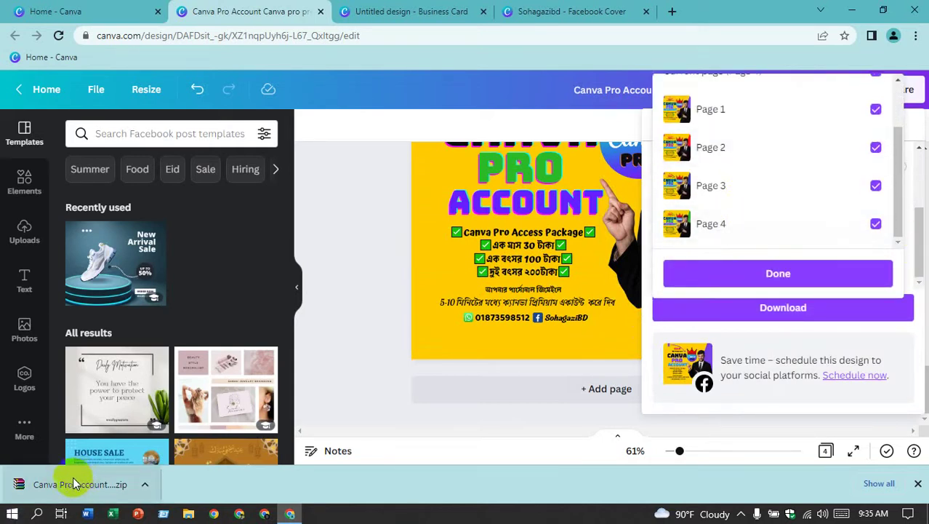
- Uncheck pages 1, 2 and 4 and download page 3 alone as a JPG
click(876, 223)
click(874, 150)
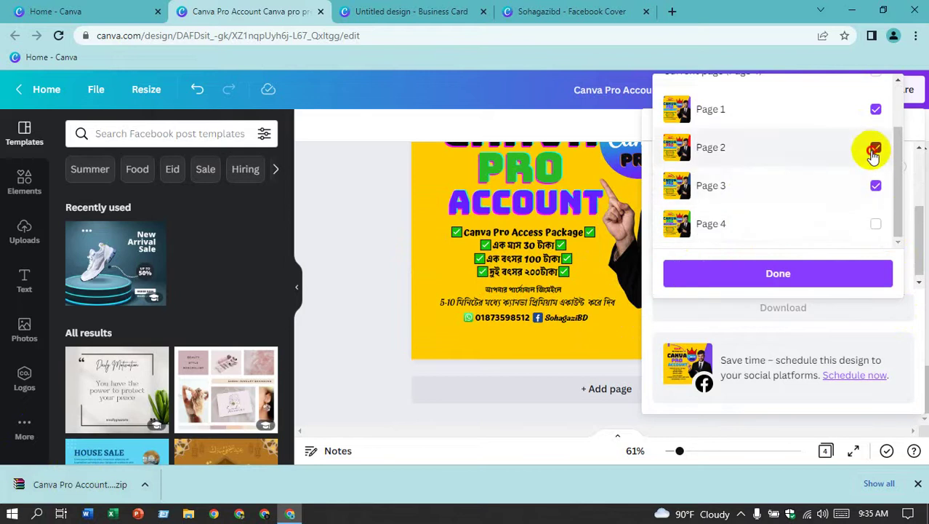
click(875, 108)
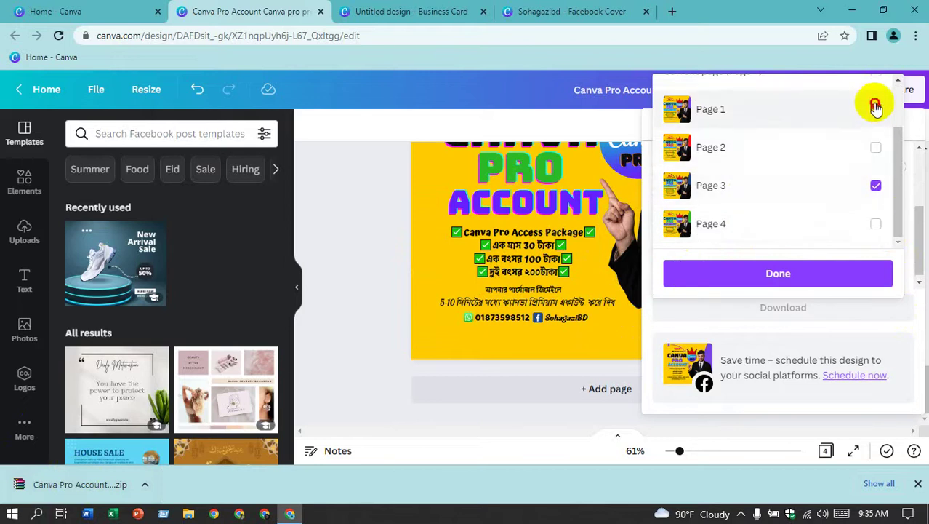
click(771, 279)
click(788, 307)
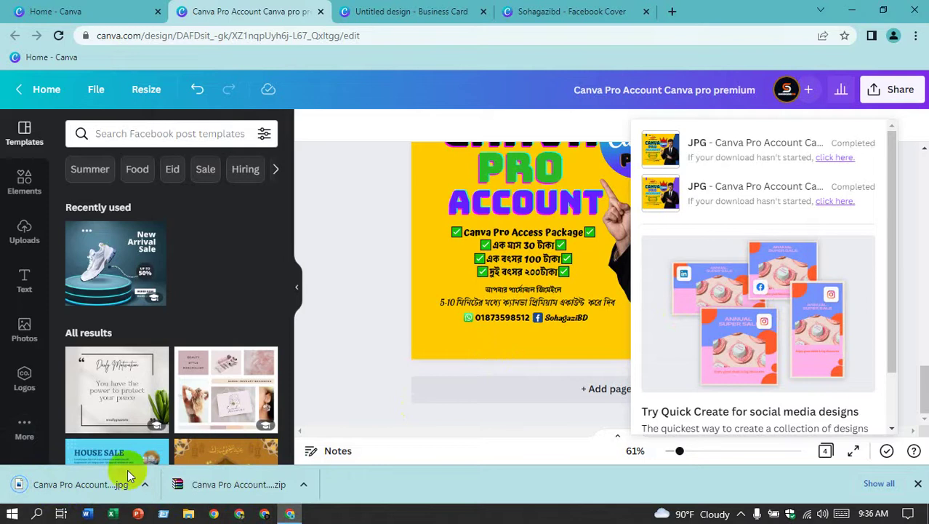
click(146, 485)
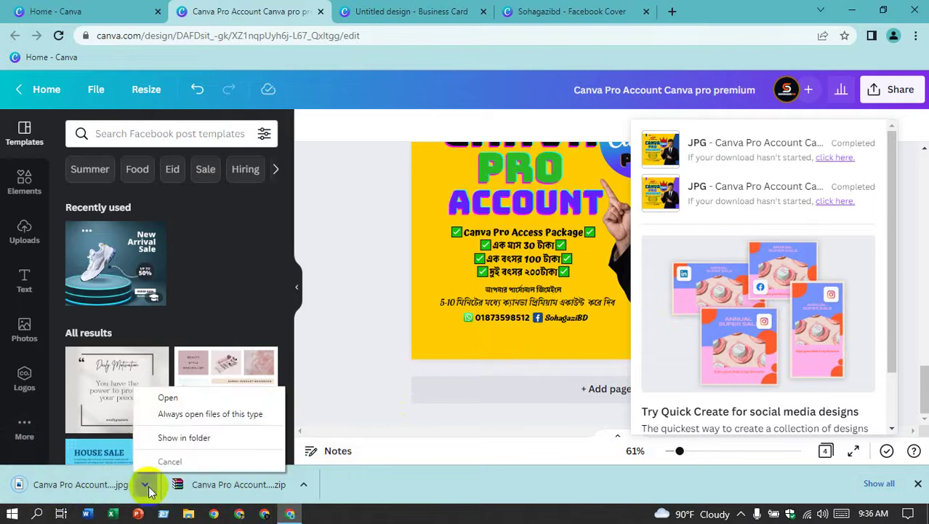
click(175, 398)
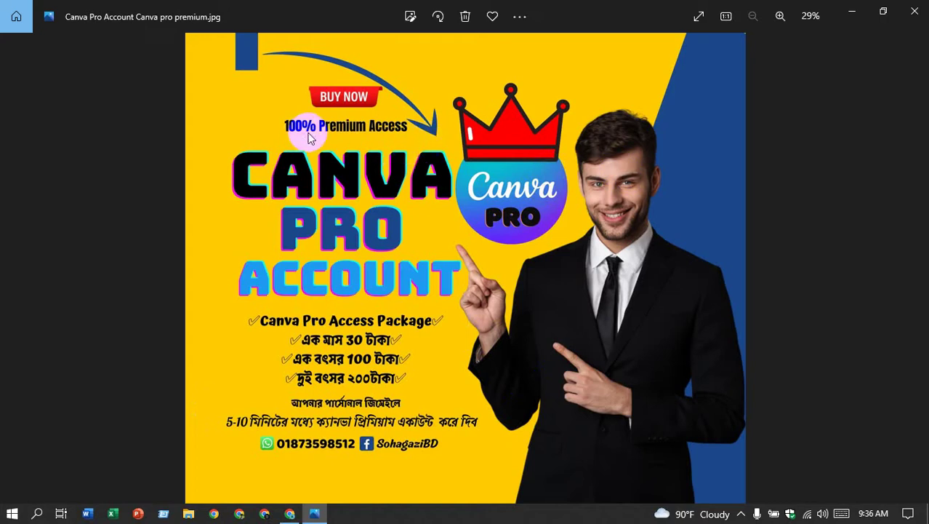
scroll(370, 165, up, 1)
scroll(370, 166, up, 2)
scroll(370, 165, up, 2)
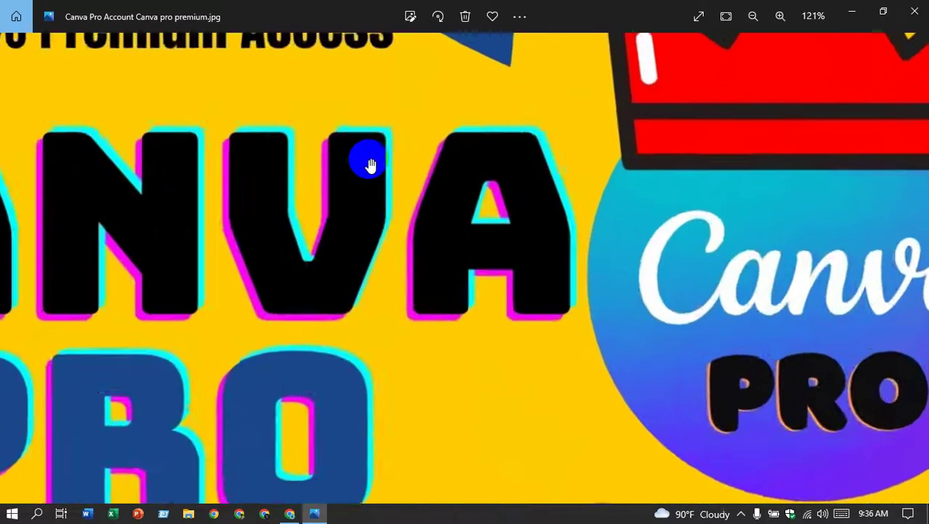
scroll(370, 166, up, 3)
scroll(370, 165, up, 1)
scroll(370, 161, down, 3)
scroll(375, 164, down, 3)
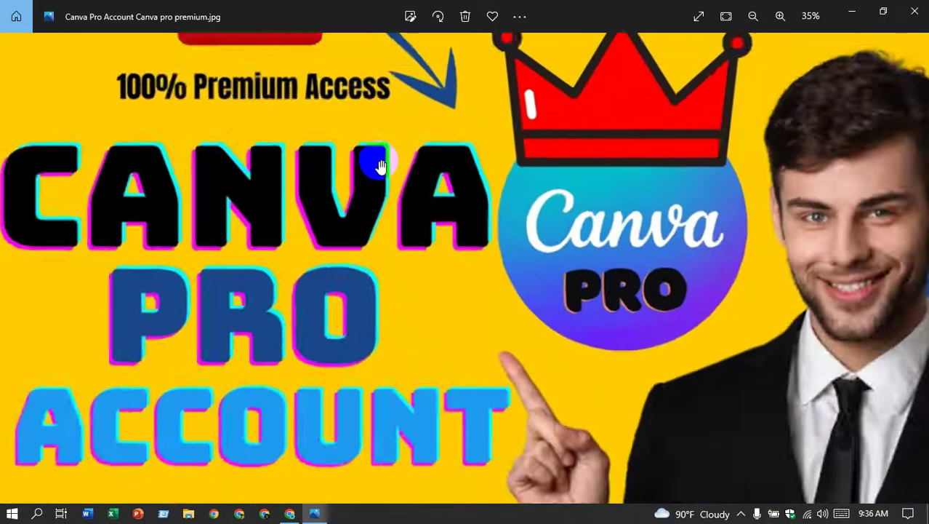
scroll(378, 166, down, 2)
scroll(384, 348, up, 1)
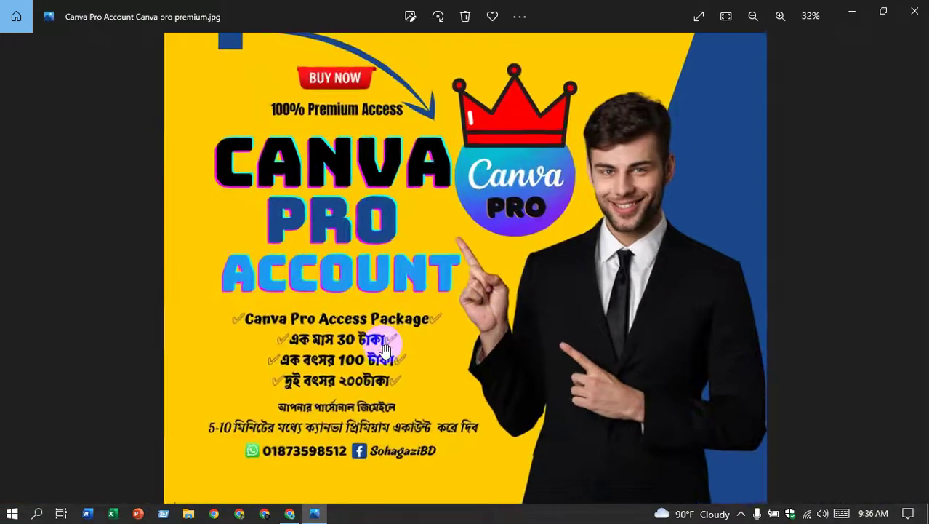
scroll(389, 339, up, 2)
scroll(385, 337, up, 2)
scroll(386, 337, down, 2)
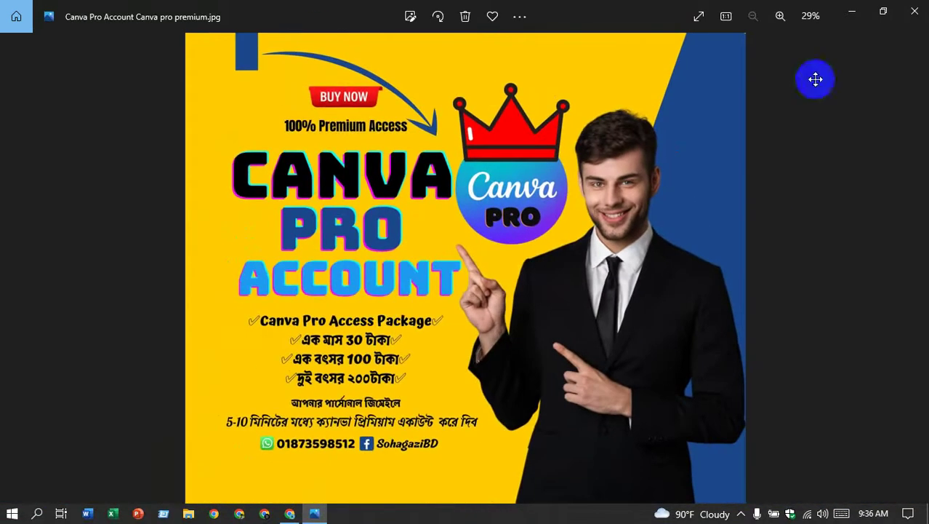
click(906, 23)
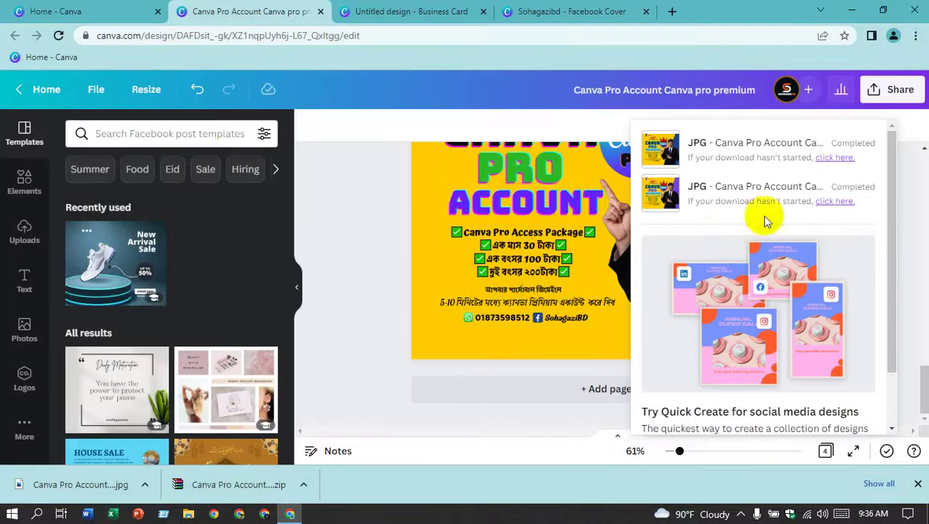
click(373, 221)
scroll(388, 240, up, 3)
scroll(389, 240, down, 1)
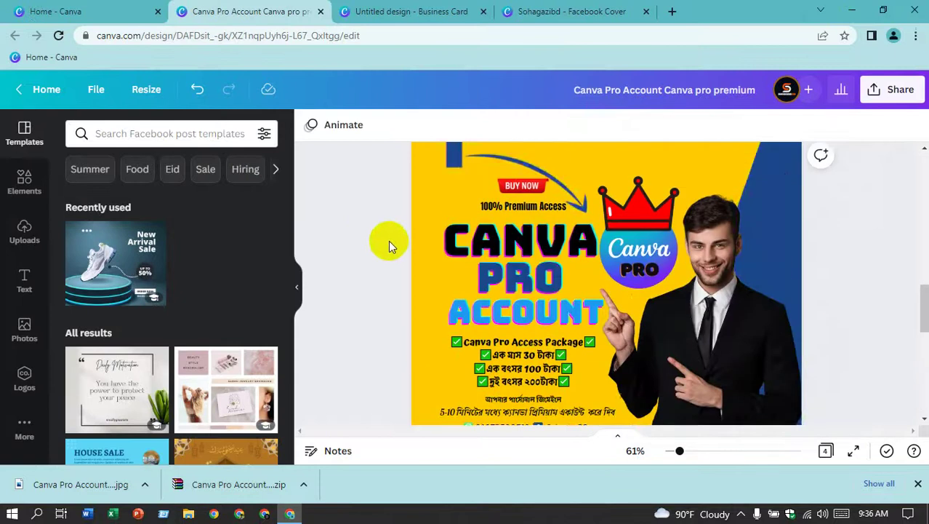
scroll(388, 240, up, 2)
scroll(388, 240, up, 4)
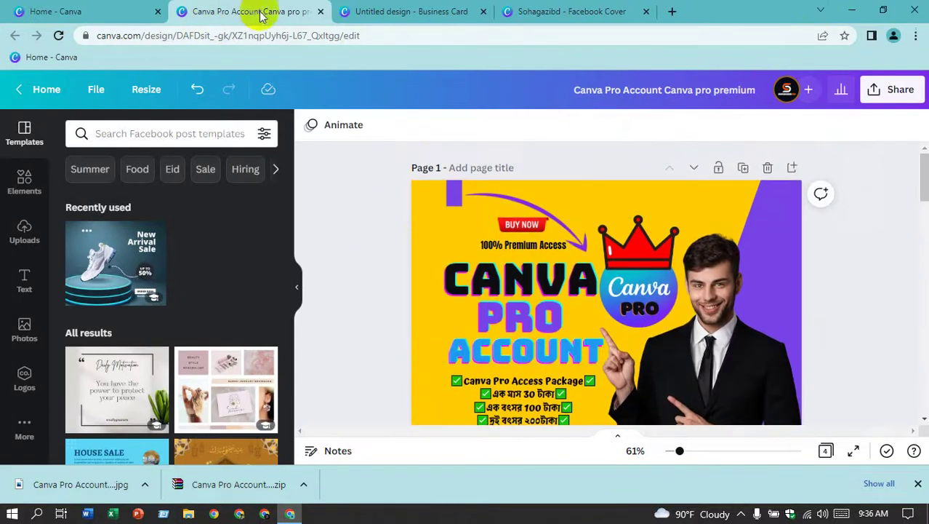
- Close the Canva Pro Account and Facebook Cover design tabs
click(320, 12)
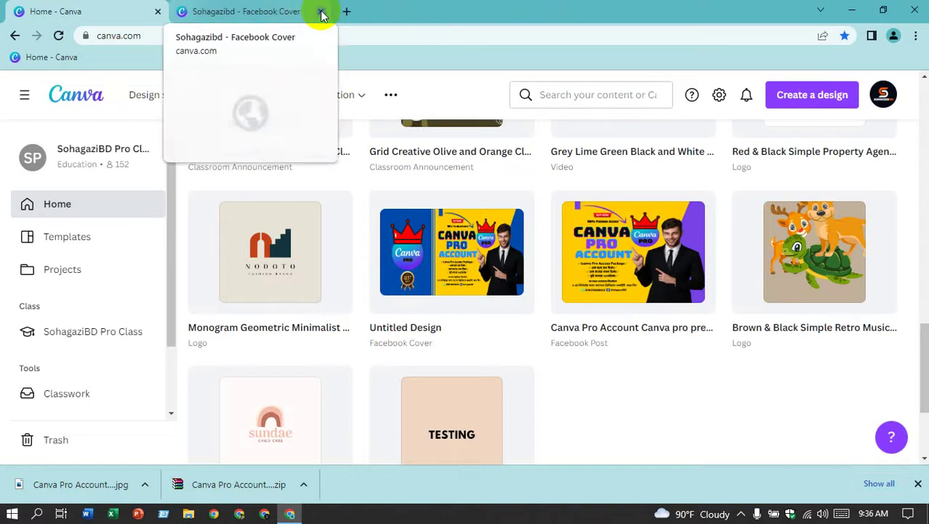
click(322, 13)
scroll(773, 272, up, 2)
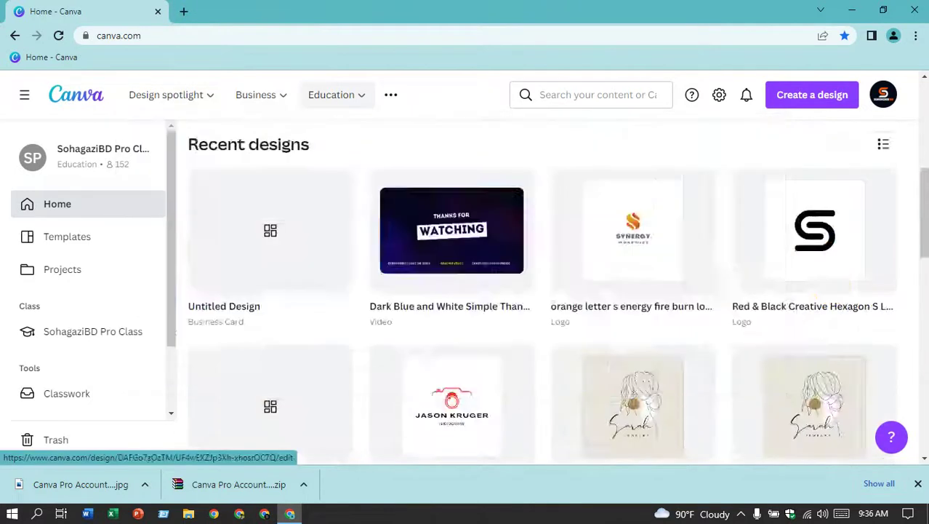
scroll(857, 193, up, 4)
scroll(856, 193, up, 1)
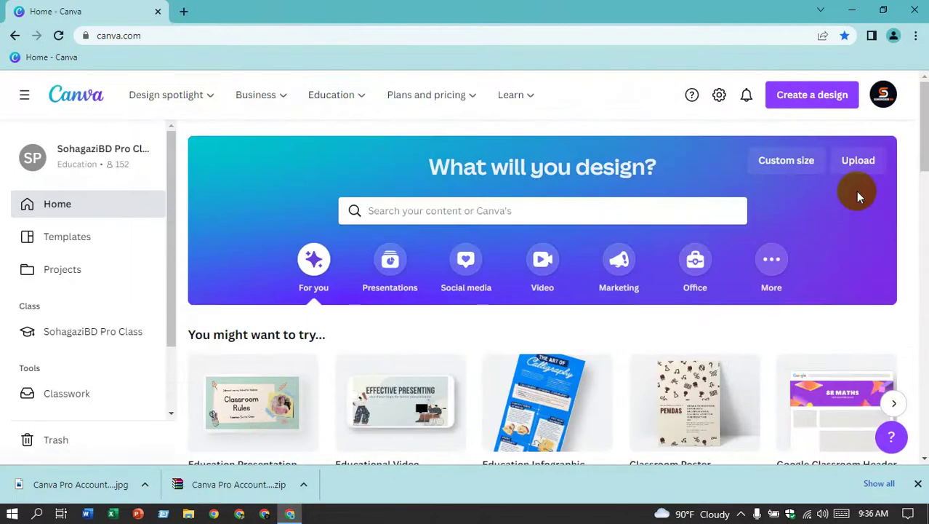
- Search Canva's templates for 'business logo'
click(517, 212)
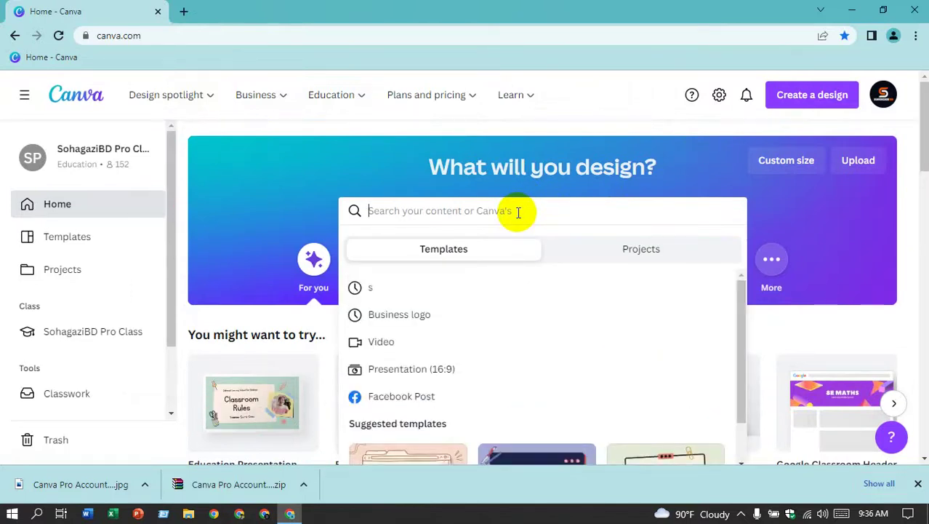
text(business)
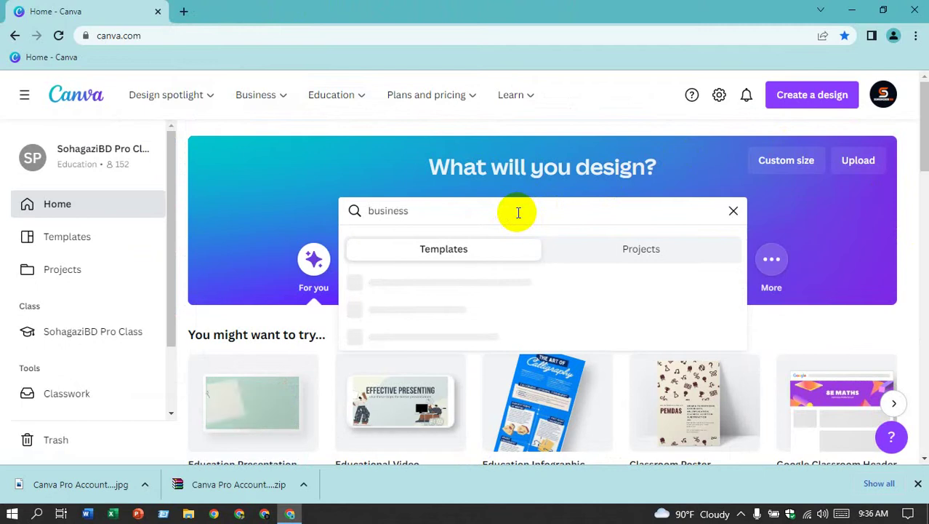
text( logo)
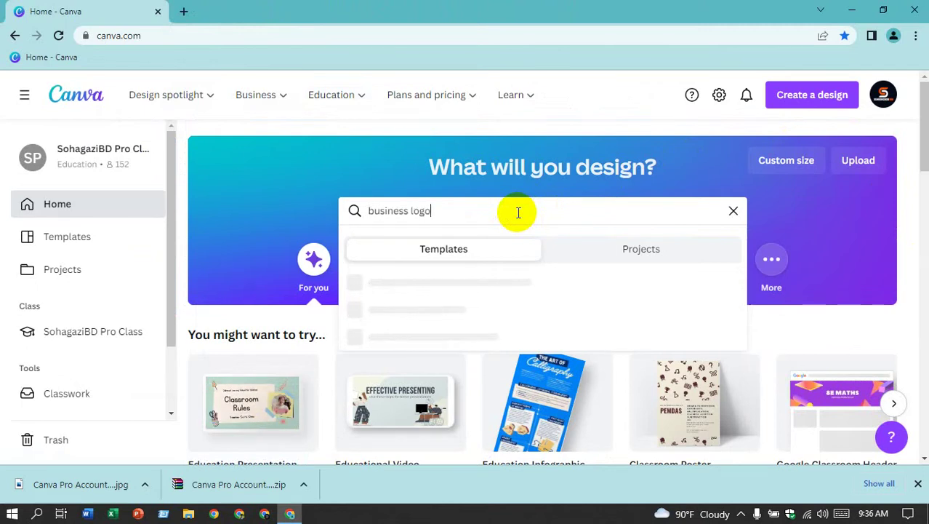
key(Return)
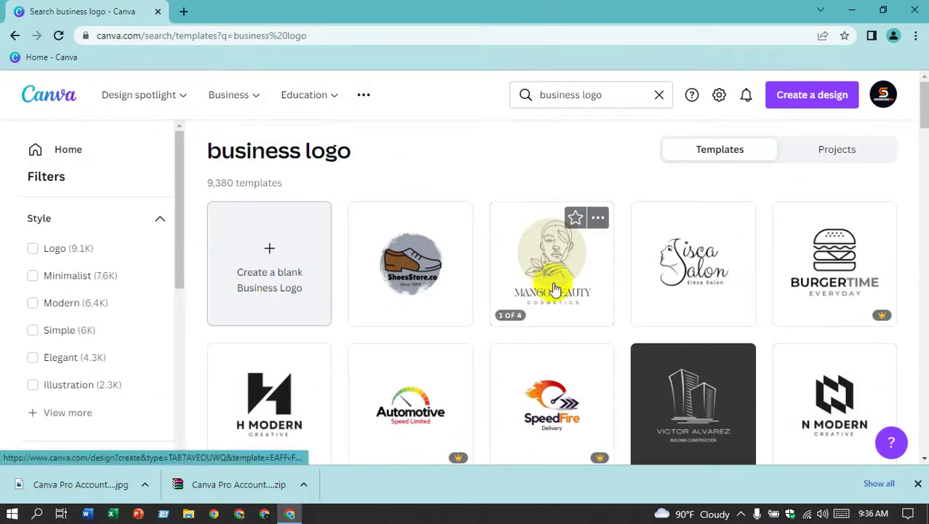
scroll(643, 290, down, 3)
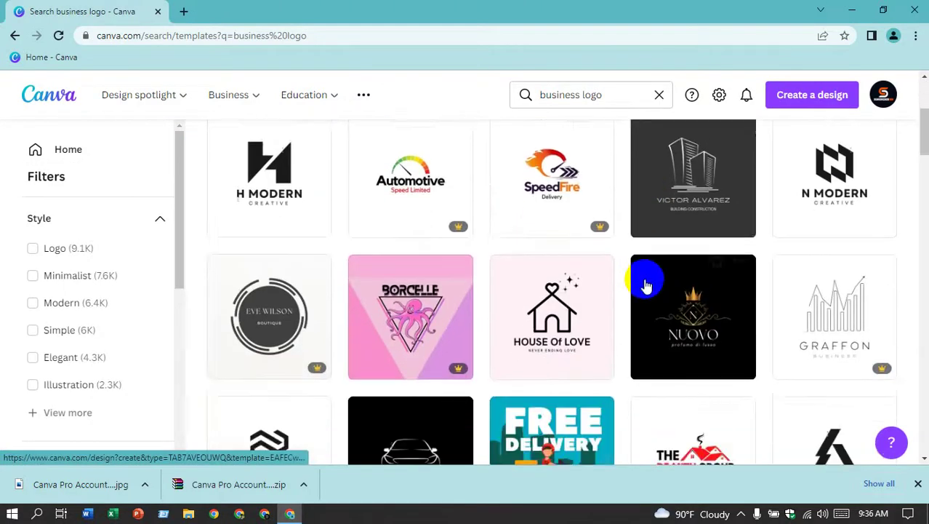
scroll(647, 286, down, 2)
scroll(644, 280, down, 2)
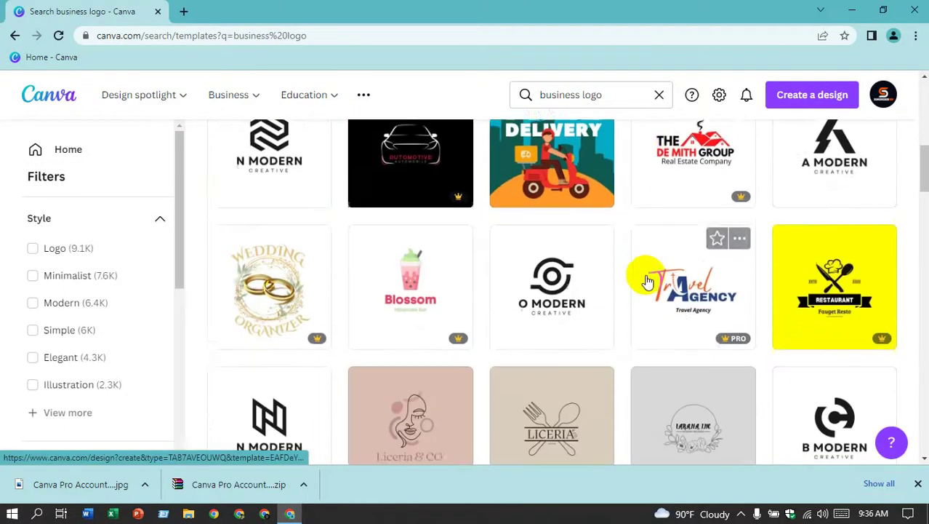
scroll(648, 282, down, 1)
scroll(658, 273, down, 2)
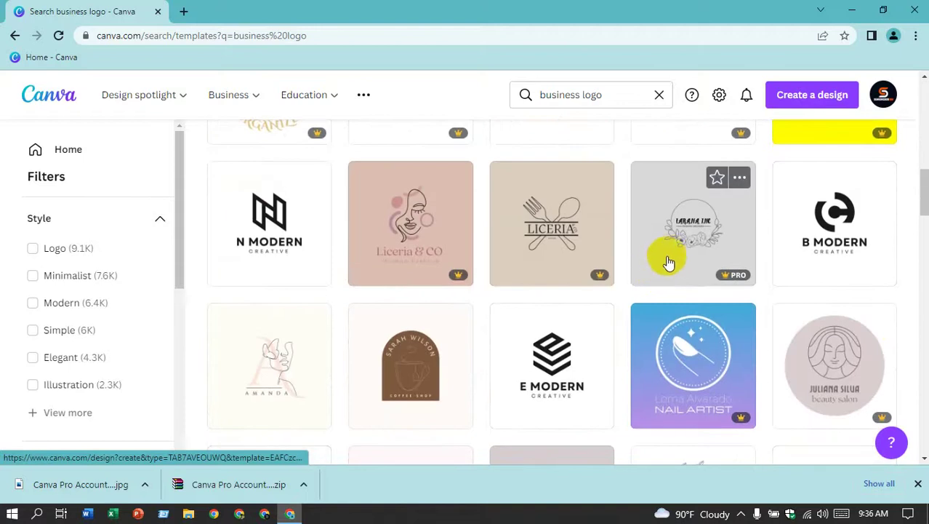
scroll(658, 218, up, 3)
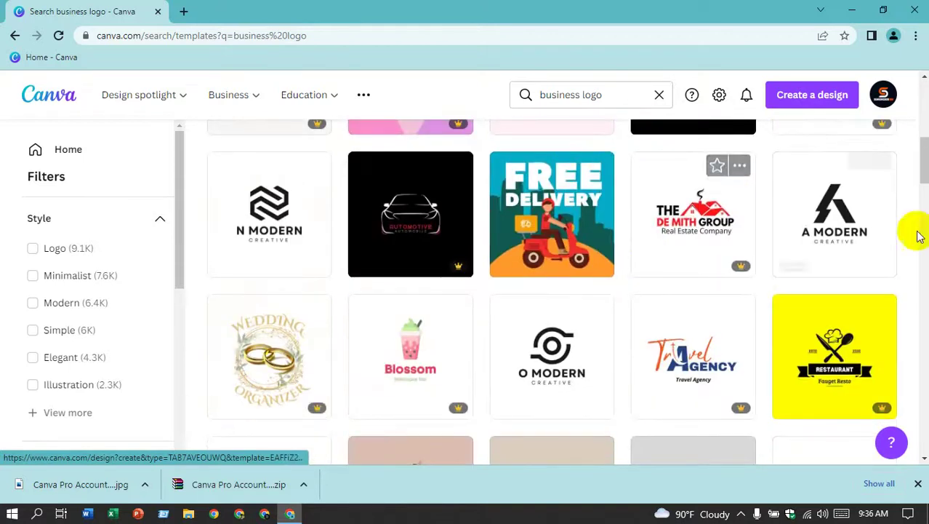
scroll(716, 222, up, 5)
scroll(710, 204, up, 1)
scroll(710, 207, down, 1)
scroll(713, 213, down, 4)
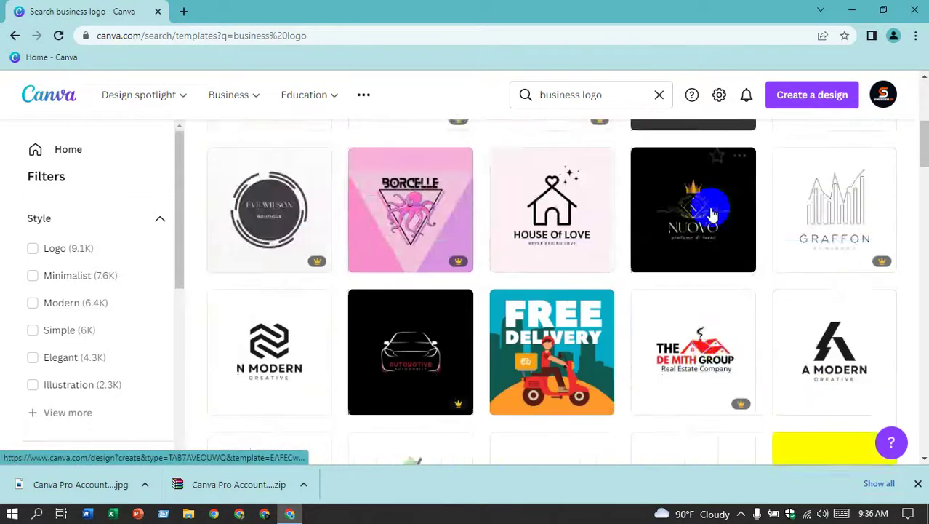
scroll(712, 213, down, 3)
scroll(709, 203, down, 2)
scroll(713, 198, down, 2)
scroll(717, 205, down, 2)
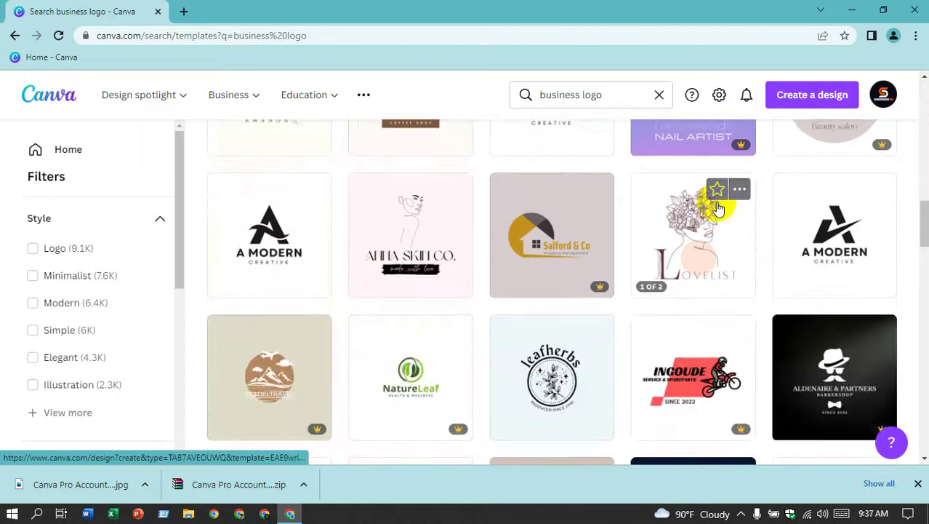
scroll(717, 209, down, 2)
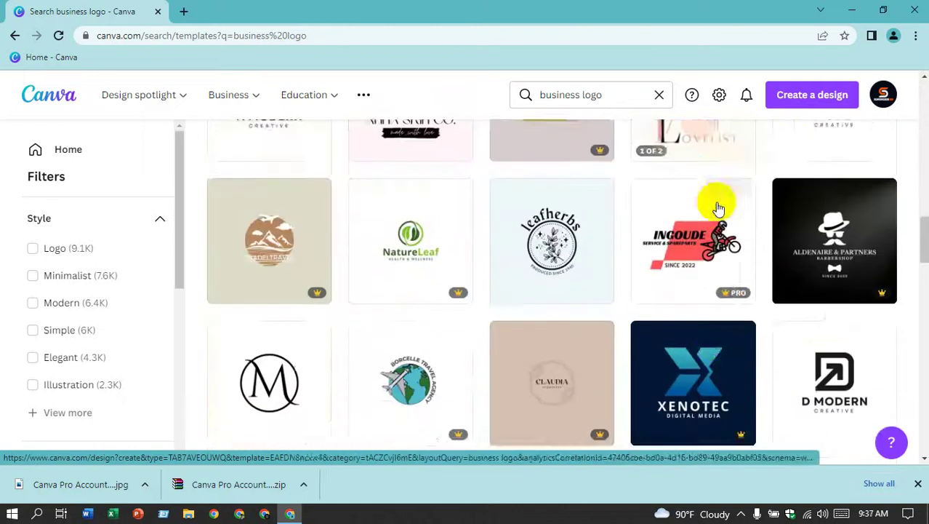
scroll(717, 208, down, 2)
scroll(717, 209, down, 2)
scroll(715, 201, up, 2)
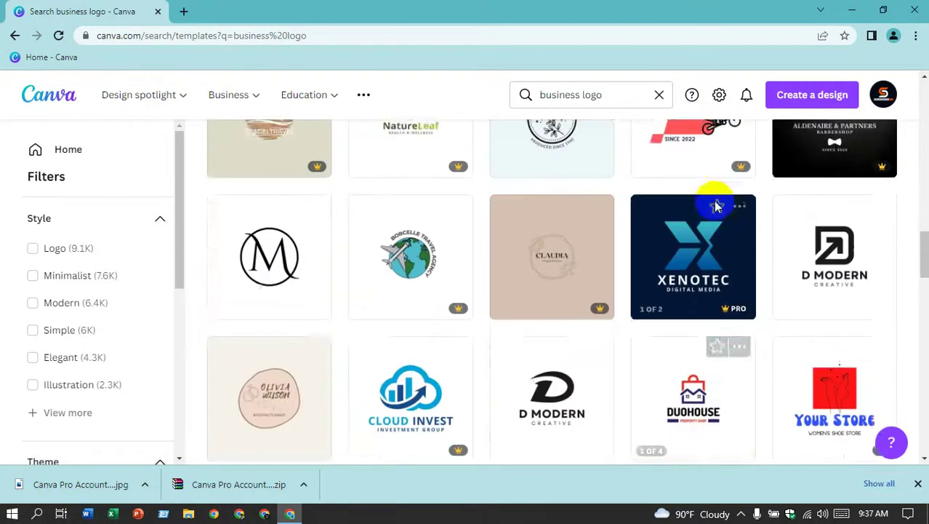
scroll(716, 201, up, 2)
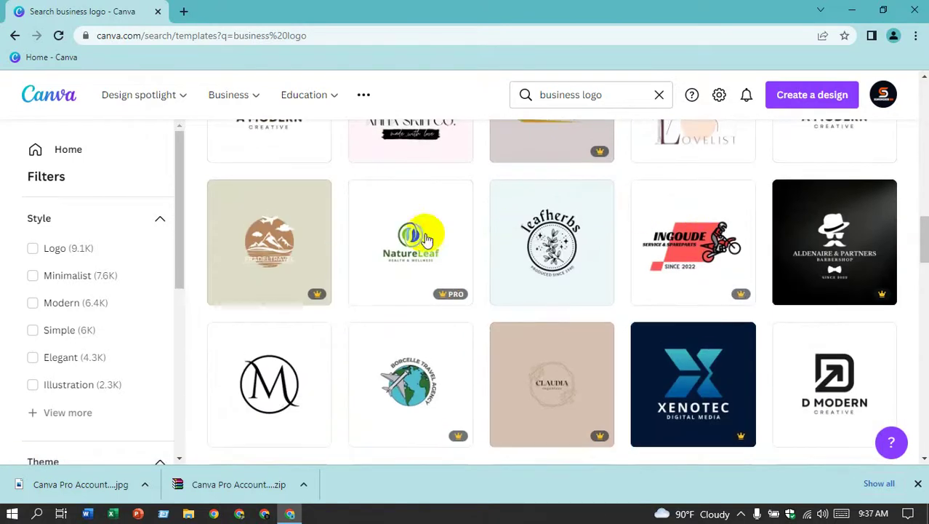
- Open the Beige & Tan Minimalist Travel Agency Logo template in a new tab
click(281, 249)
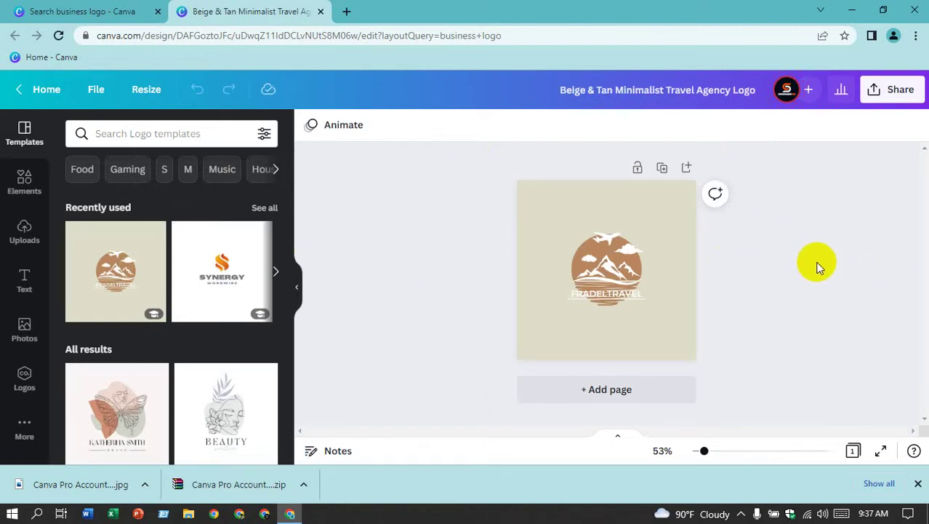
click(95, 10)
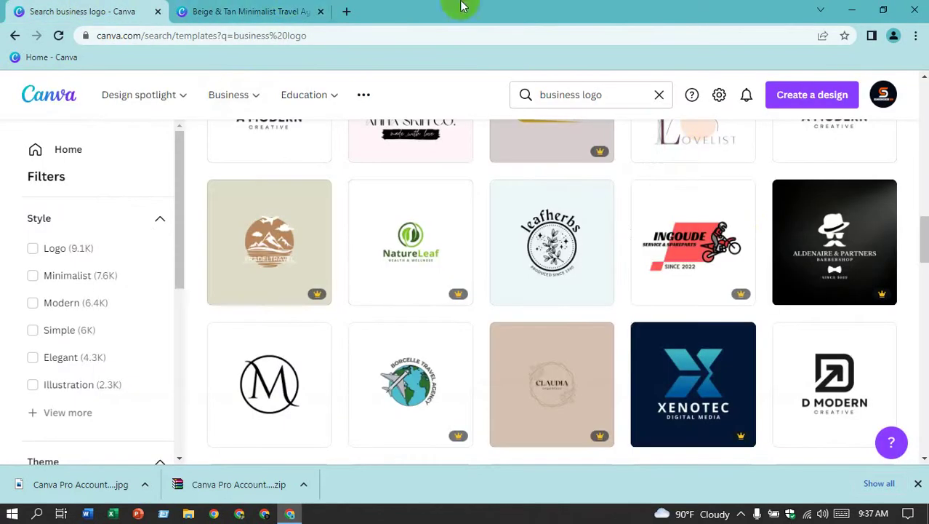
click(266, 6)
- Add a blank second page to the travel logo design
scroll(219, 290, down, 5)
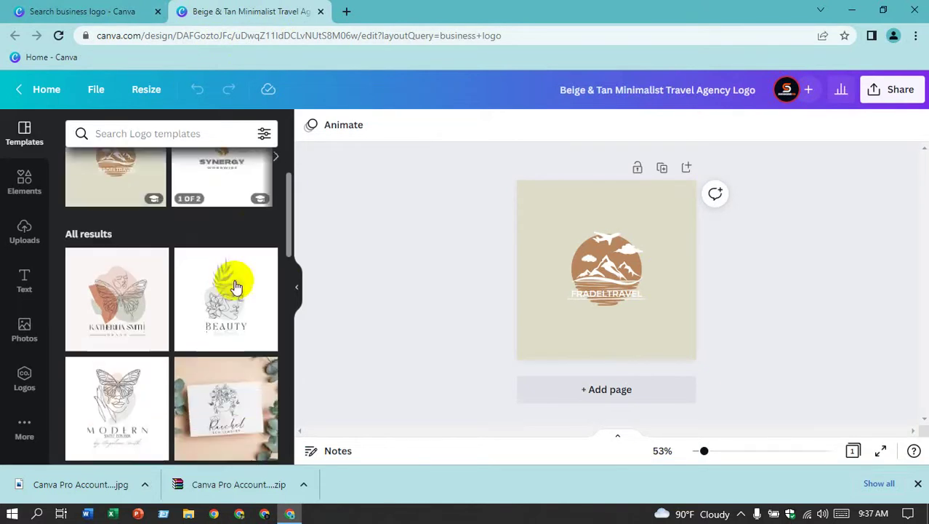
scroll(207, 314, down, 5)
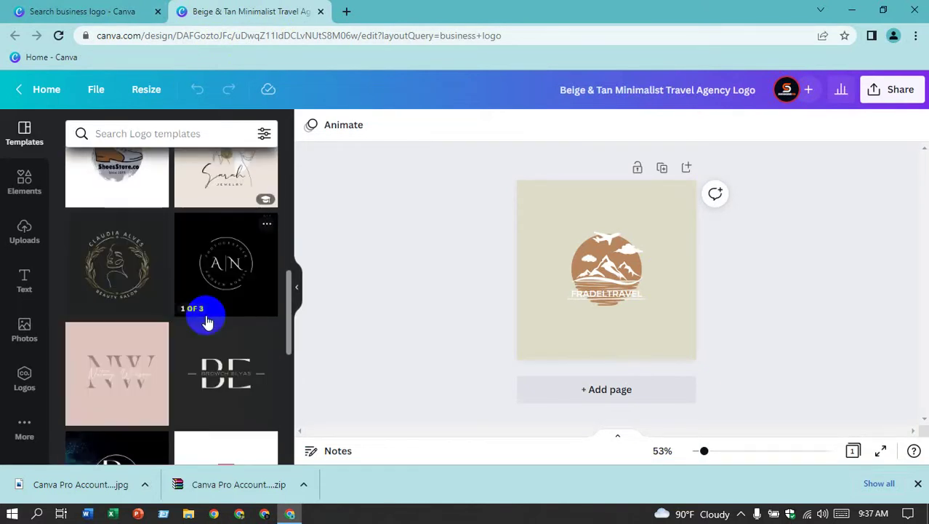
scroll(206, 314, down, 1)
scroll(206, 320, down, 3)
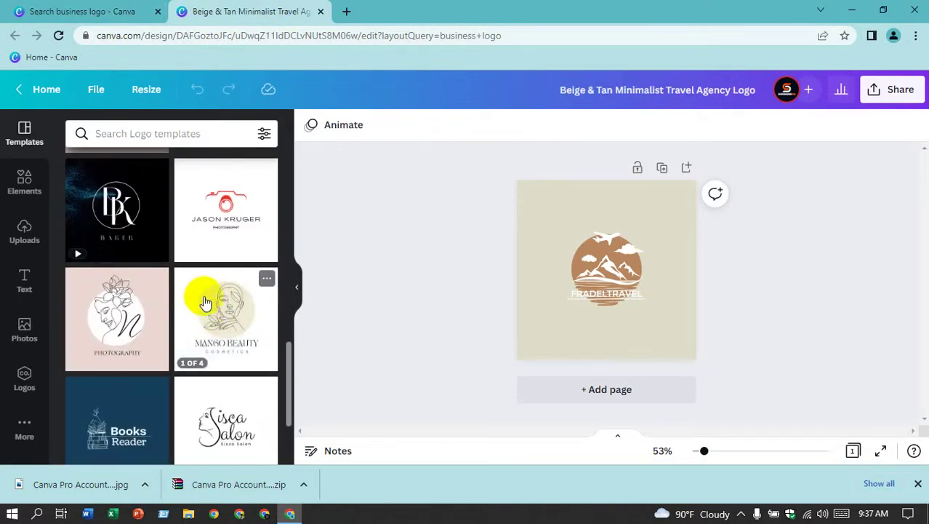
scroll(208, 297, down, 1)
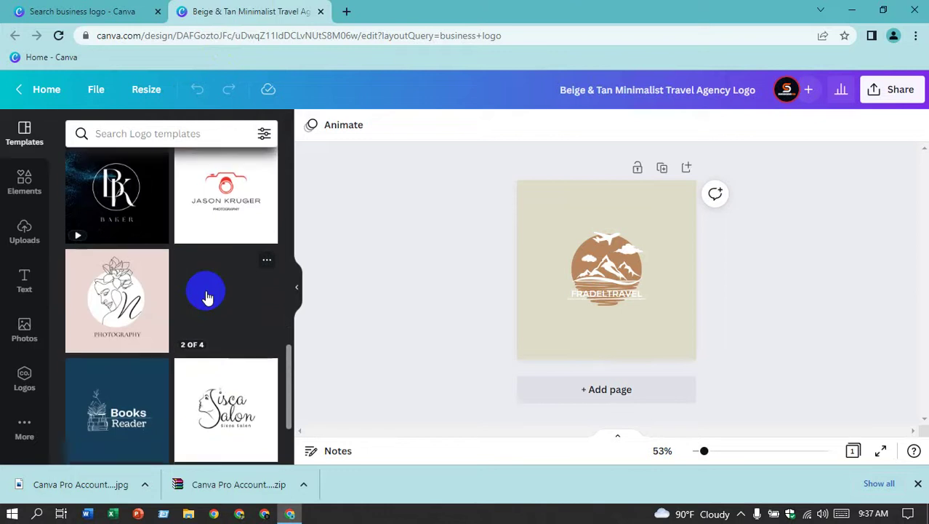
scroll(207, 297, down, 1)
scroll(208, 297, down, 1)
scroll(207, 296, down, 1)
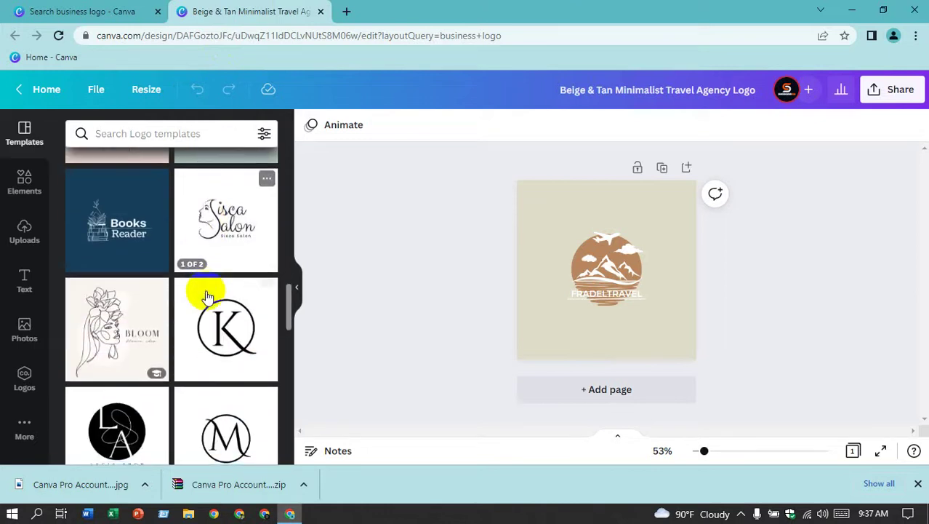
click(539, 391)
scroll(197, 232, up, 2)
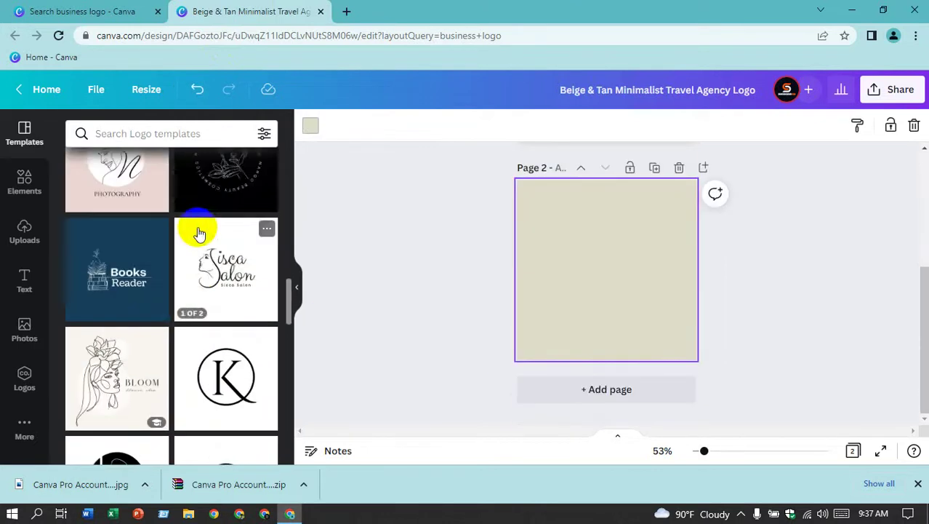
scroll(218, 247, up, 4)
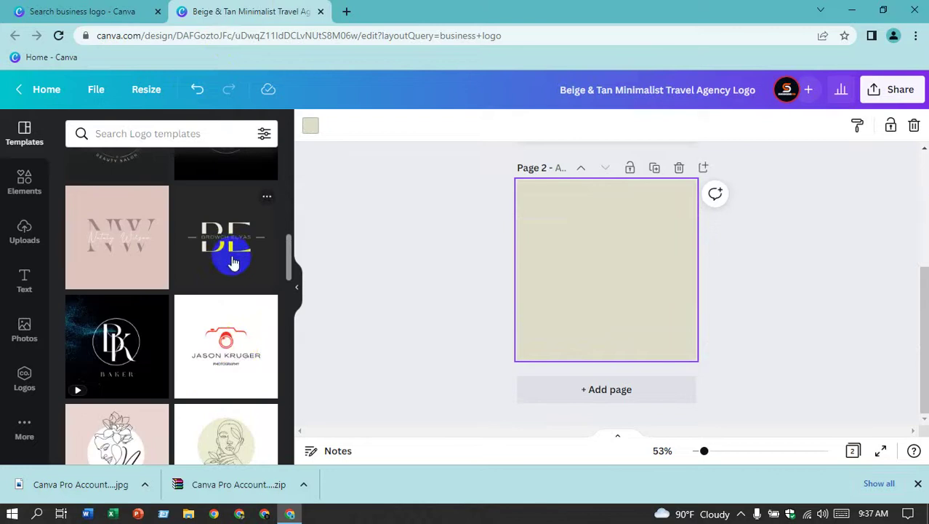
- Fill page 2 with the Jason Kruger camera logo template and preview it full screen
click(240, 359)
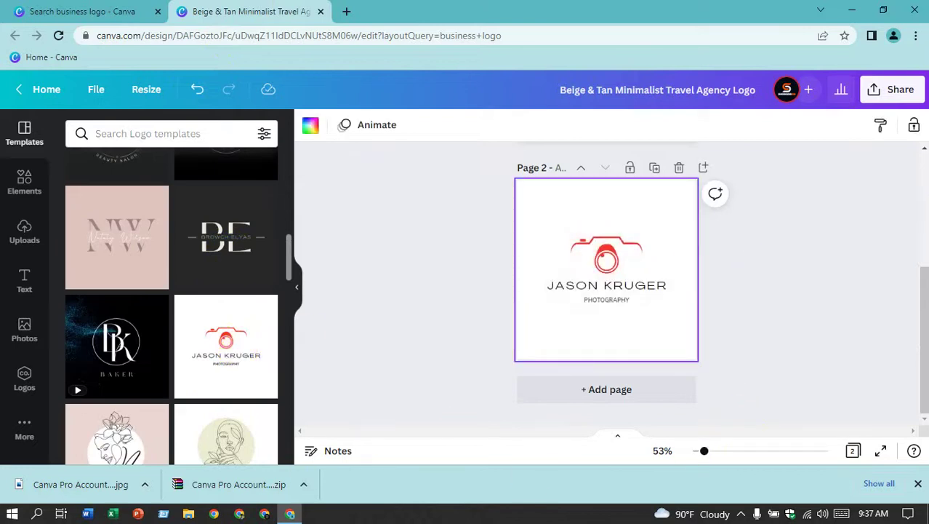
click(920, 485)
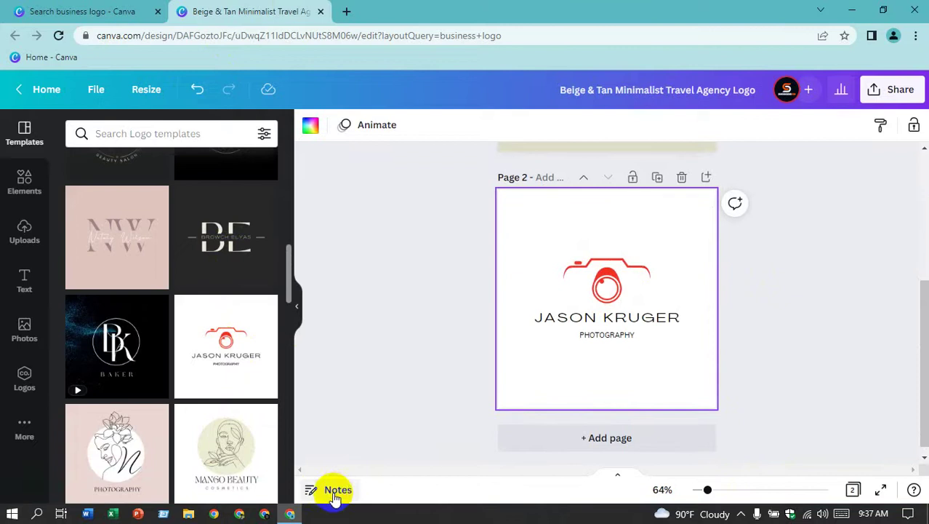
click(311, 494)
click(311, 494)
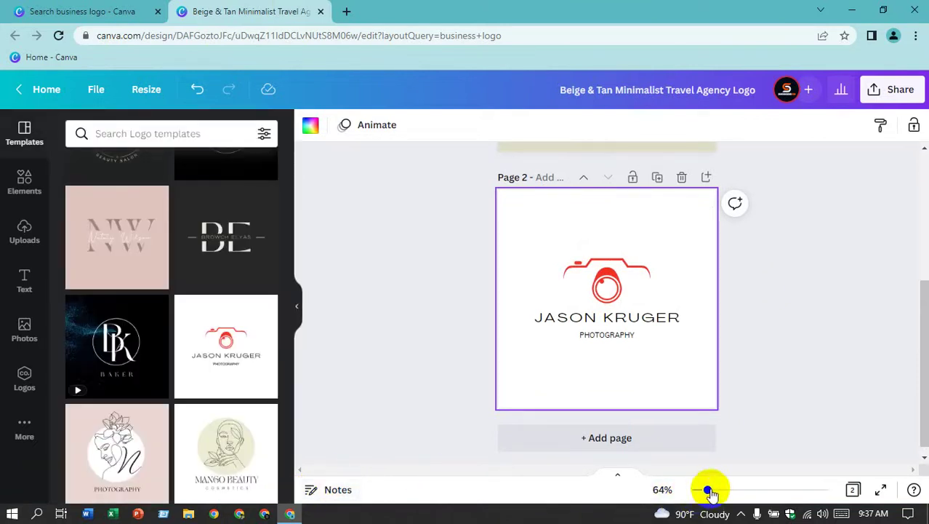
mouse_move(710, 491)
mouse_down()
mouse_move(767, 490)
mouse_move(680, 500)
mouse_move(712, 490)
mouse_up()
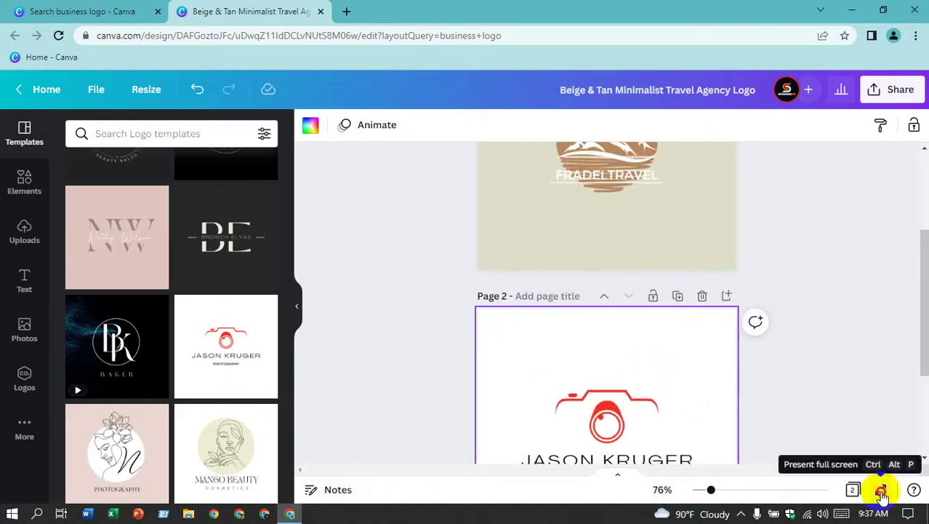
click(881, 492)
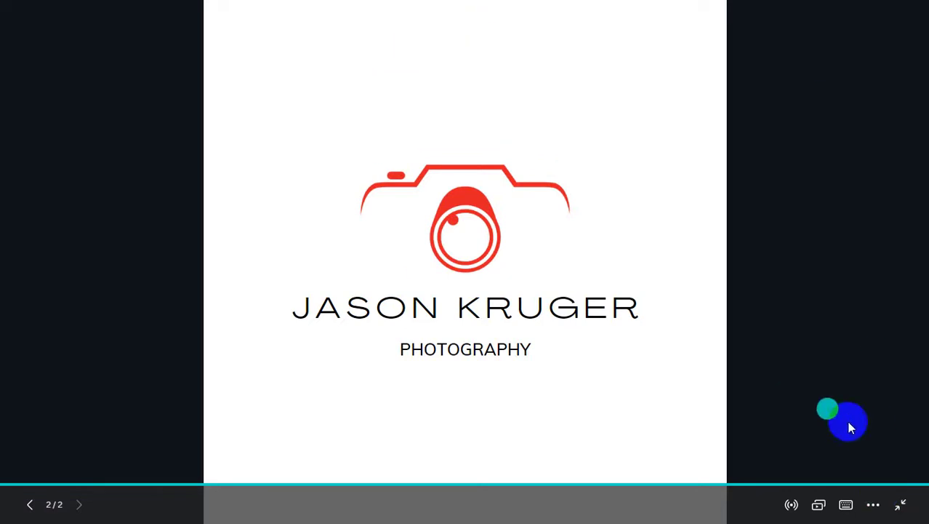
click(903, 508)
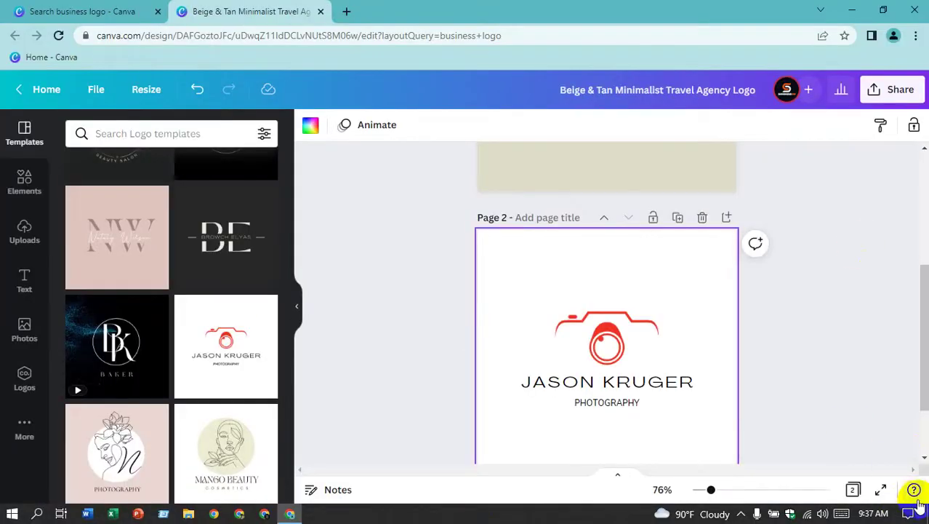
- Browse the logo trademark help article, rate it unhelpful, and close Help
click(914, 490)
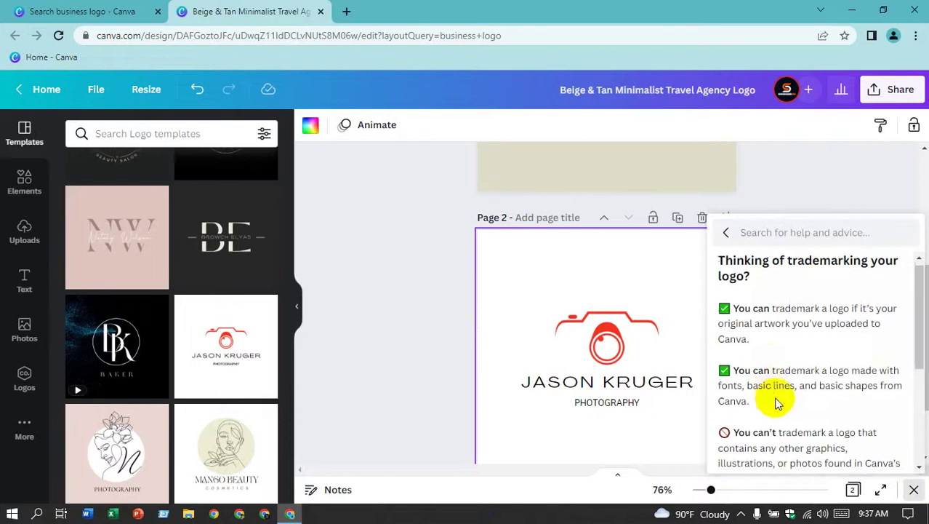
scroll(792, 342, down, 3)
click(875, 458)
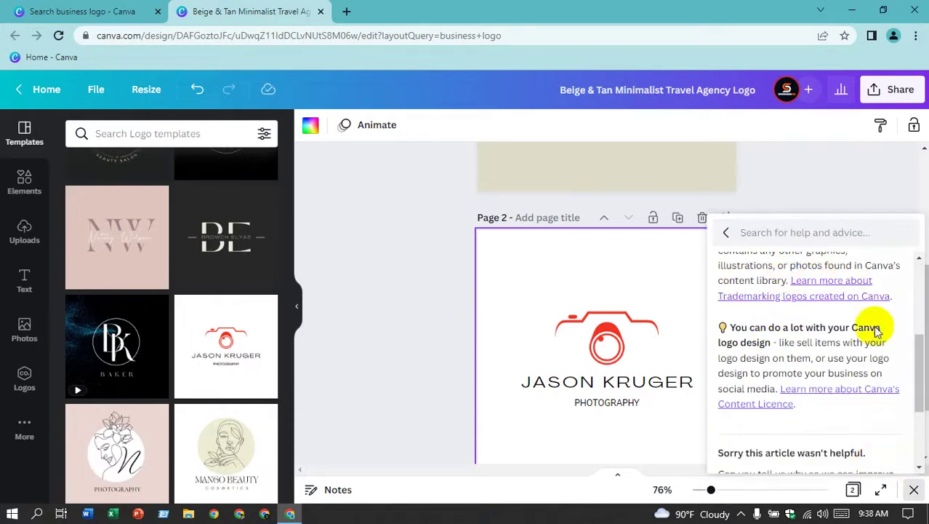
click(915, 491)
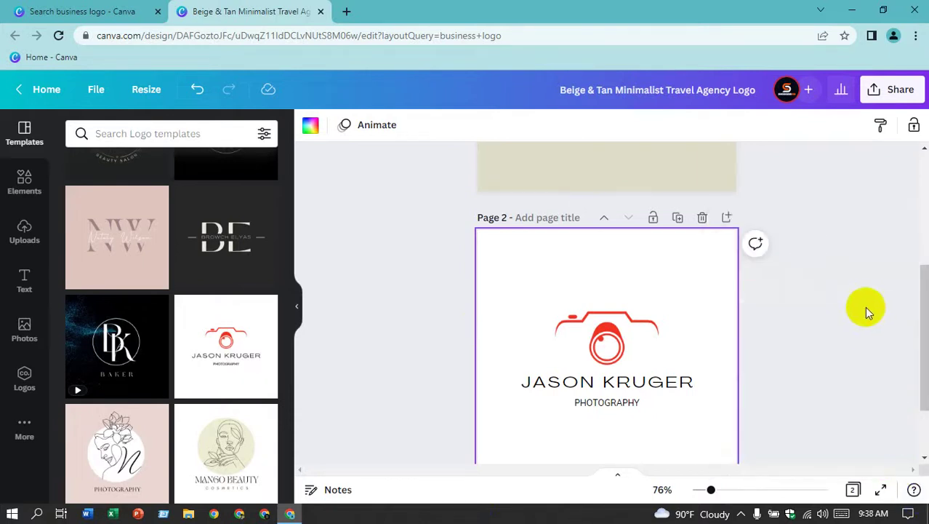
scroll(828, 316, down, 2)
scroll(606, 295, up, 2)
scroll(662, 227, up, 3)
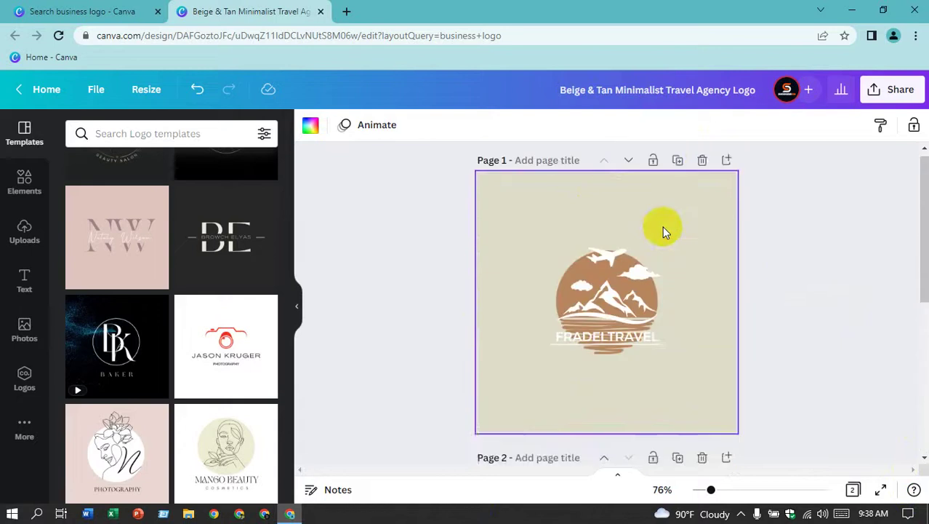
- Delete the FRADELTRAVEL page, make the camera logo's background black, and lock the page
click(702, 167)
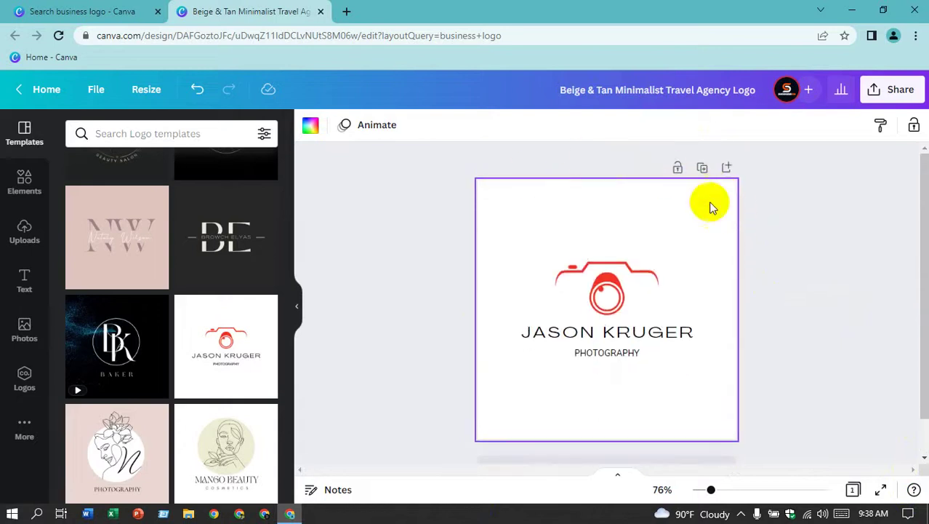
click(311, 125)
click(122, 208)
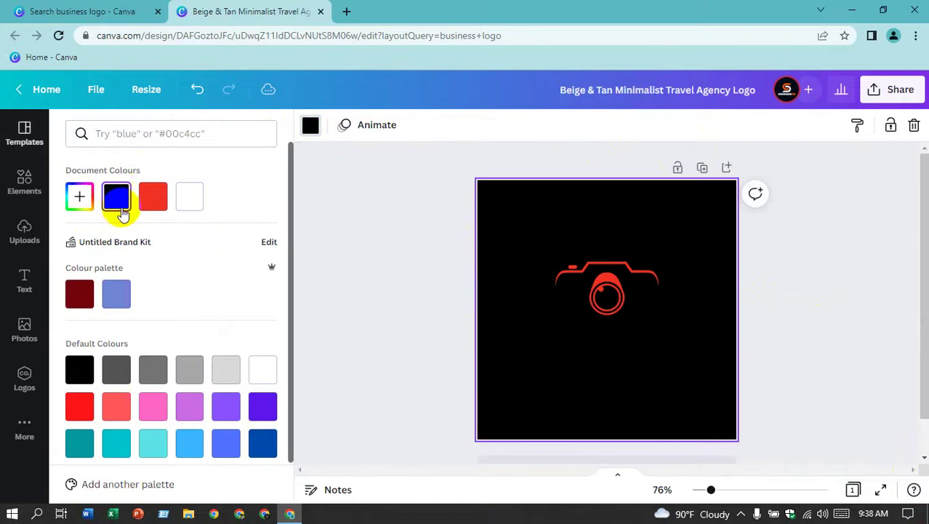
click(633, 227)
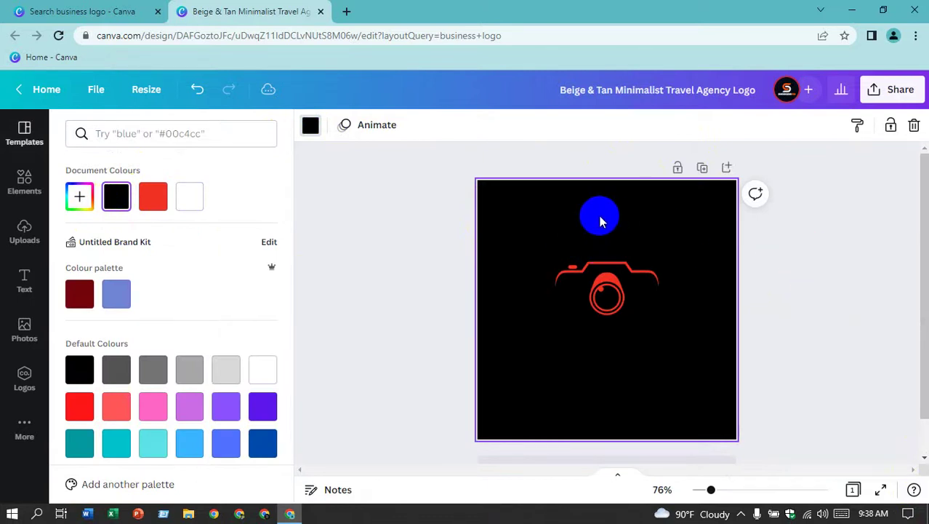
click(677, 168)
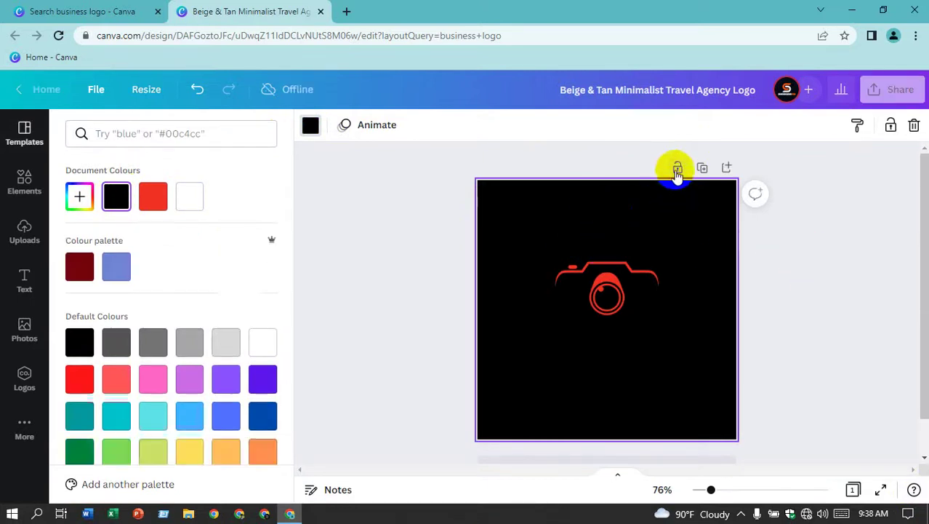
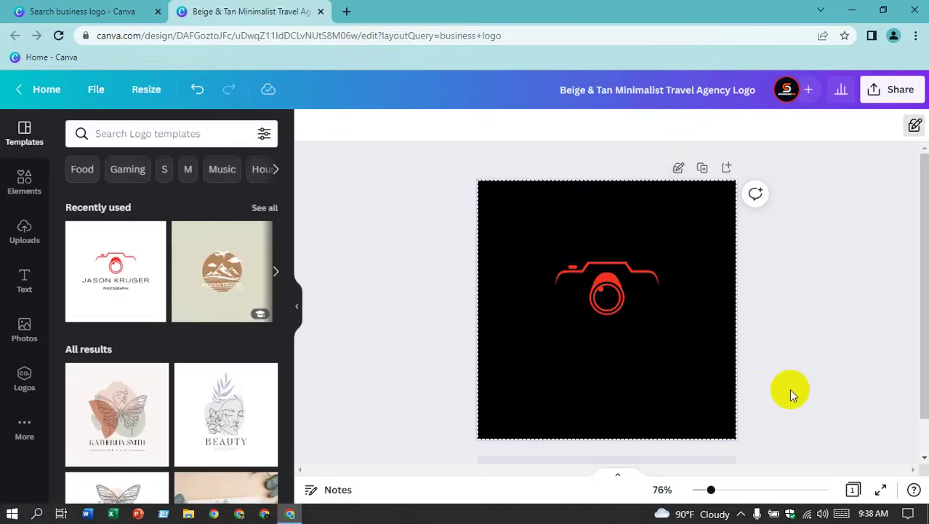
- Select the red camera logo page and add a blank Page 2 after it
click(807, 514)
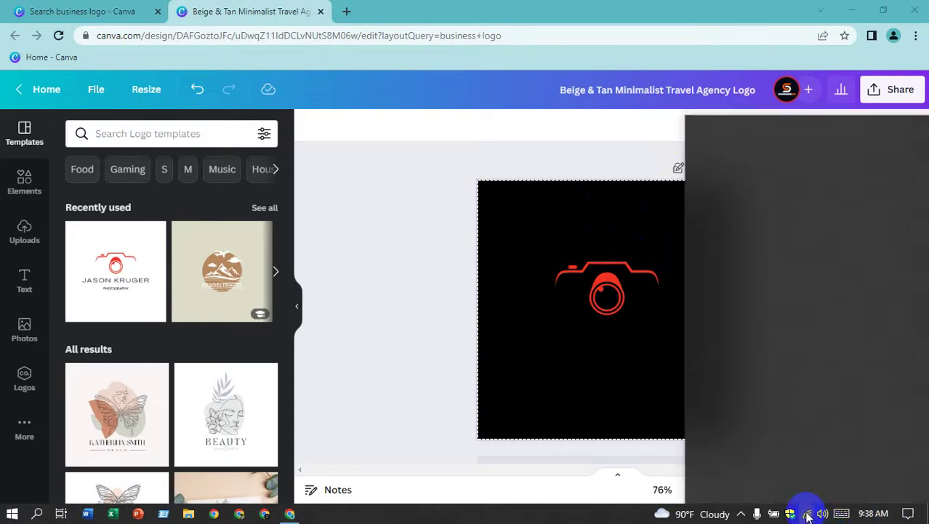
click(419, 249)
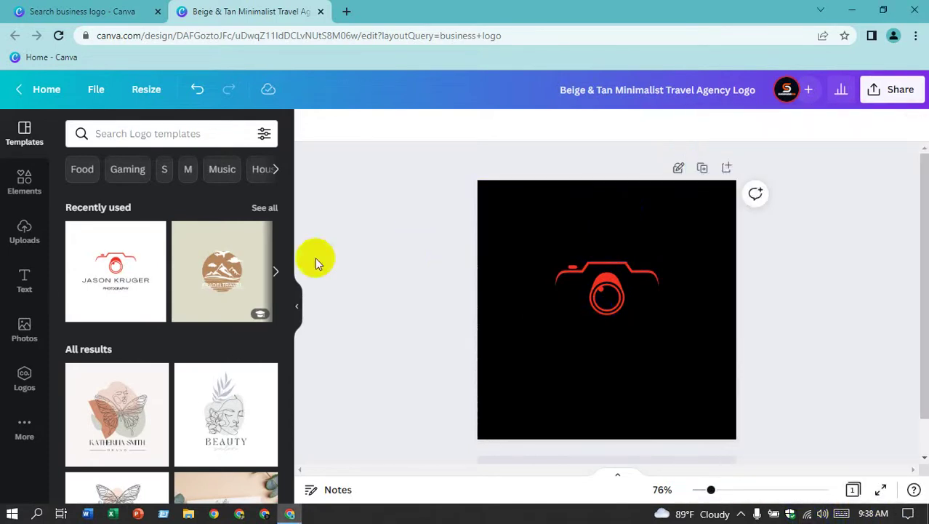
mouse_move(115, 271)
scroll(151, 295, down, 2)
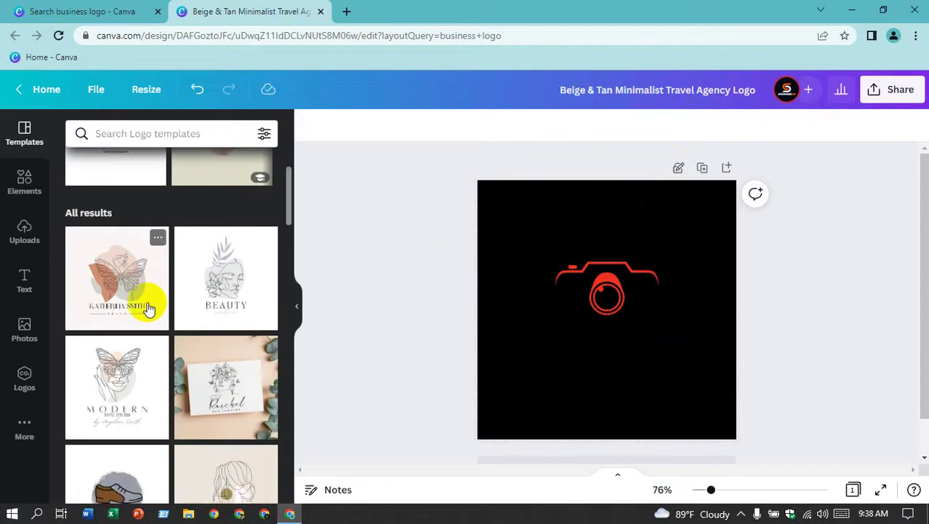
scroll(149, 305, down, 1)
scroll(148, 307, up, 2)
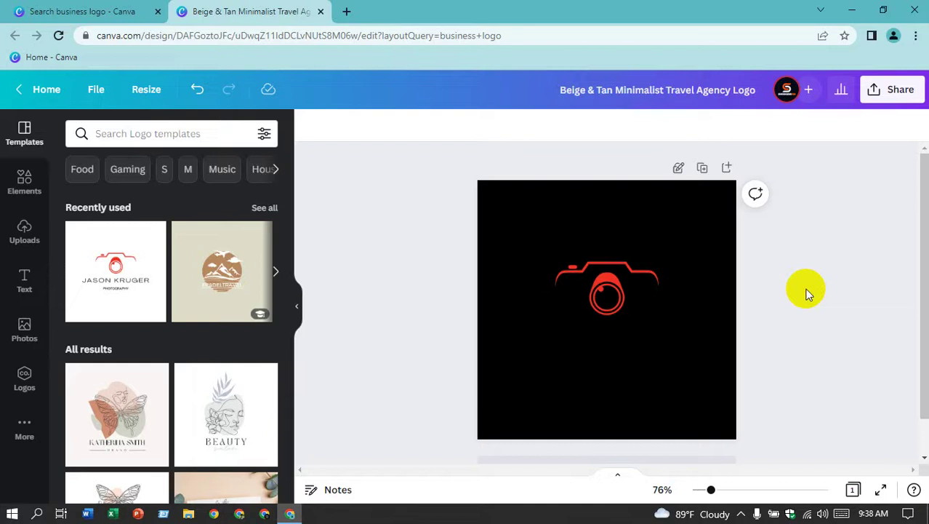
click(646, 291)
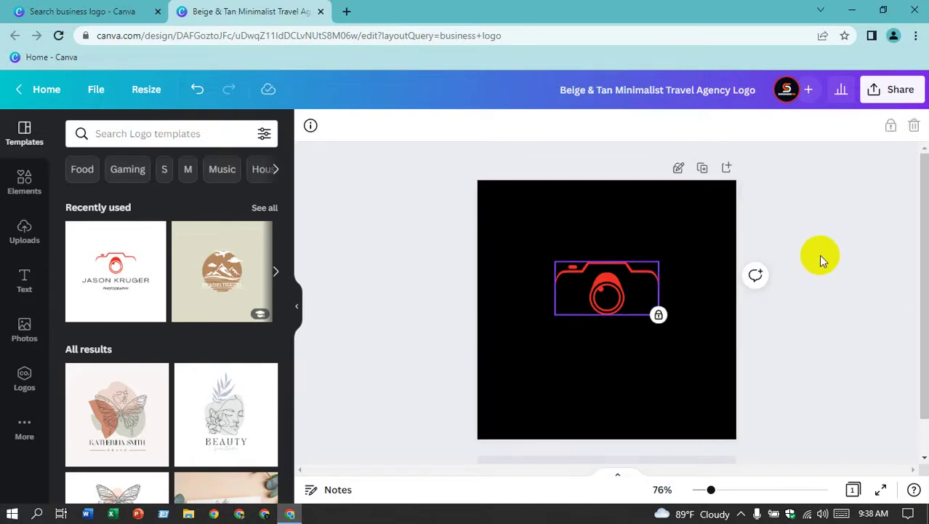
click(439, 227)
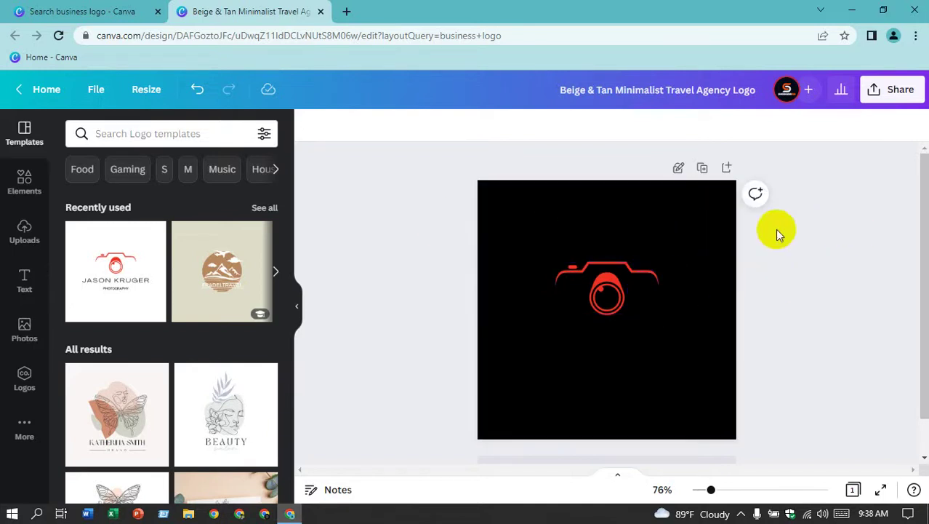
click(693, 245)
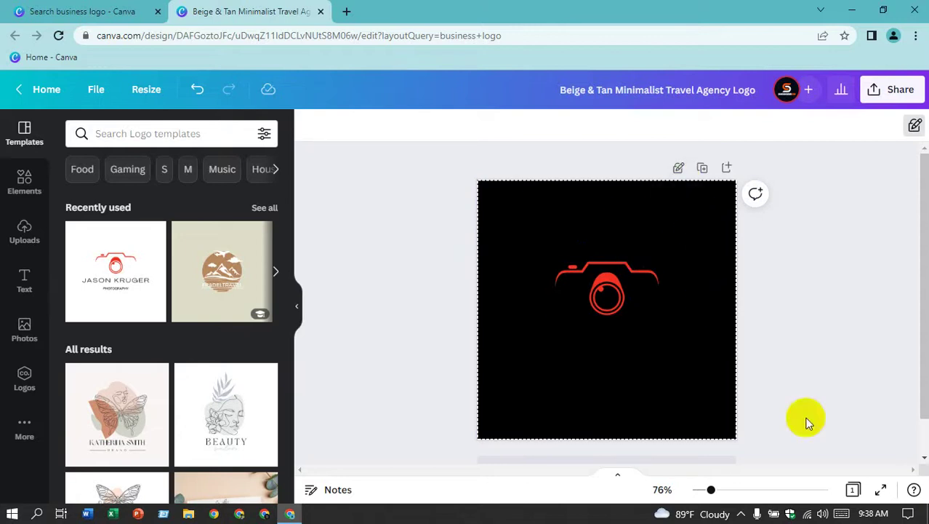
click(807, 514)
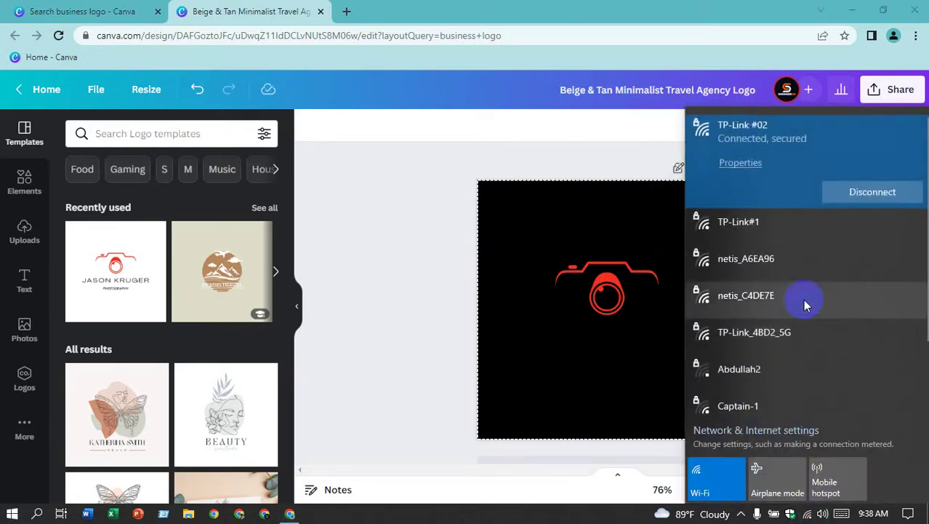
click(420, 172)
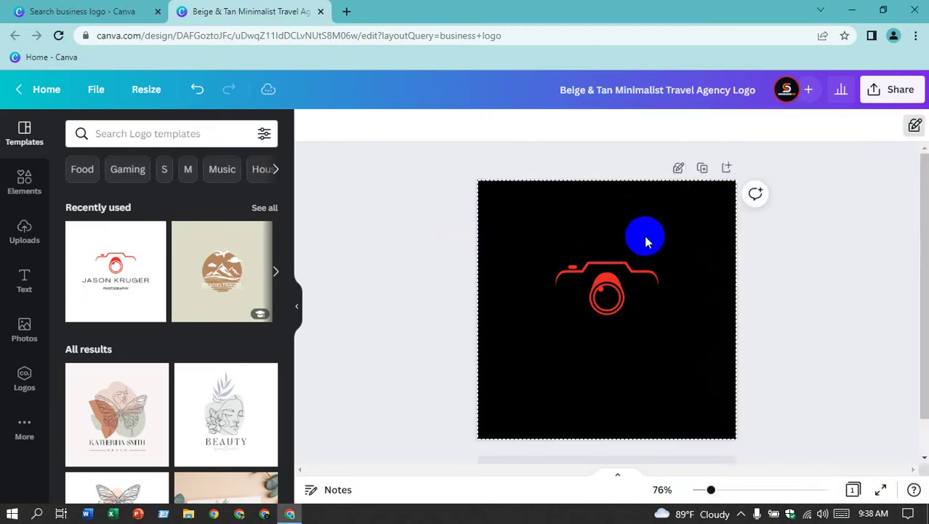
scroll(655, 427, down, 1)
click(651, 431)
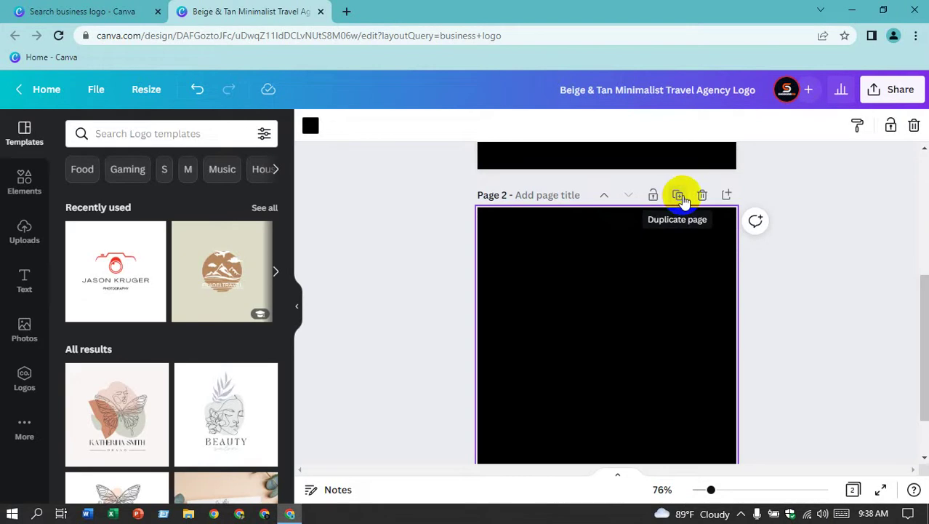
- Duplicate the blank second page, then delete the extra third page
click(678, 195)
scroll(640, 349, up, 3)
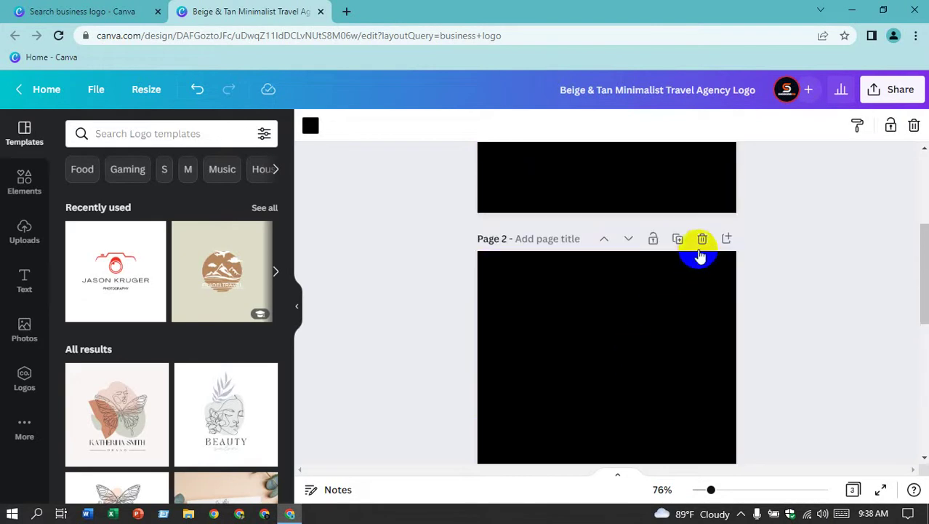
click(729, 255)
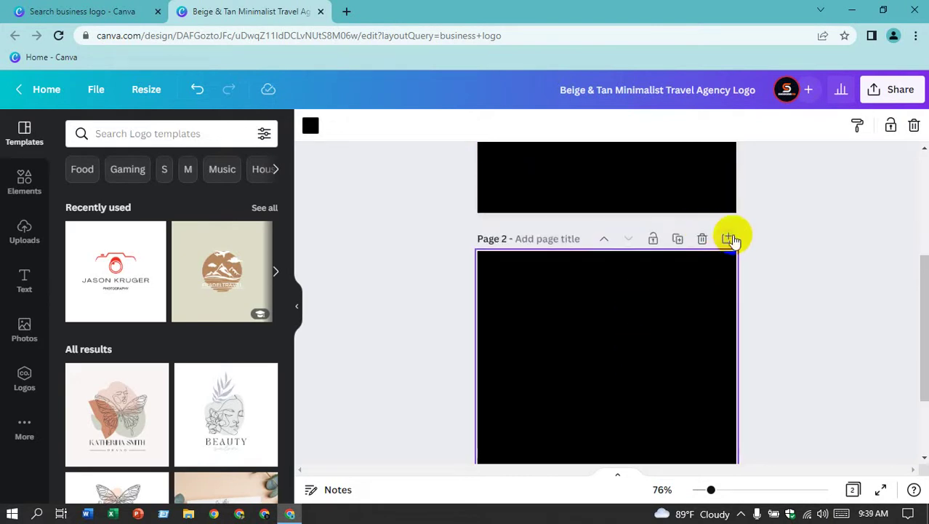
scroll(732, 238, down, 1)
scroll(622, 334, down, 3)
scroll(621, 335, up, 1)
scroll(623, 331, up, 3)
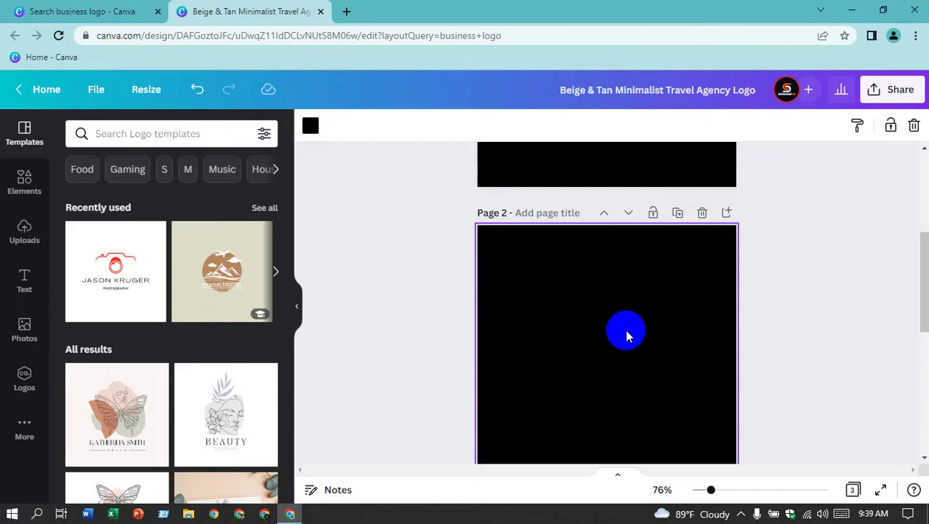
scroll(654, 349, down, 2)
click(702, 373)
- Delete the blank second page, leaving only the camera logo page
scroll(774, 232, up, 2)
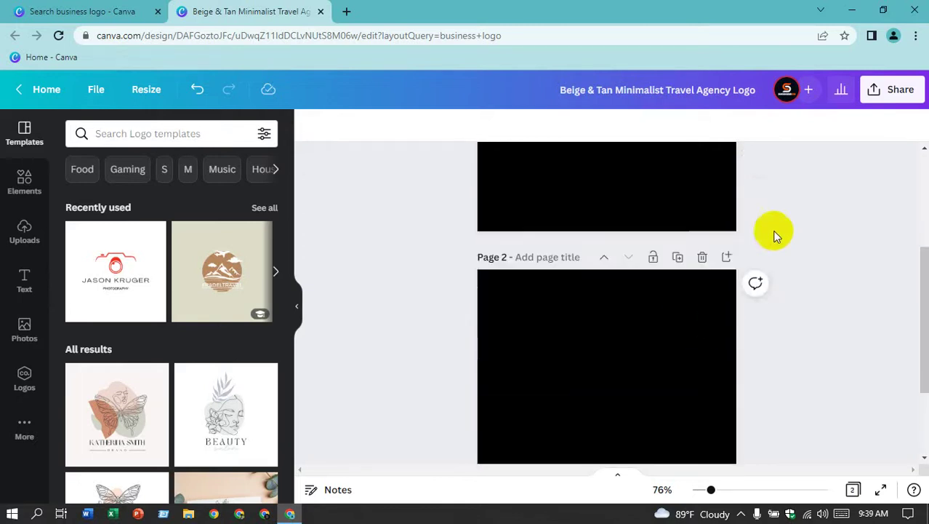
scroll(834, 179, up, 2)
scroll(678, 266, up, 1)
scroll(692, 241, down, 3)
scroll(692, 240, up, 2)
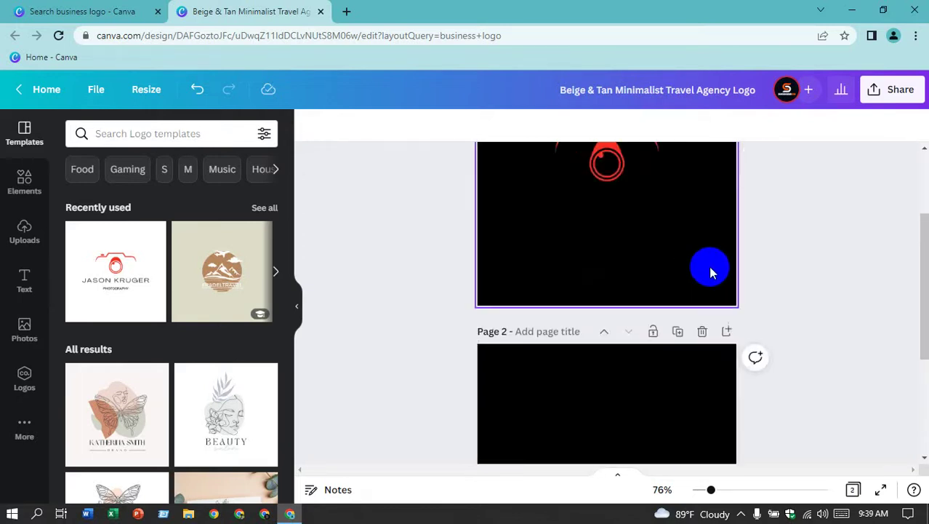
scroll(698, 276, up, 2)
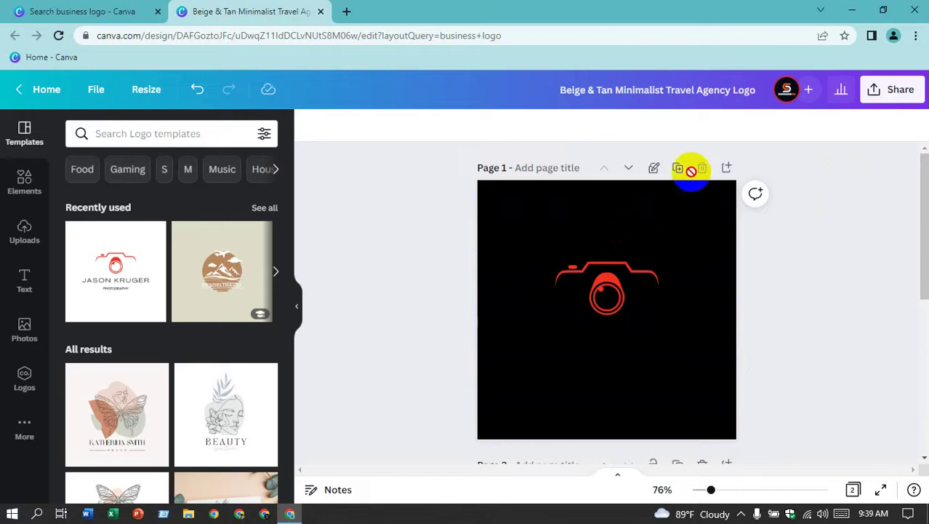
click(657, 169)
scroll(712, 291, down, 5)
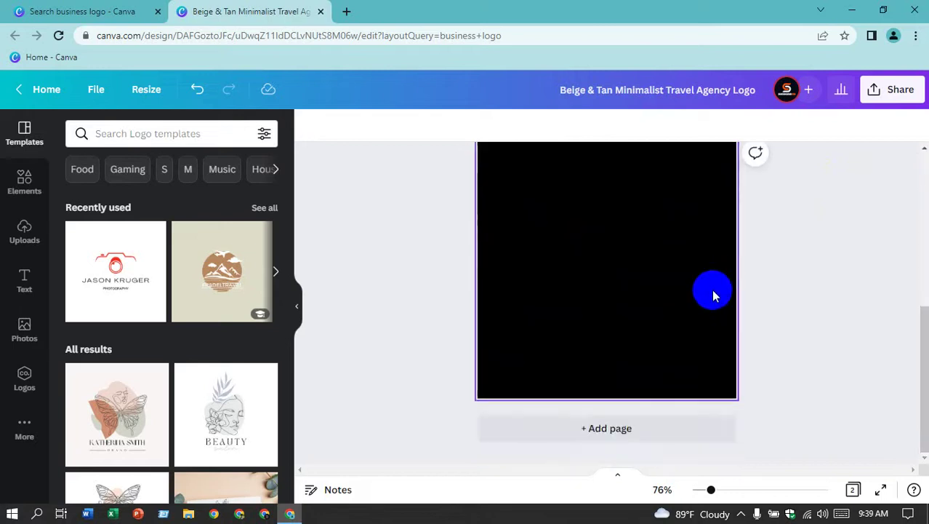
scroll(701, 255, up, 4)
click(702, 399)
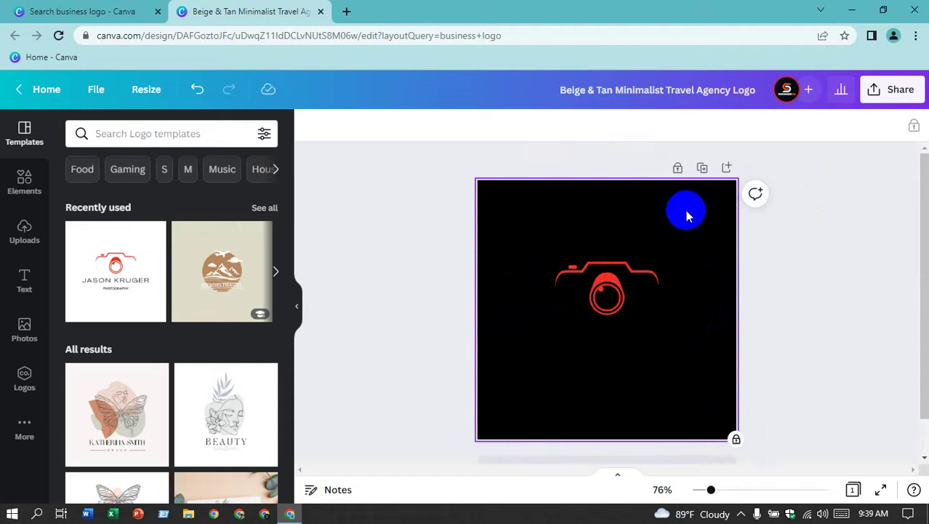
- Unlock the logo page and add a new blank second page
click(678, 170)
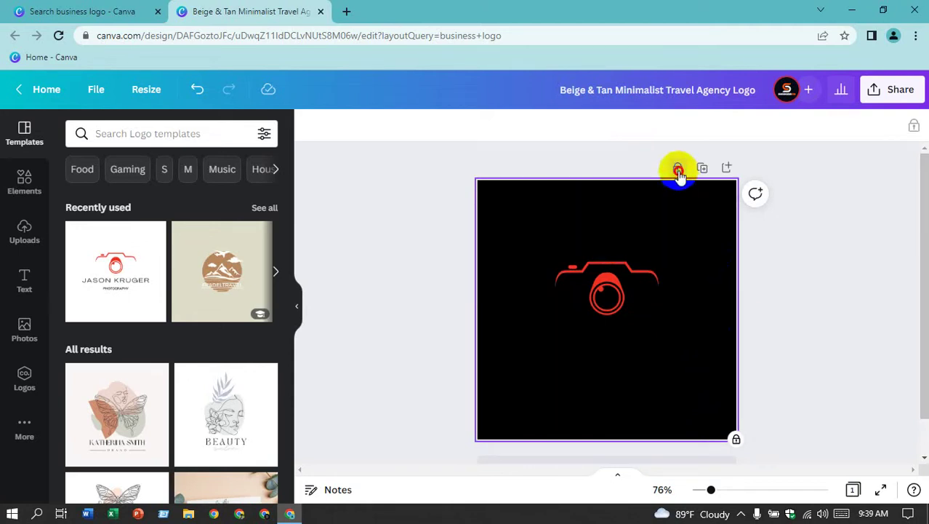
click(757, 273)
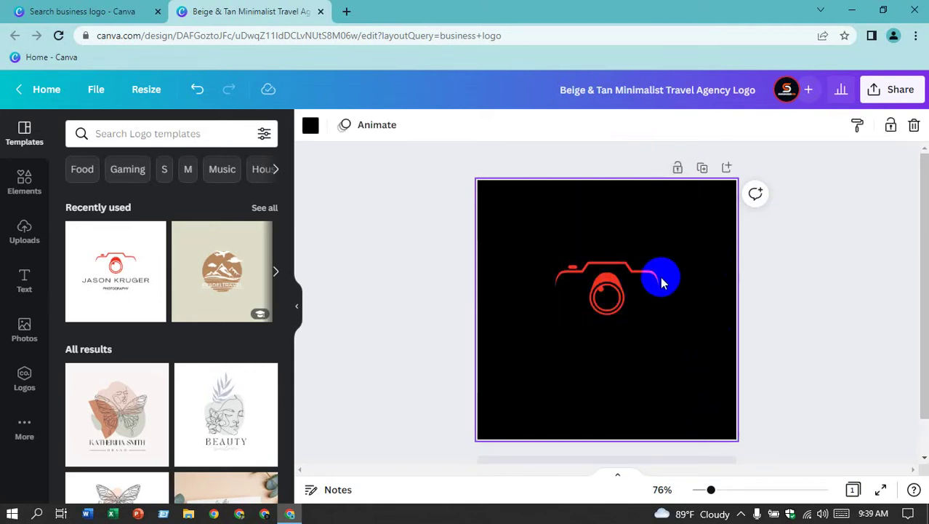
right_click(647, 247)
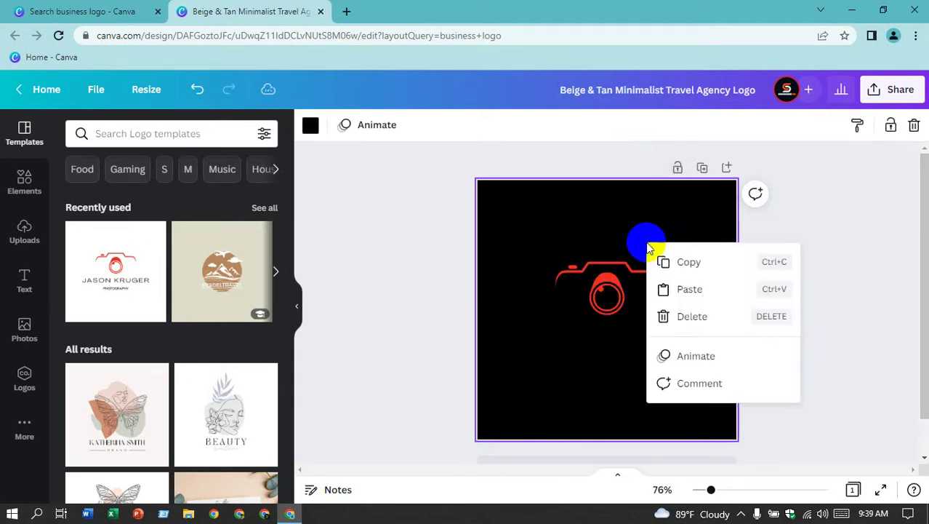
click(563, 197)
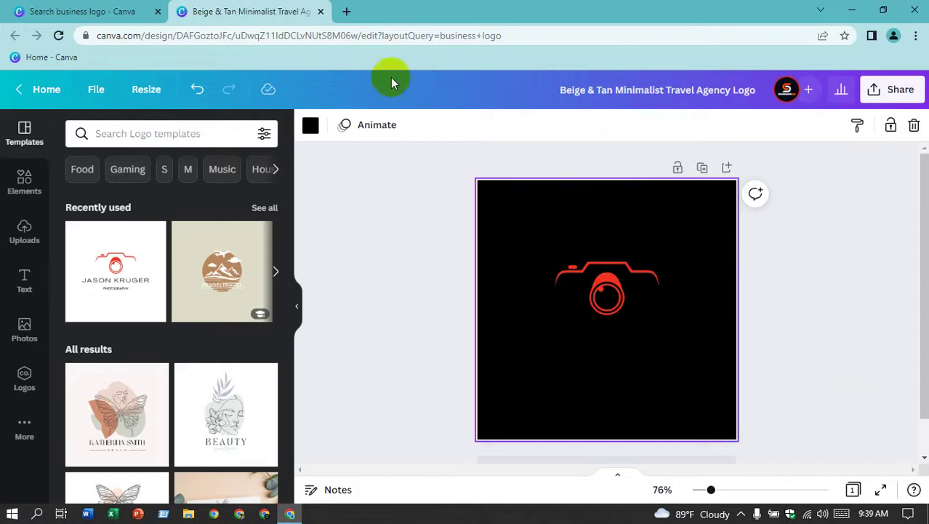
scroll(648, 269, down, 1)
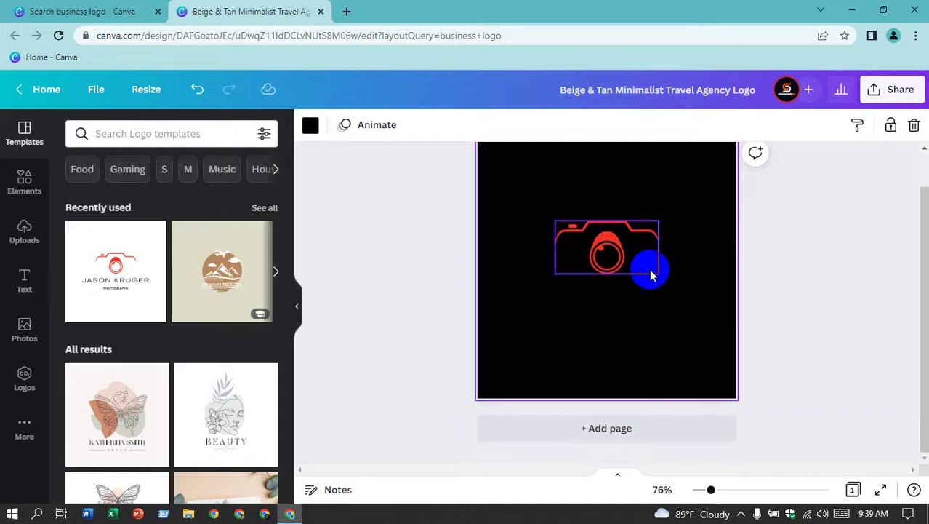
click(627, 414)
- Check the pages in thumbnail view, then select the blank black Page 2
scroll(637, 312, up, 5)
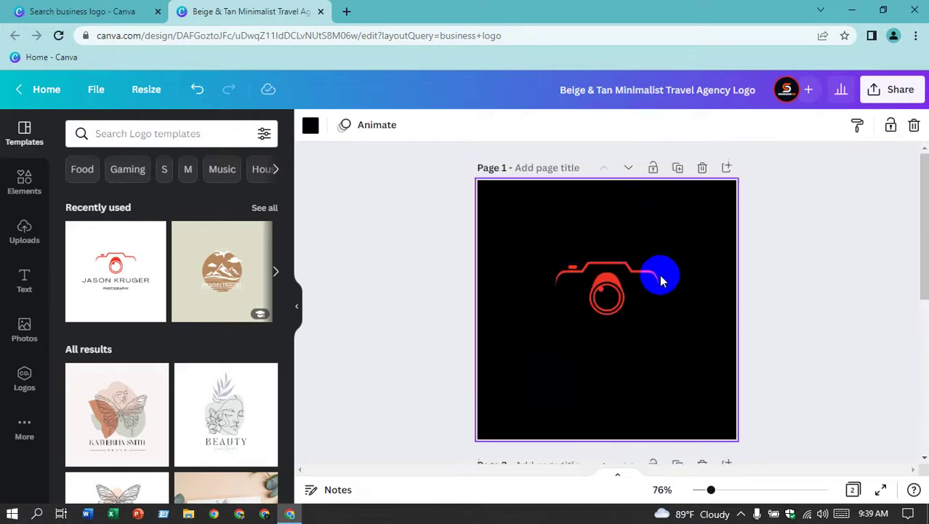
scroll(727, 306, down, 5)
click(853, 493)
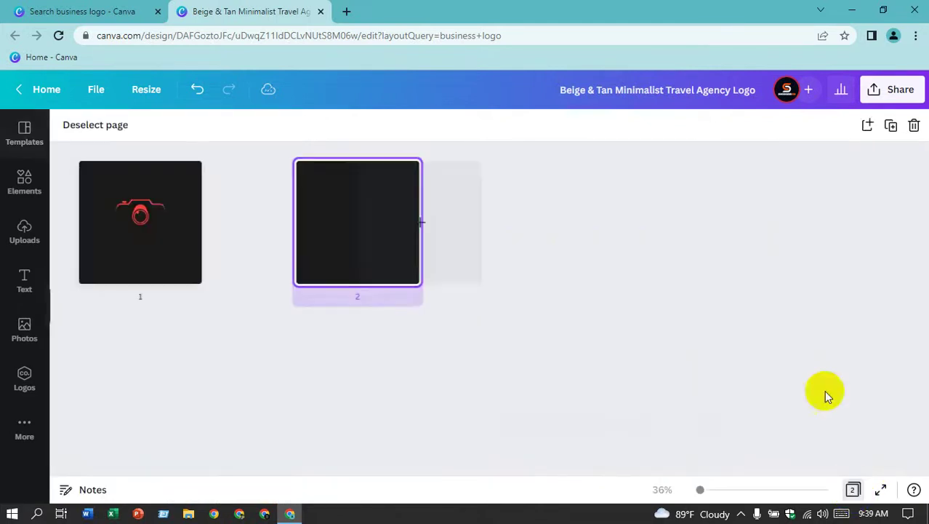
click(853, 491)
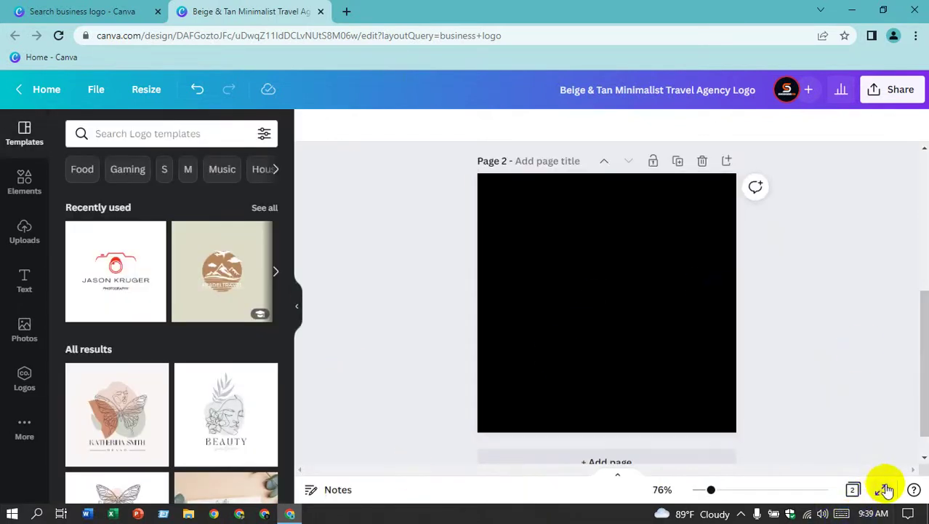
click(690, 304)
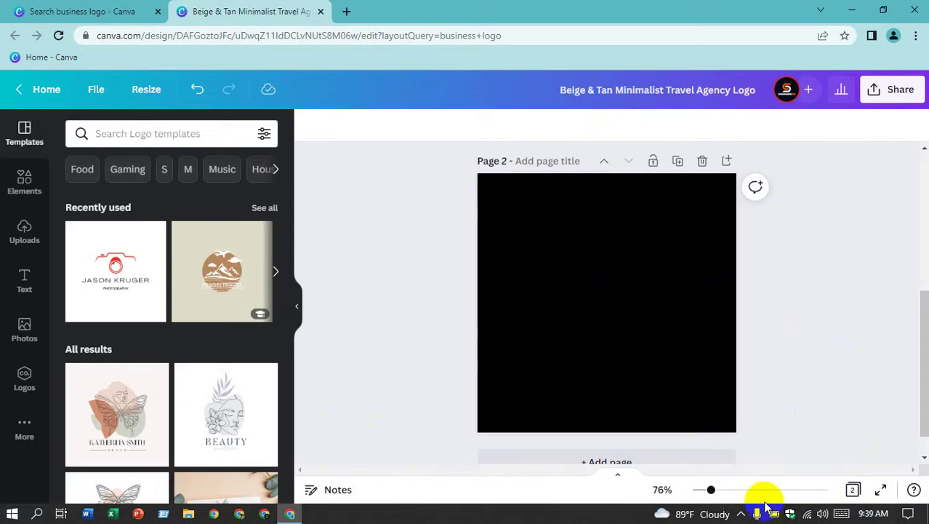
click(742, 514)
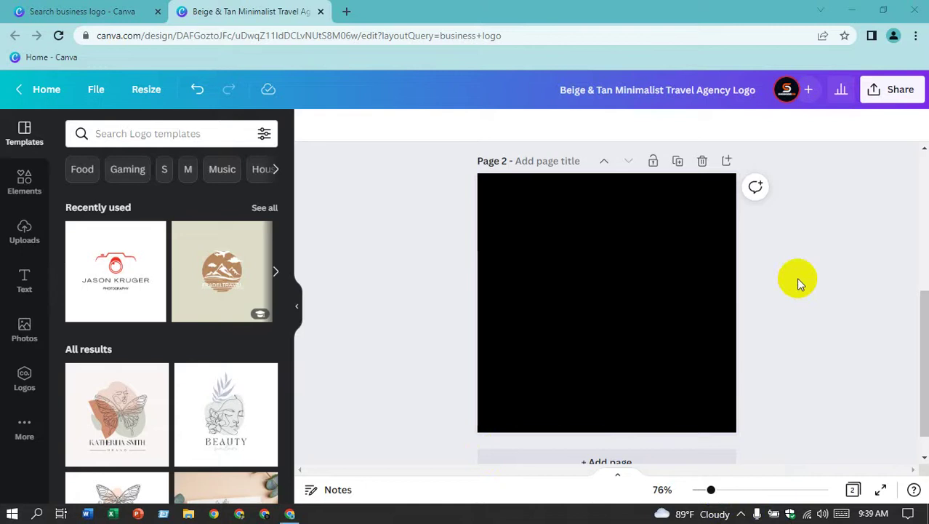
click(583, 349)
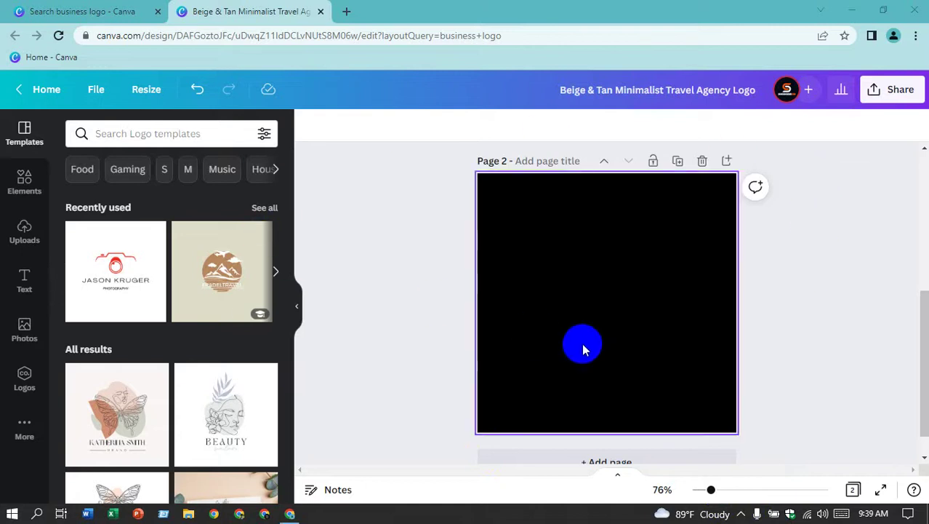
- Close the 'Beige & Tan Minimalist Travel Agency Logo' tab
scroll(473, 255, up, 4)
scroll(502, 260, down, 4)
scroll(558, 269, up, 5)
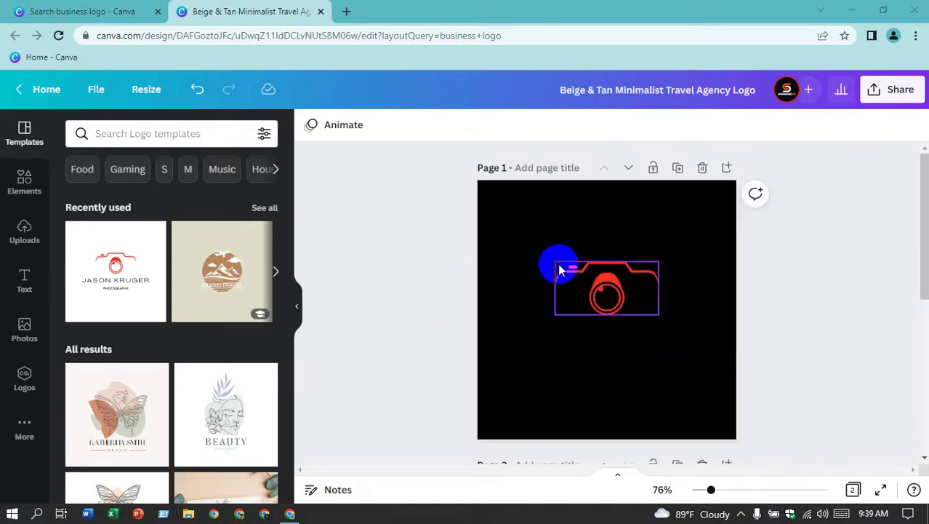
click(321, 11)
mouse_move(233, 94)
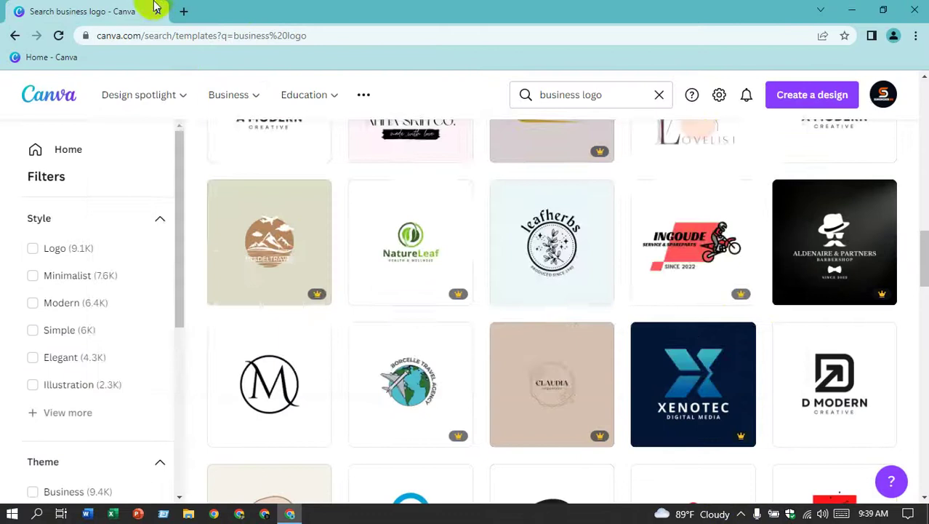
- Open the blue XENOTEC Digital Media X letter template from the business logo results
click(705, 394)
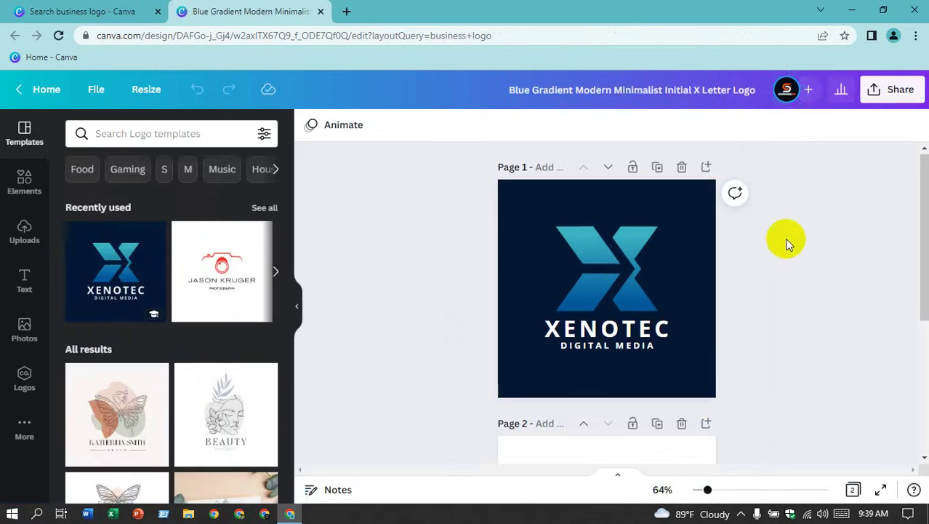
- Preview darker and black colours on the X graphic, then restore its original blue
click(627, 267)
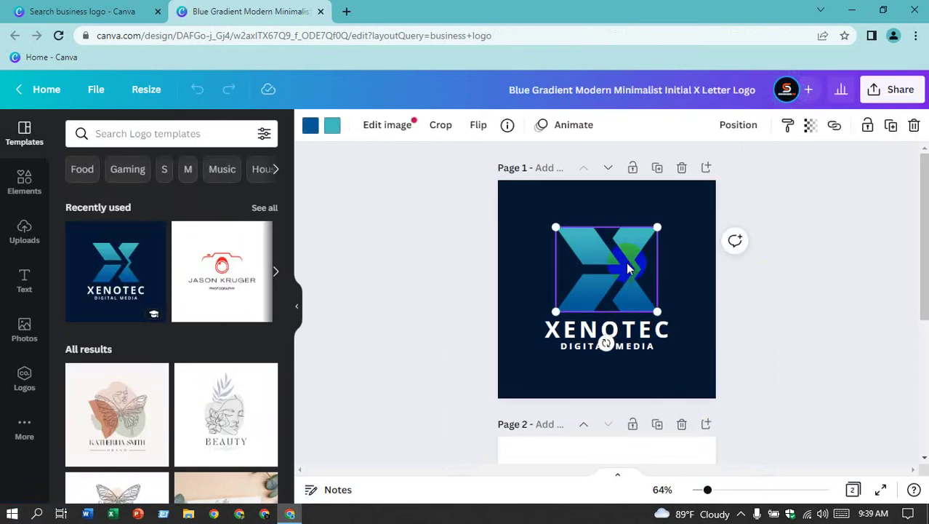
click(842, 285)
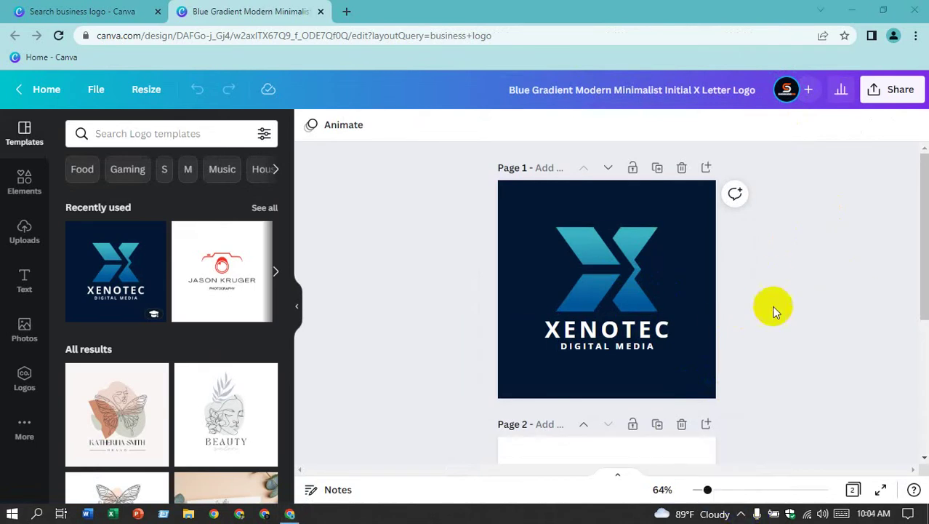
scroll(785, 313, down, 1)
scroll(785, 312, up, 1)
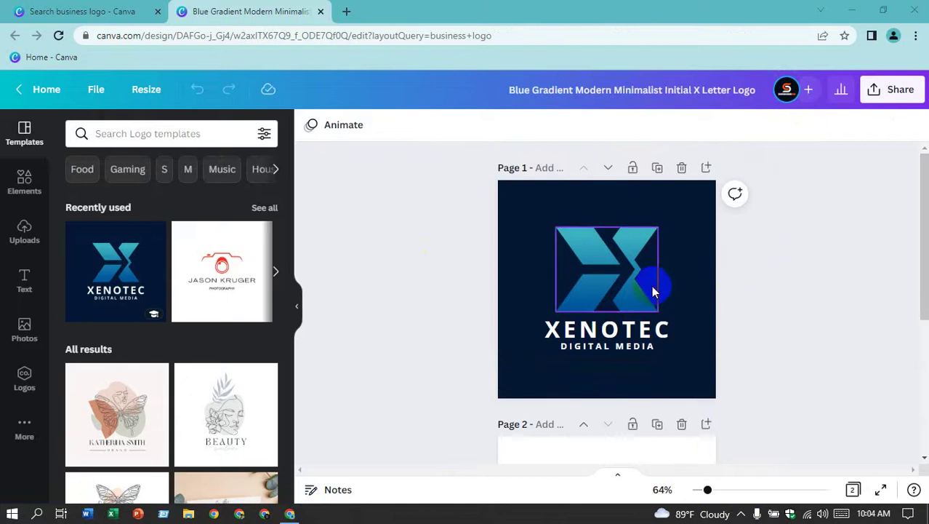
click(615, 288)
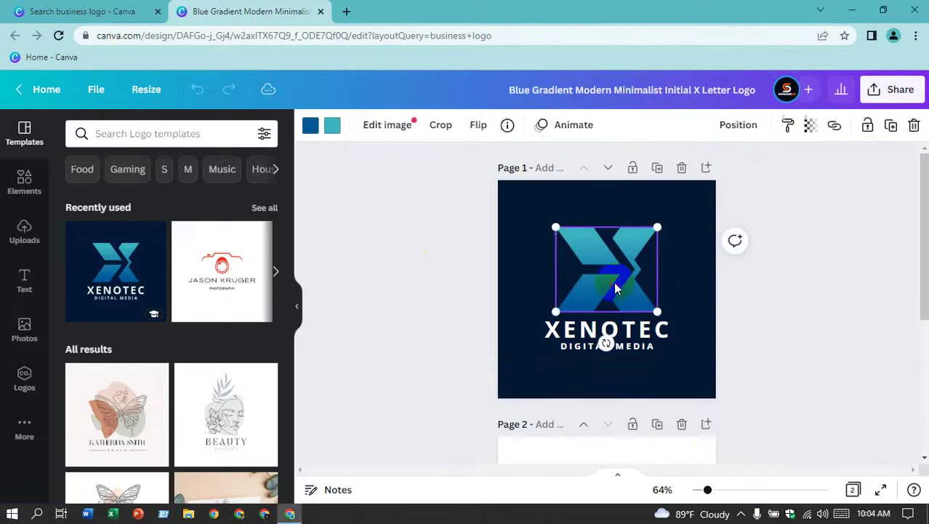
click(311, 124)
click(153, 198)
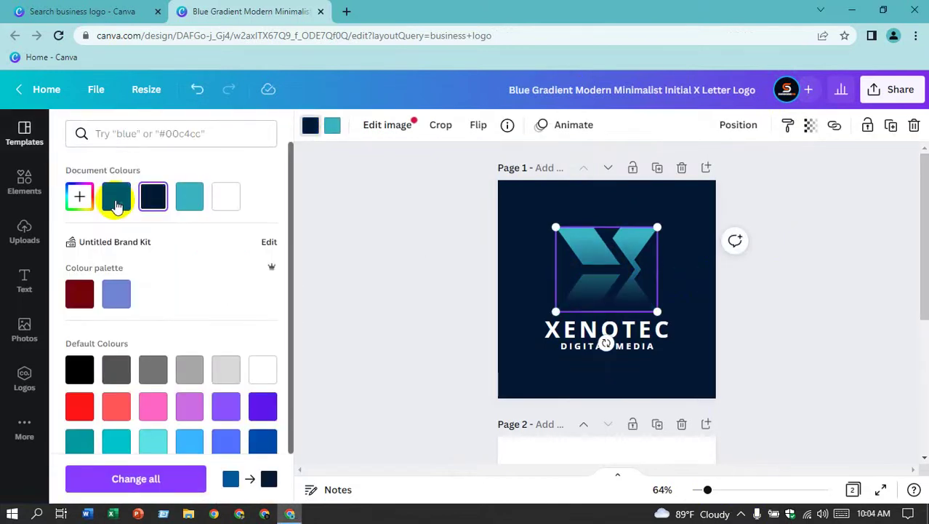
click(117, 196)
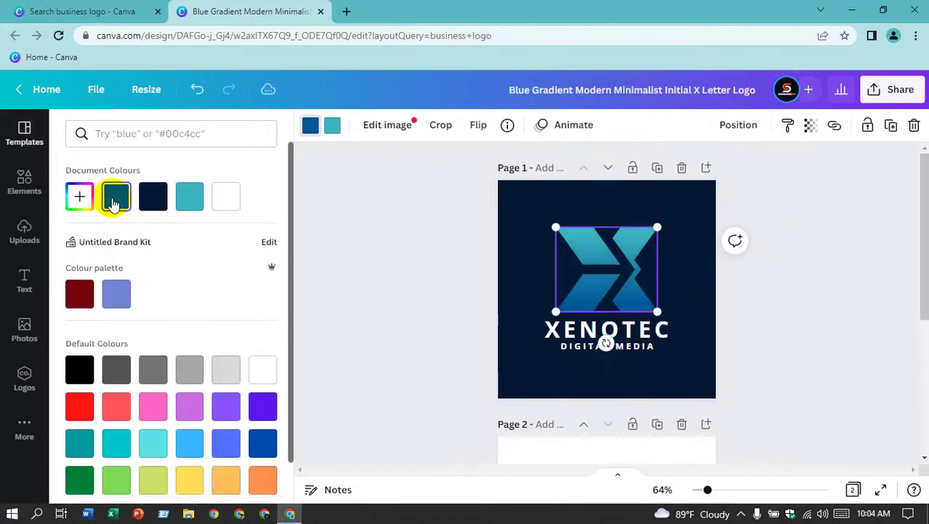
click(82, 372)
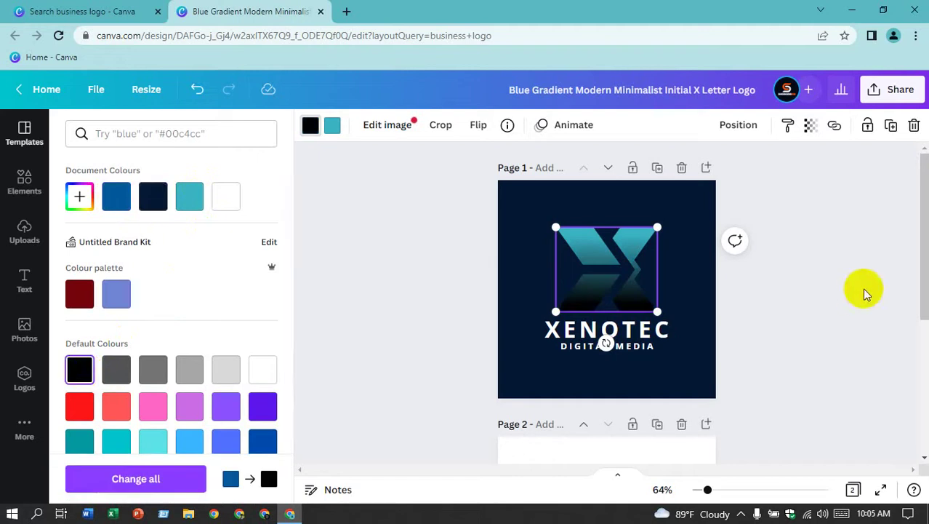
click(119, 201)
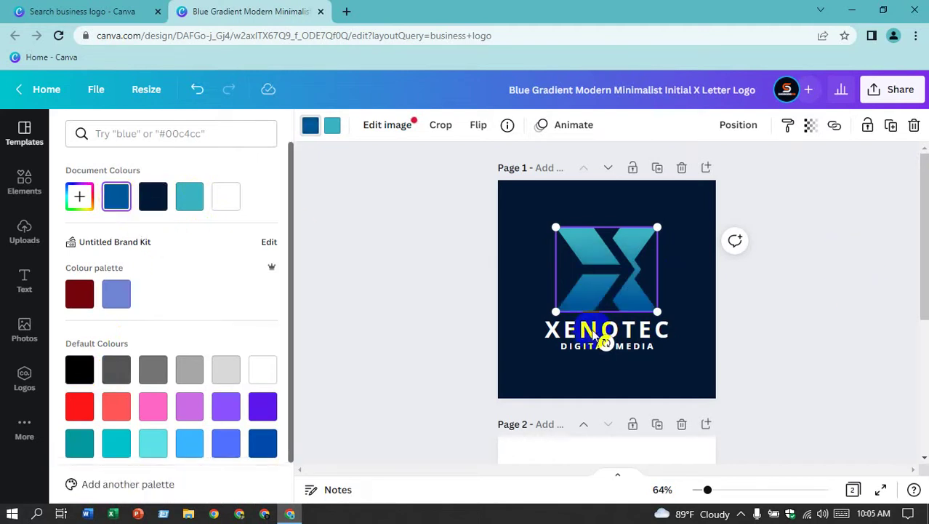
key(Escape)
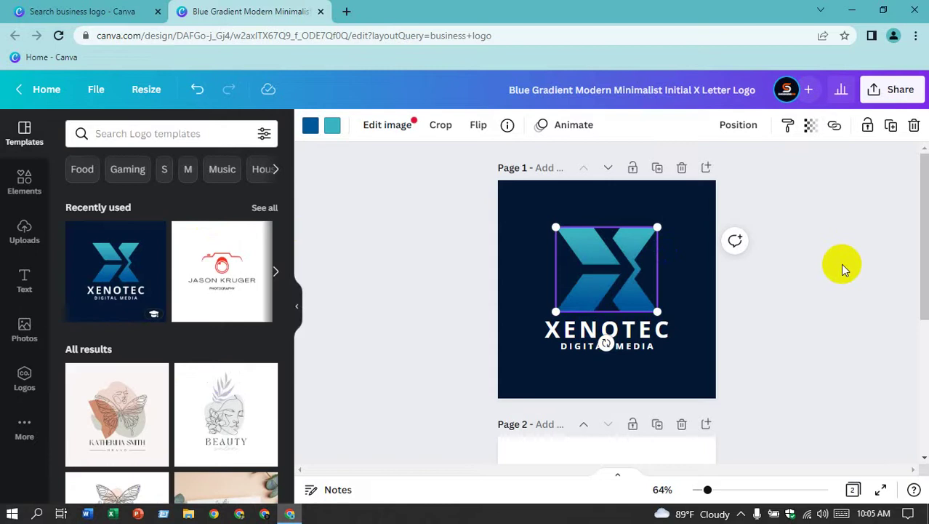
- Delete the blank Page 2 so the design has one page
scroll(799, 272, down, 3)
scroll(799, 272, down, 2)
scroll(799, 272, up, 5)
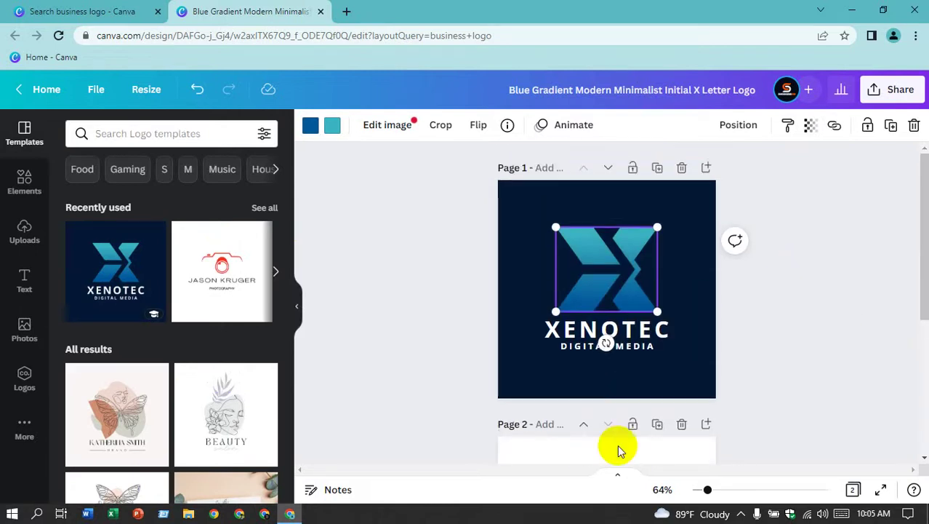
scroll(691, 391, down, 1)
scroll(681, 357, down, 2)
click(681, 357)
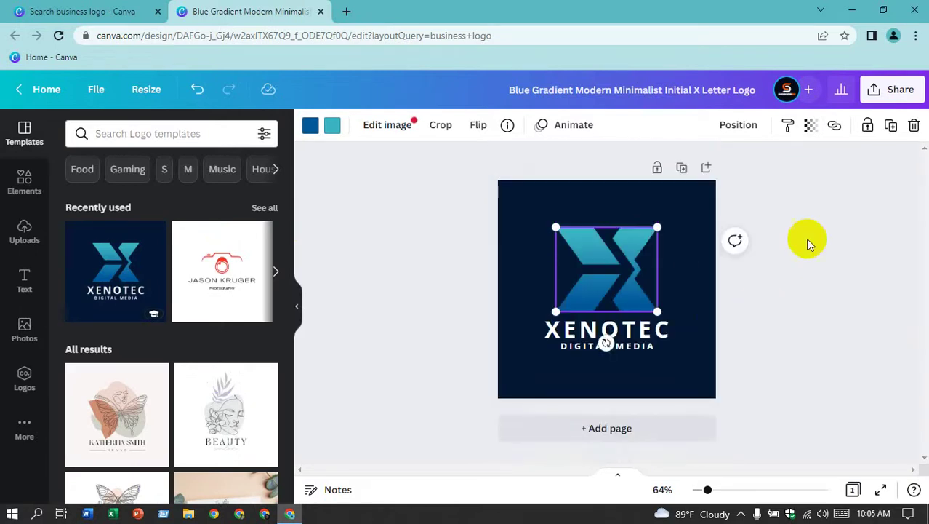
- Download the logo as a JPG at 3× size (1500×1500 px) and quality 100
click(891, 102)
scroll(813, 305, down, 1)
scroll(813, 335, down, 1)
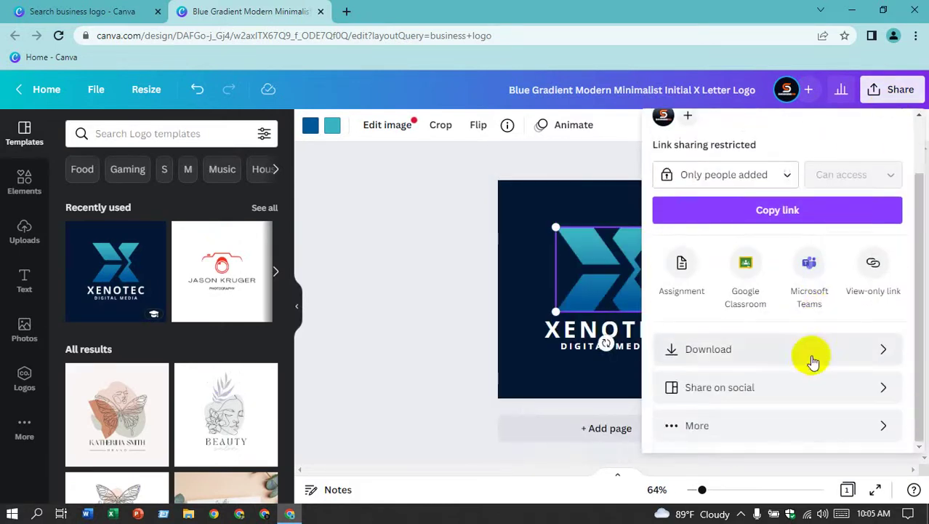
click(813, 353)
click(782, 189)
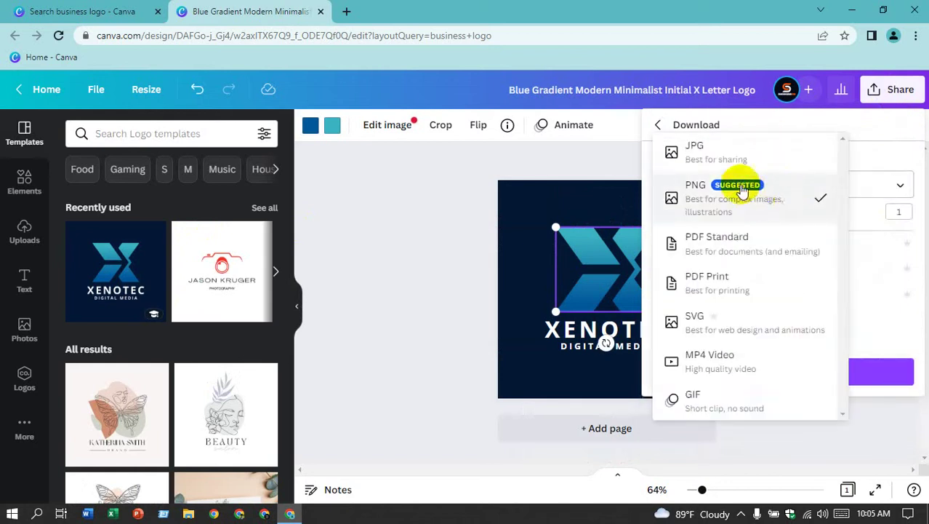
click(727, 154)
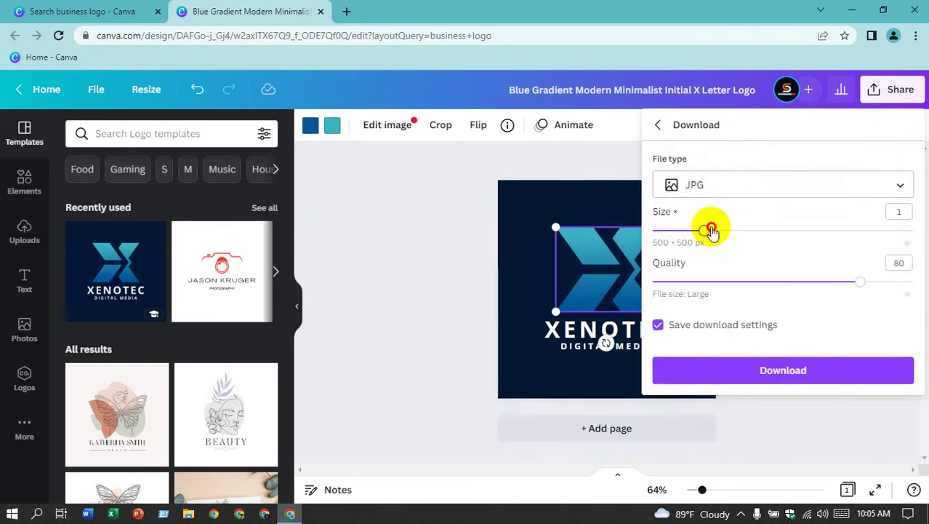
drag(709, 230, 913, 230)
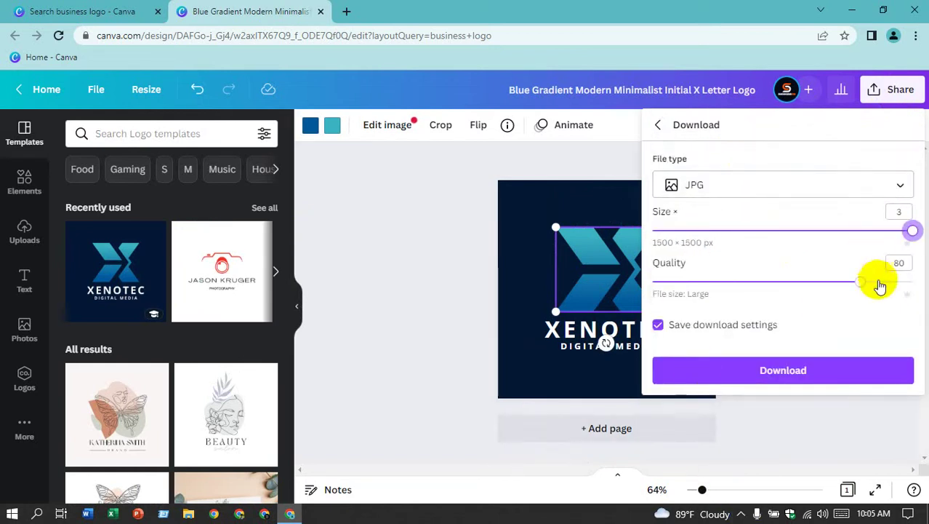
drag(861, 288, 919, 295)
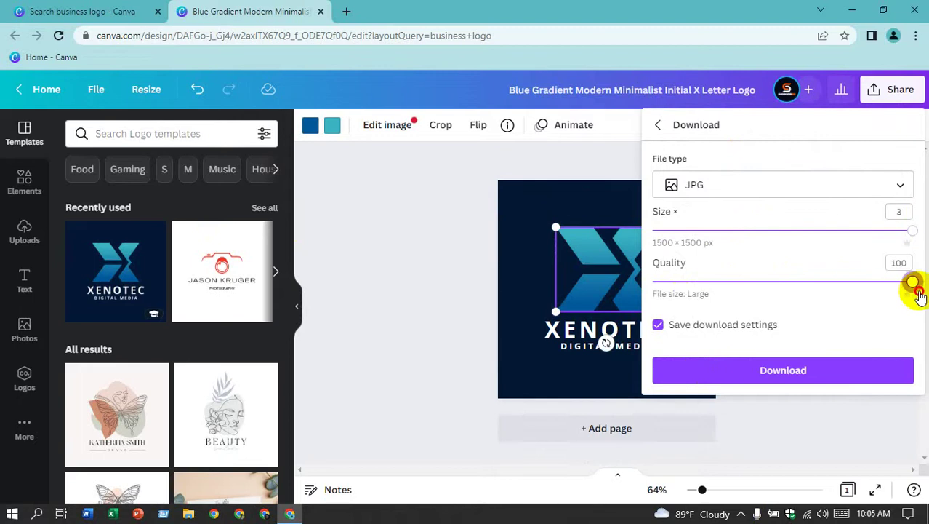
click(819, 374)
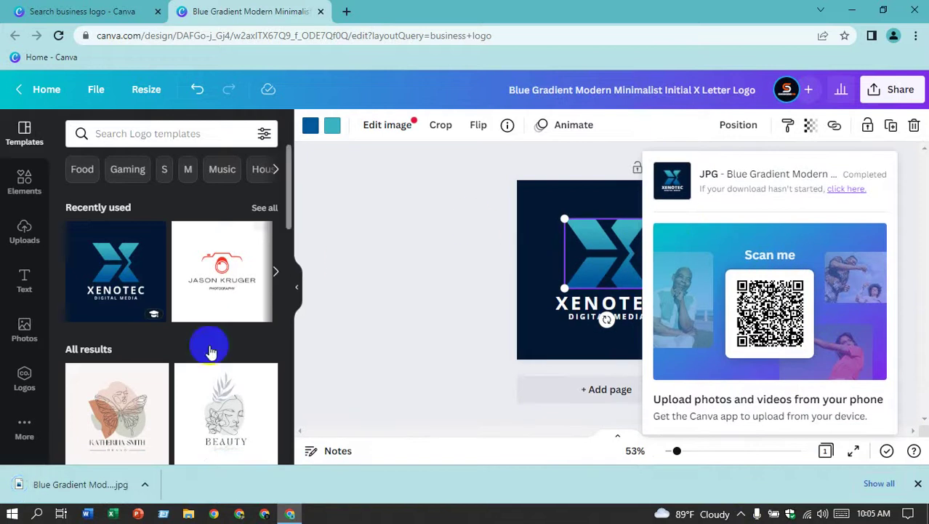
- Open the downloaded logo JPG from Chrome's download bar in the image viewer
click(145, 485)
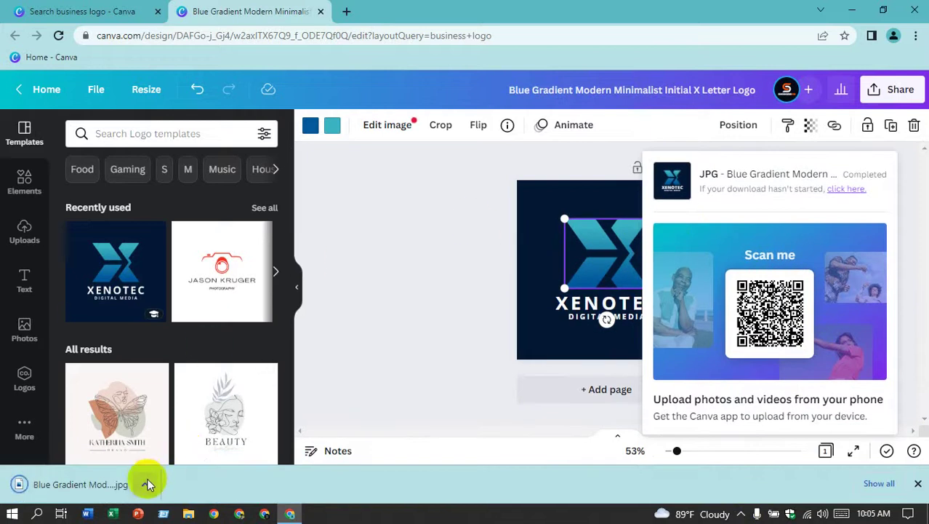
click(429, 515)
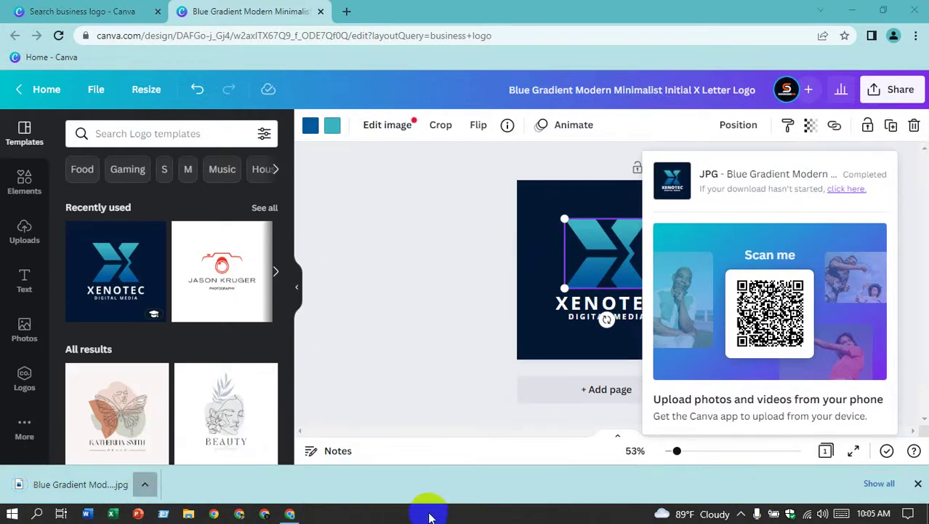
click(81, 6)
scroll(793, 270, up, 1)
scroll(553, 218, up, 4)
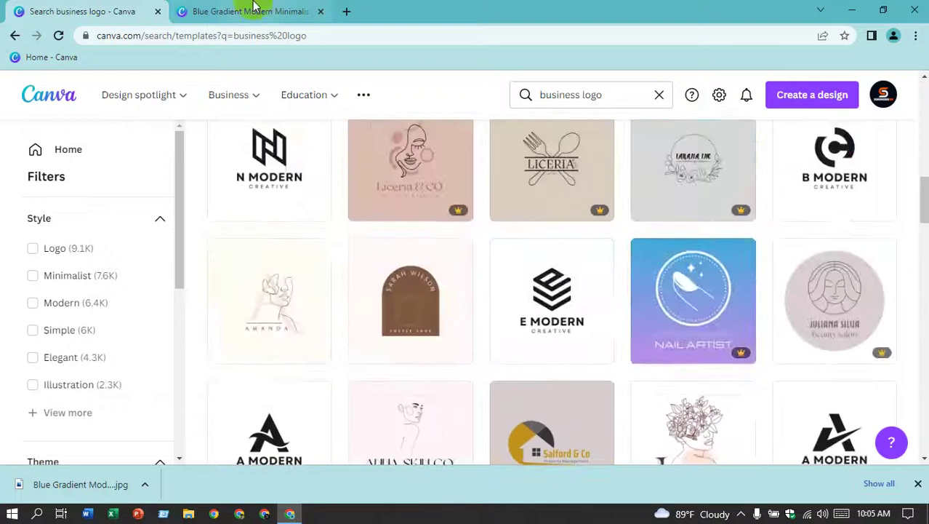
click(247, 11)
click(143, 486)
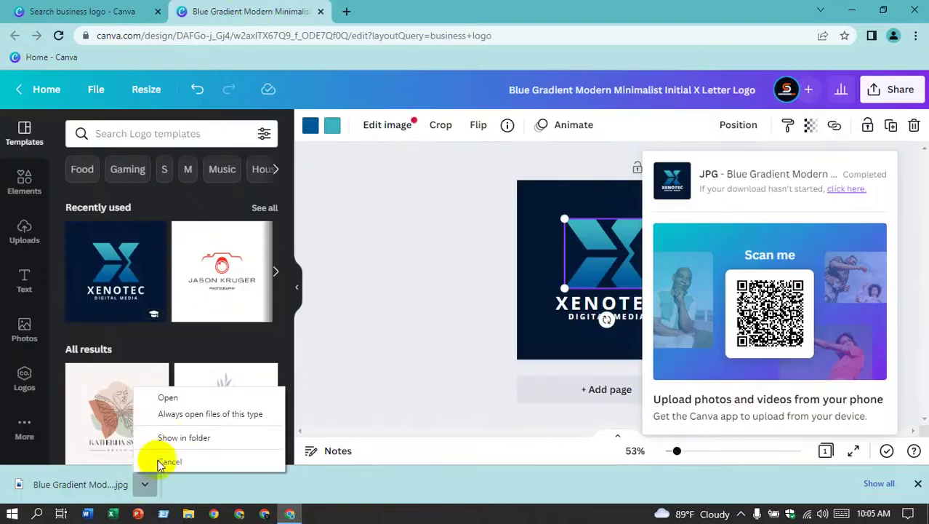
click(169, 395)
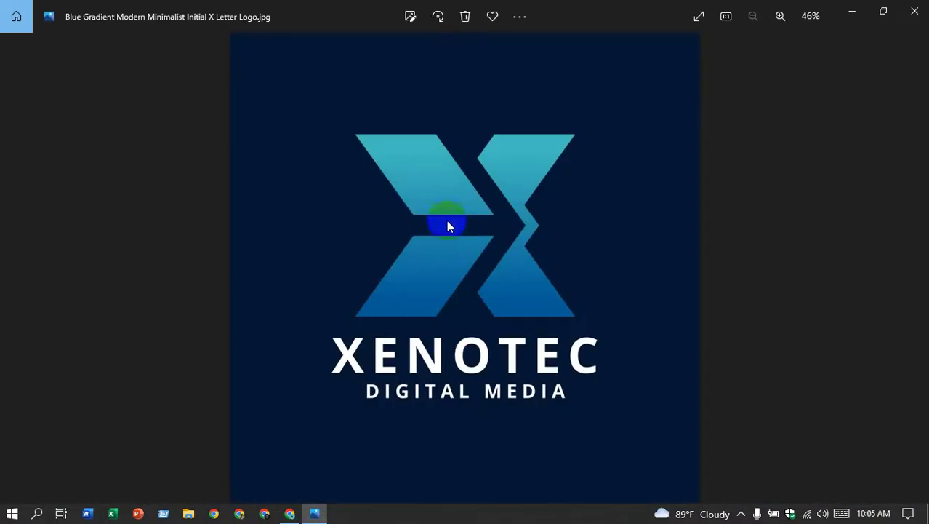
- Zoom in and out on the Xenotec logo JPG in Photos, then close Photos
scroll(451, 344, up, 3)
scroll(451, 342, up, 3)
scroll(451, 335, down, 4)
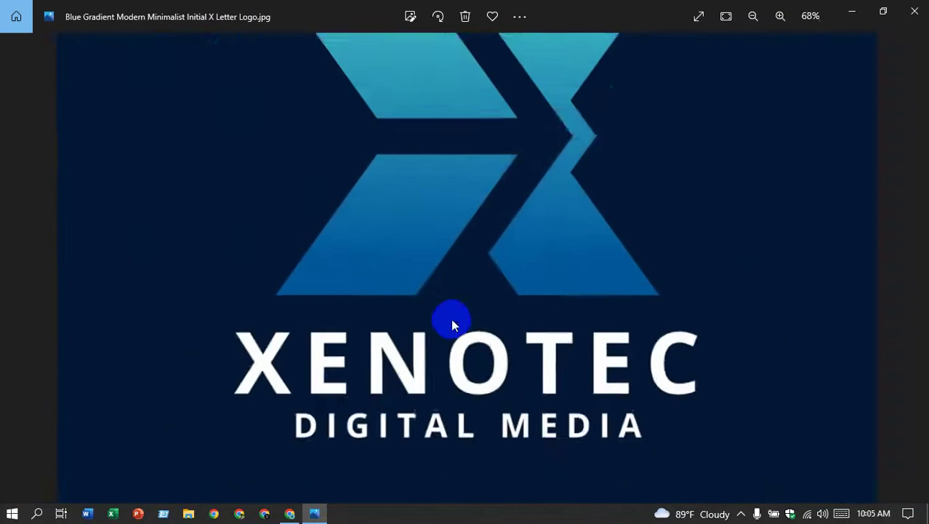
scroll(450, 327, down, 2)
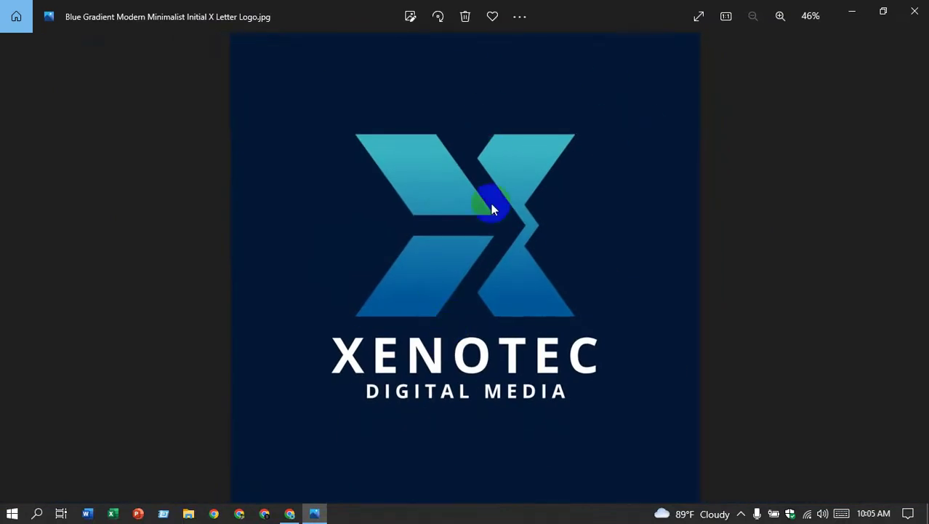
scroll(490, 208, up, 1)
scroll(486, 234, down, 1)
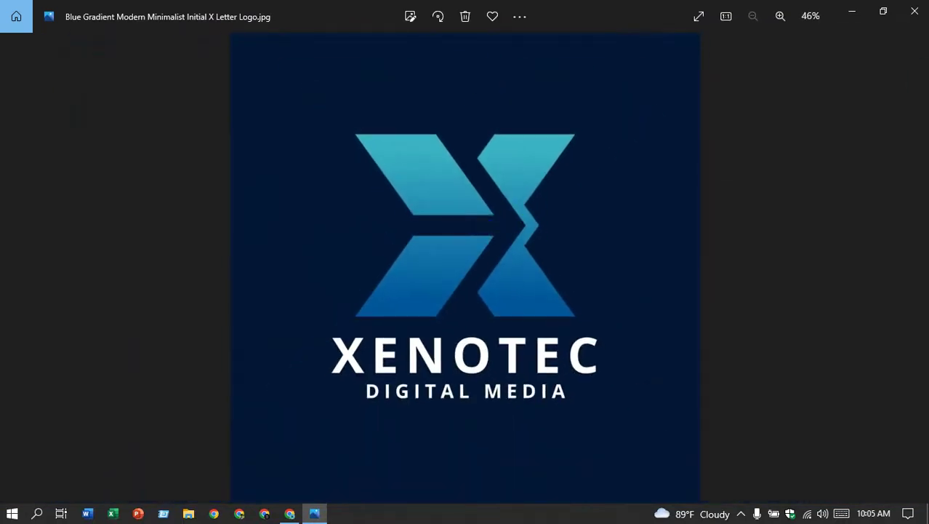
click(909, 22)
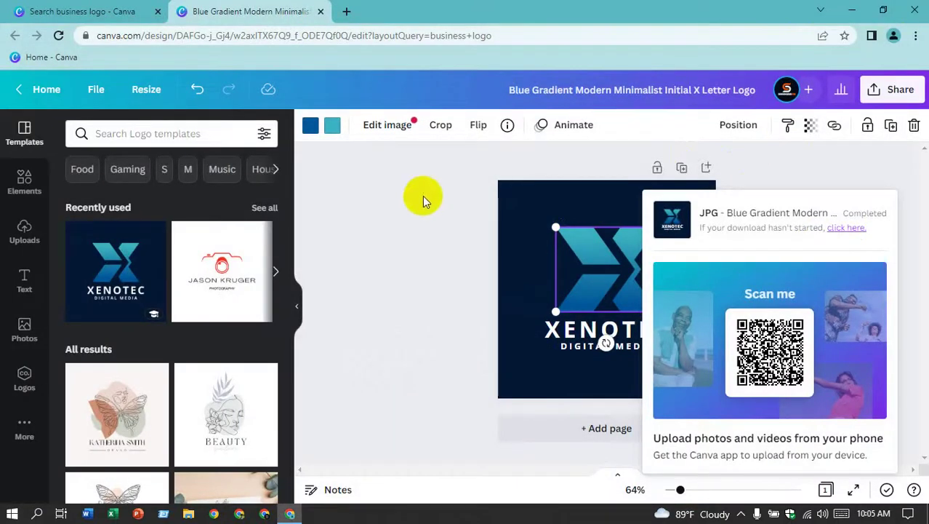
- Dismiss the download panel, browse the business logo templates, then go to Canva Home
click(445, 216)
click(93, 10)
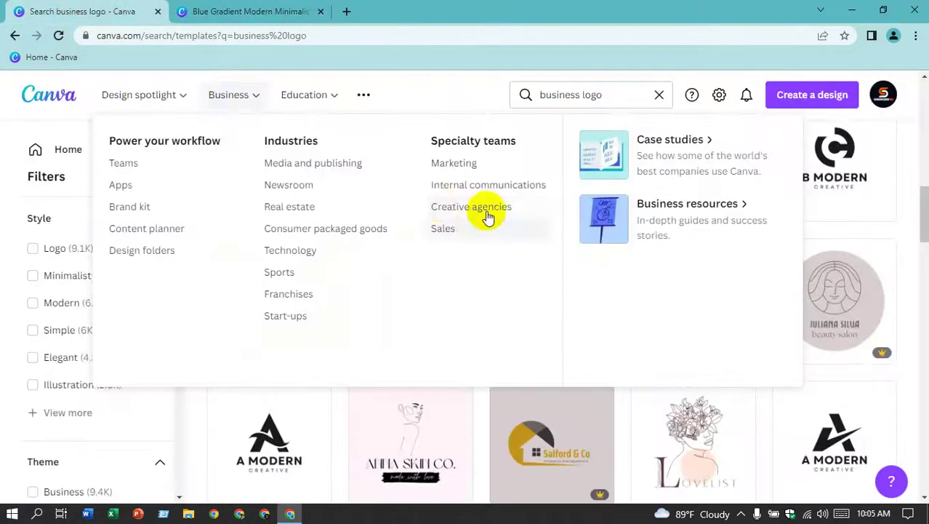
scroll(869, 424, down, 2)
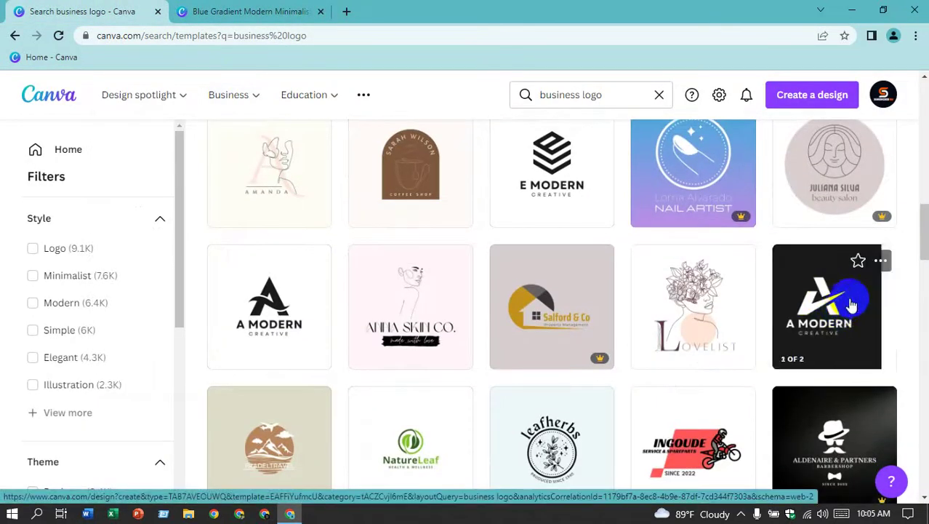
scroll(800, 291, down, 3)
scroll(769, 265, down, 3)
scroll(769, 265, down, 3)
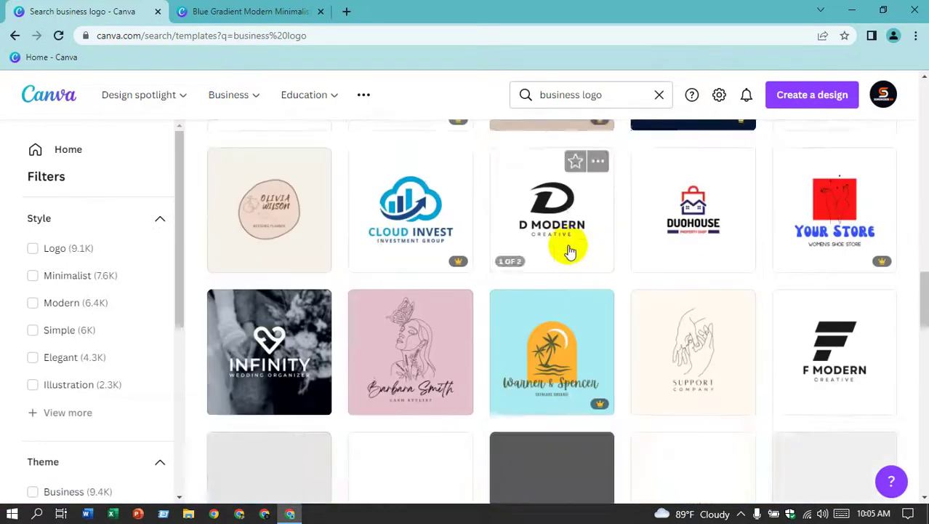
scroll(505, 245, down, 2)
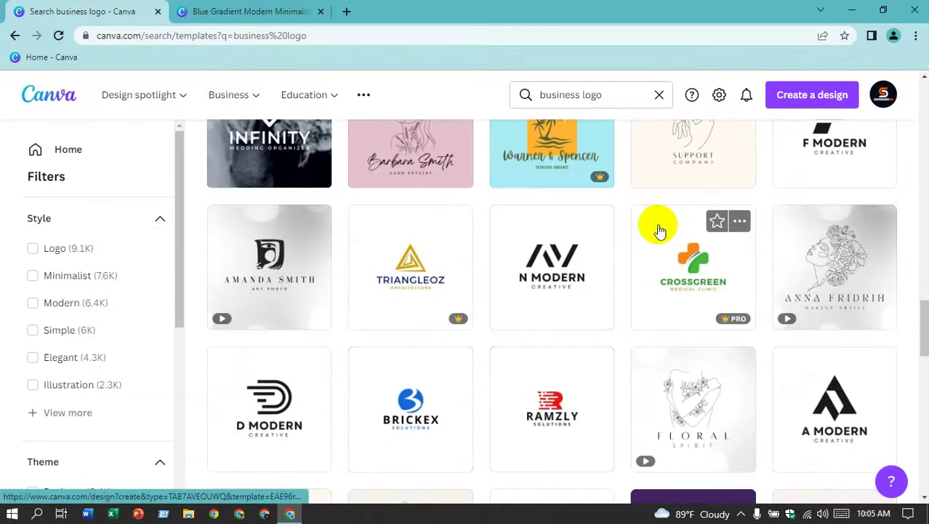
scroll(771, 245, down, 3)
scroll(804, 207, down, 3)
scroll(738, 184, down, 3)
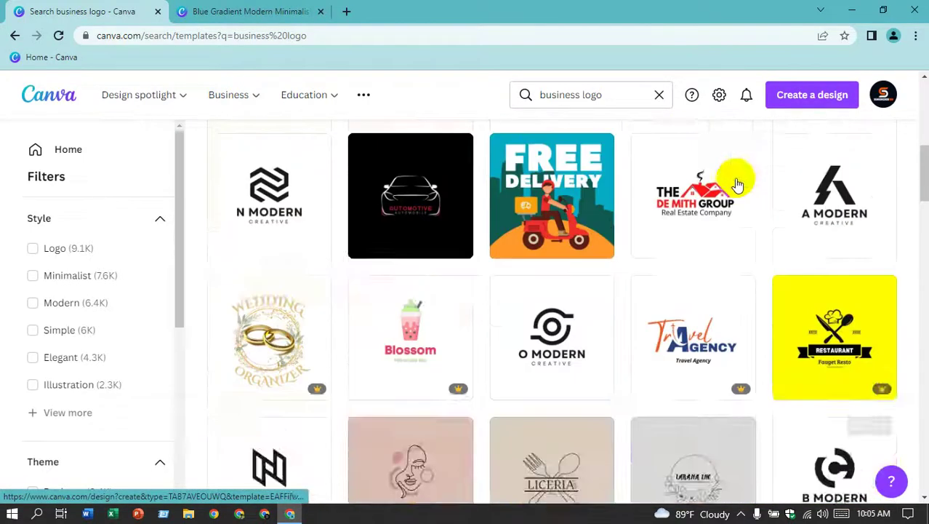
scroll(737, 184, up, 1)
click(71, 149)
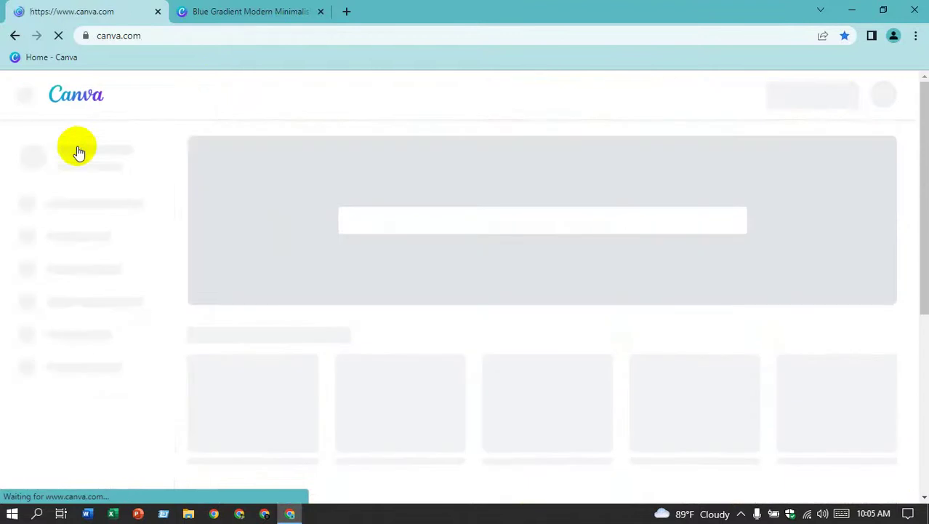
scroll(610, 318, down, 1)
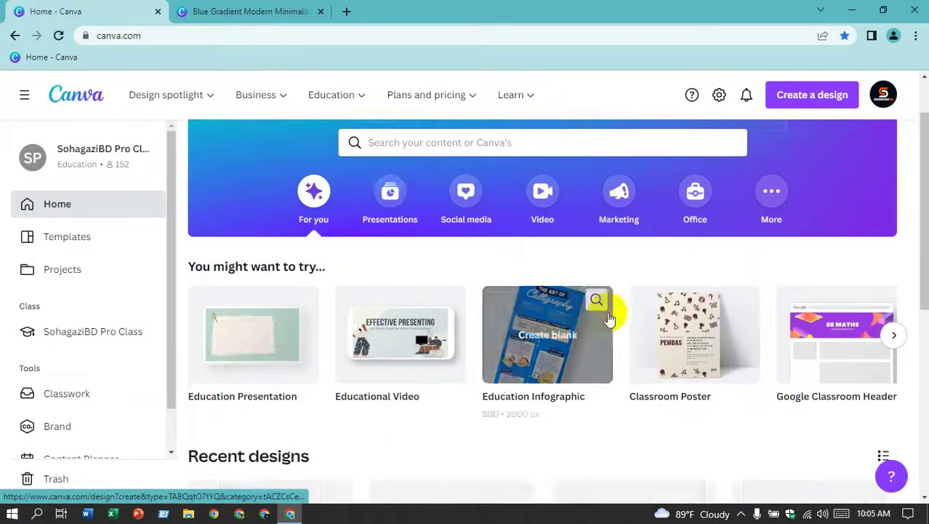
scroll(599, 314, down, 1)
scroll(370, 297, down, 1)
scroll(80, 345, down, 1)
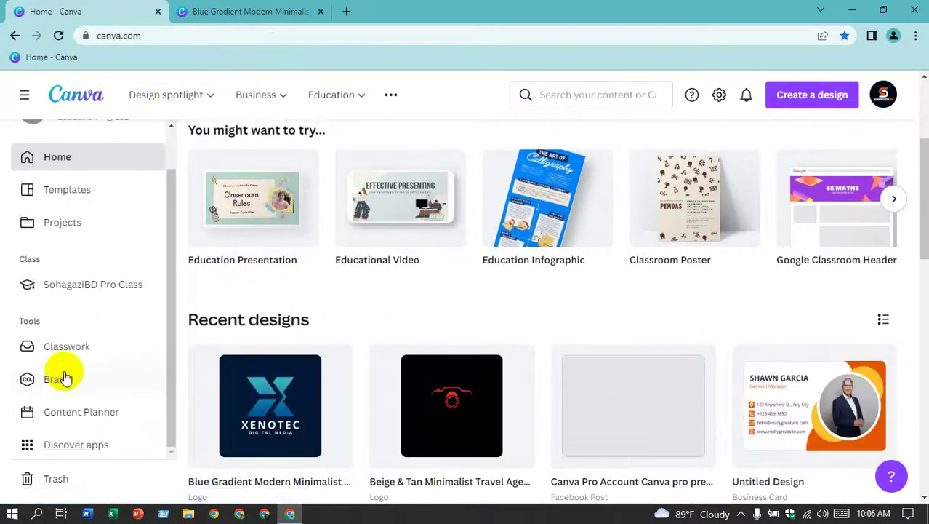
scroll(552, 408, down, 2)
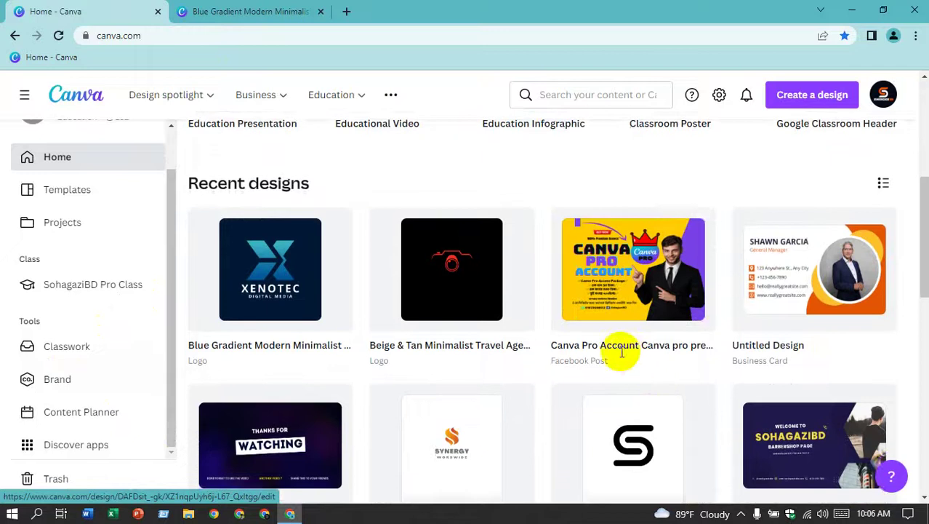
scroll(611, 350, down, 2)
scroll(504, 307, down, 1)
scroll(504, 307, down, 3)
scroll(508, 309, down, 4)
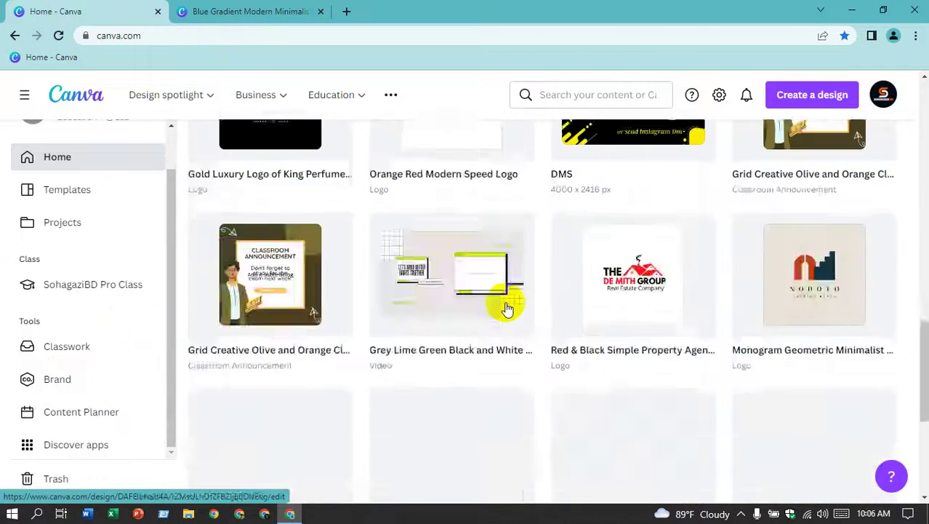
scroll(504, 307, down, 1)
scroll(504, 307, up, 10)
scroll(504, 307, up, 3)
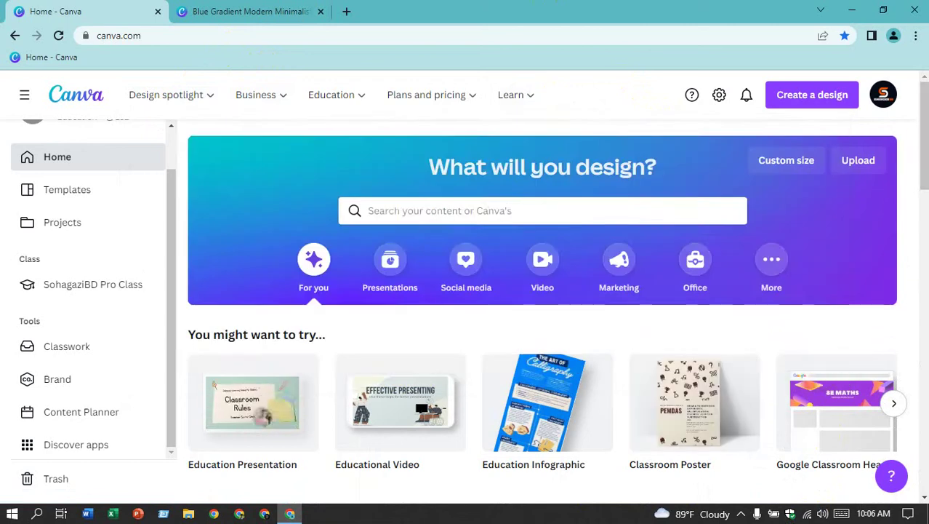
mouse_move(926, 148)
mouse_down()
mouse_move(923, 289)
mouse_move(924, 146)
mouse_up()
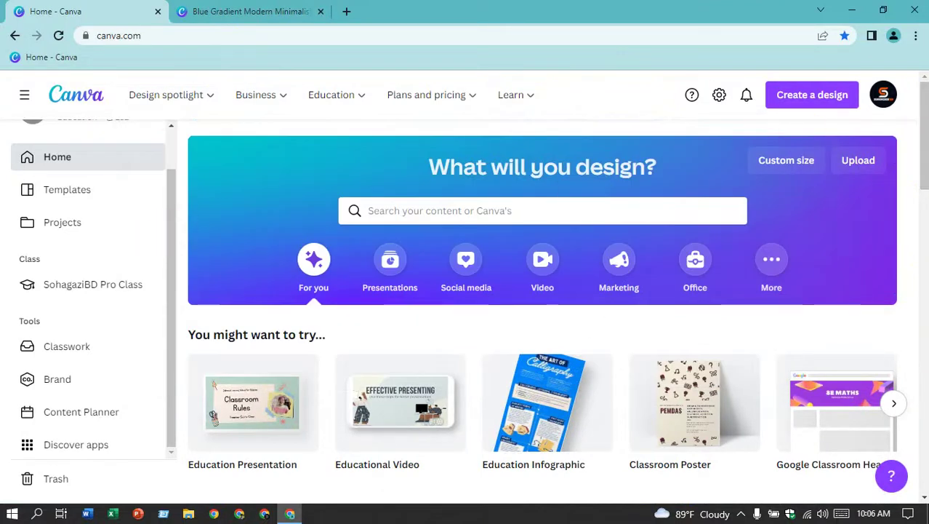
click(896, 102)
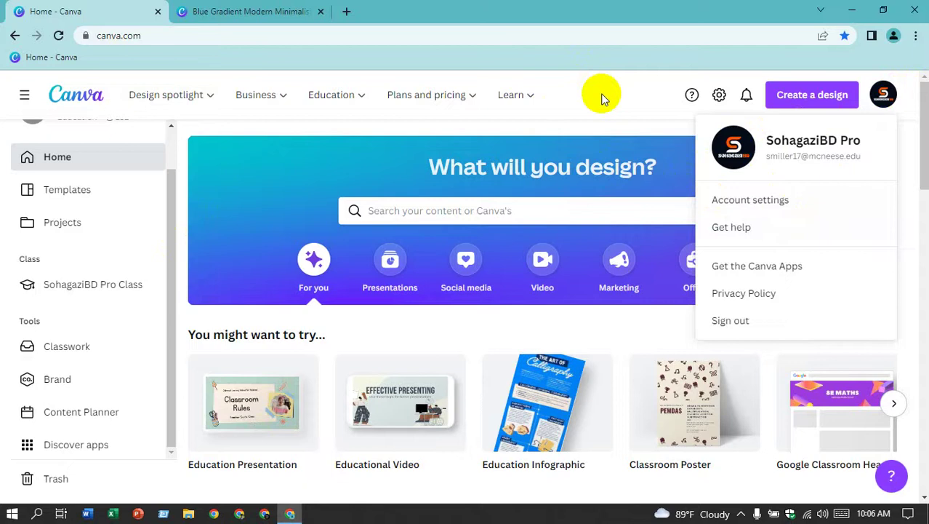
click(601, 98)
click(885, 95)
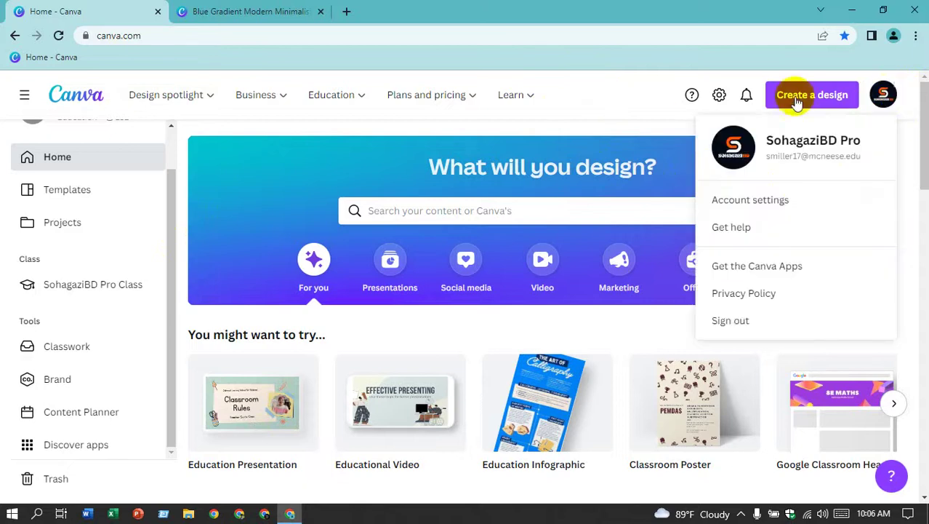
click(617, 91)
scroll(420, 226, down, 3)
scroll(421, 226, down, 2)
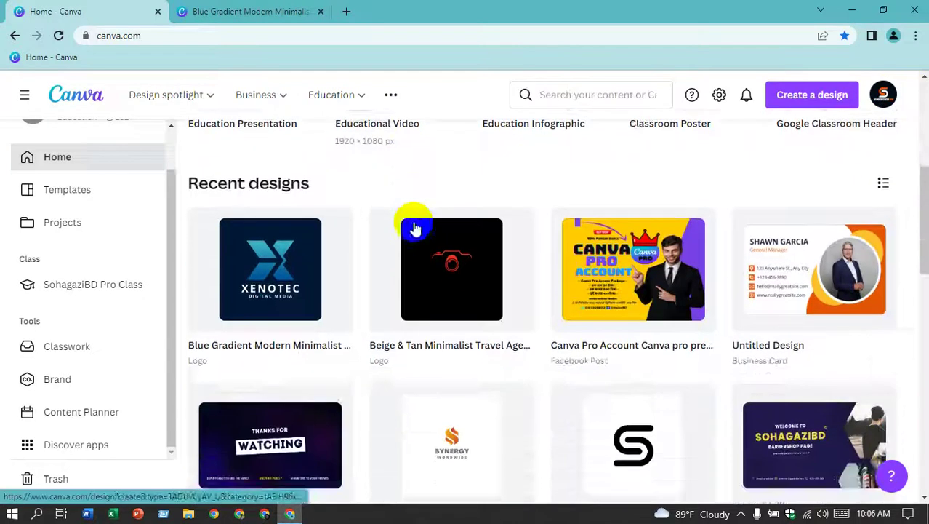
scroll(415, 228, down, 3)
scroll(414, 228, down, 3)
scroll(503, 294, down, 5)
scroll(503, 294, down, 2)
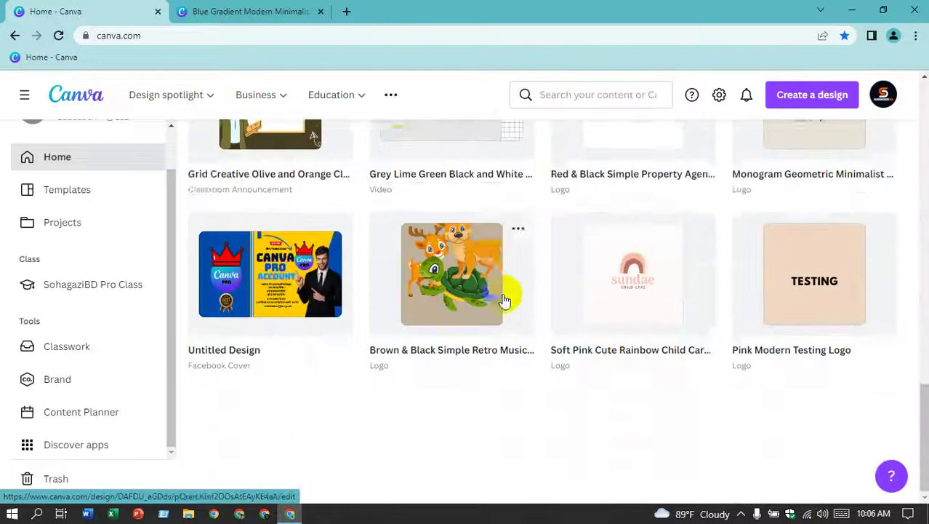
scroll(503, 294, up, 5)
scroll(503, 294, up, 10)
scroll(503, 294, up, 2)
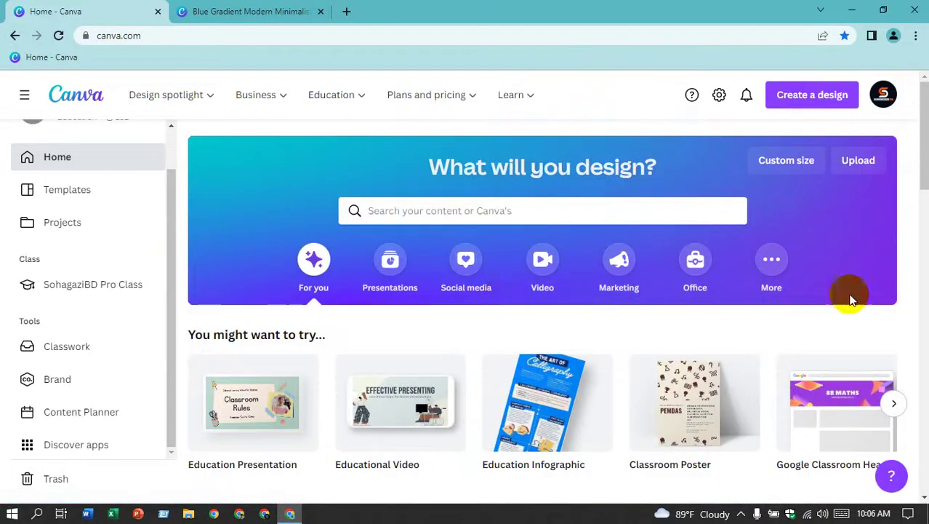